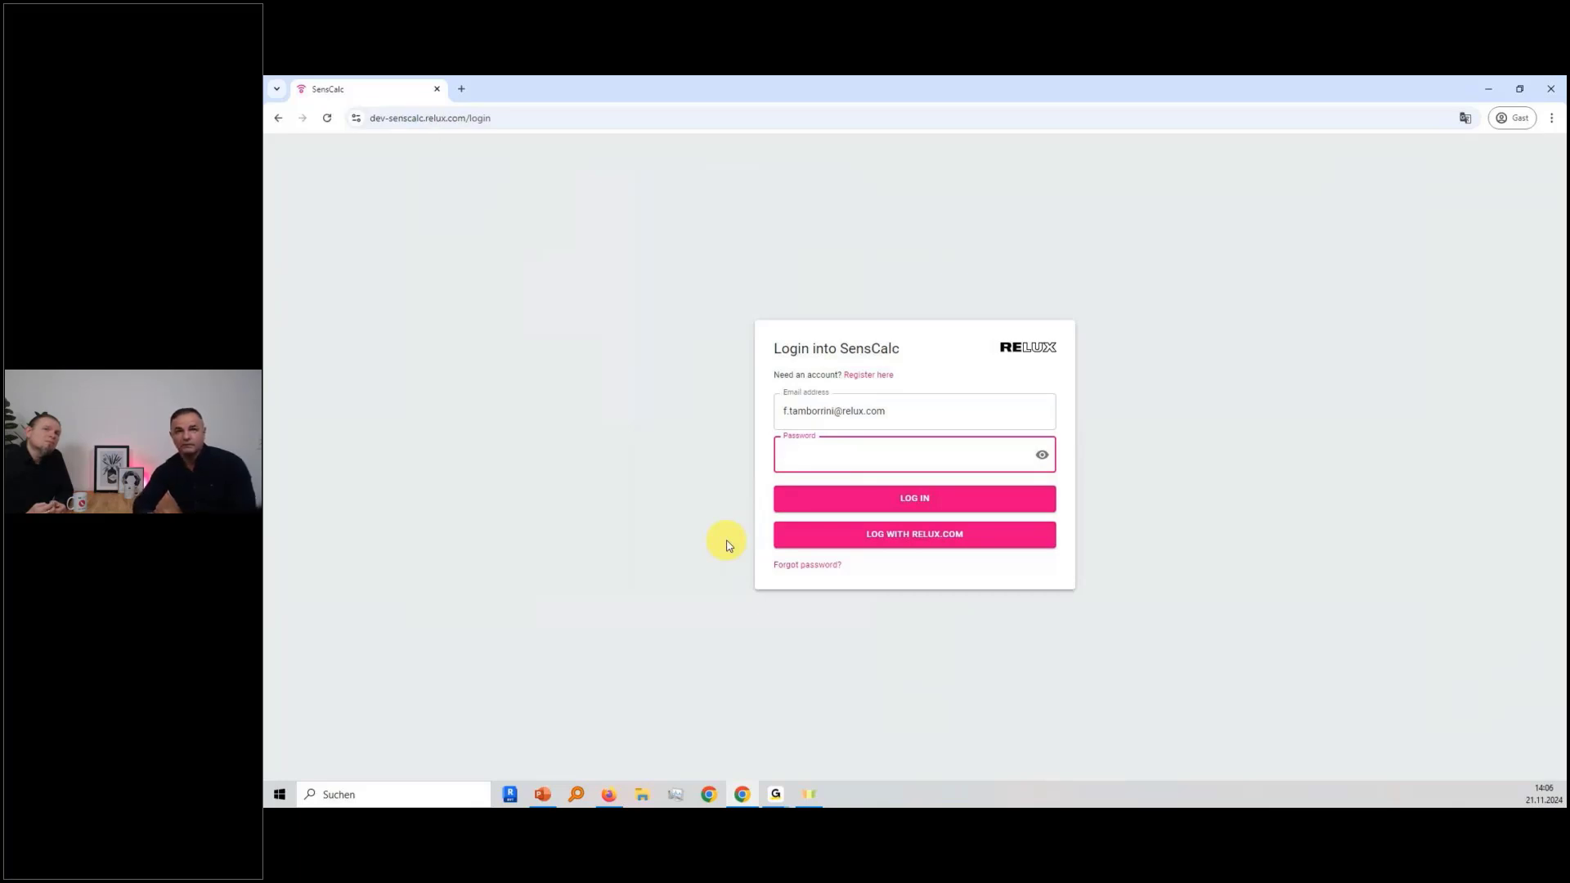
- Log in to SensCalc with the account password and close the general settings
text(••)
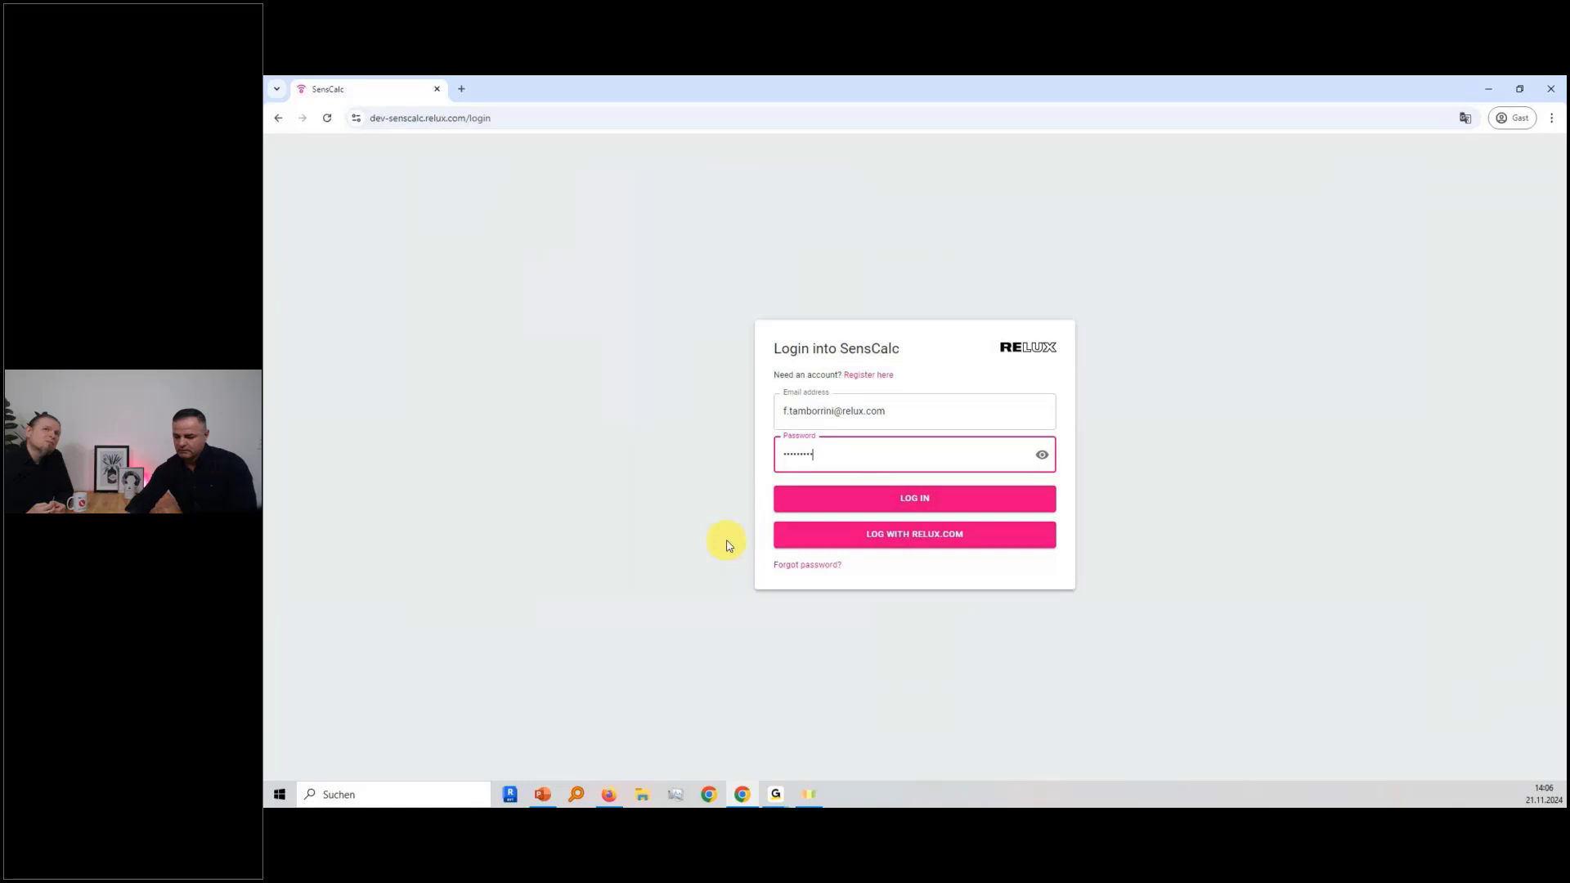
click(805, 501)
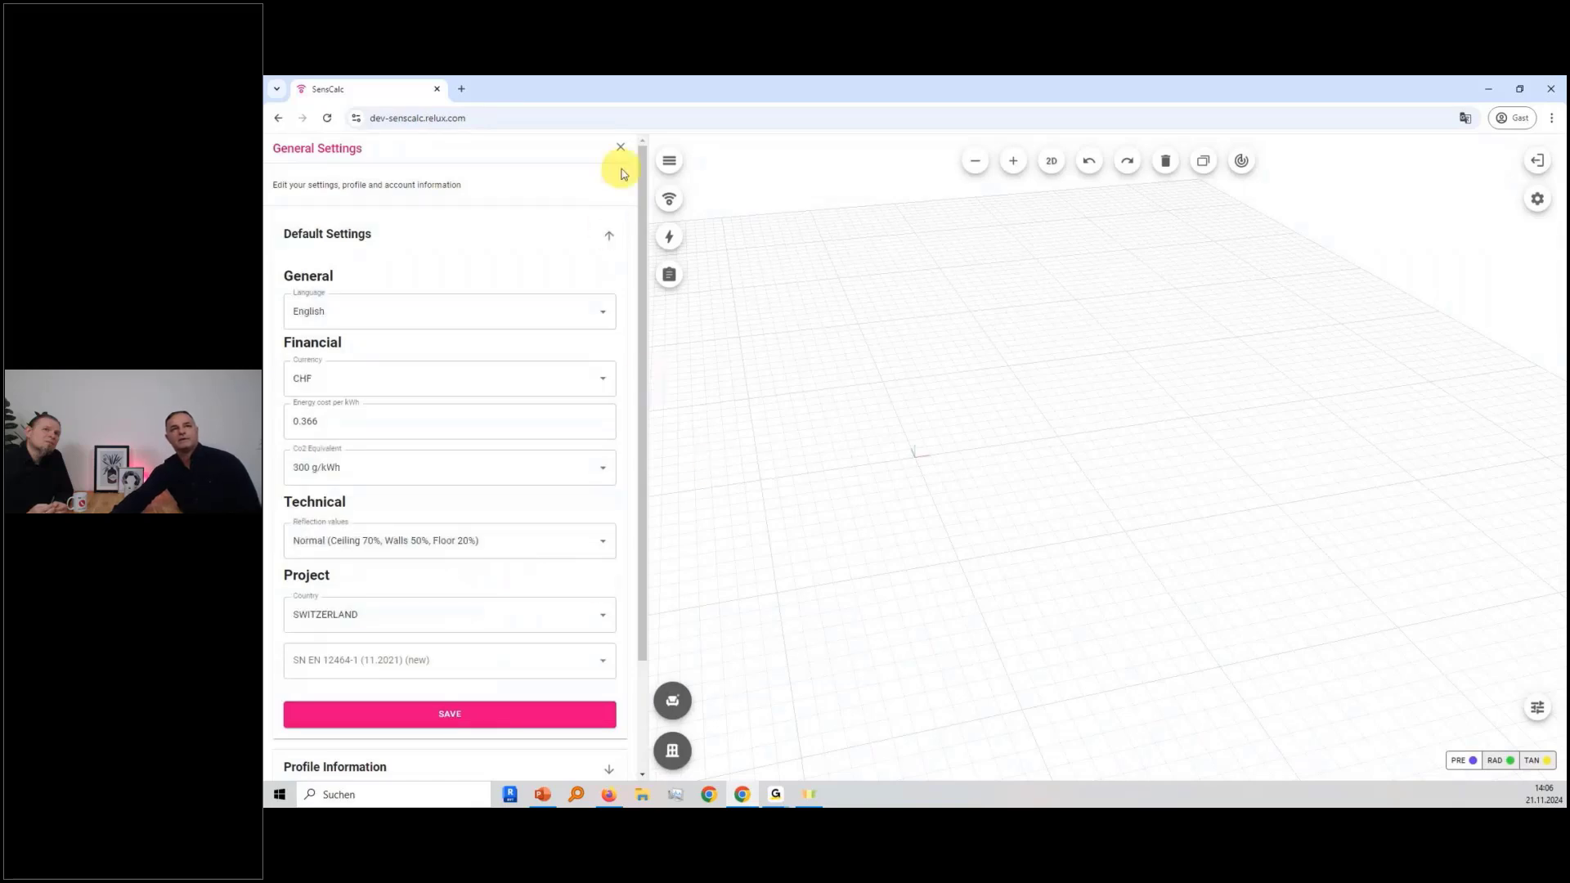
click(620, 152)
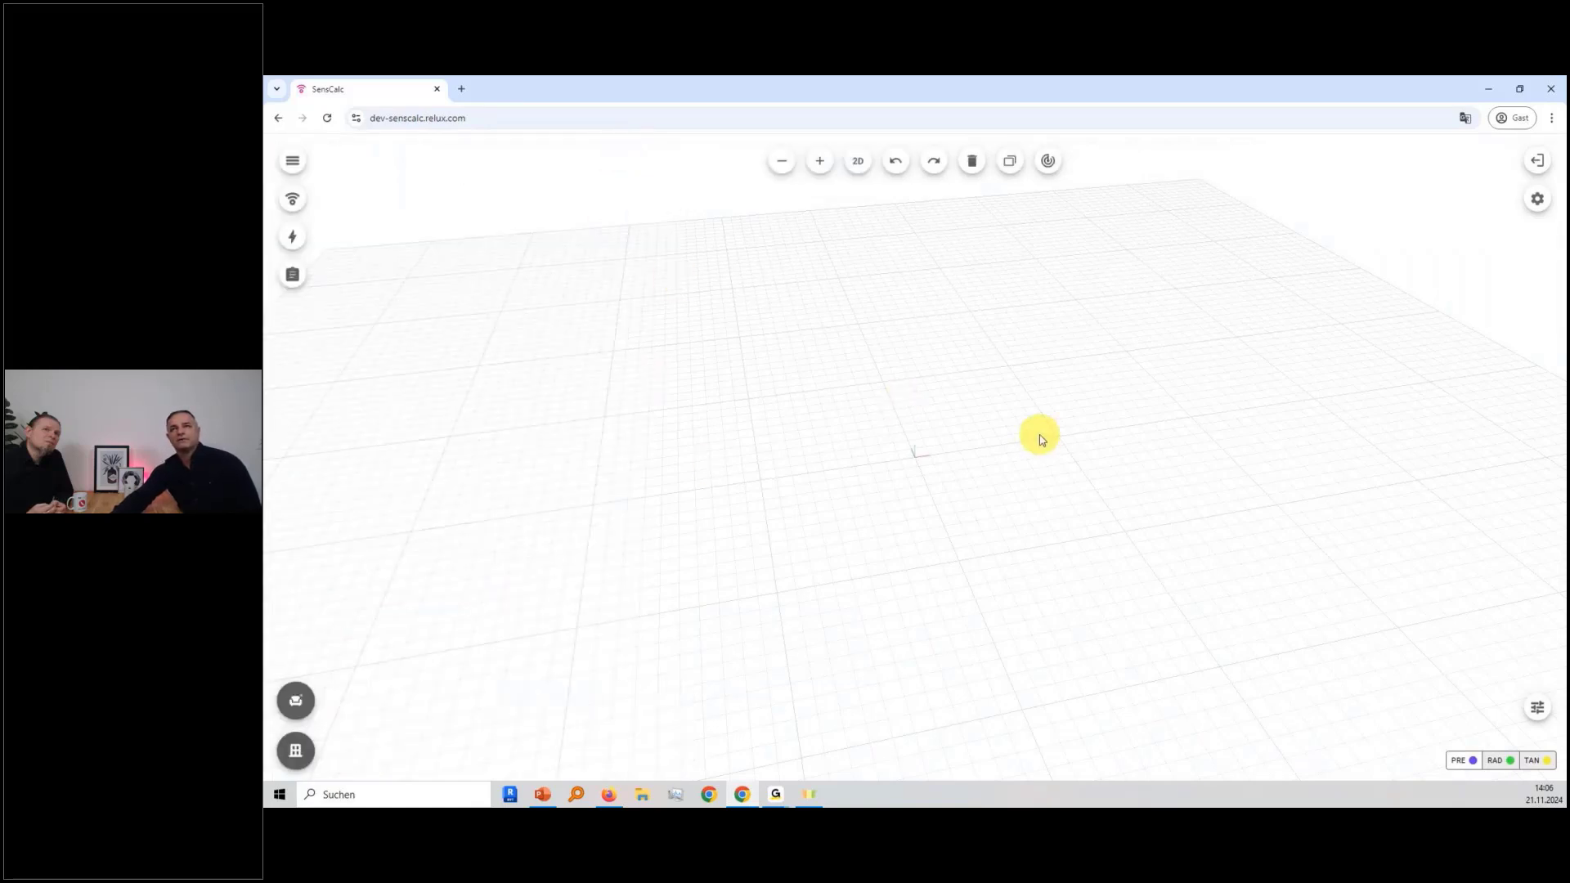
drag(1041, 440, 994, 448)
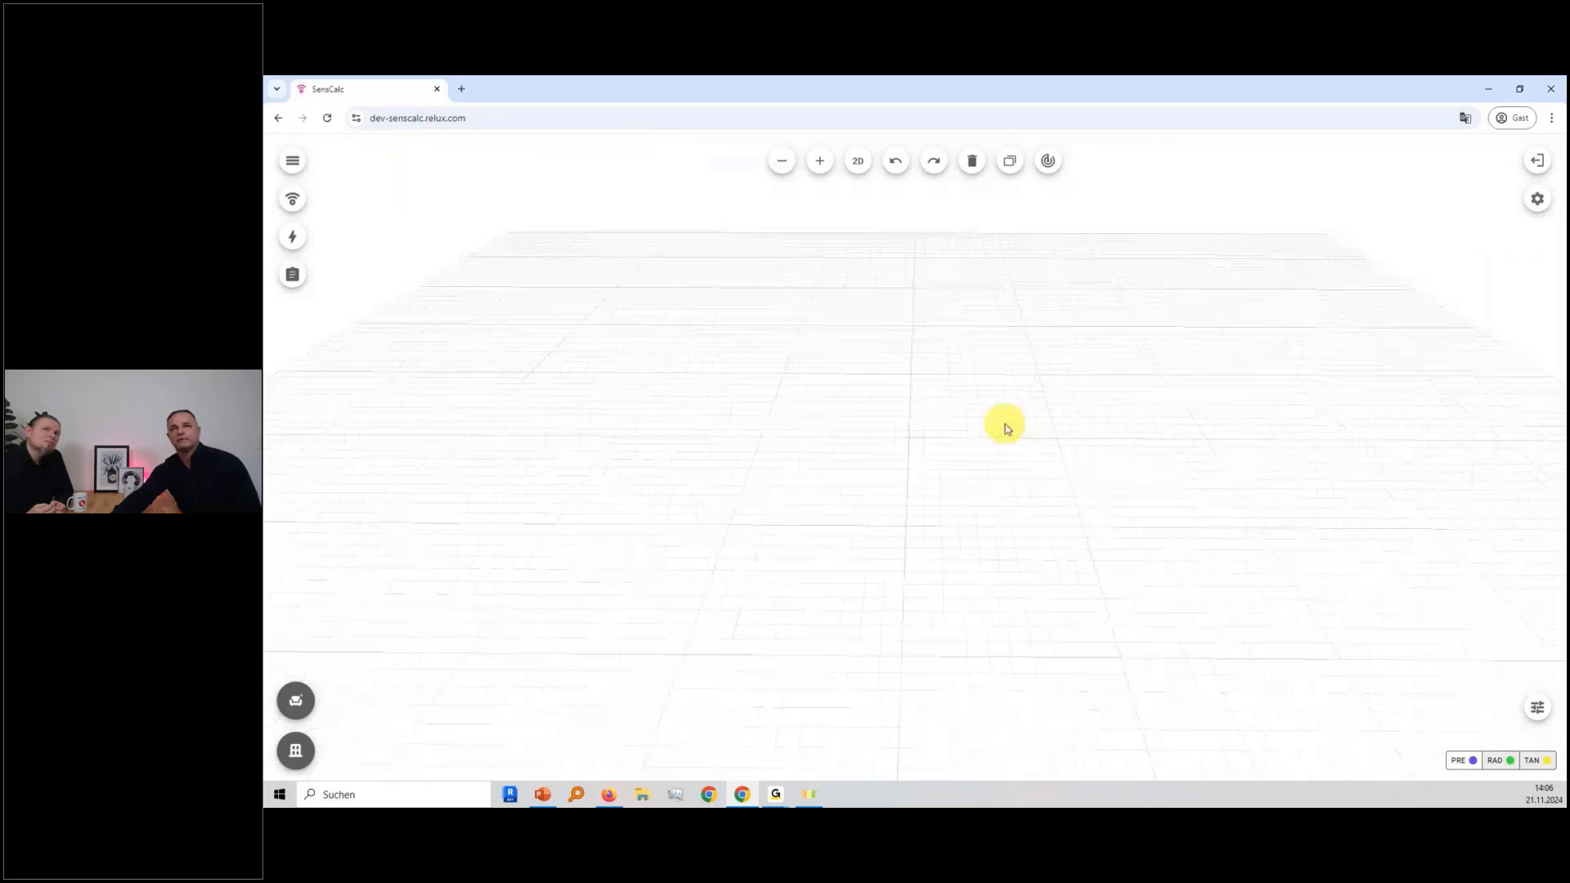
- Review the general settings for language, currency, energy cost, reflection values and utilization profile, as well as the profile information
click(1537, 199)
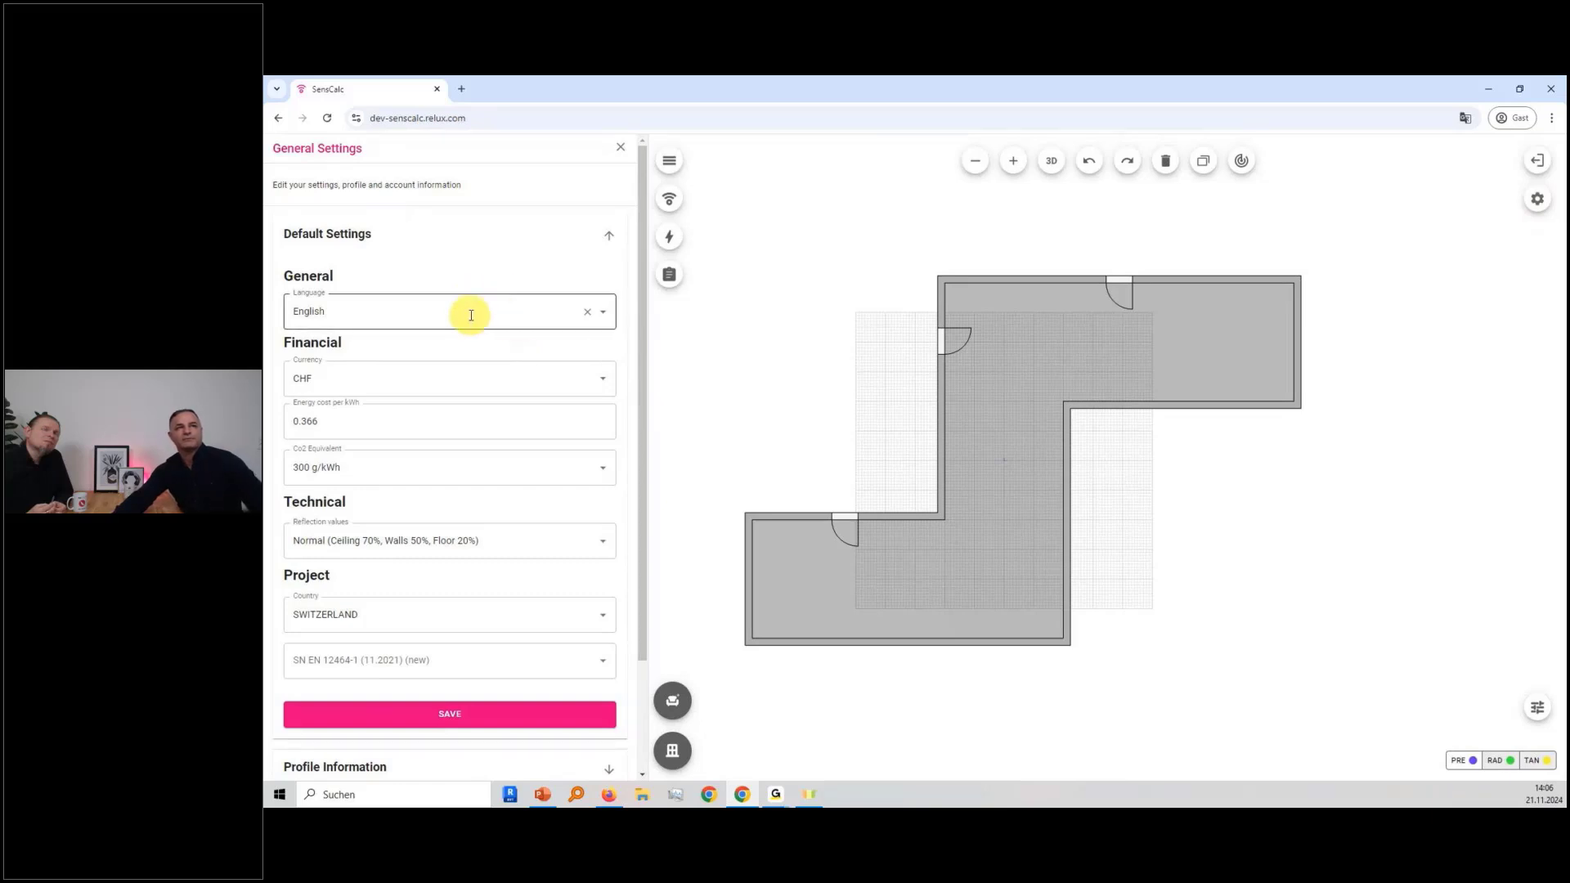
click(603, 313)
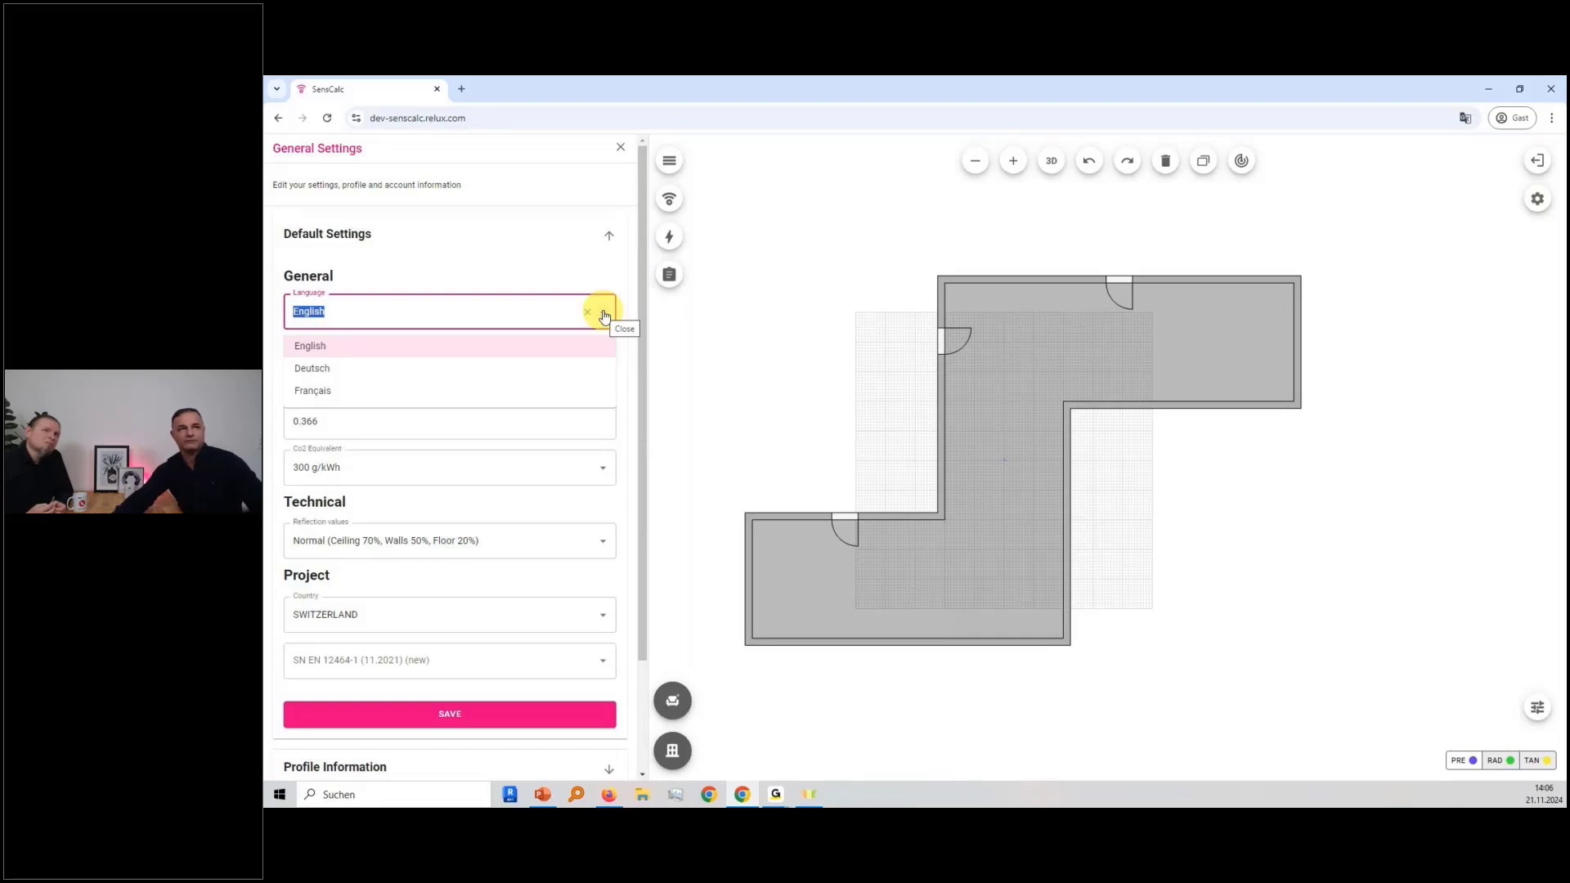
click(552, 275)
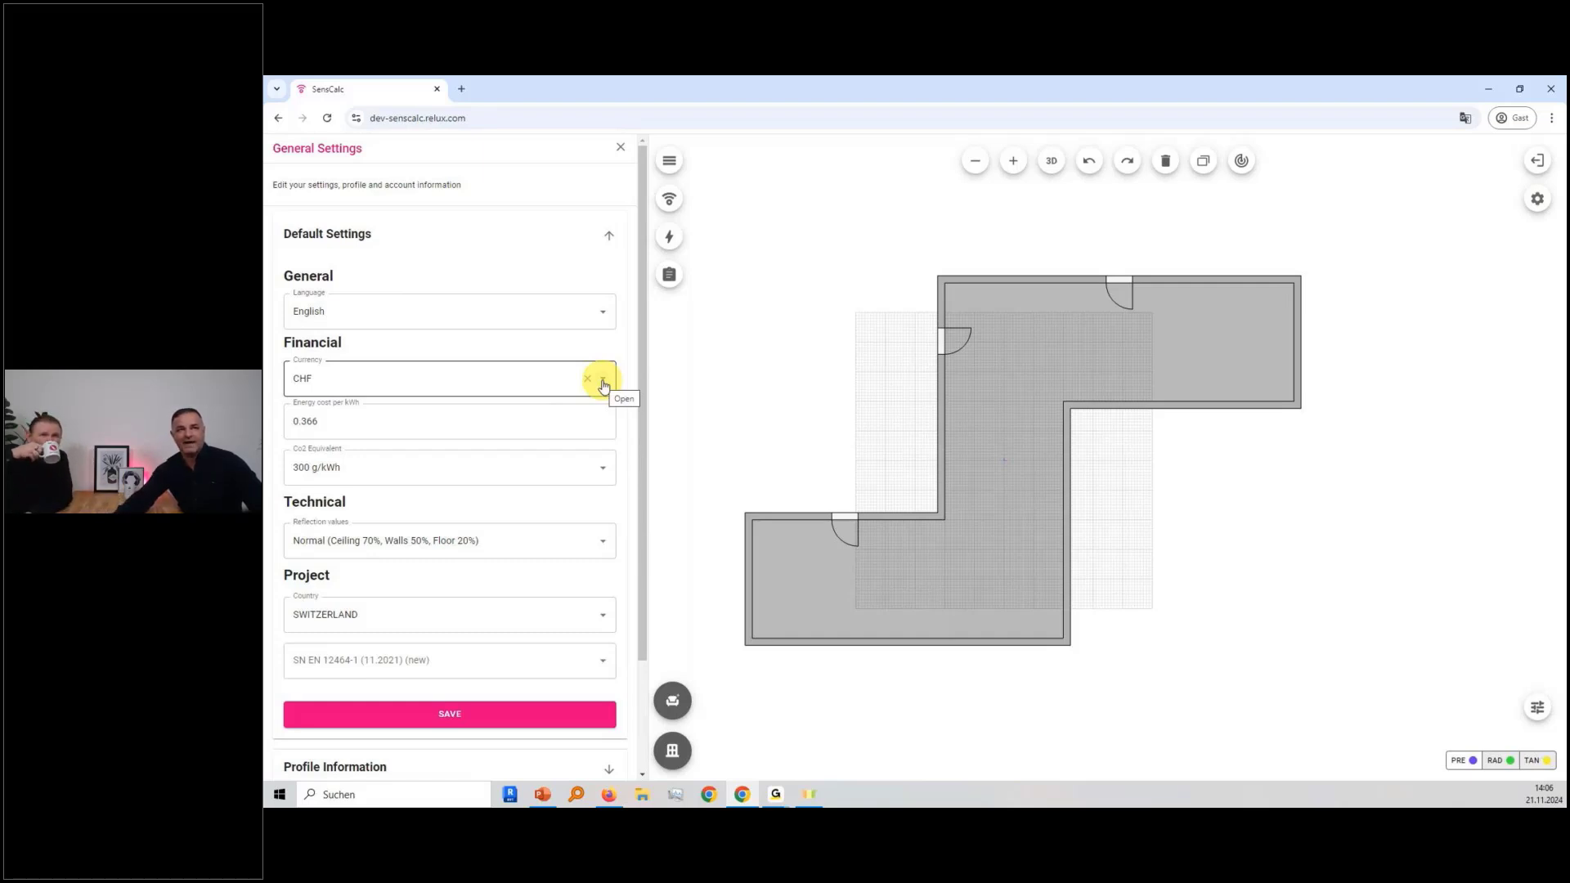
click(438, 430)
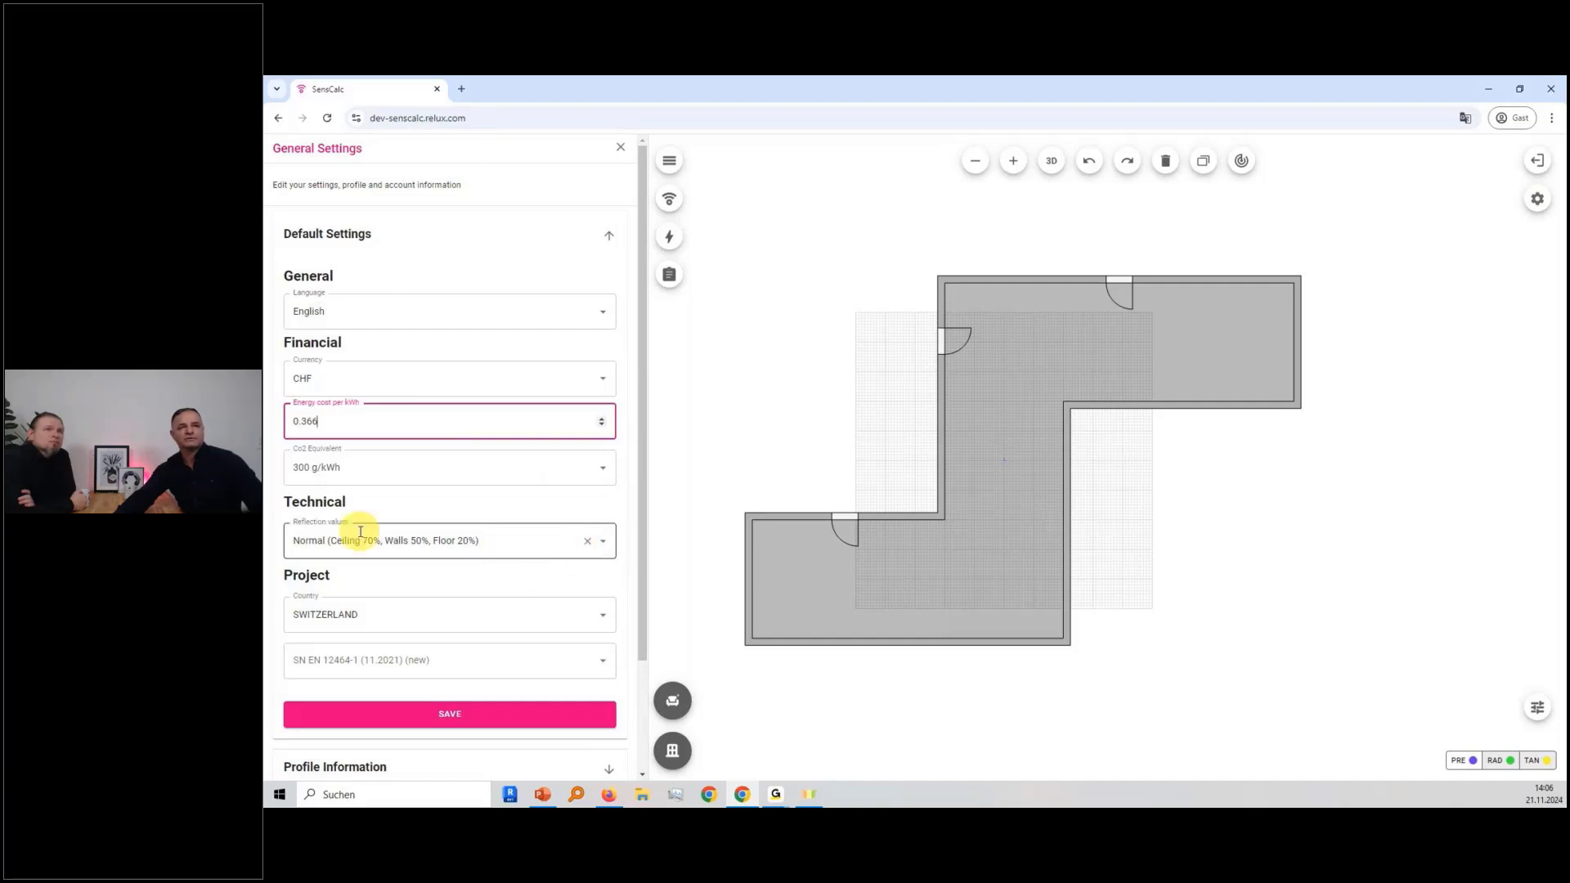
scroll(455, 541, down, 1)
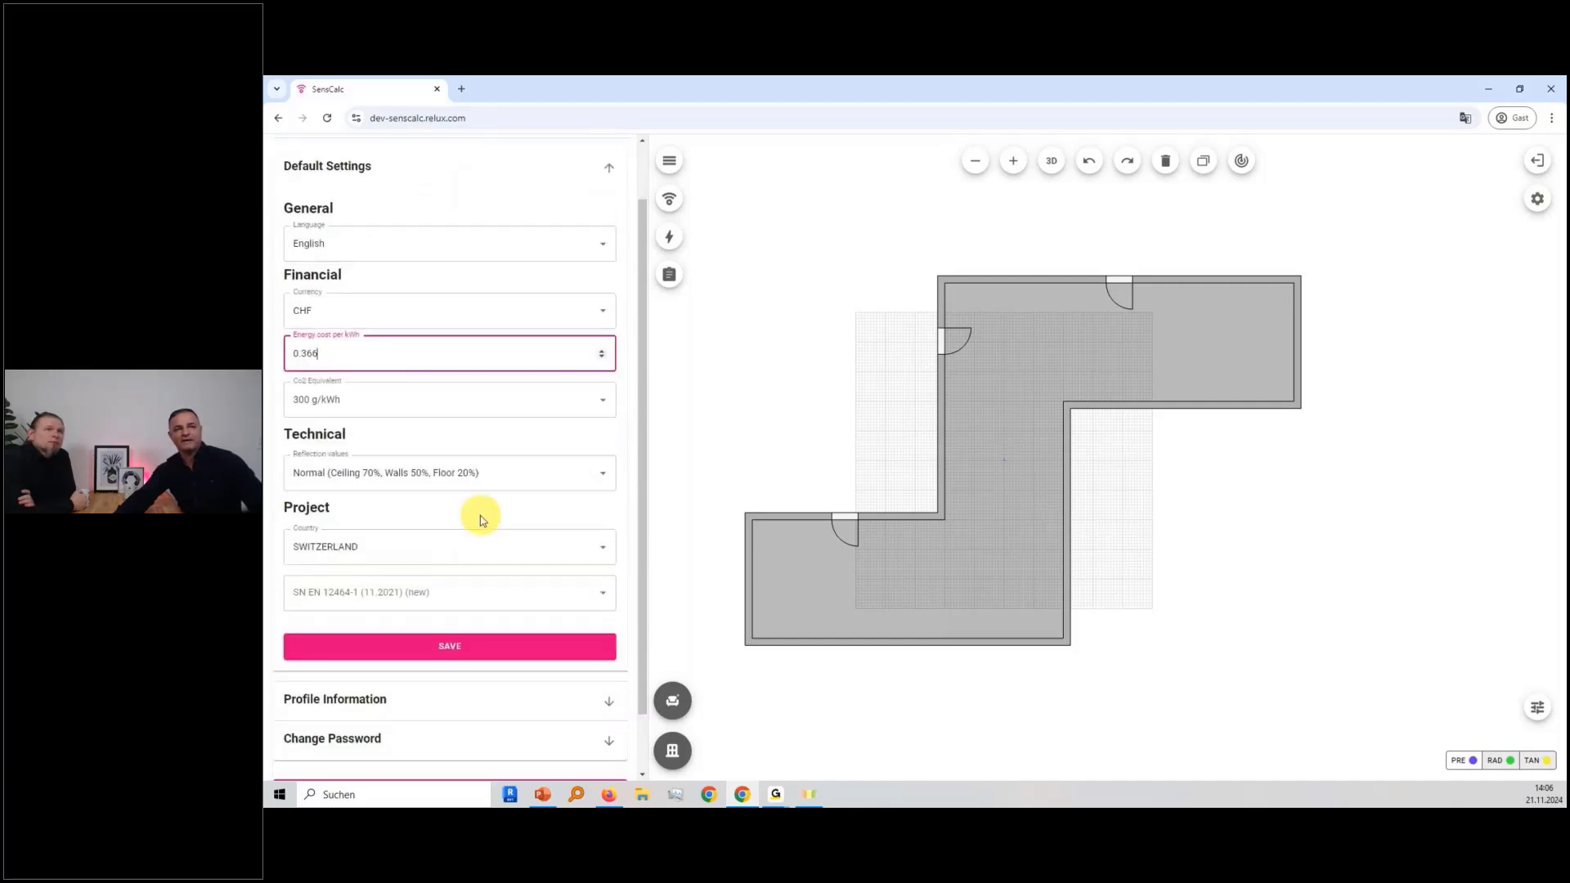
scroll(446, 524, down, 1)
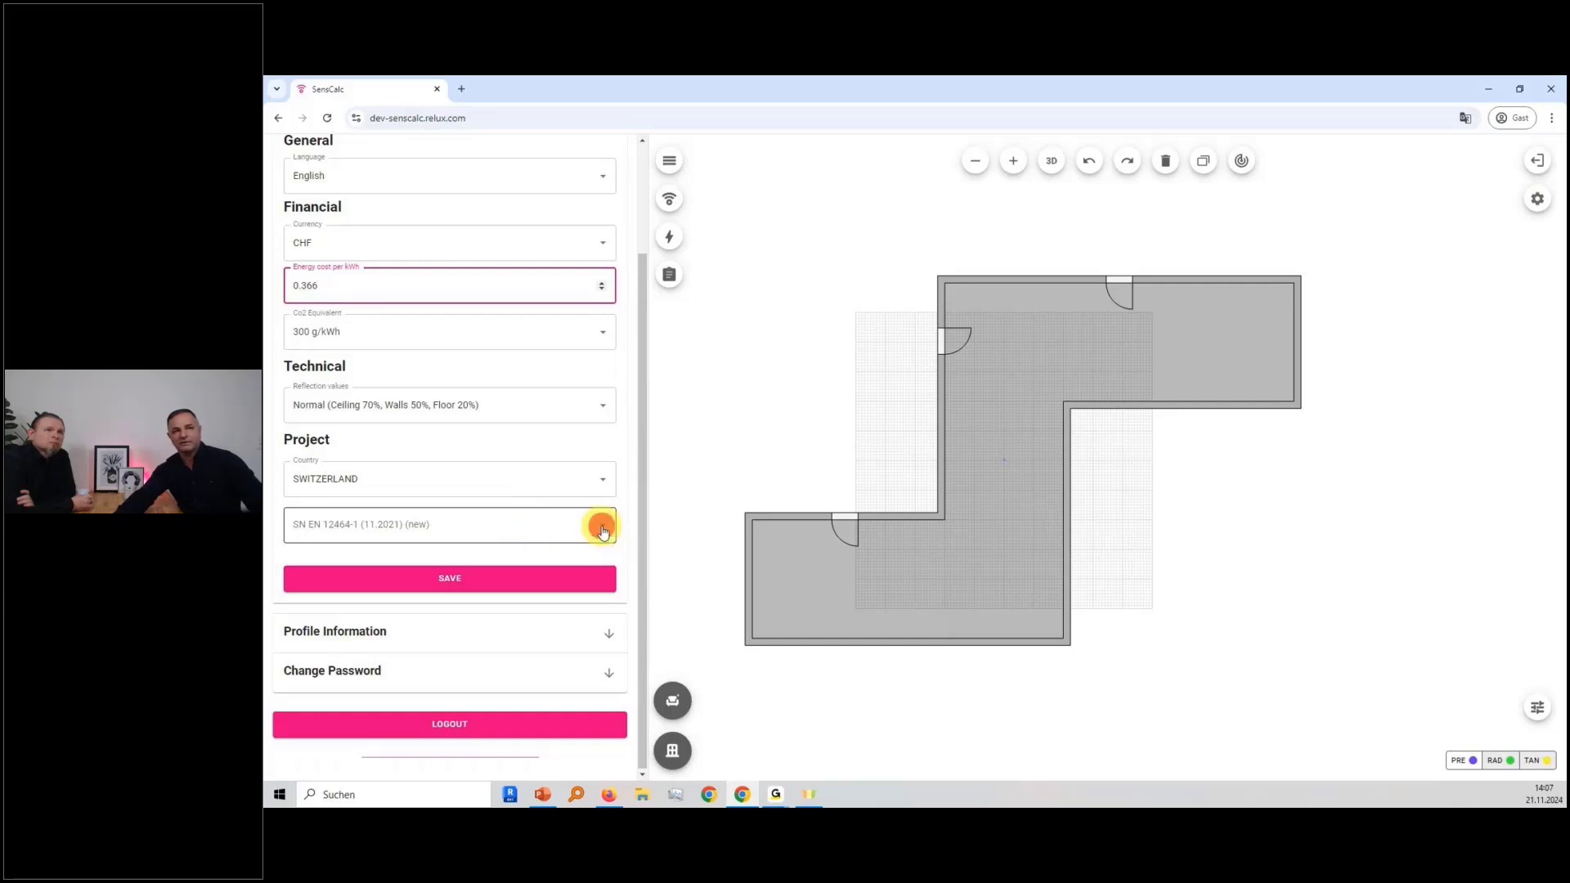
click(603, 530)
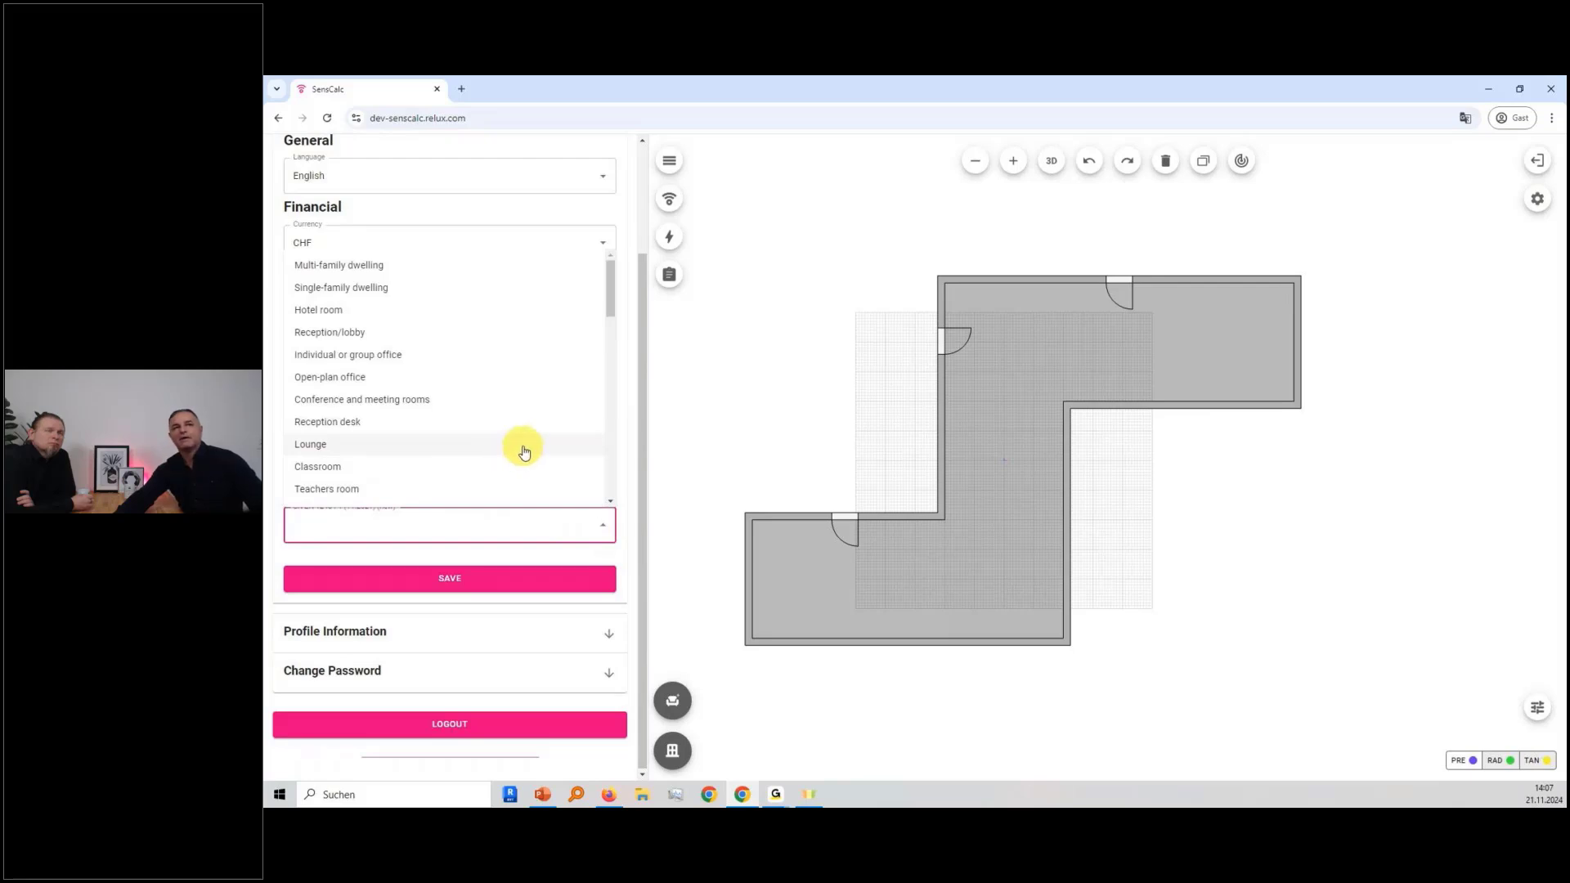
click(620, 434)
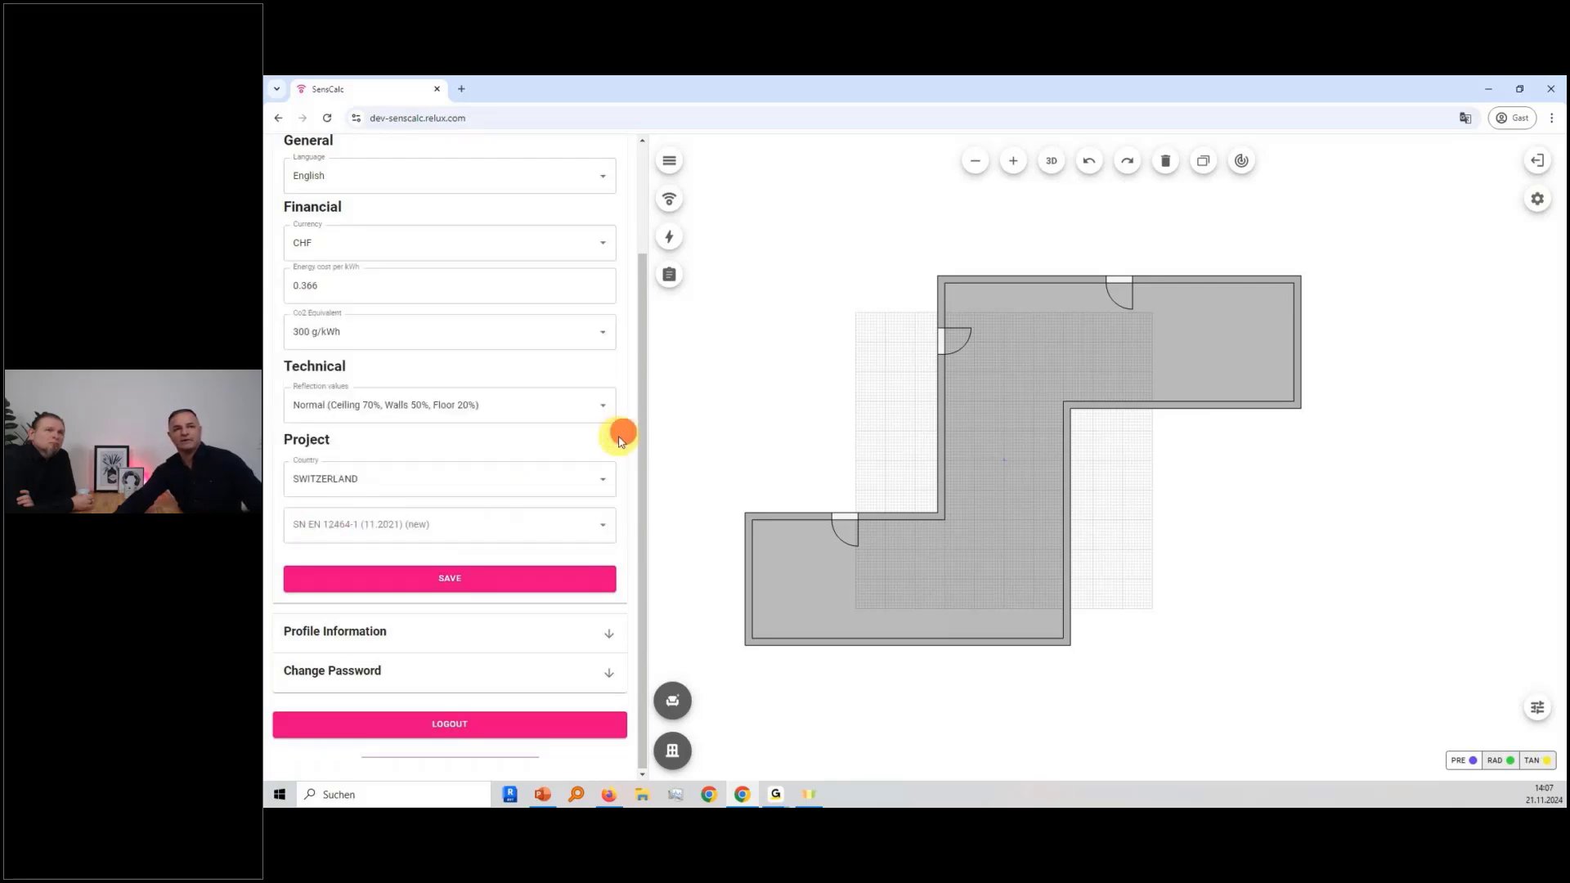
click(483, 631)
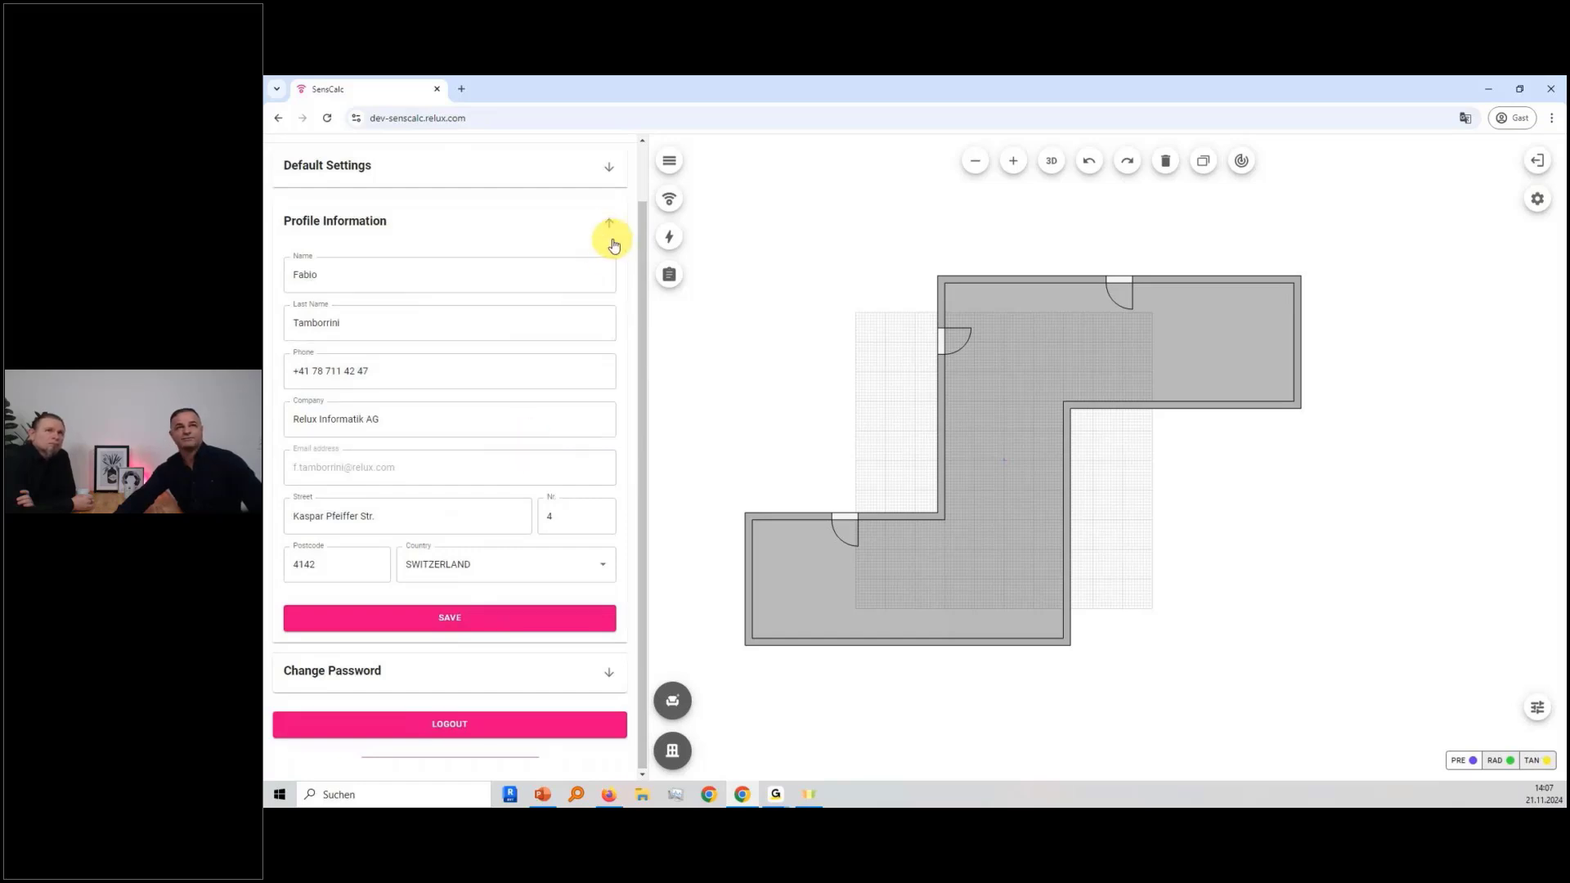
- Create a new project titled "Webinar EN" and save it
click(667, 160)
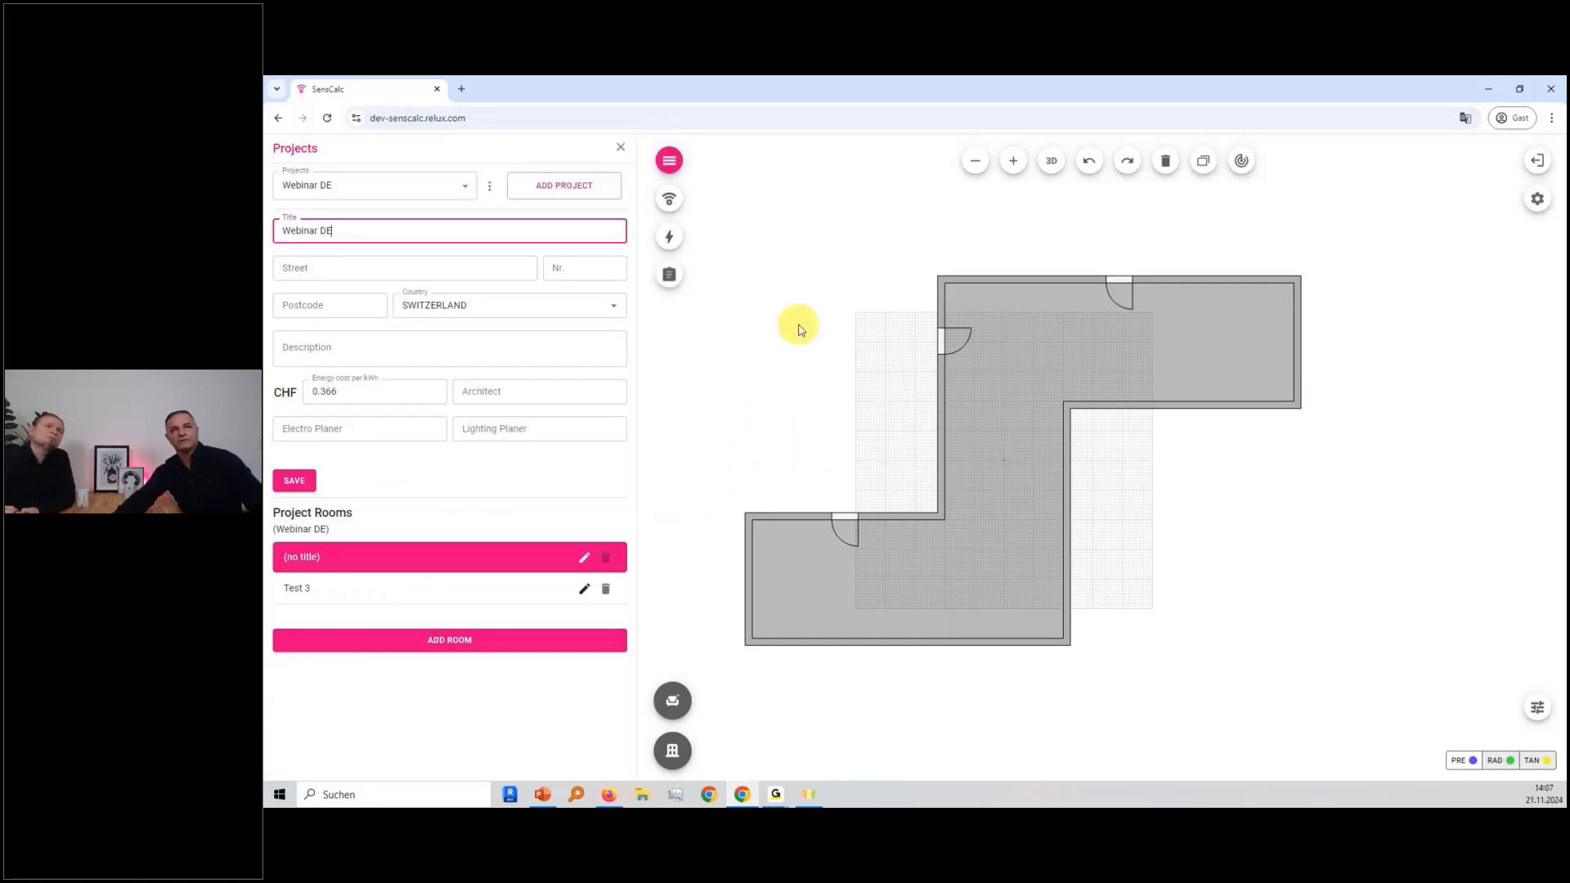
click(566, 187)
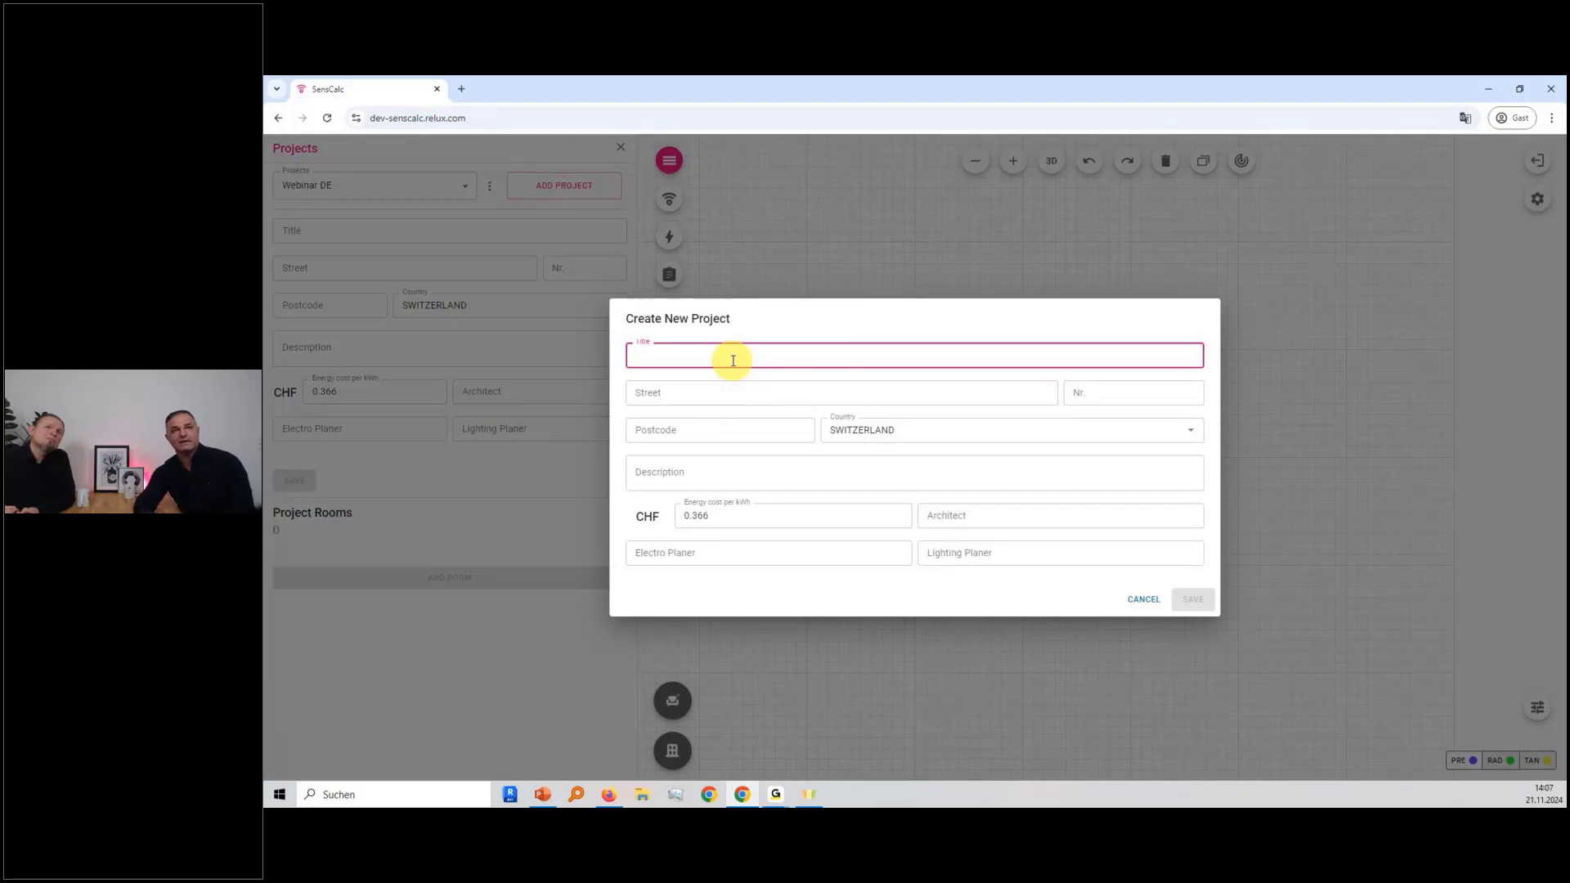
text(Webinar EN)
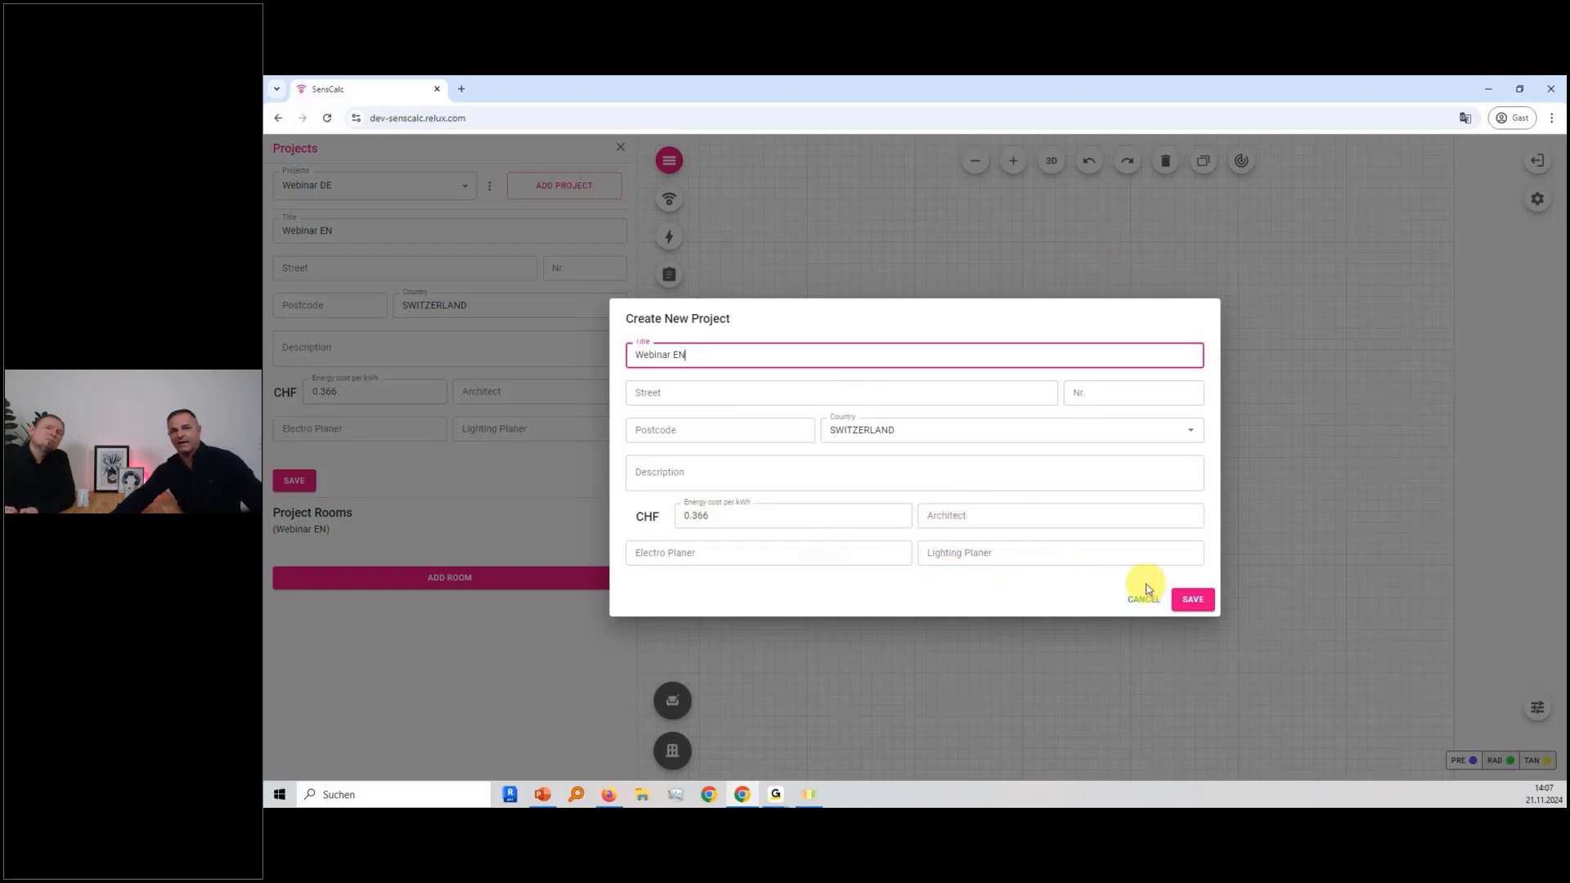
click(1193, 602)
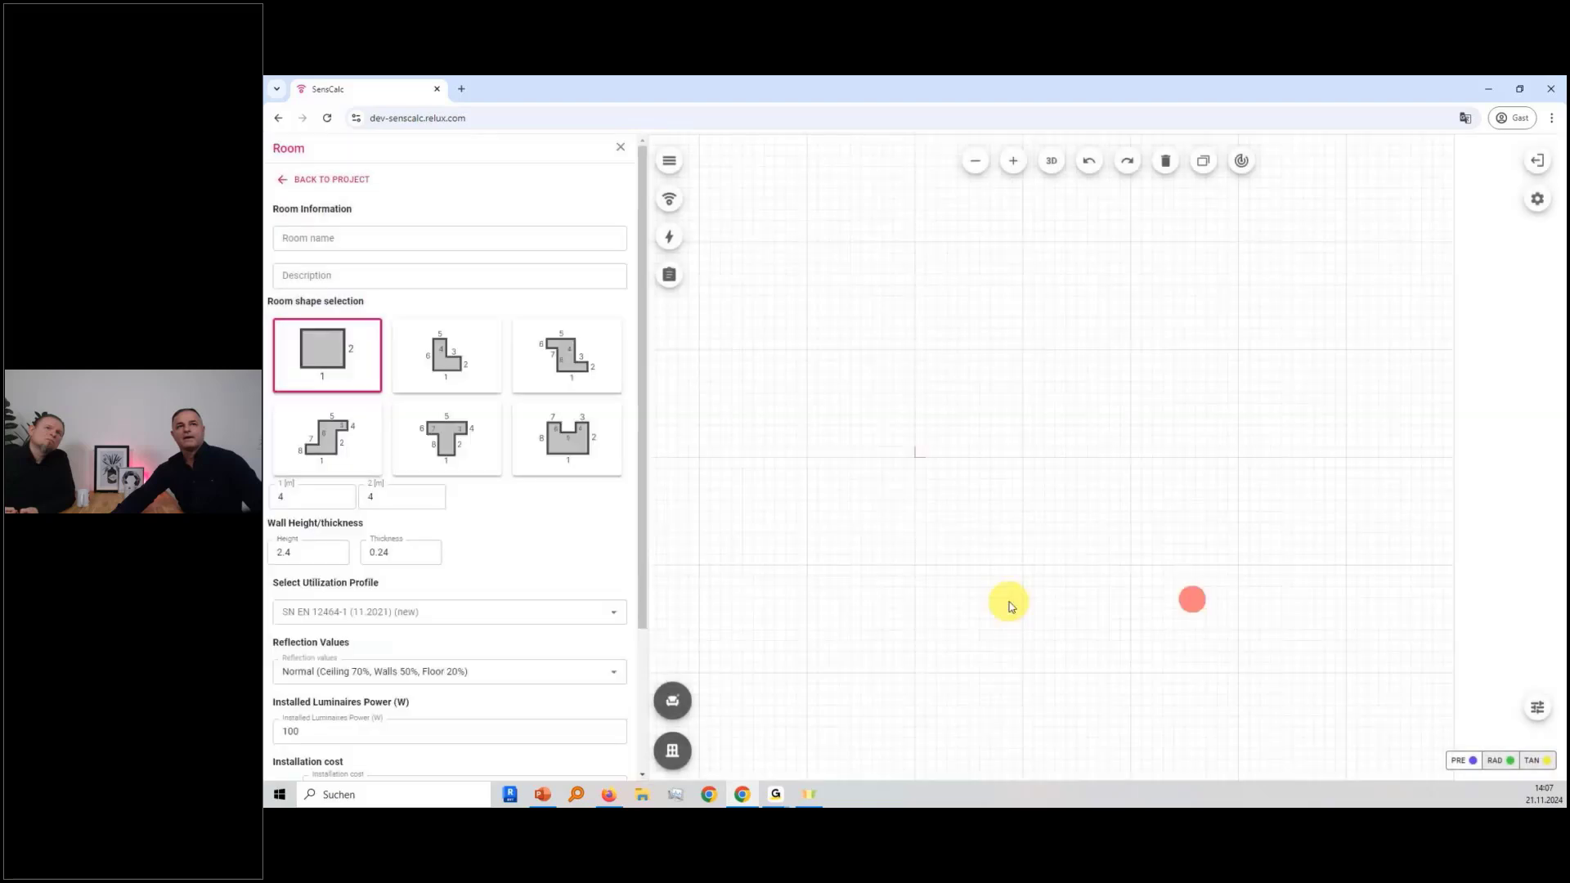
- Name the project's new room "Room 1"
click(396, 233)
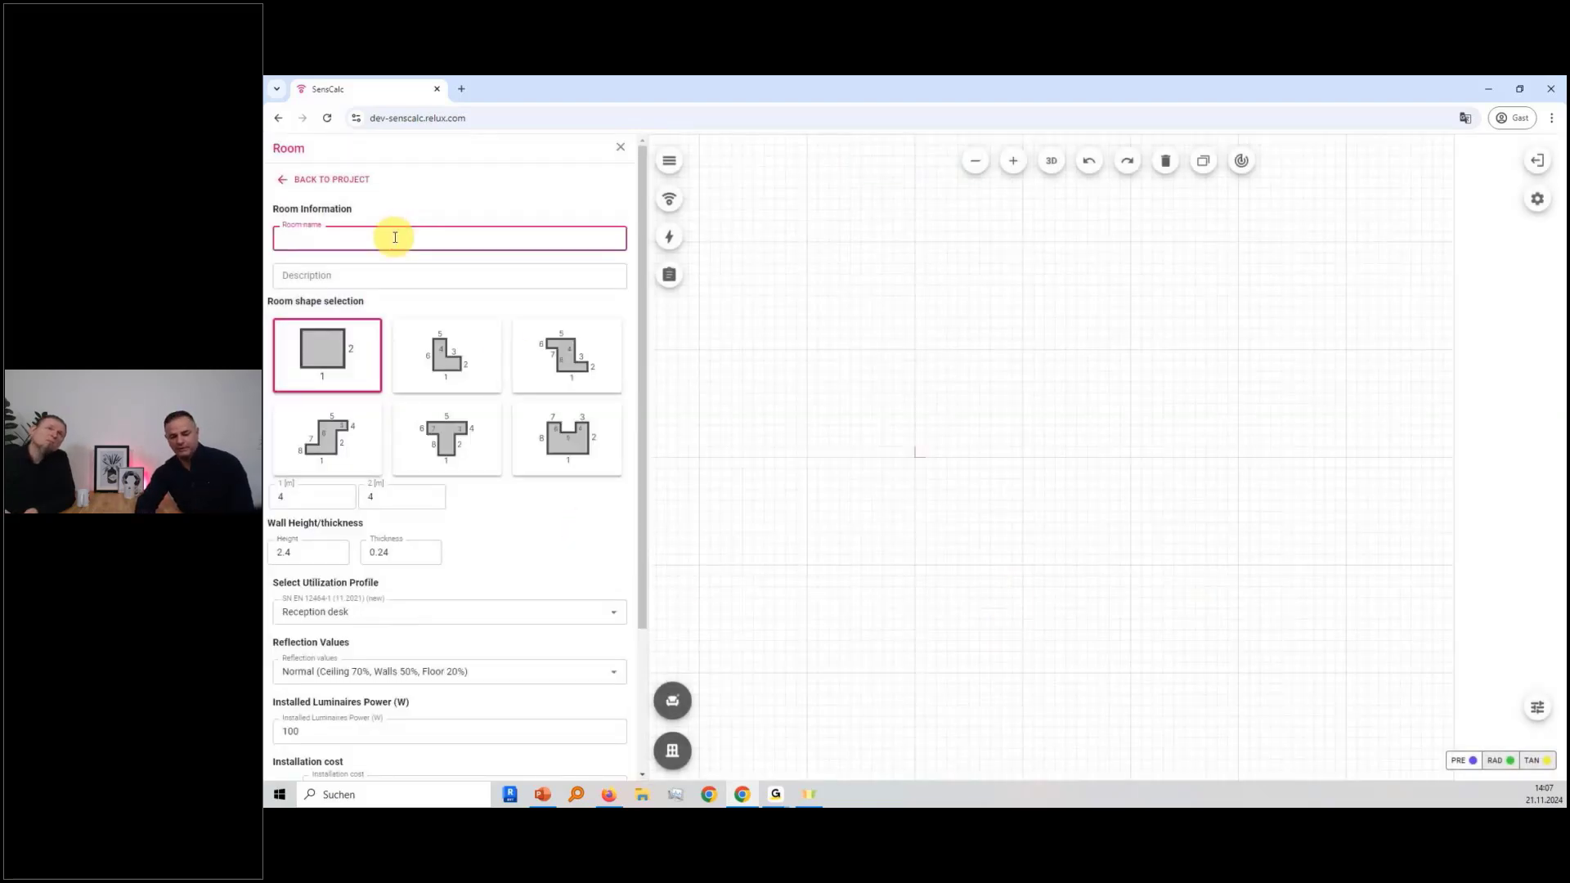
text(Room)
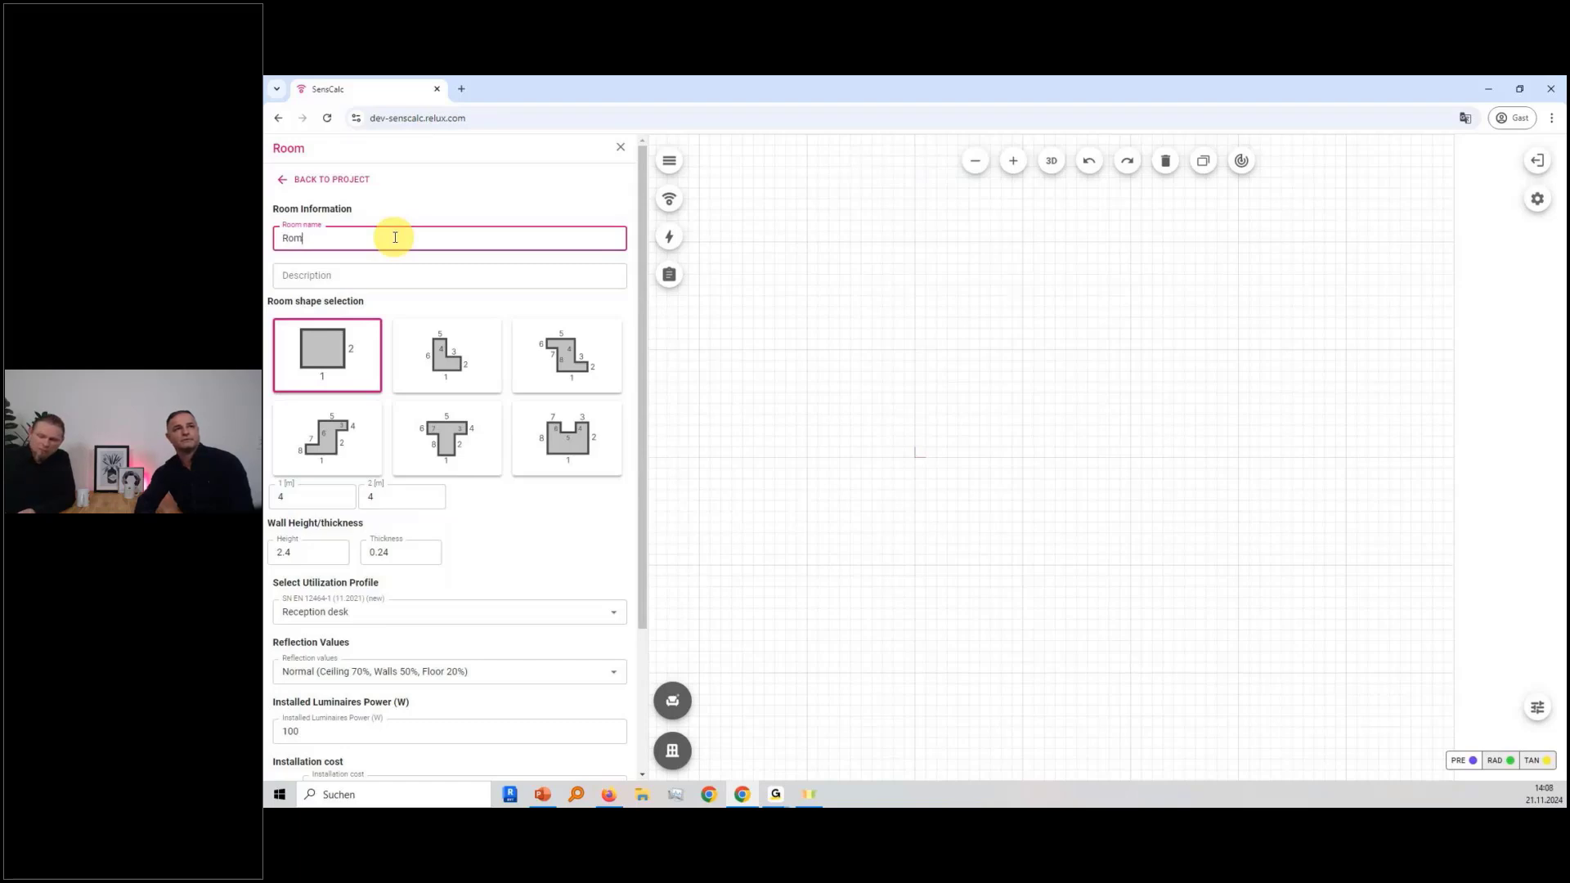
text( 1)
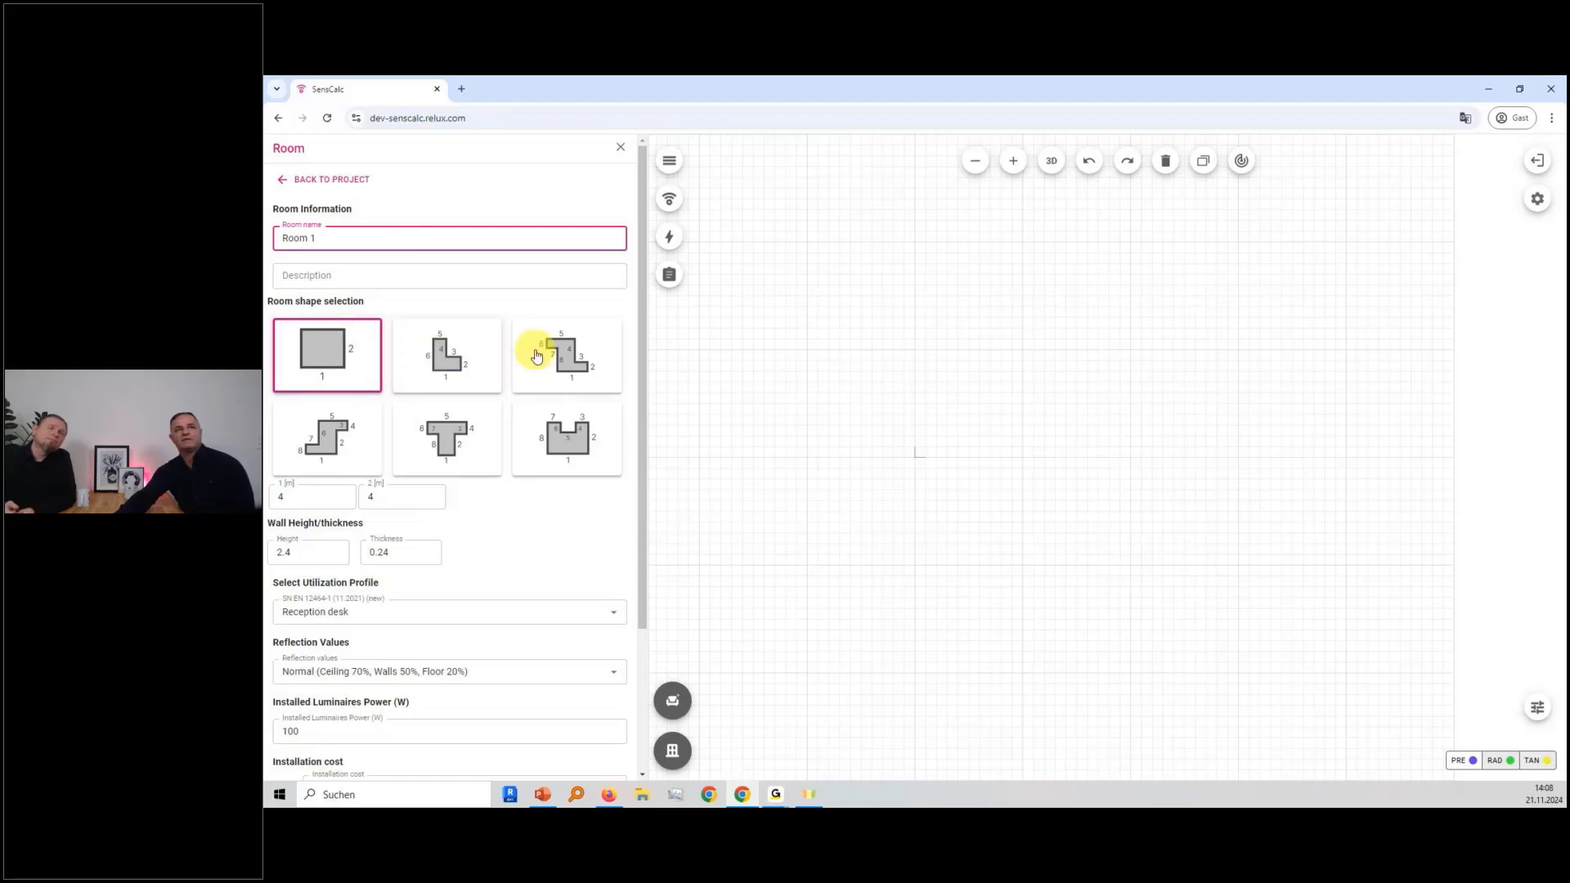
- Choose the U-shaped room layout with the recess in its upper side
click(448, 360)
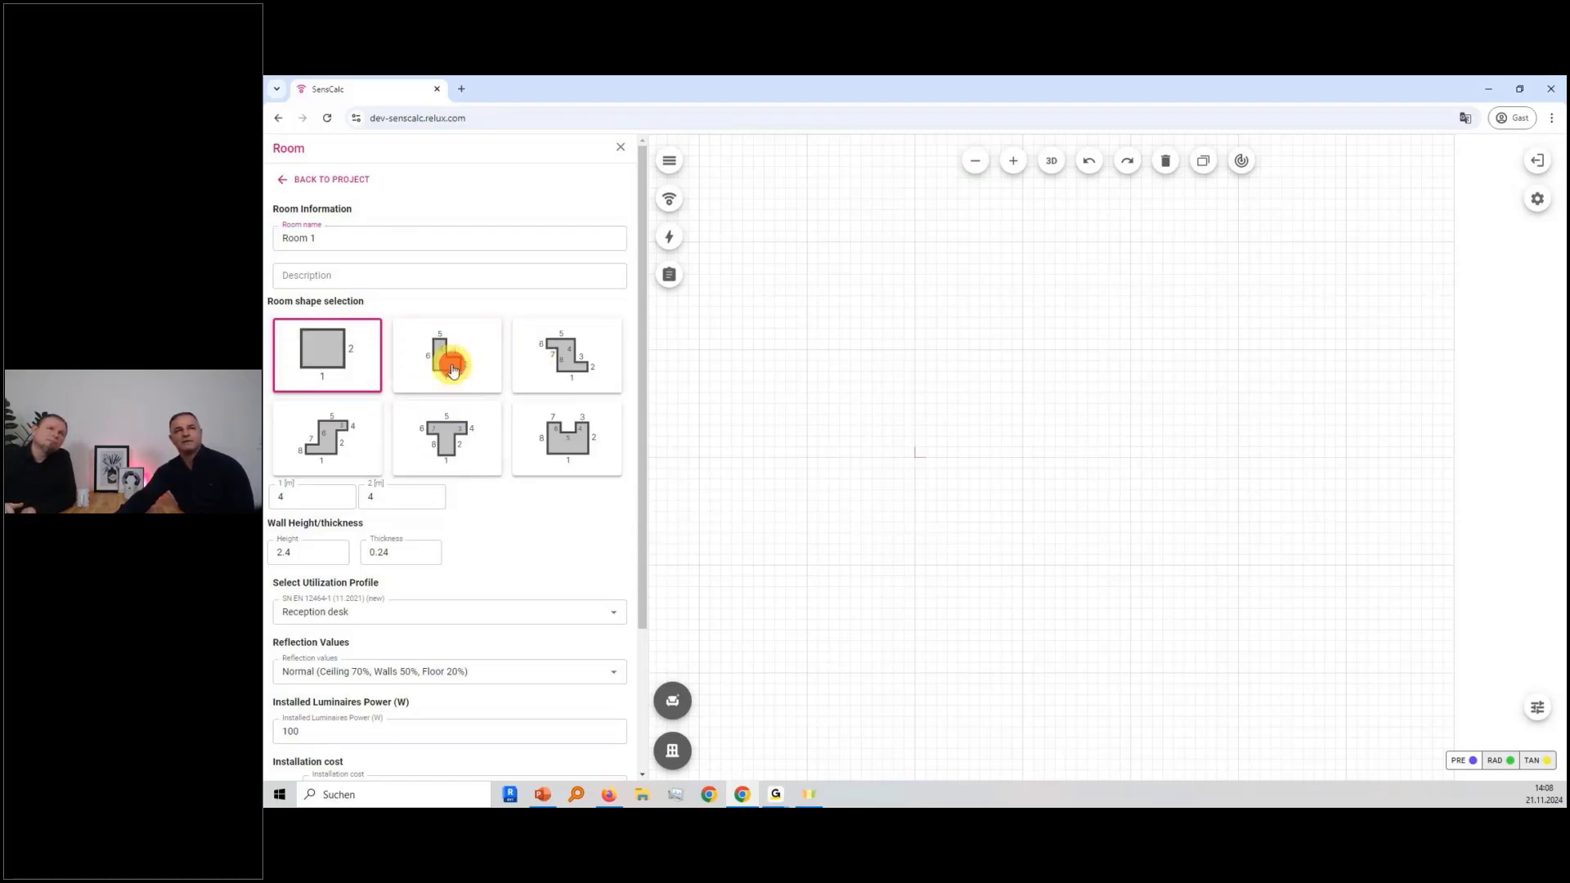
click(564, 424)
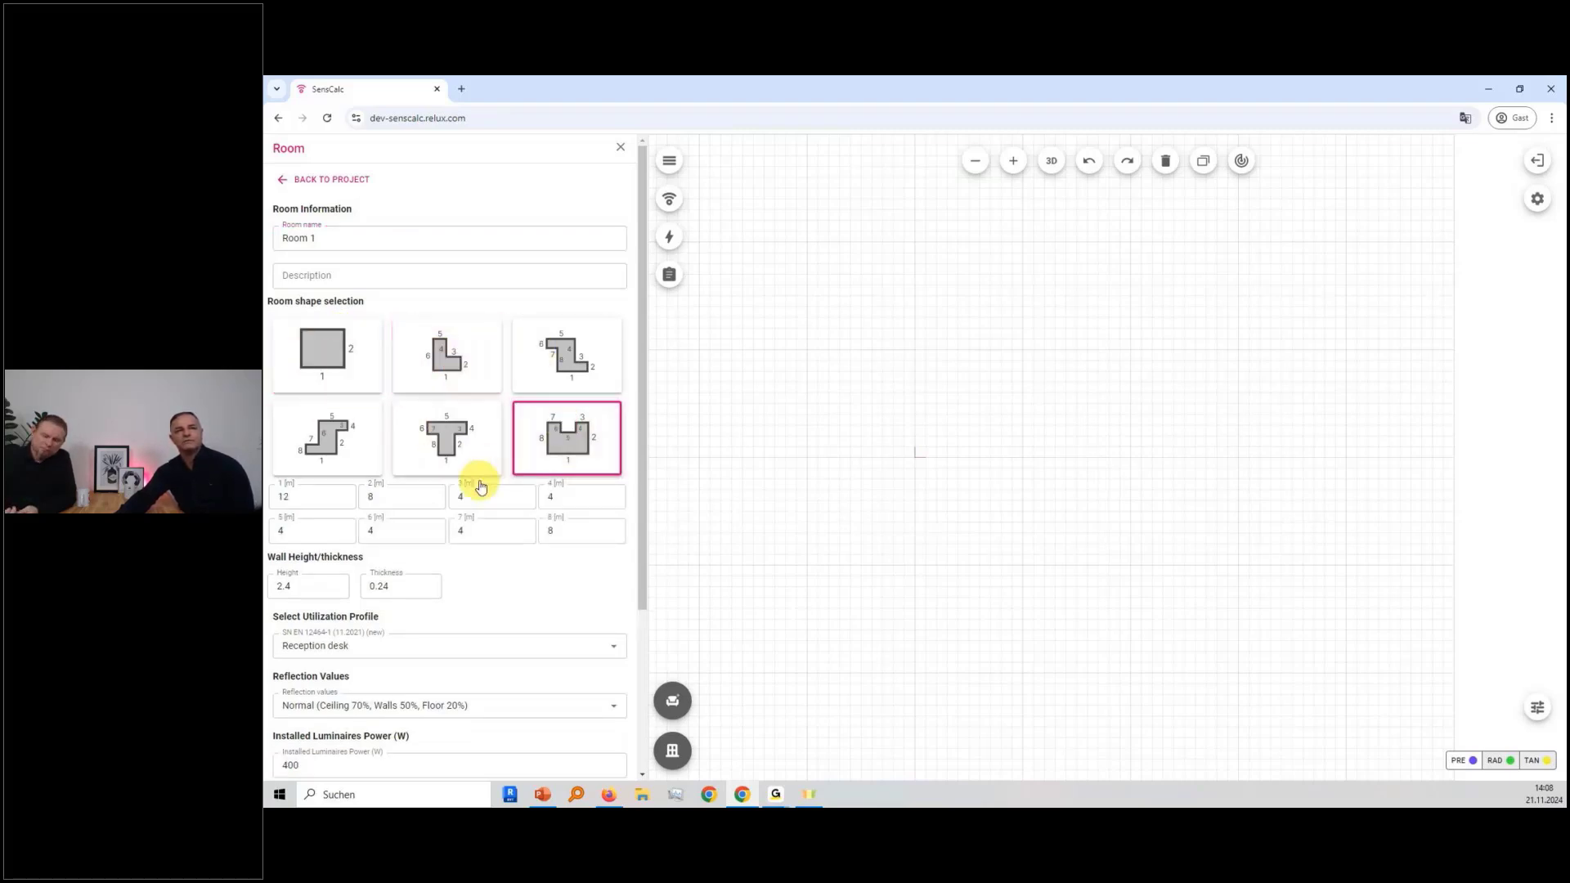
click(440, 446)
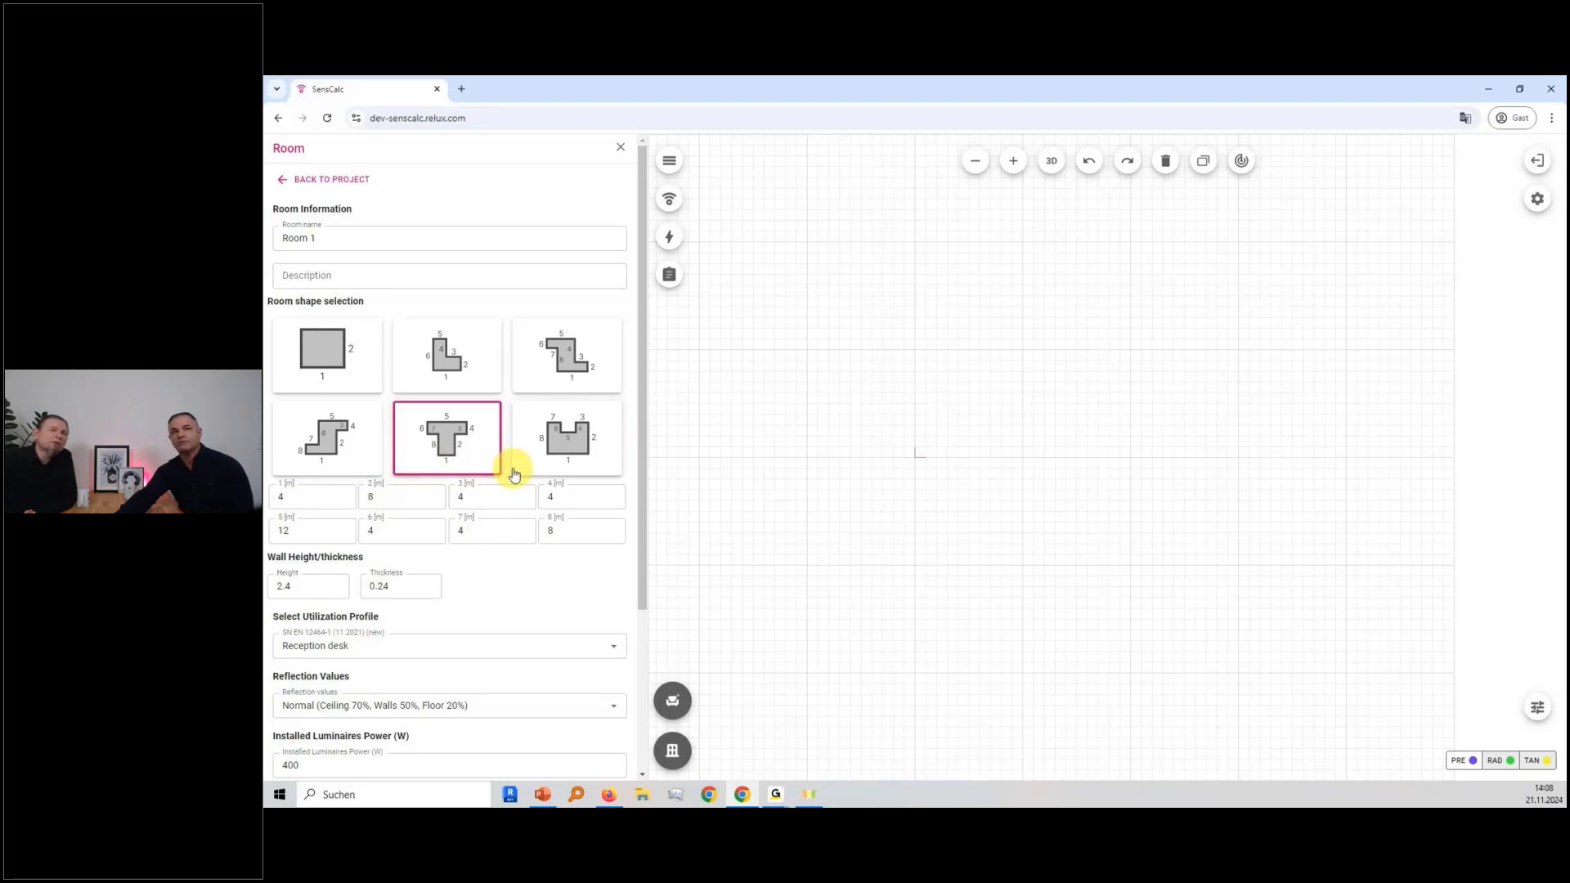
click(550, 456)
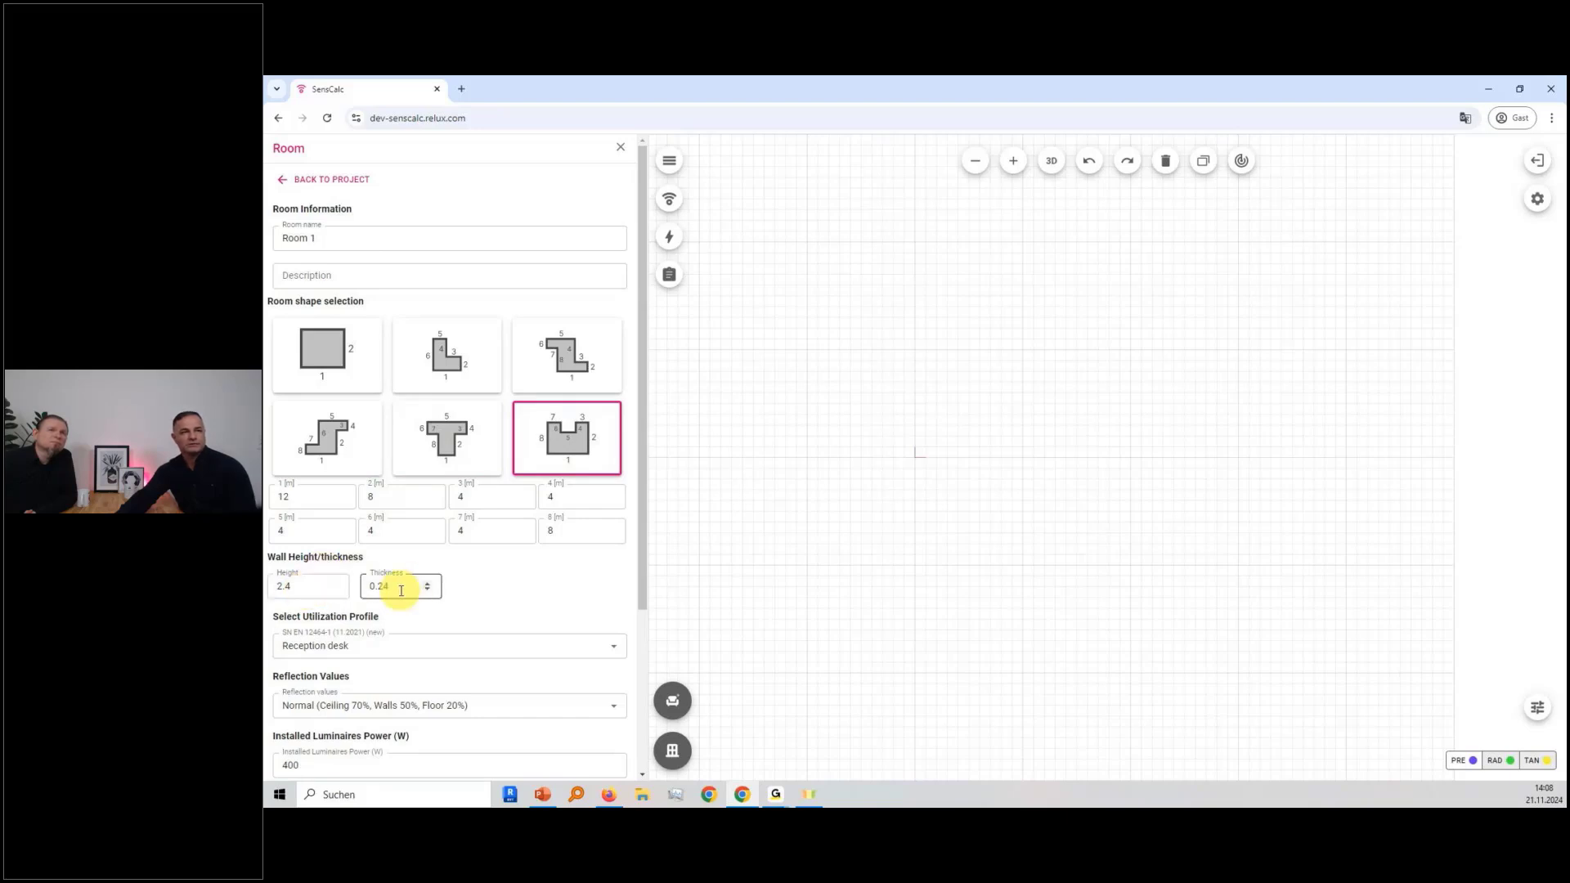
- Select "Reception desk" as the room's utilization profile
scroll(406, 587, down, 1)
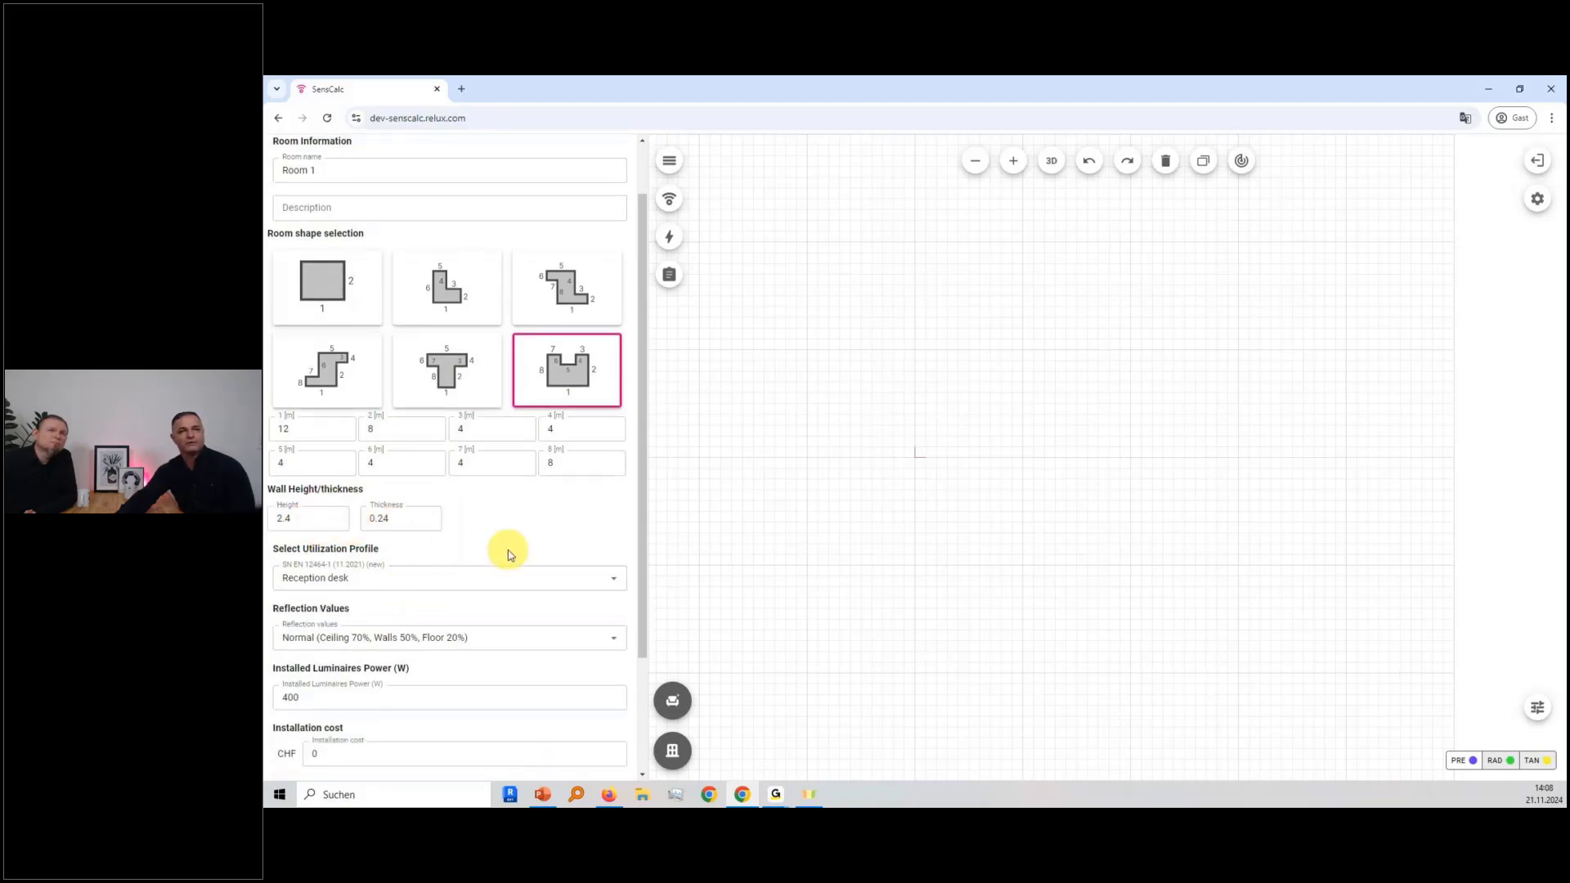
scroll(507, 555, down, 1)
click(614, 510)
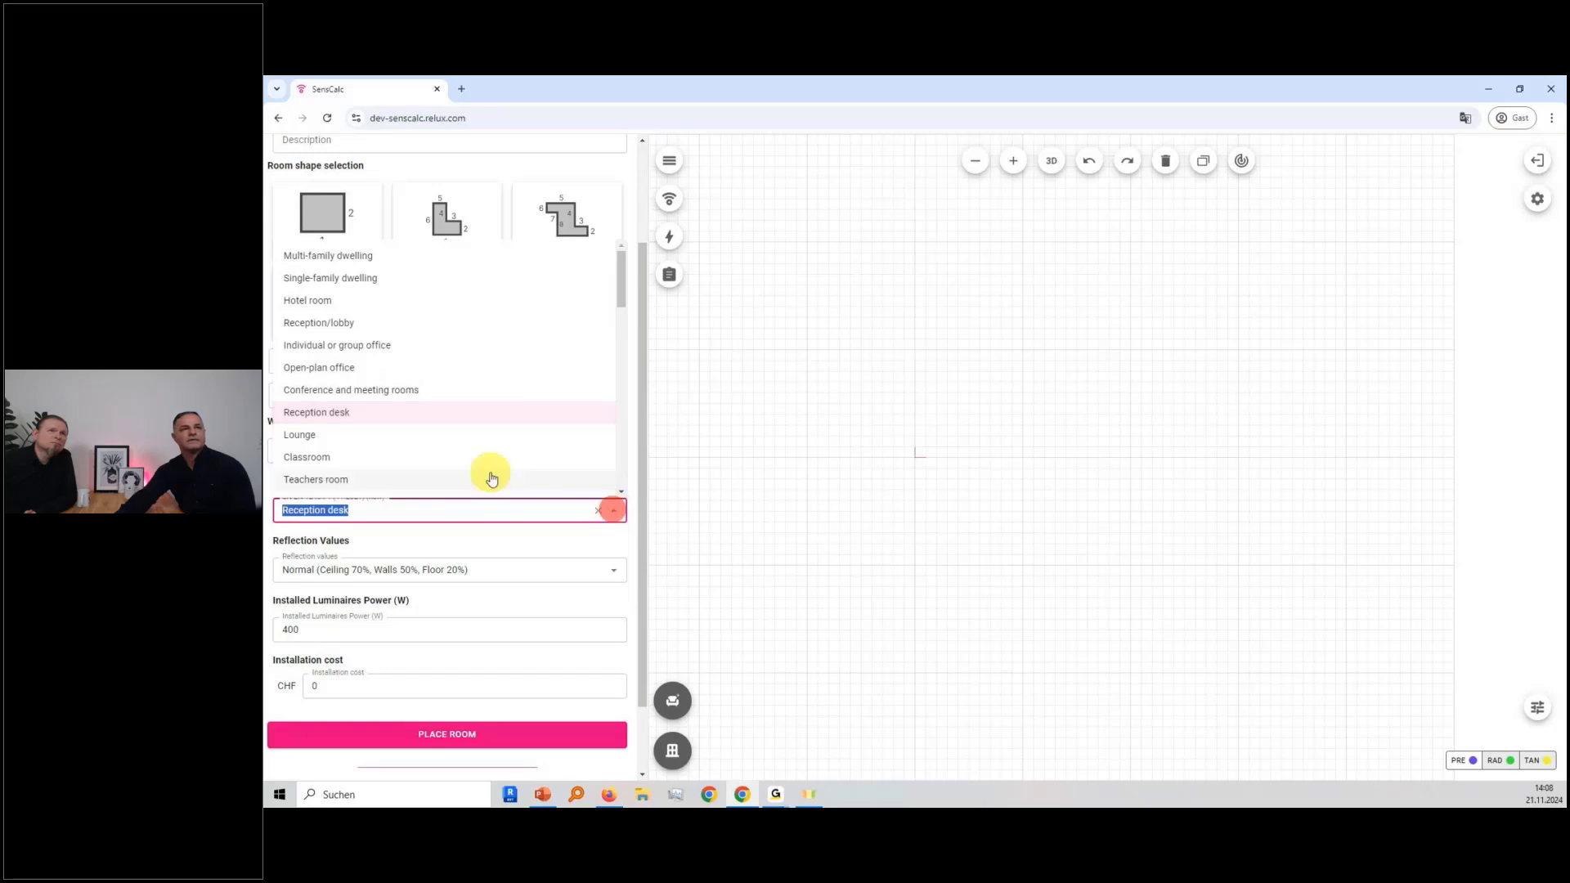
click(406, 420)
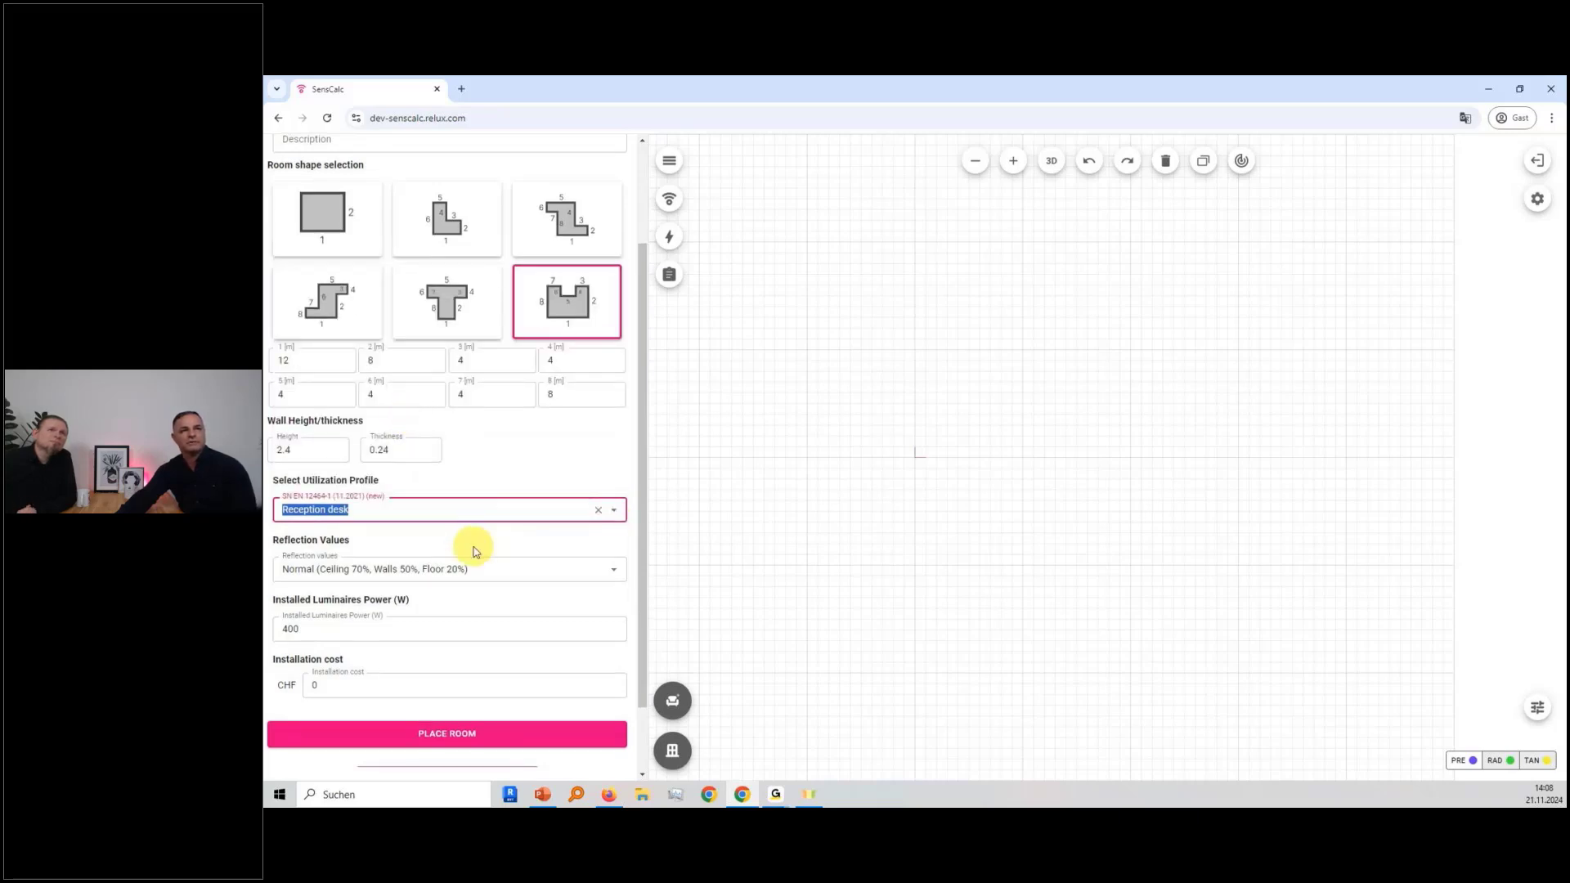
- Set the installation cost to 200 CHF and place the room in the plan
scroll(407, 553, down, 1)
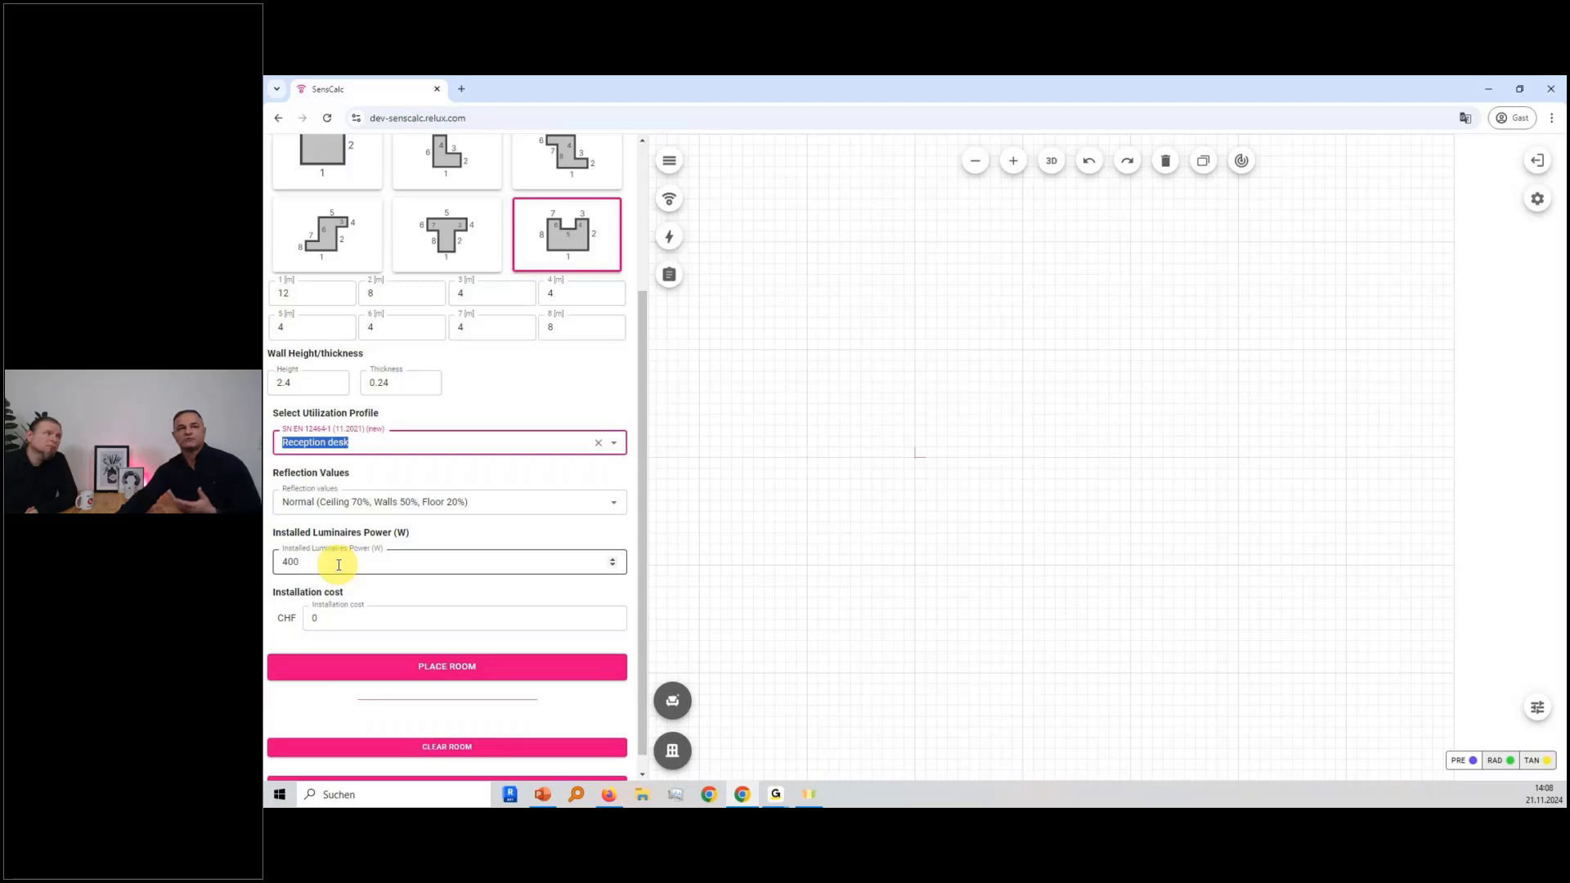
click(344, 620)
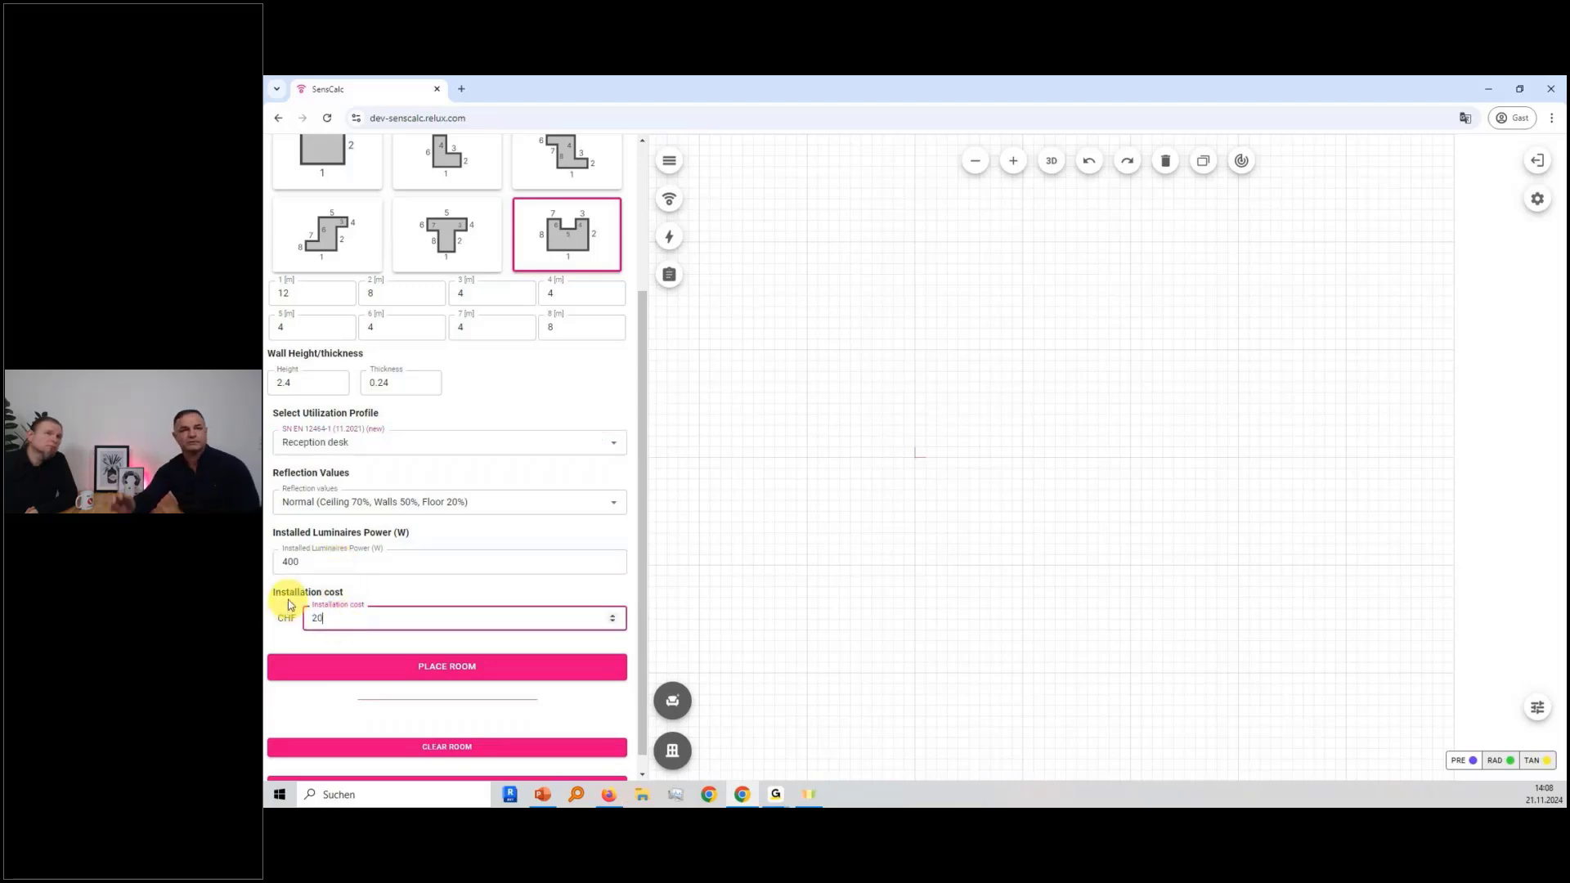
click(425, 677)
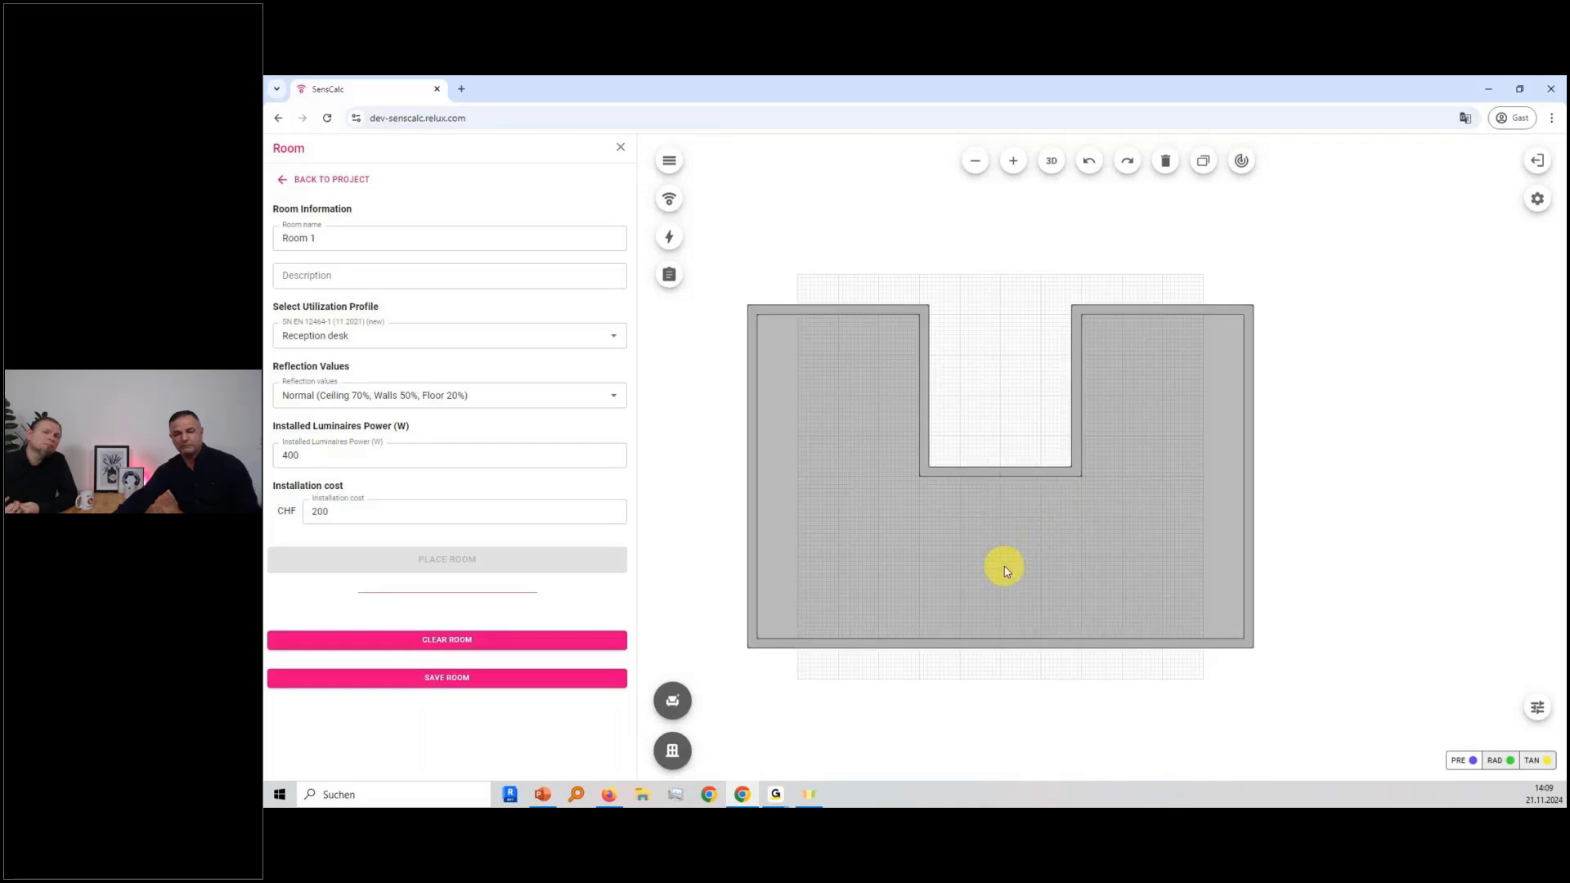
- Inspect the placed room in 3D and return to the 2D plan
drag(1006, 571, 1068, 572)
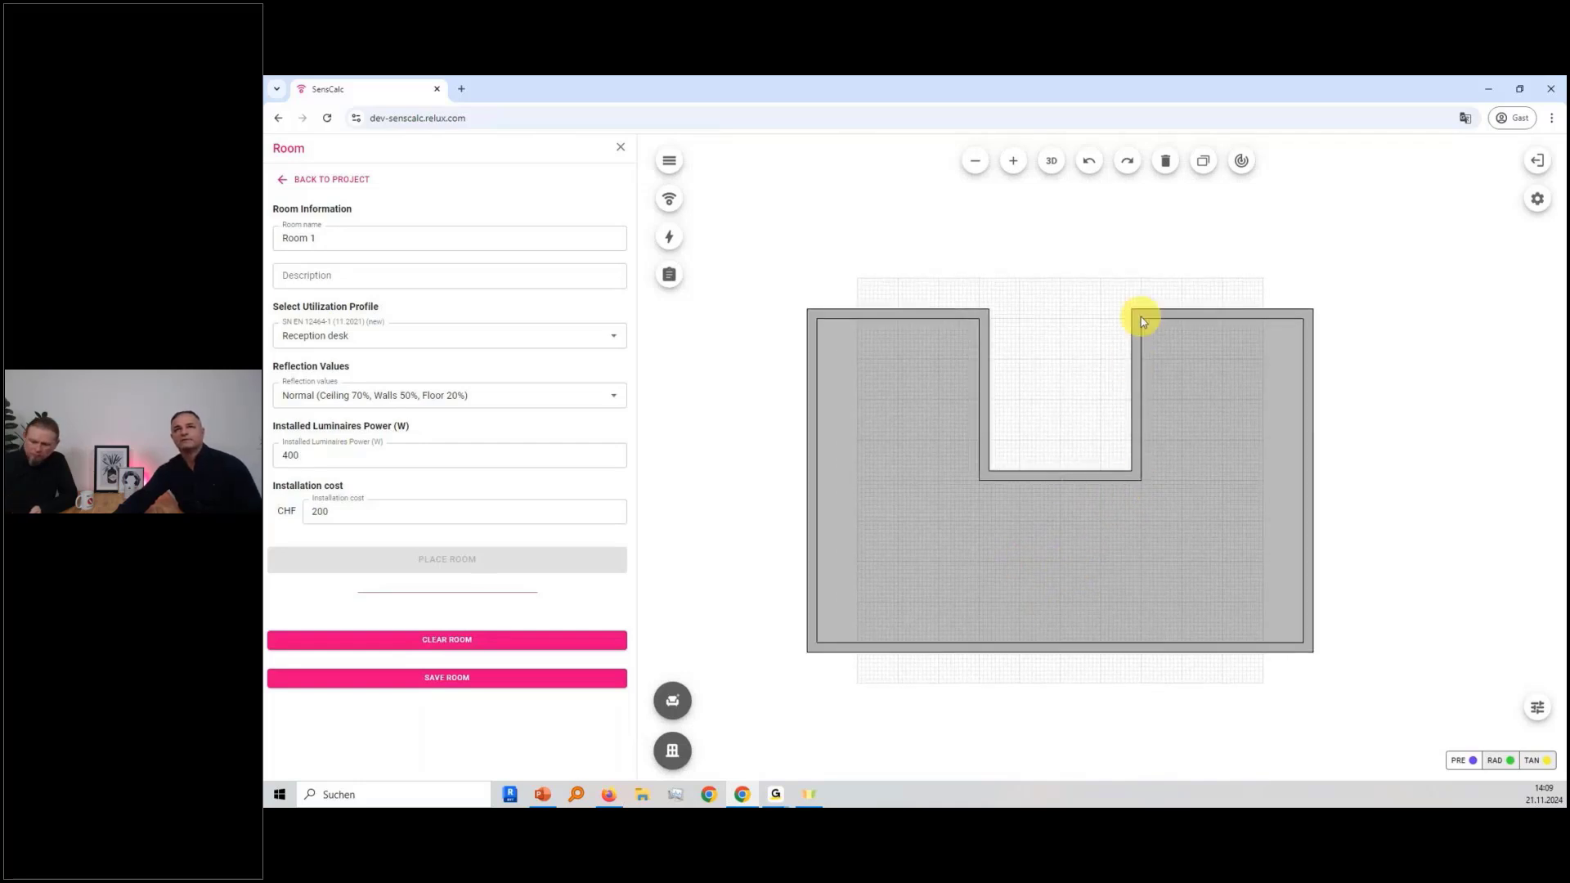
click(1054, 168)
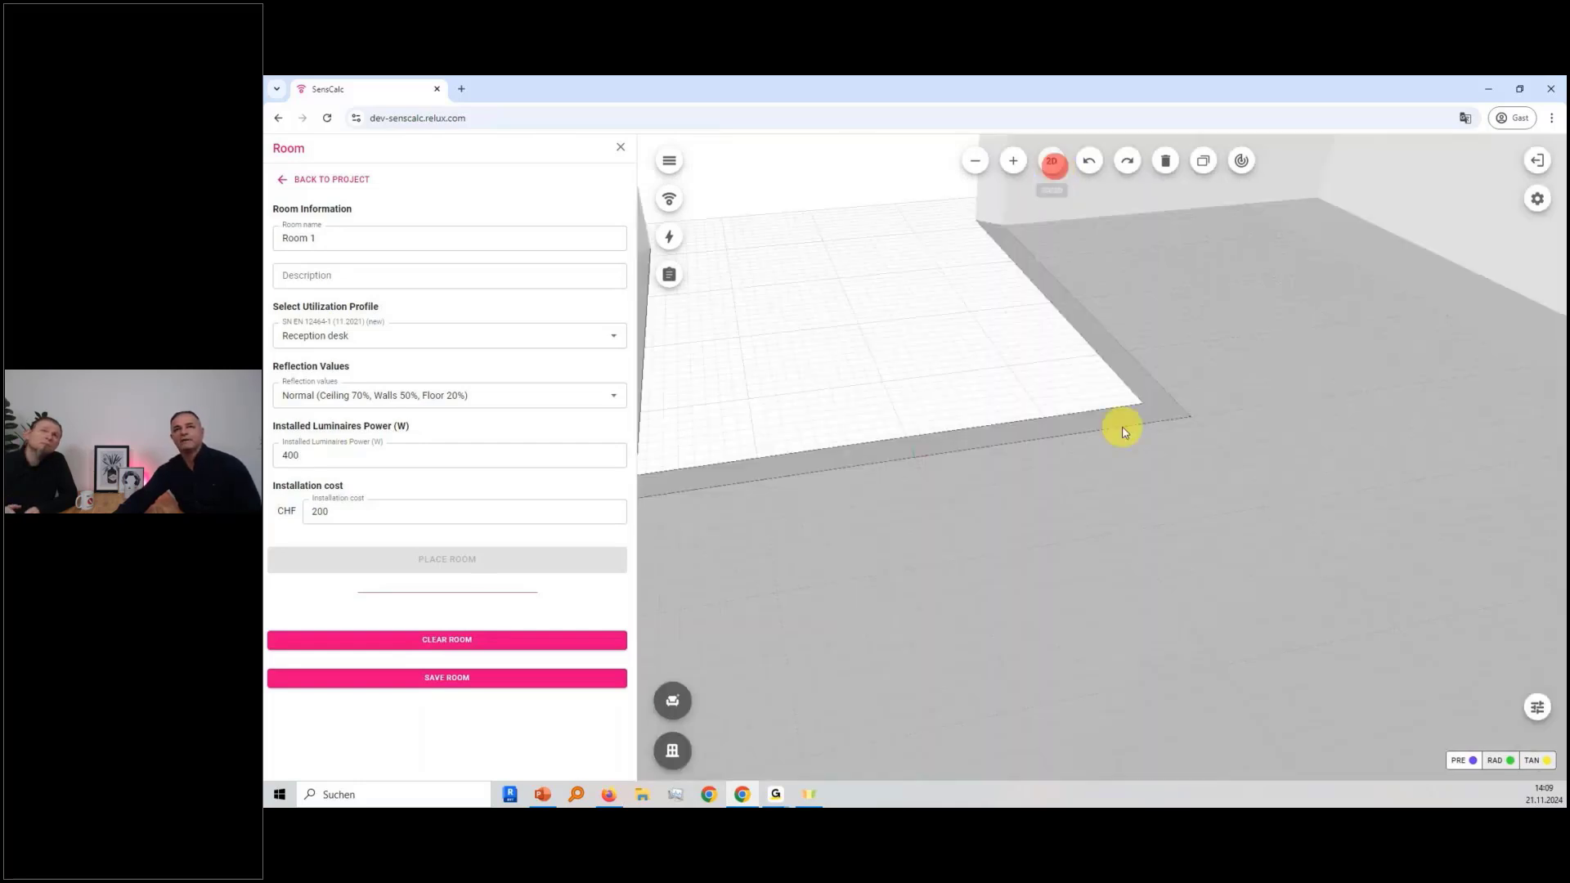
click(1166, 467)
scroll(1161, 455, down, 3)
scroll(1160, 454, down, 3)
drag(1185, 453, 1137, 473)
click(1052, 162)
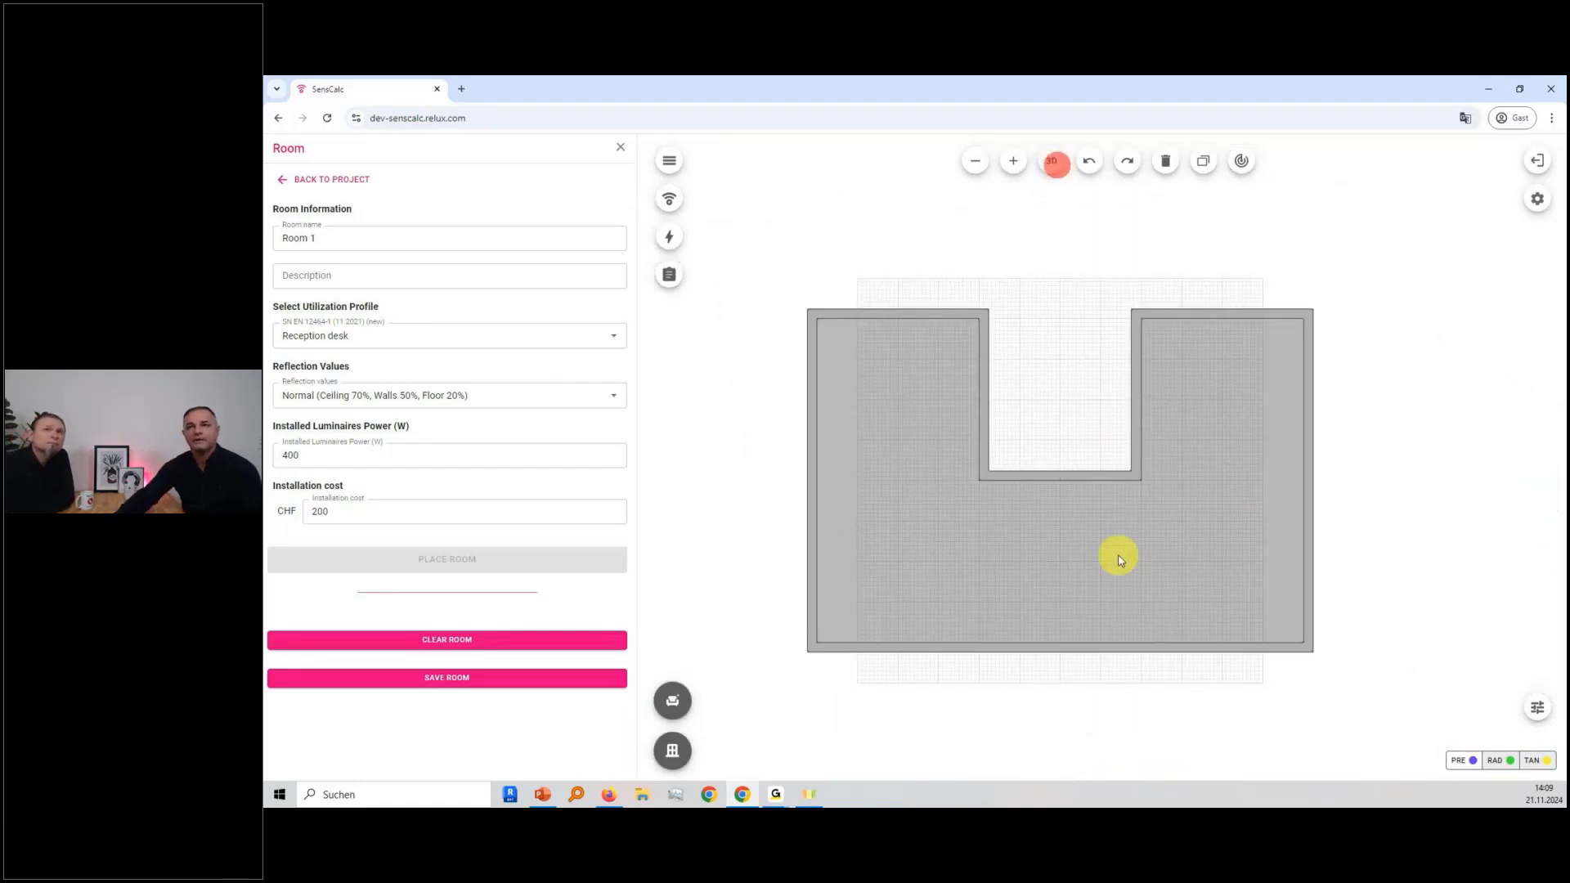
- Place a door in the middle of the short horizontal wall of the room's recess
click(1056, 480)
click(672, 750)
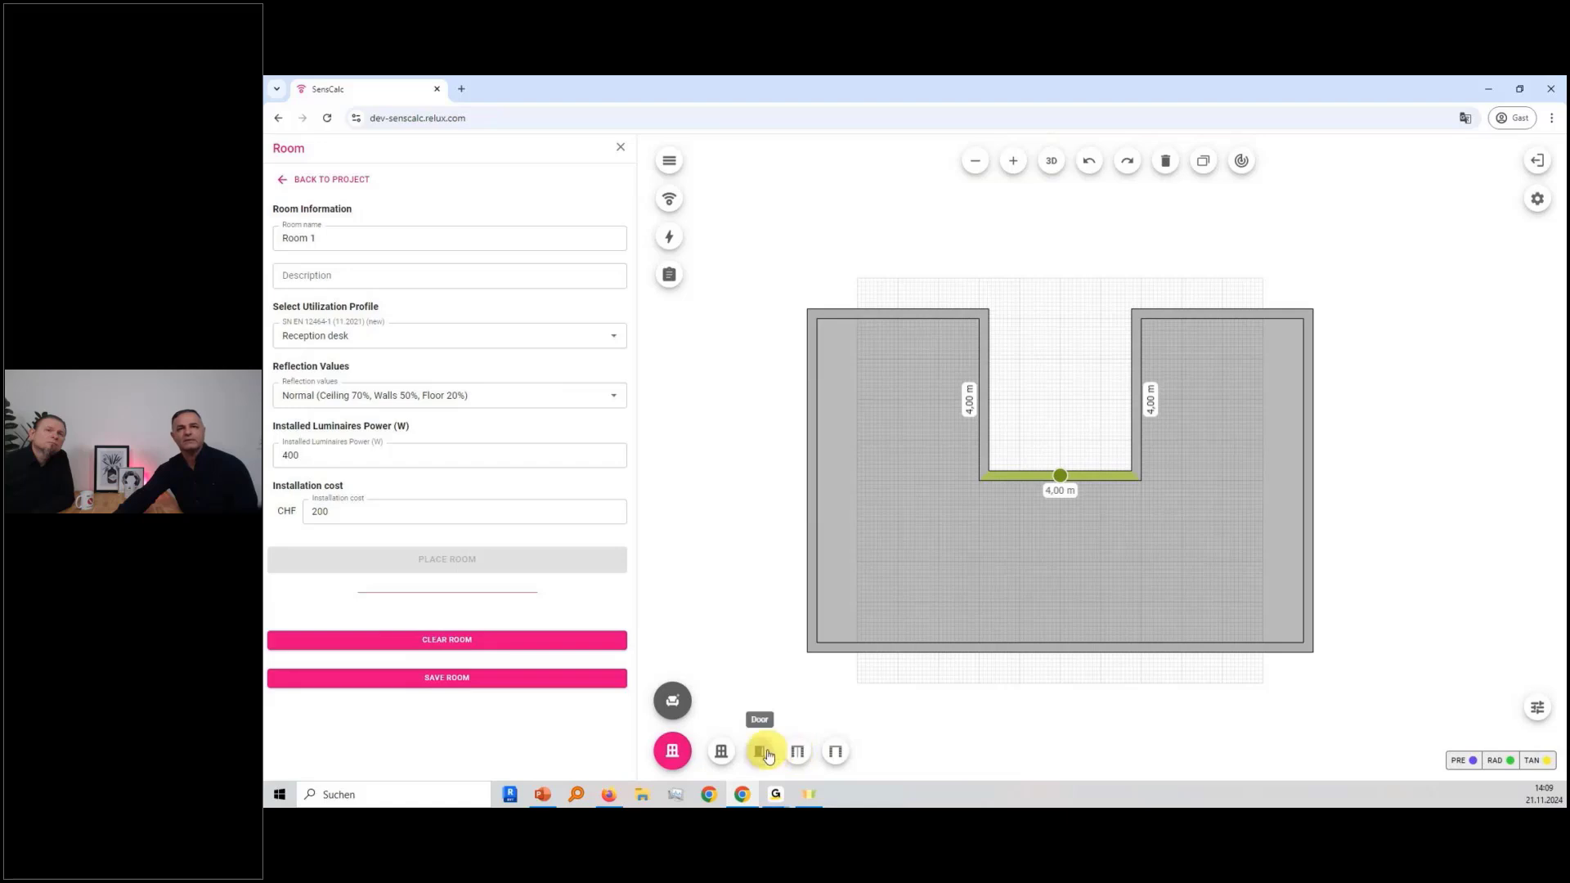
drag(762, 754, 1060, 458)
click(1111, 557)
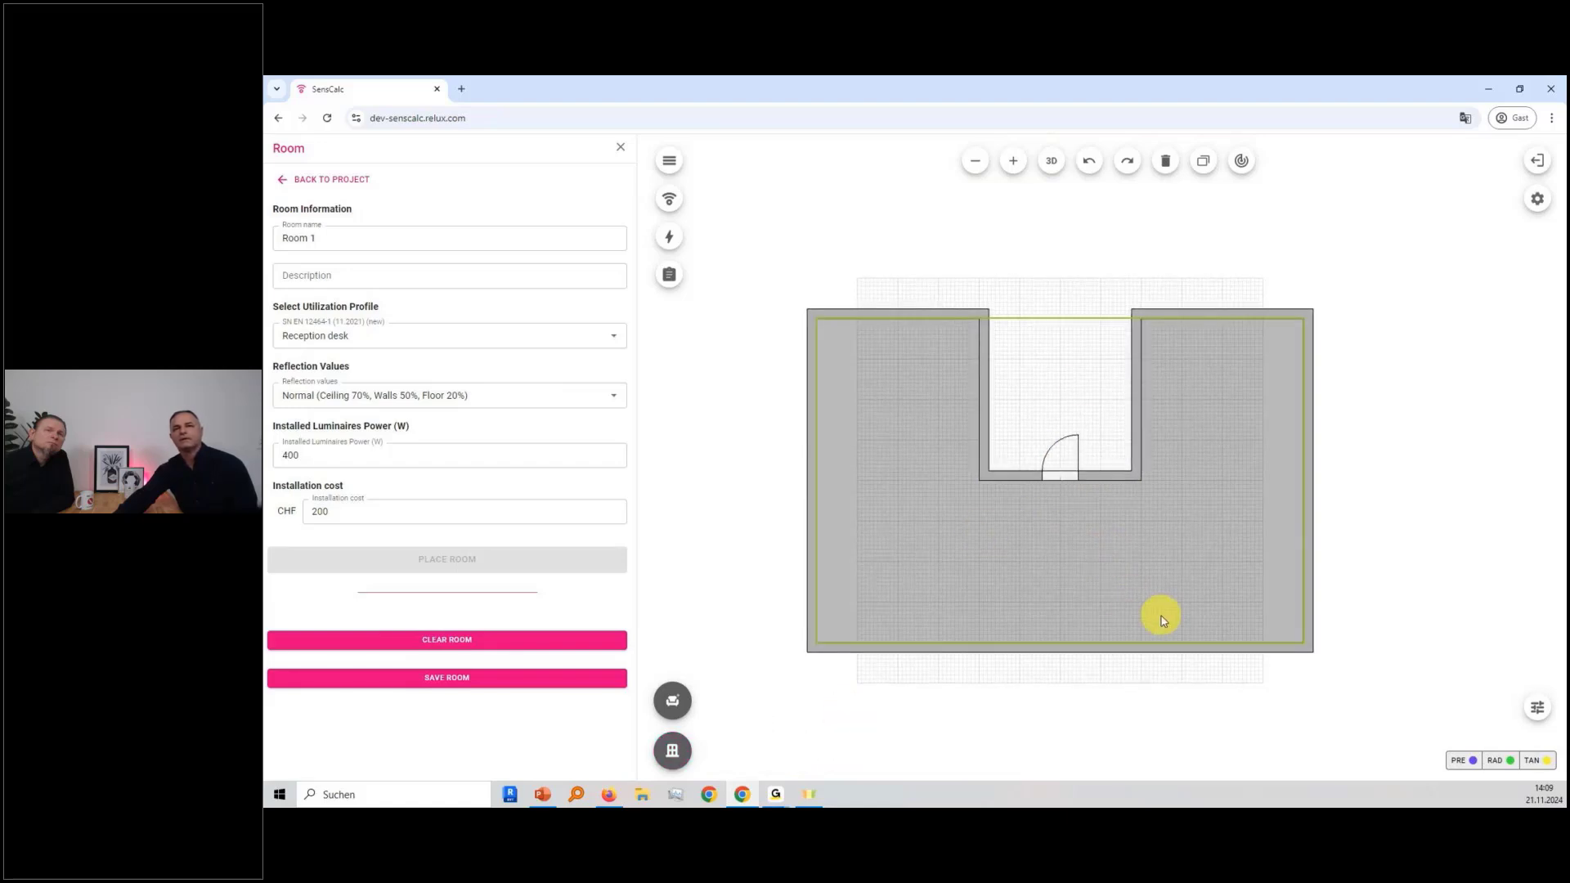
- Inspect the door in the room's recess in 3D and return to the 2D plan
click(1052, 160)
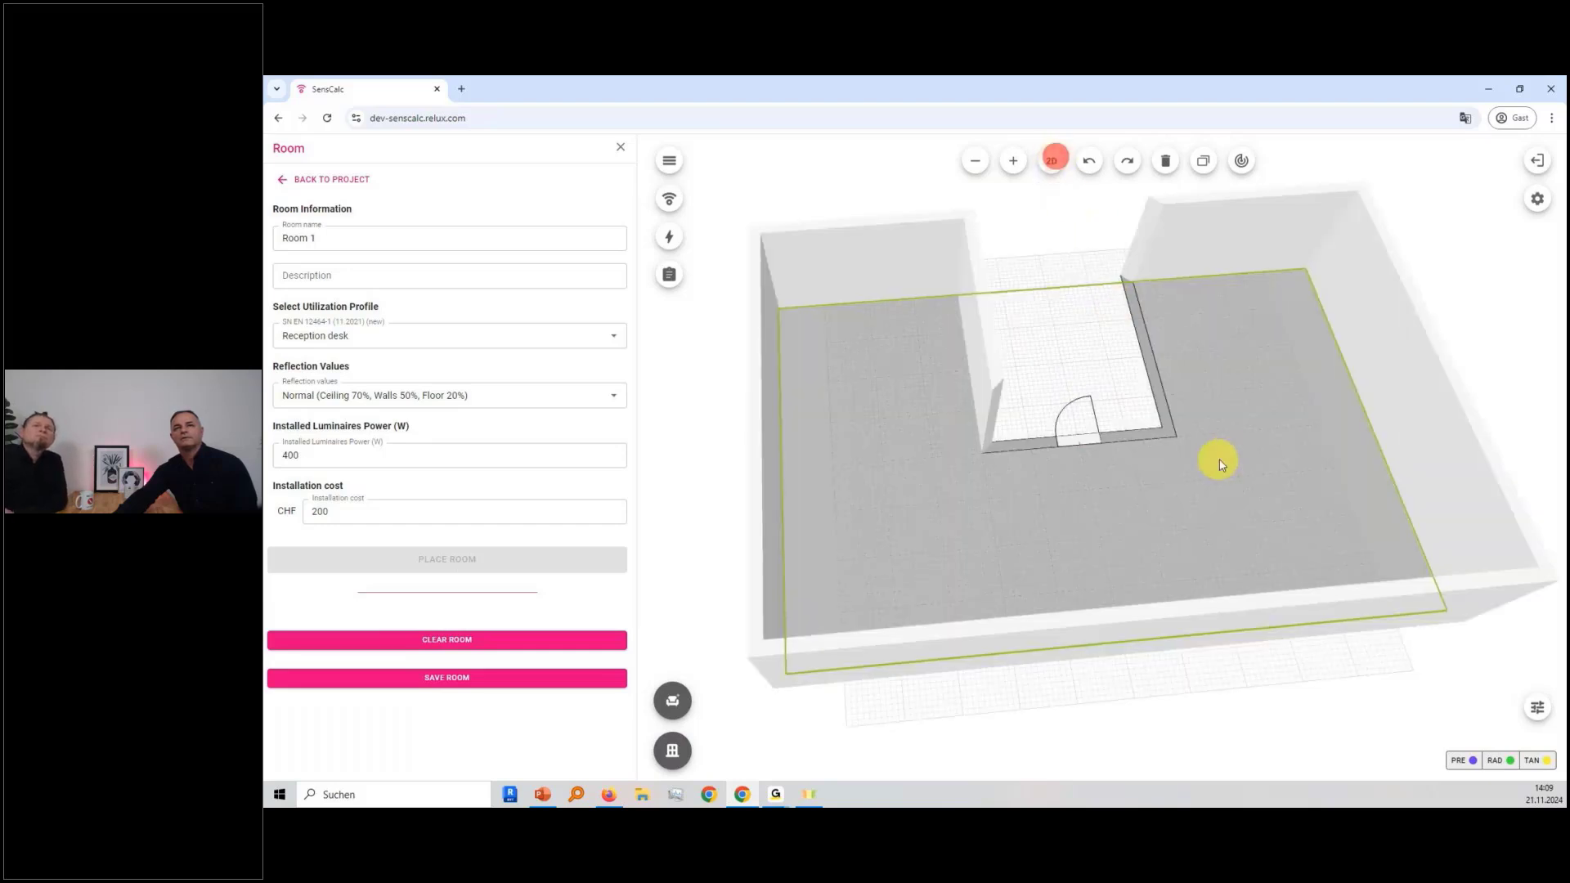
drag(1189, 475, 1190, 425)
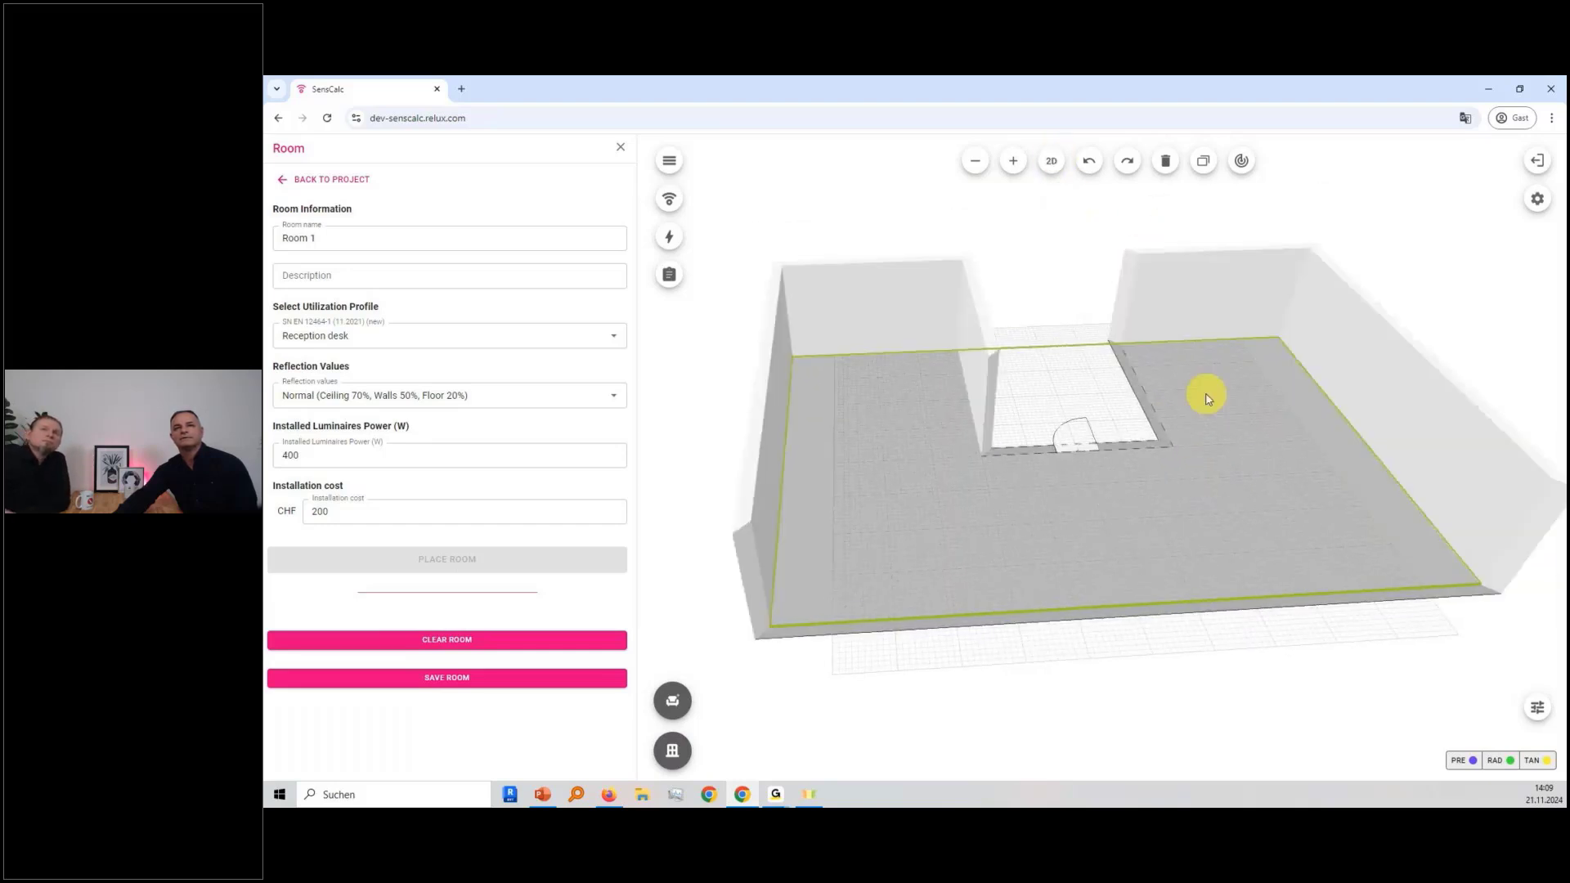
click(1045, 170)
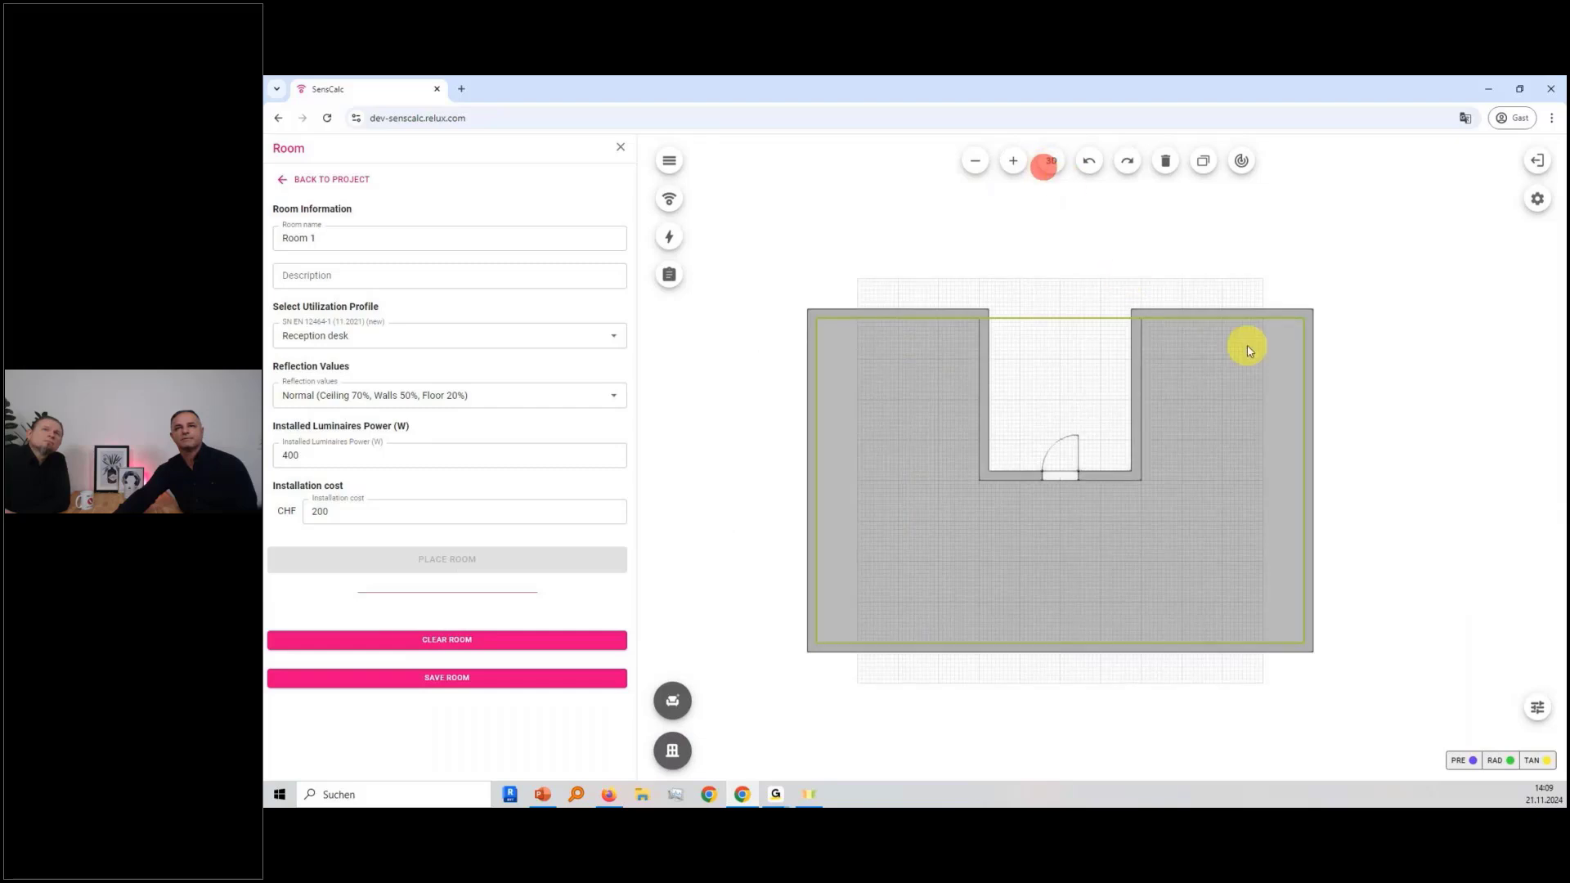
- Place a door in the middle of the upper wall of the room's right wing and flip it to open outward
click(1234, 313)
click(672, 751)
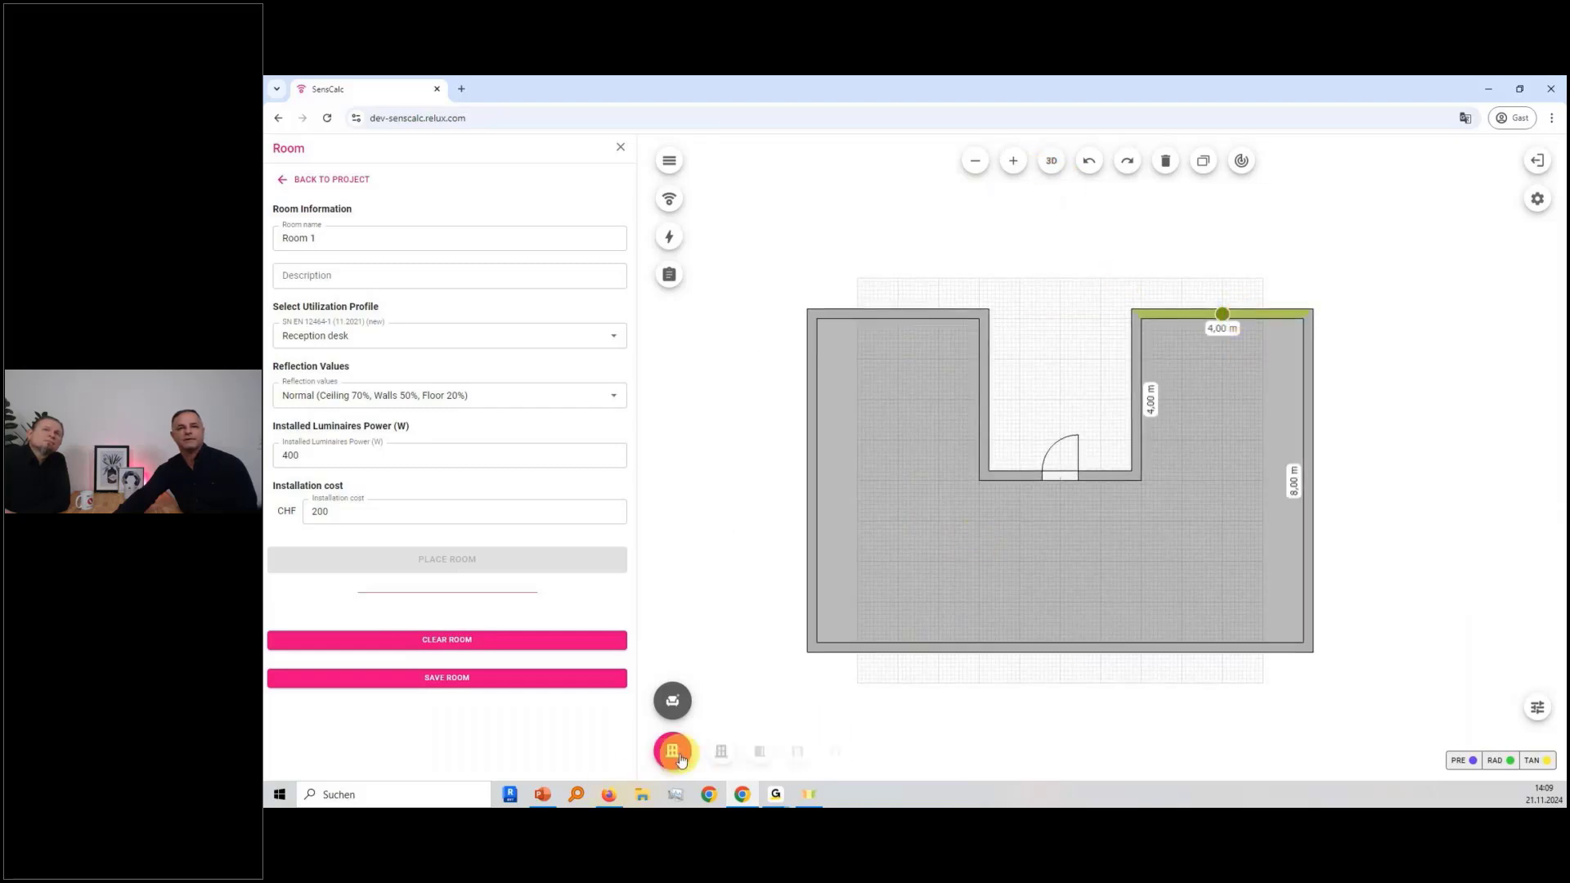
click(759, 753)
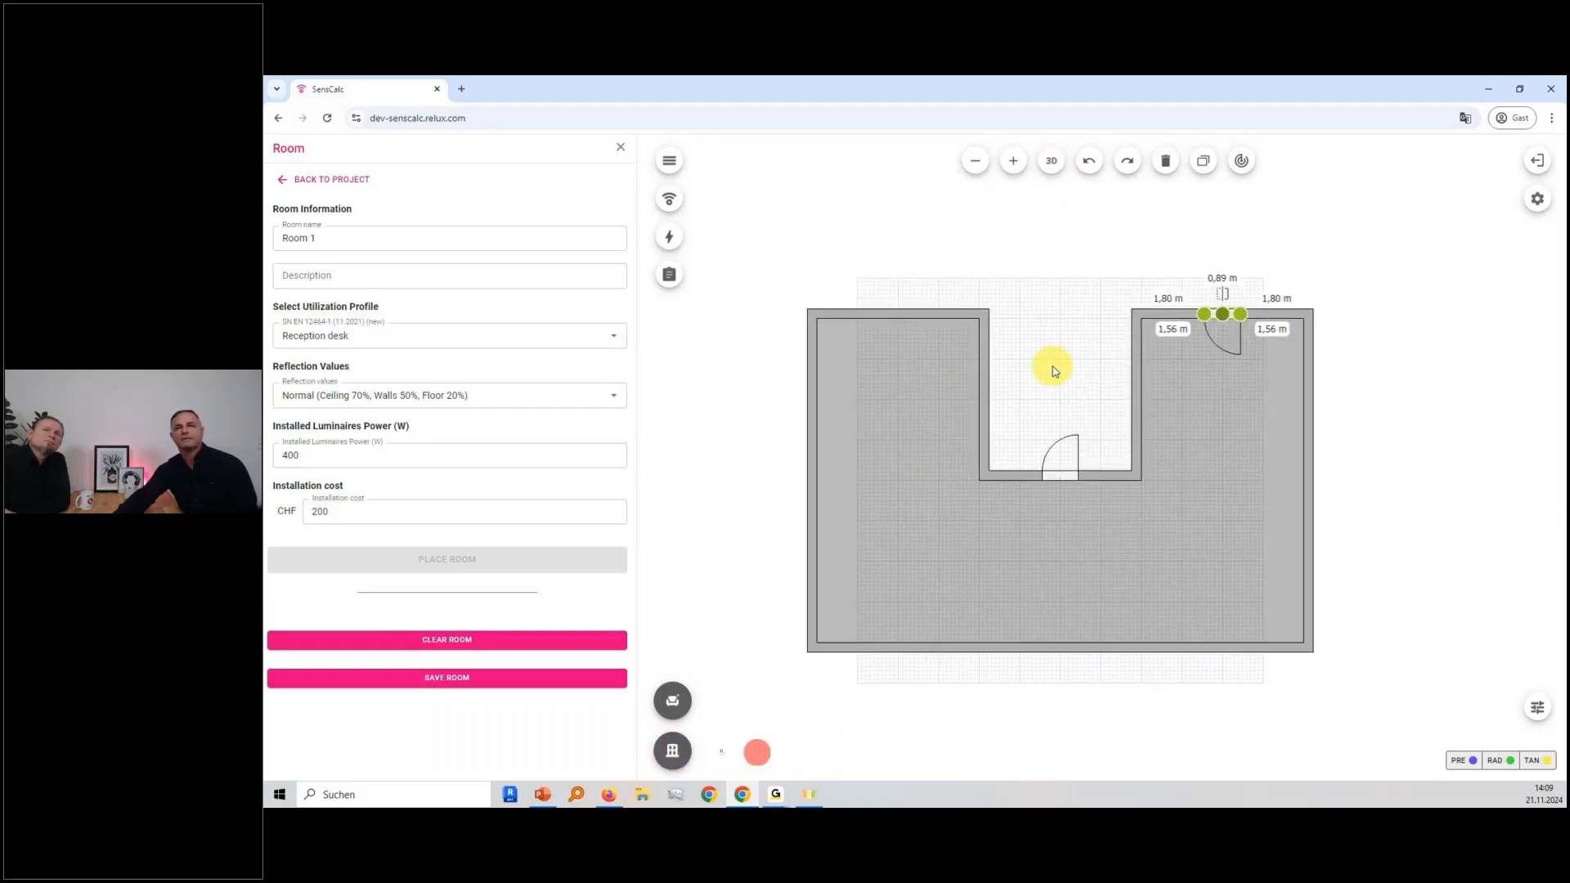
click(1221, 294)
- Inspect the right wing's door from different angles in 3D and return to the 2D plan
click(1052, 160)
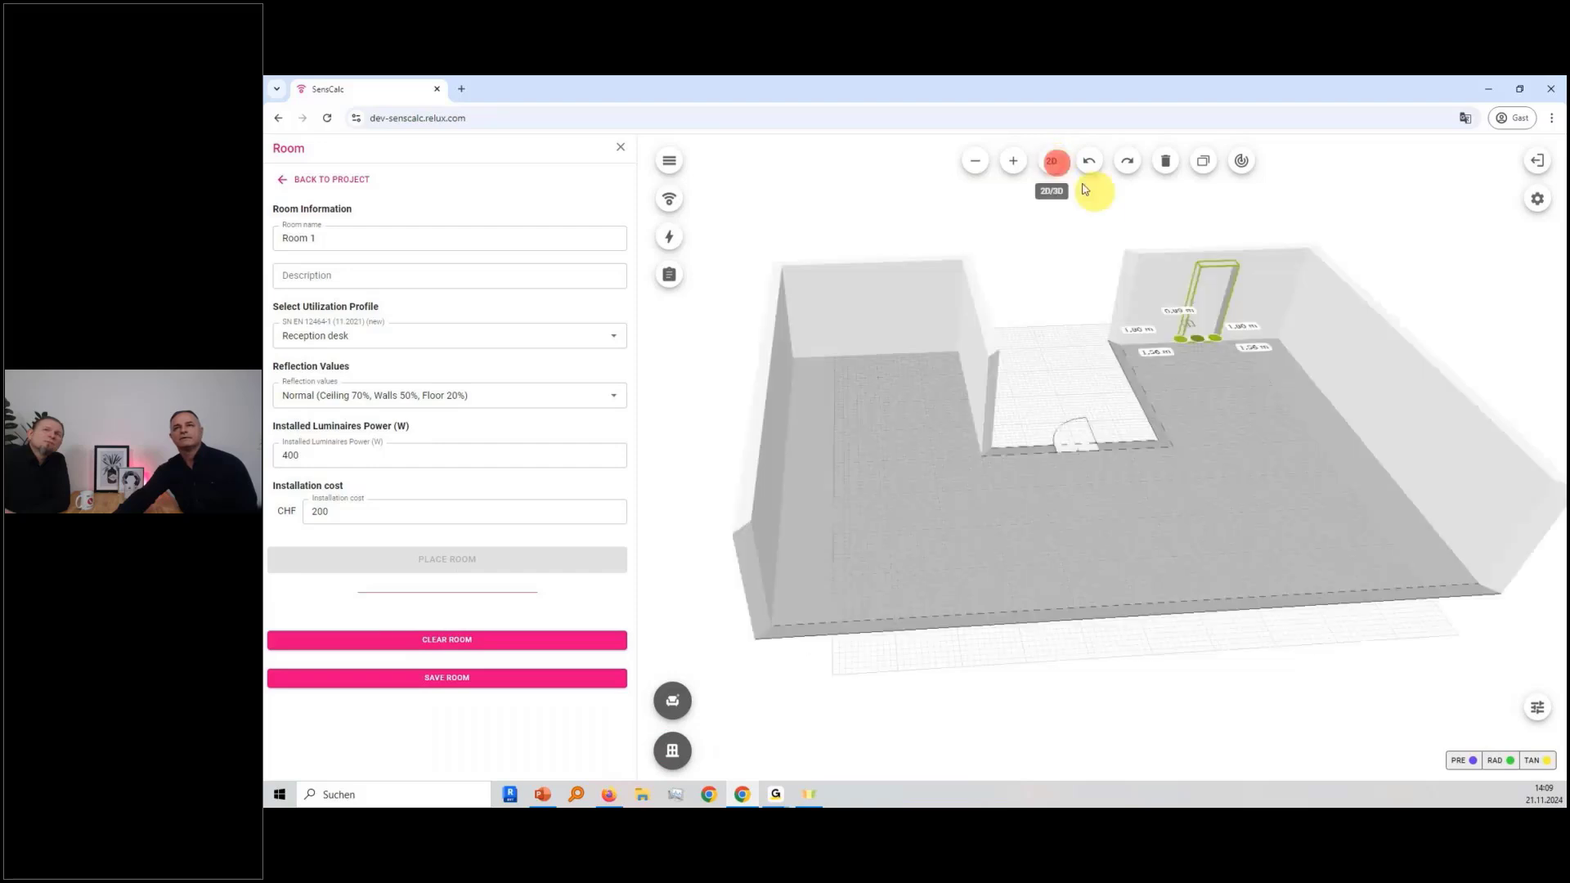
click(1288, 391)
drag(1251, 346, 1259, 419)
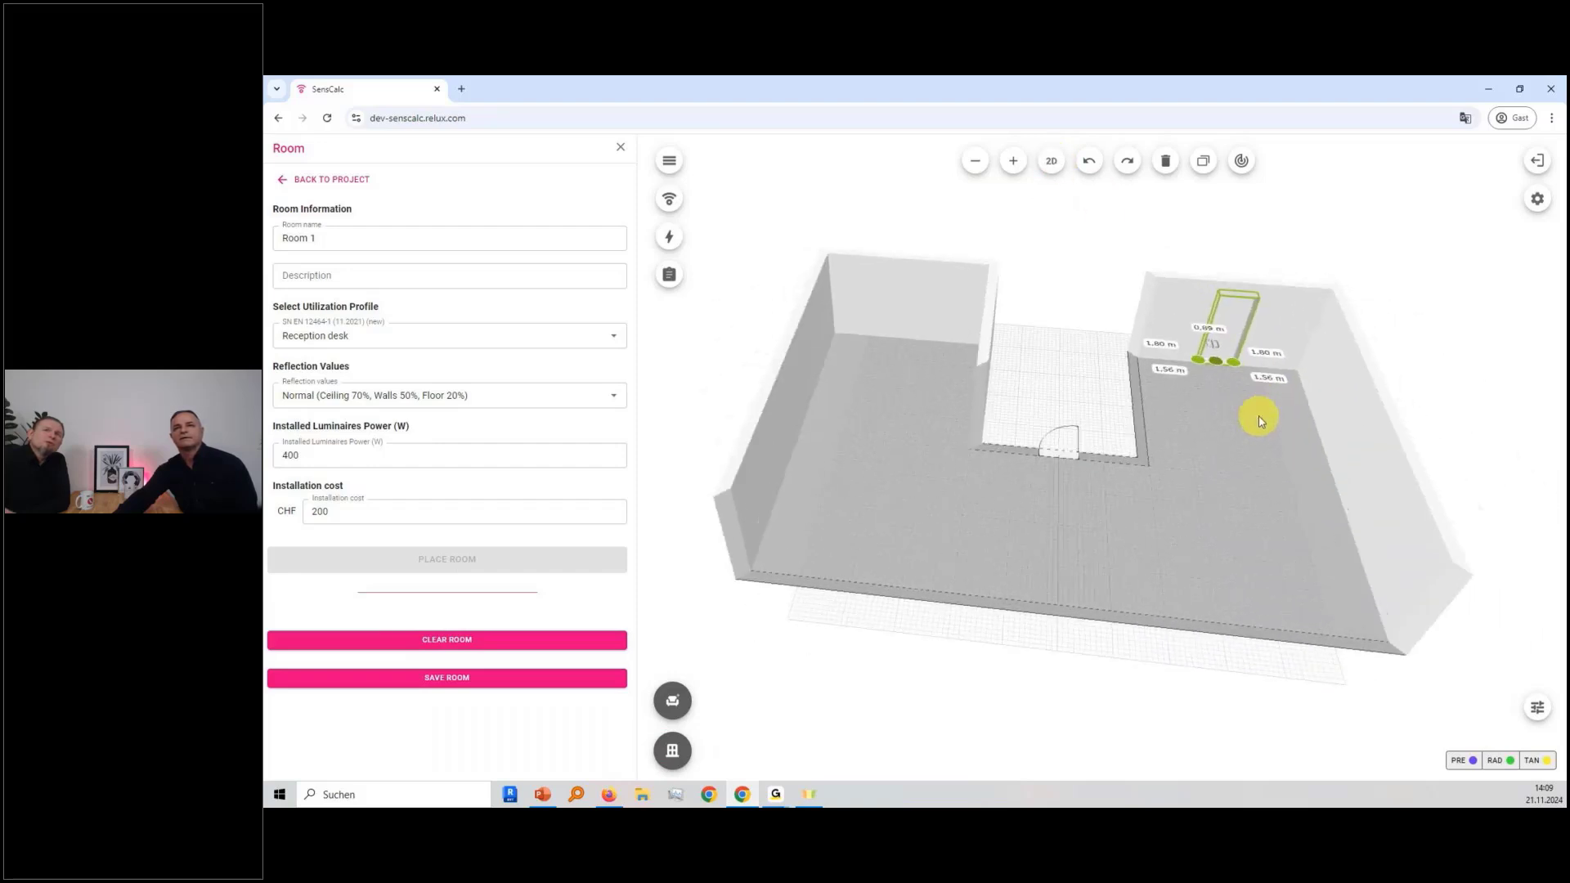
click(1051, 161)
- Move the right and left outer walls outward to an overall width of about 13.8 m, and extend the left wing to about 8.7 m
mouse_move(1311, 485)
mouse_down()
mouse_move(1400, 489)
mouse_move(1332, 481)
mouse_up()
drag(813, 490, 763, 484)
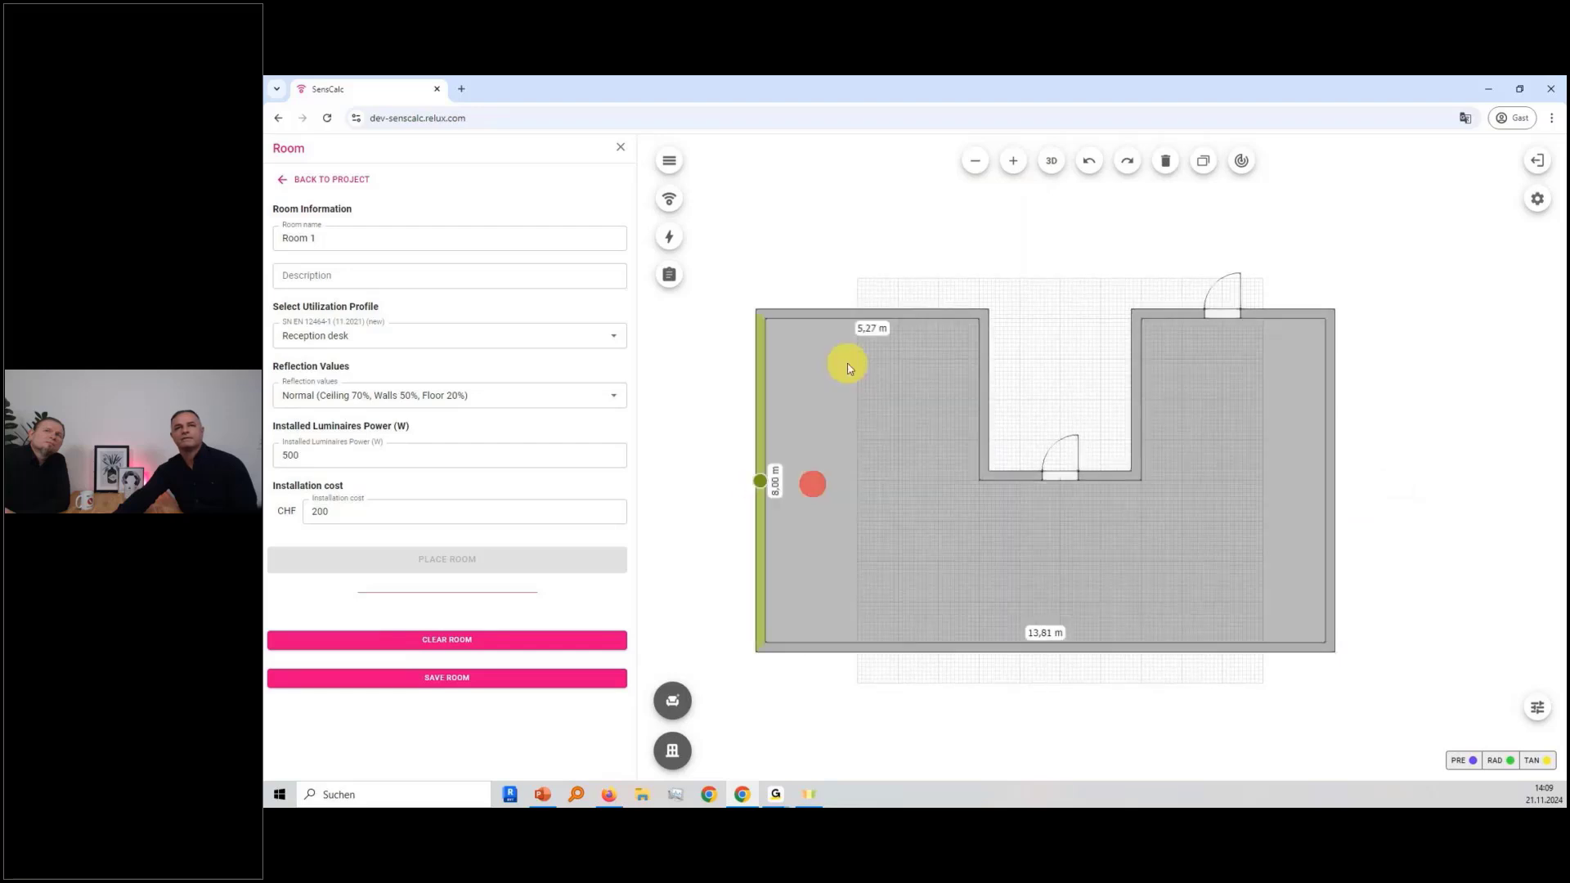
drag(875, 315, 872, 288)
- Set the length of the left wing's upper wall to 4 m
double_click(873, 300)
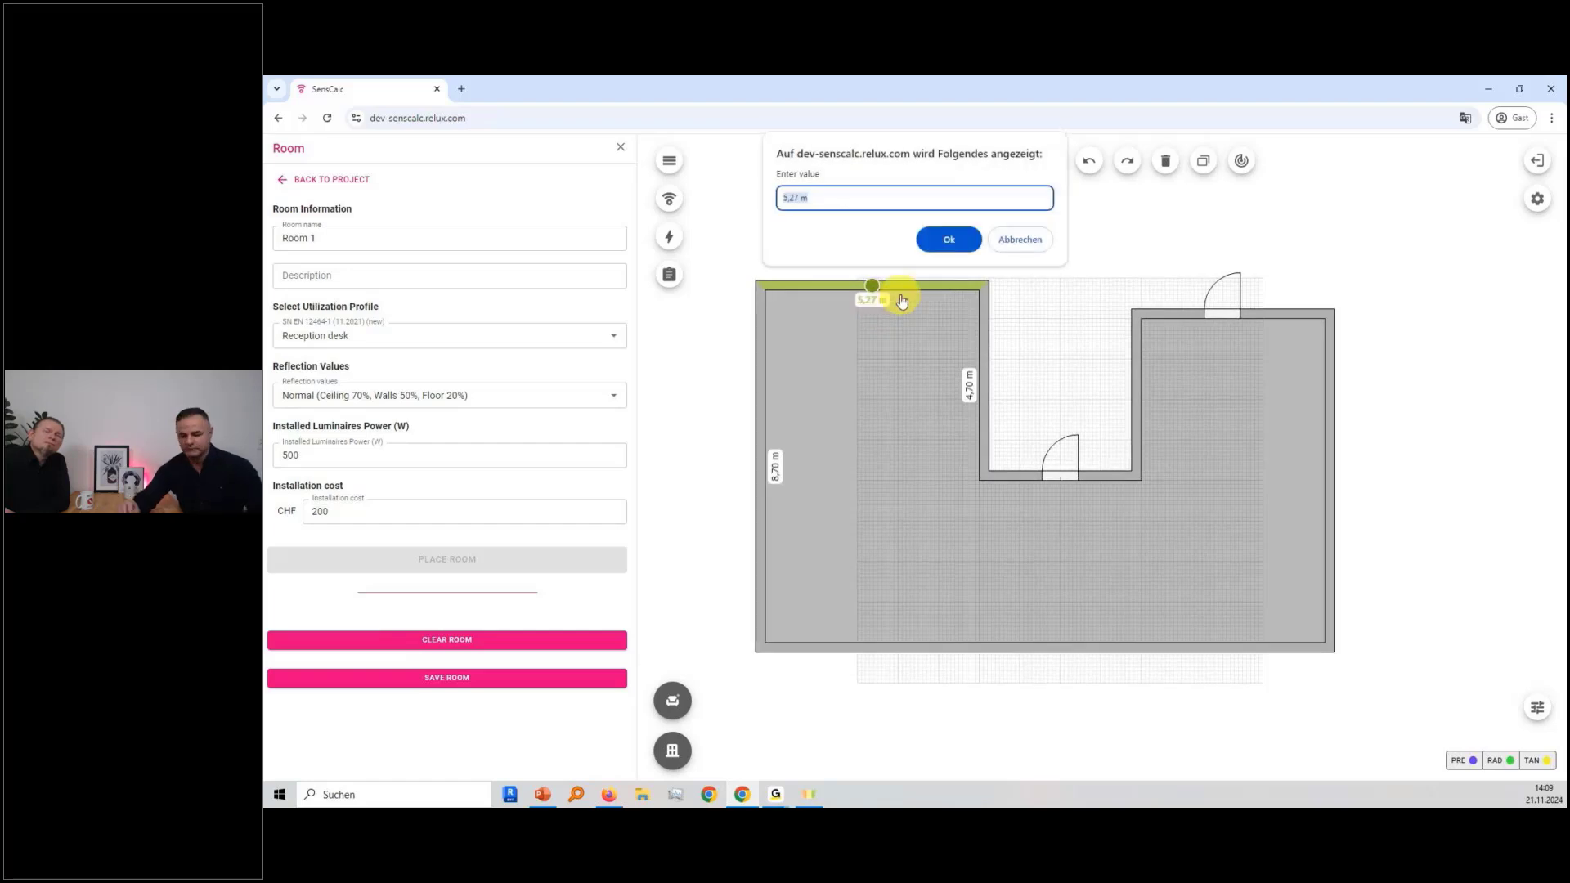
text(4)
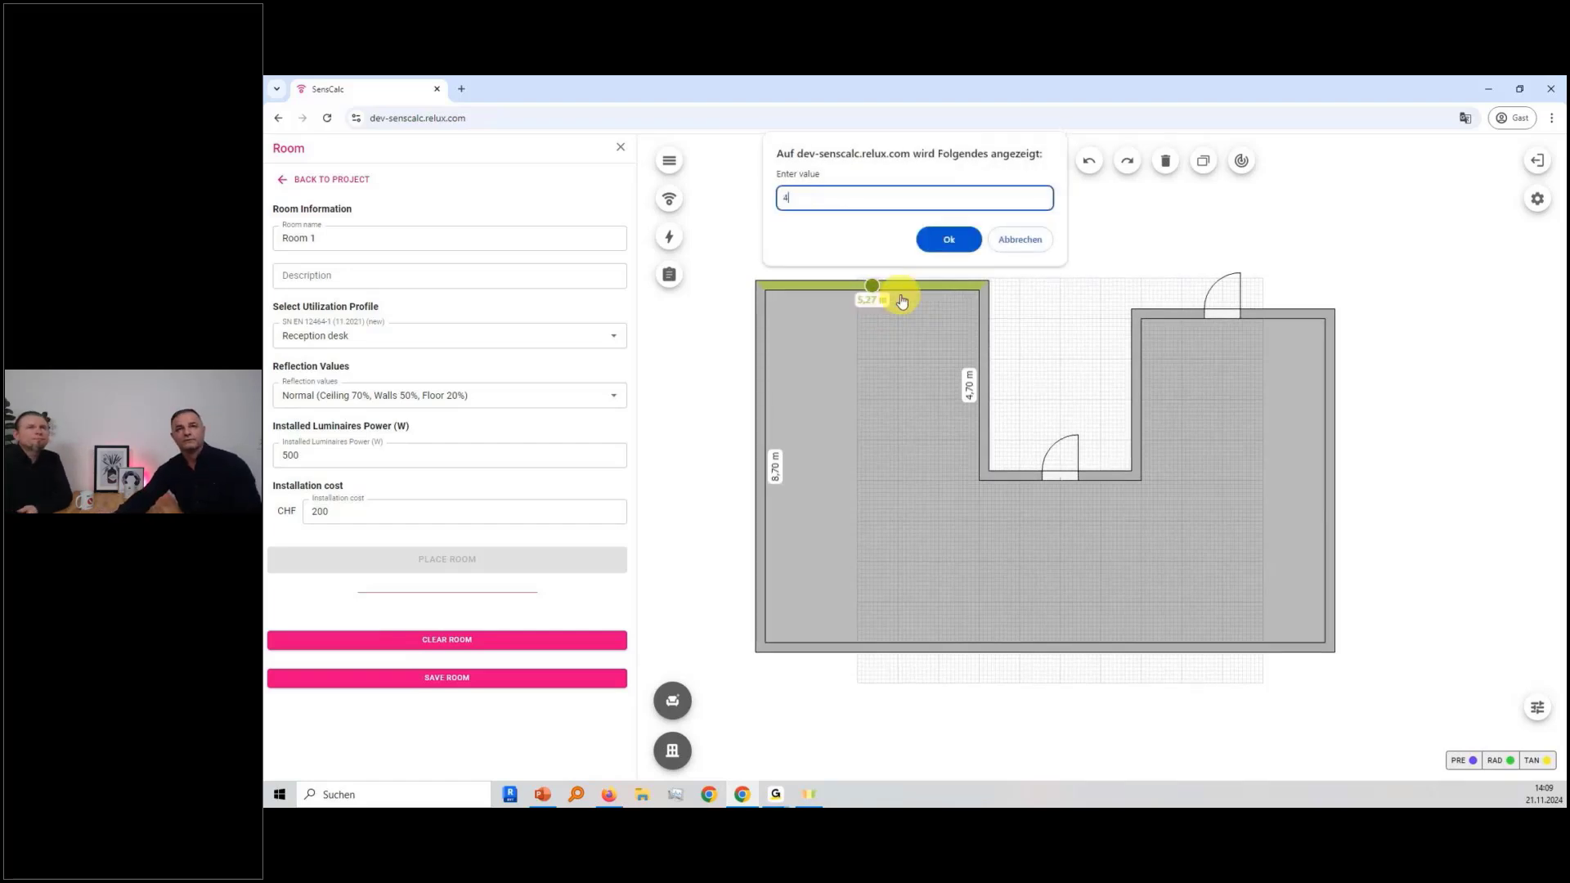
click(955, 239)
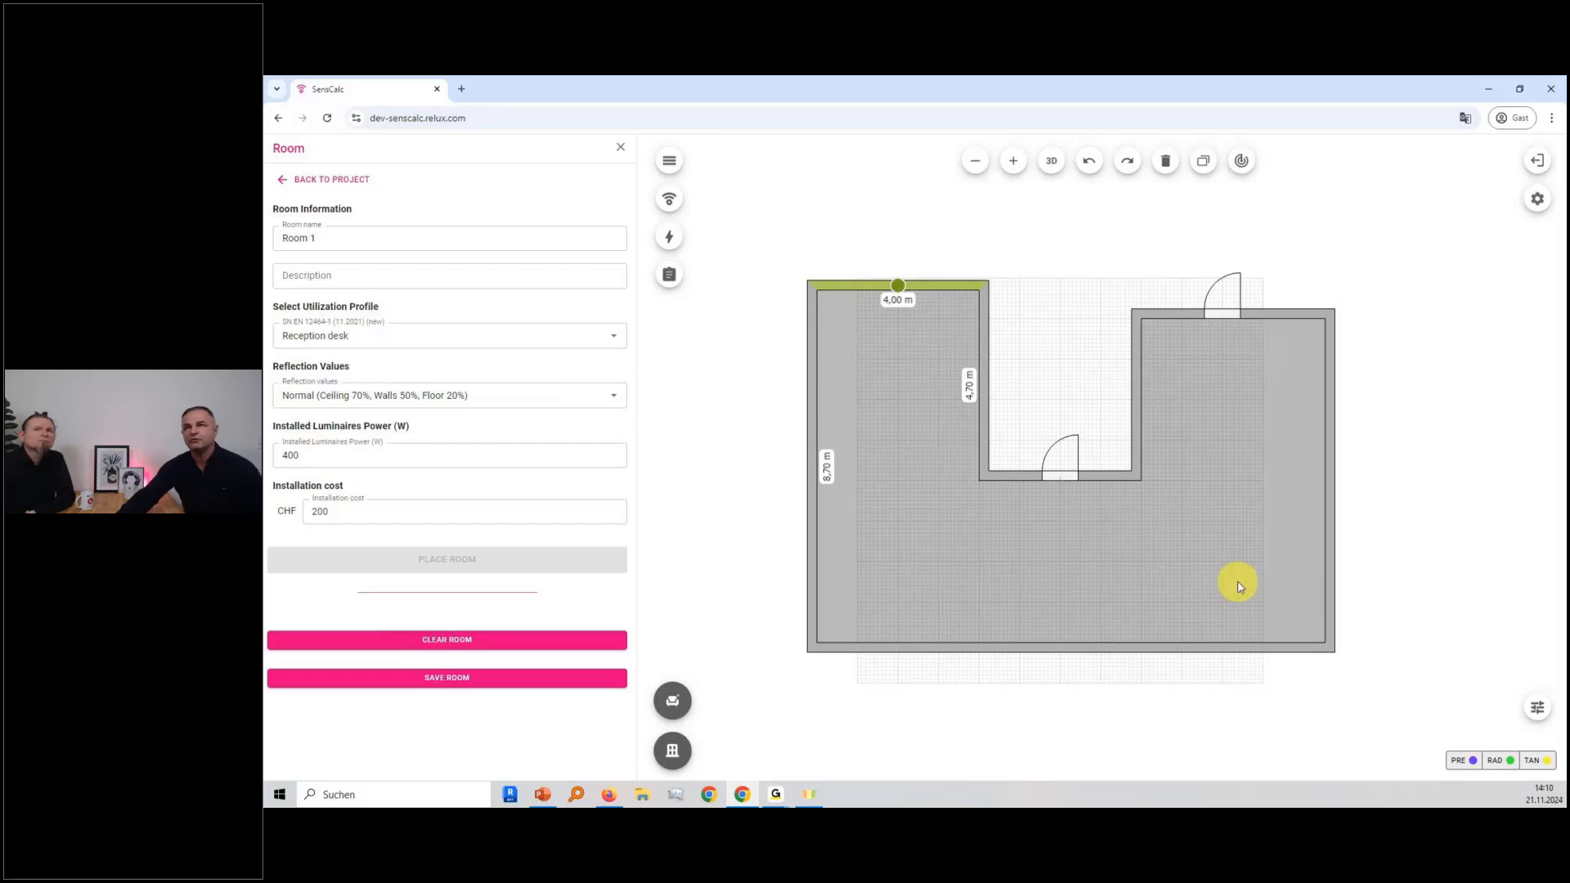
- Give the room's floor the Parkett material "Engl. Verband Eiche"
click(1314, 521)
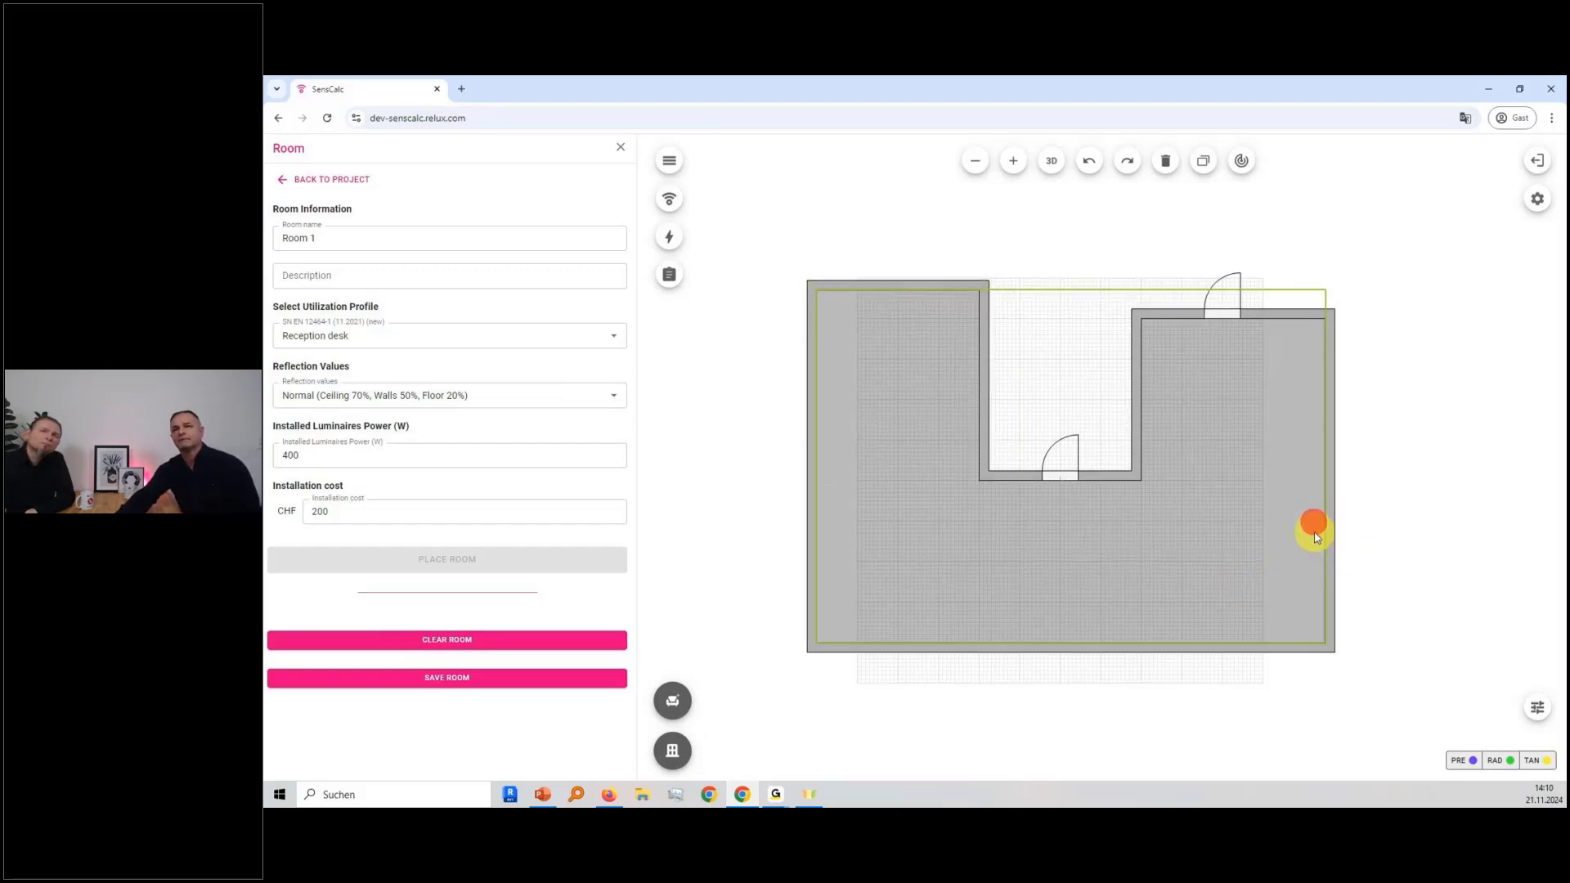
click(1536, 715)
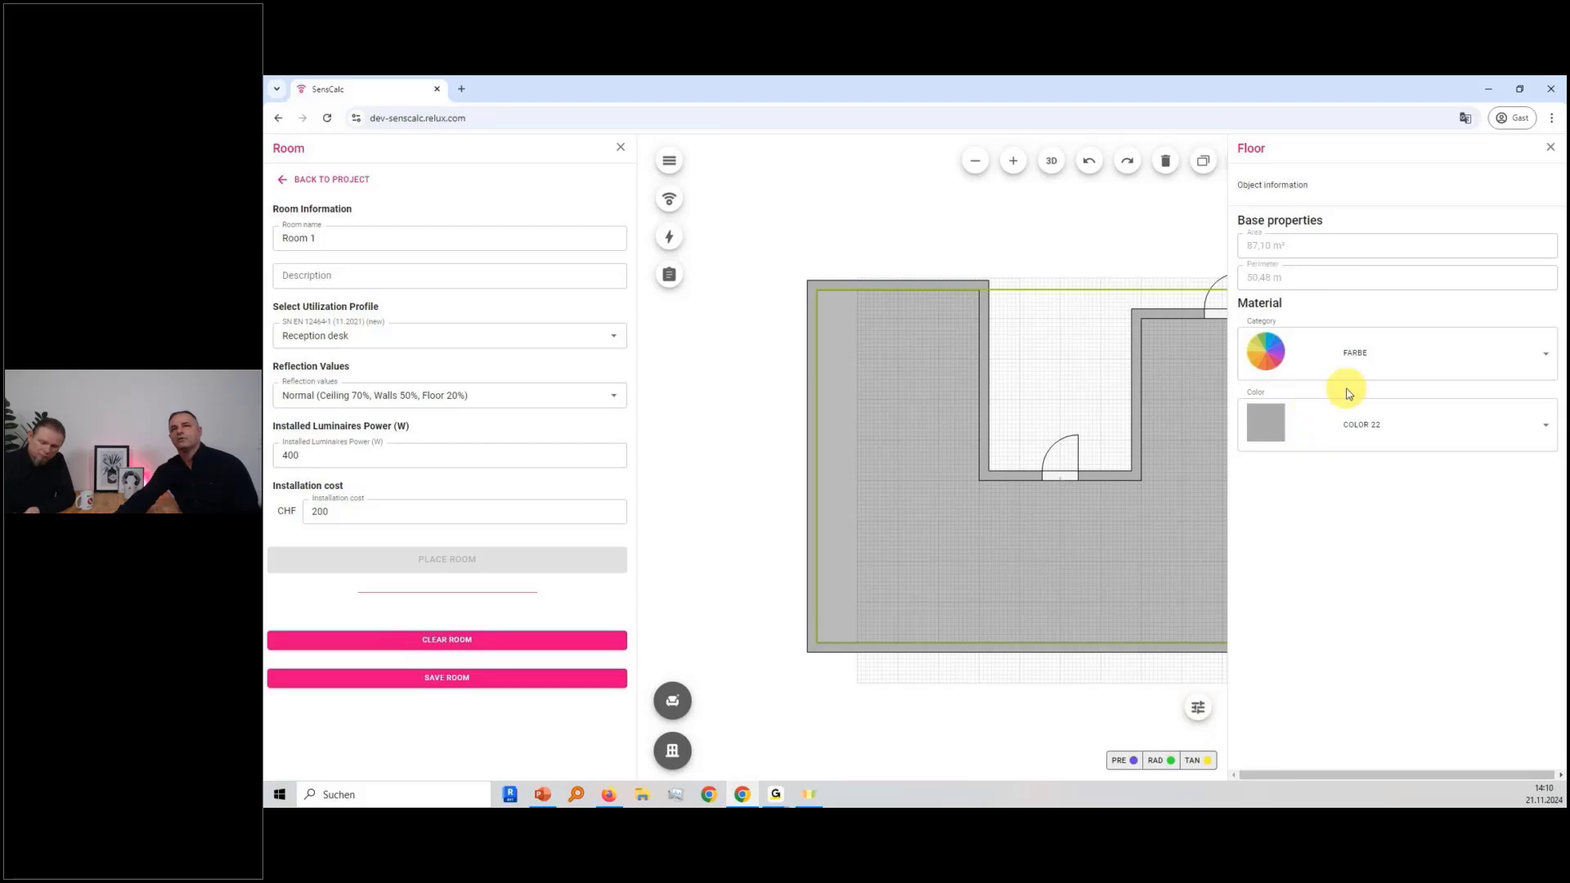
click(1460, 366)
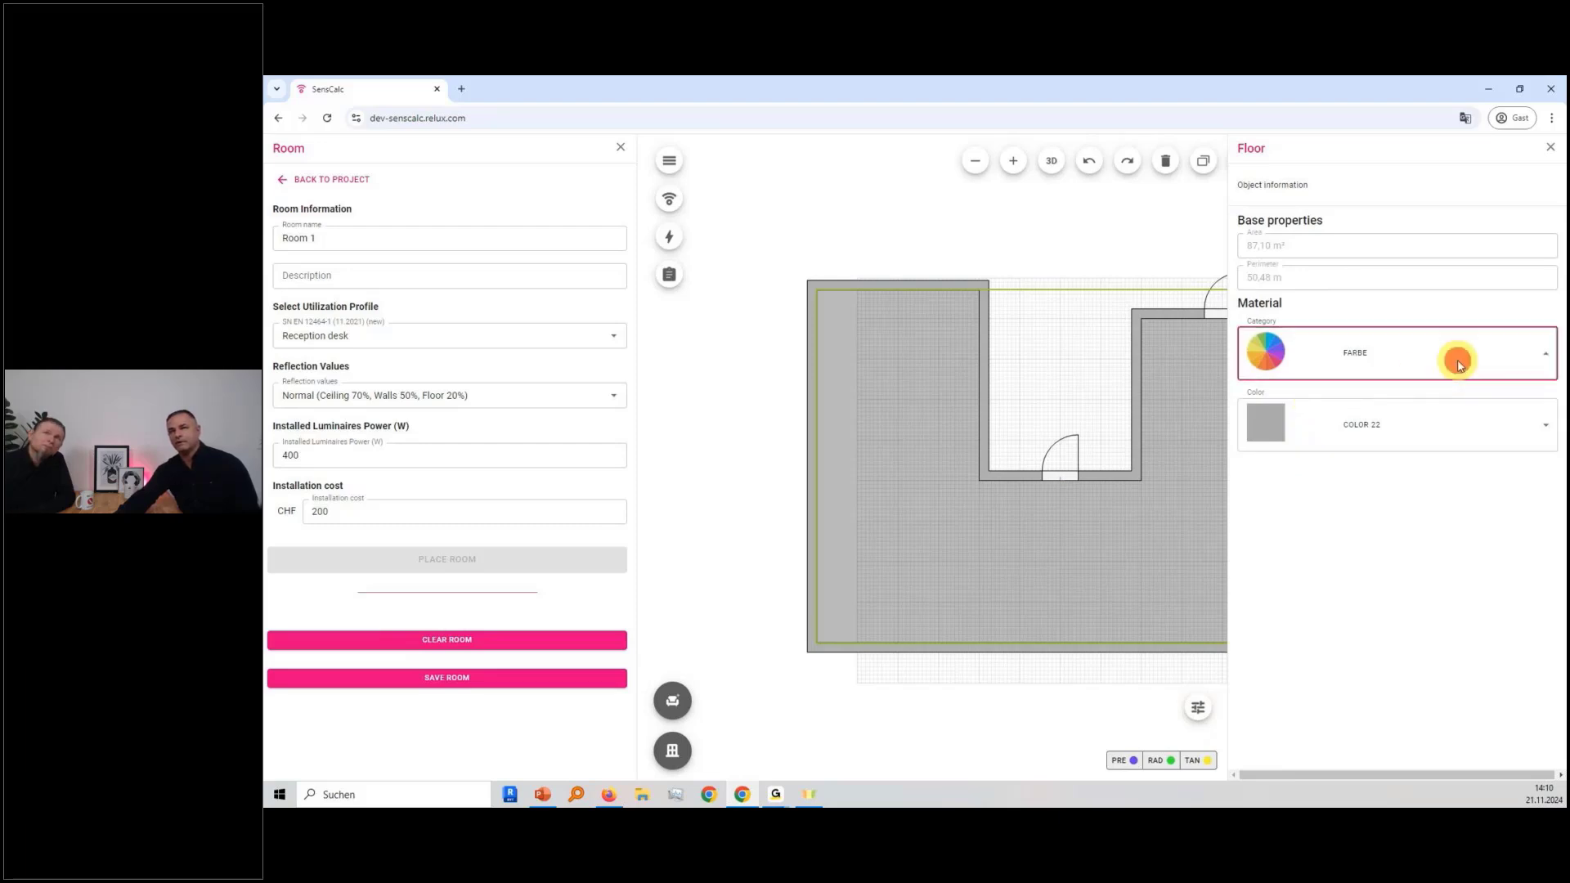
click(1413, 512)
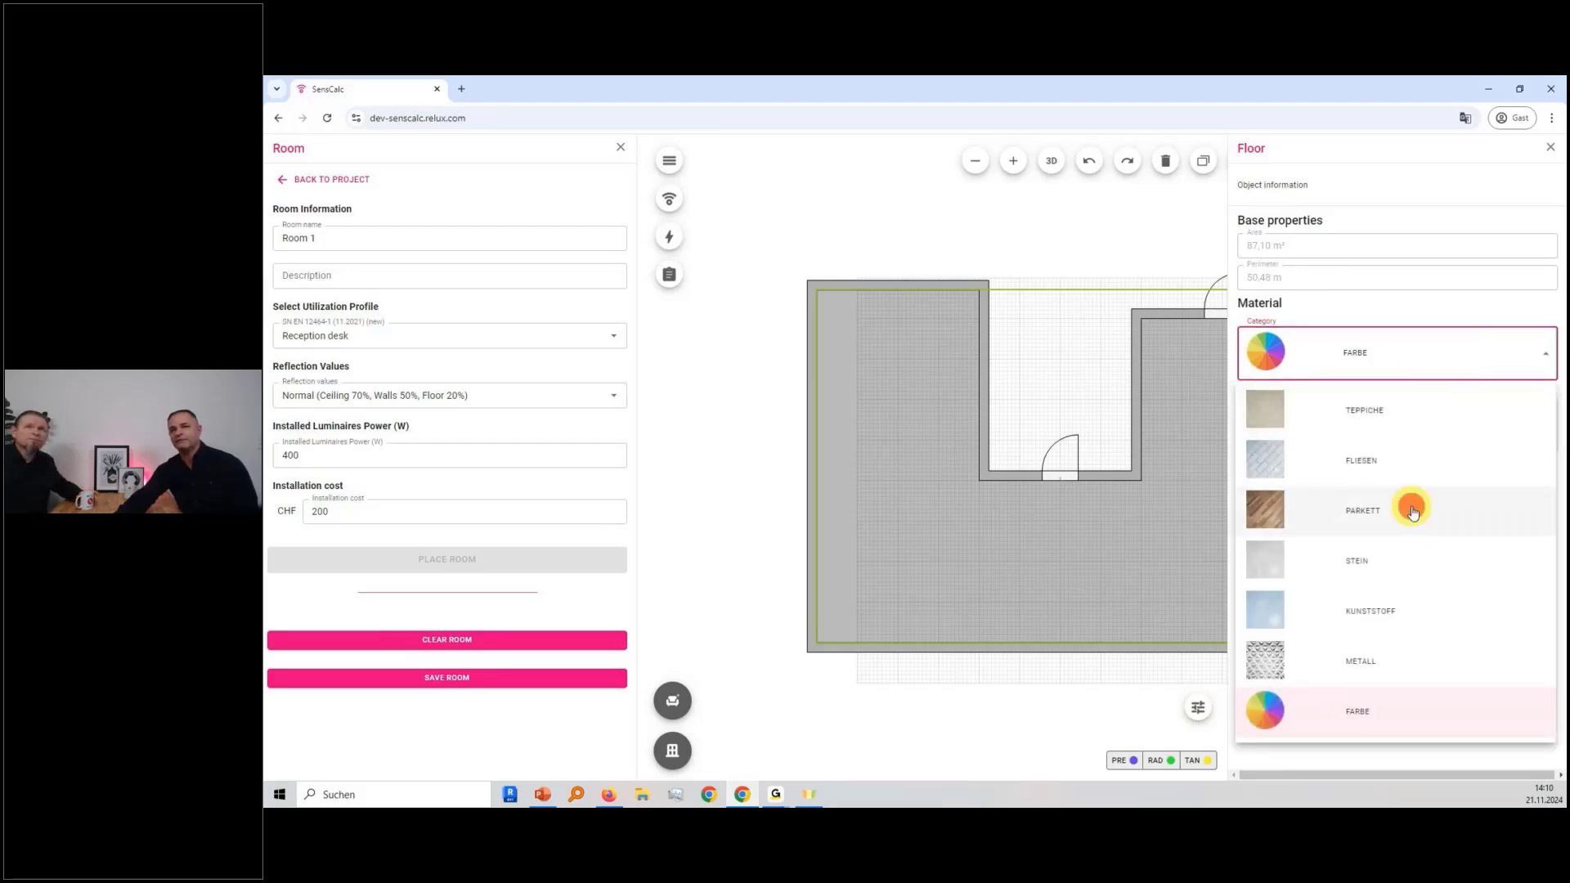
click(1404, 466)
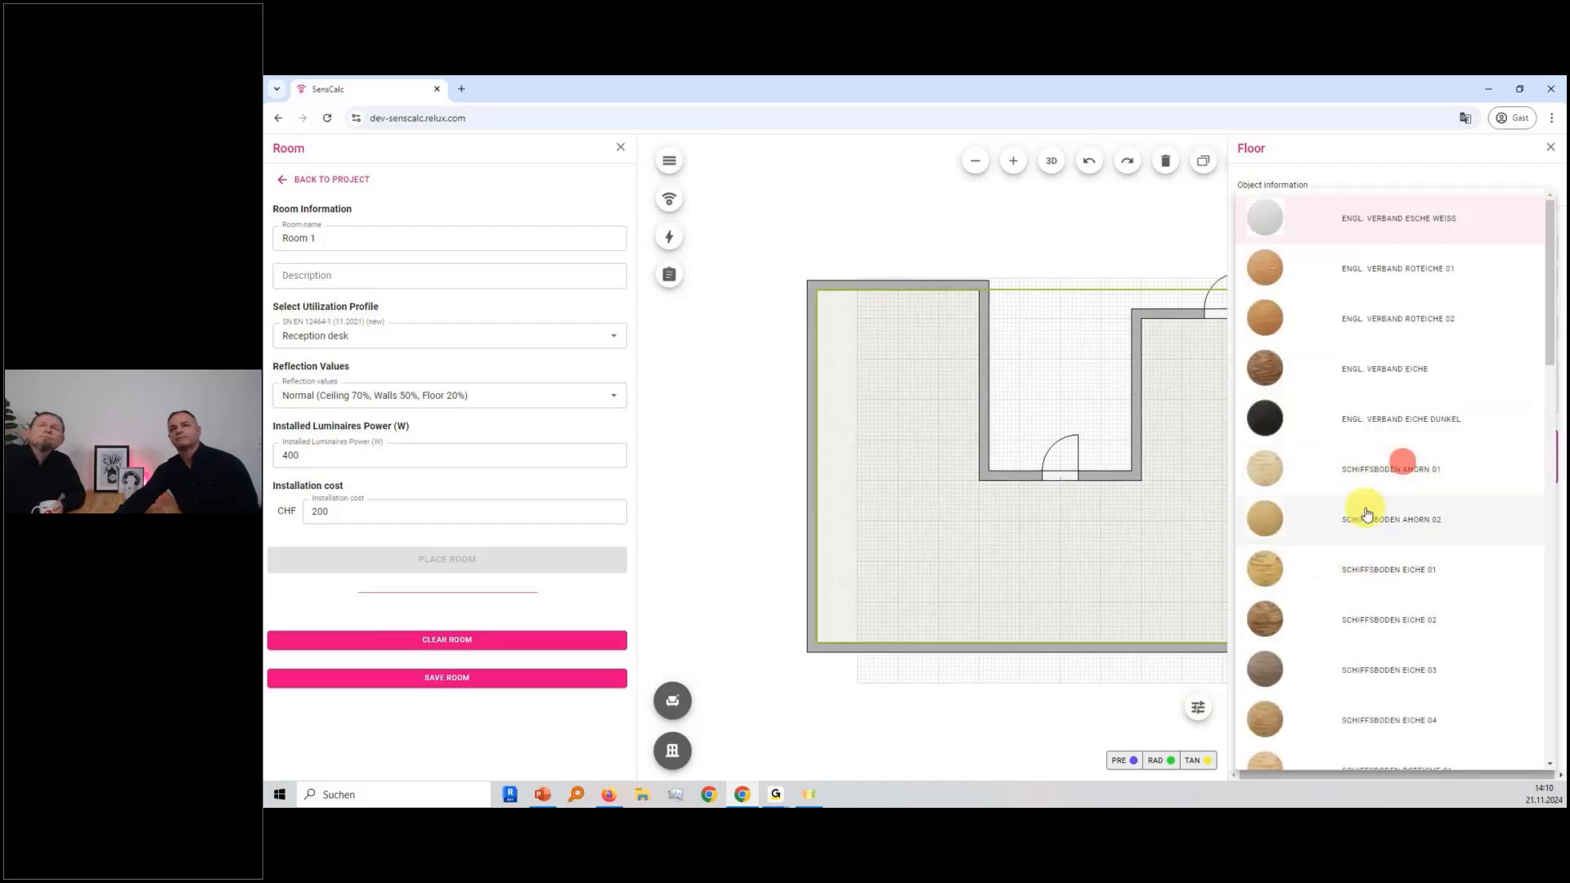
click(1365, 375)
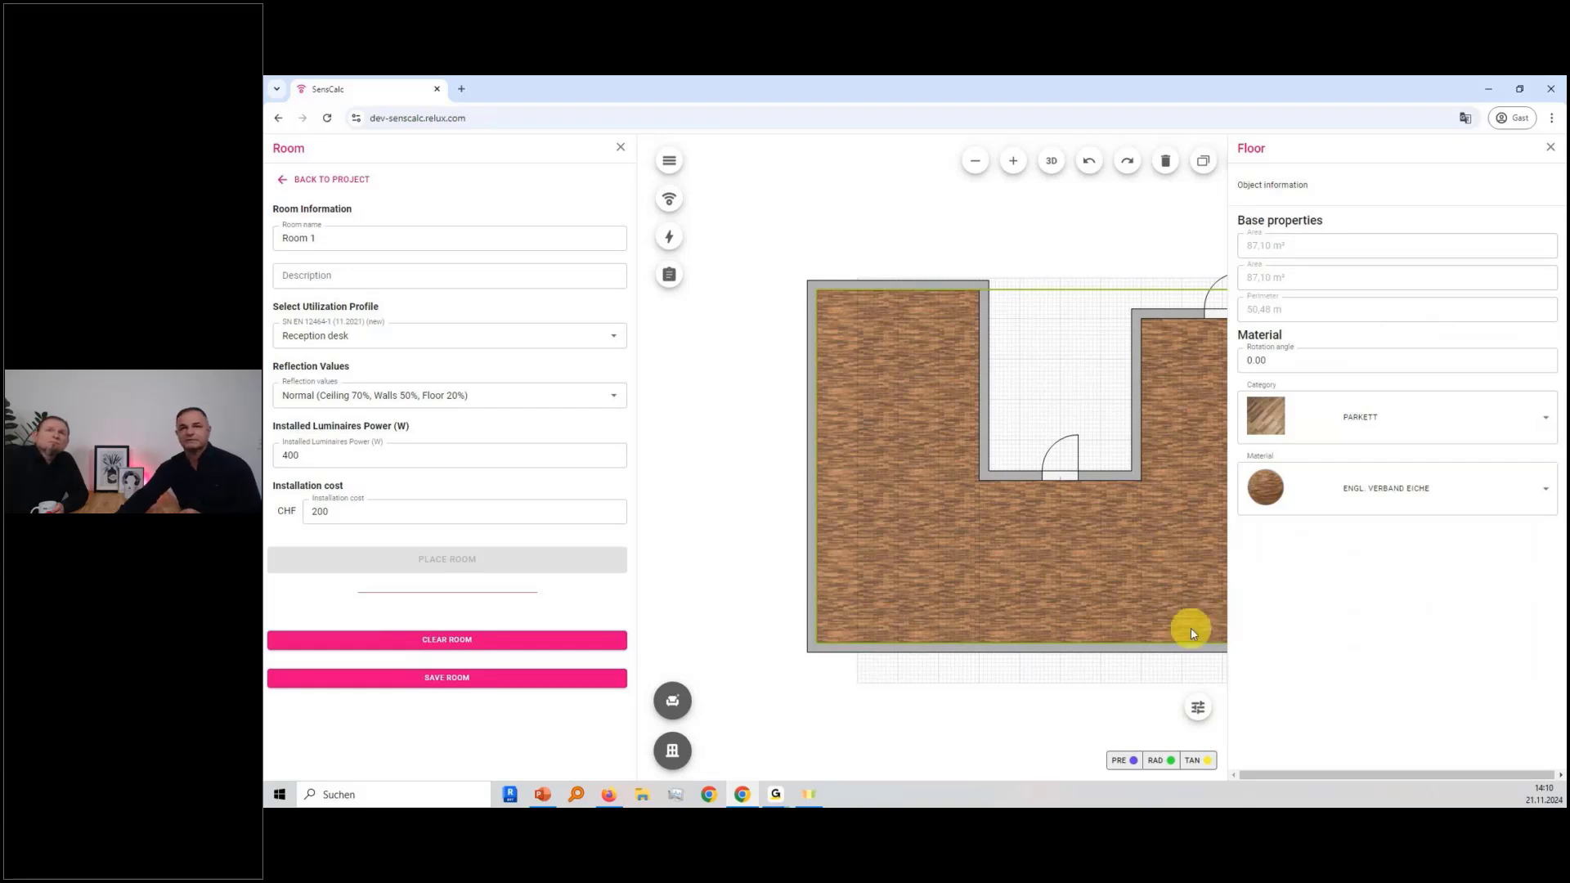
click(1194, 697)
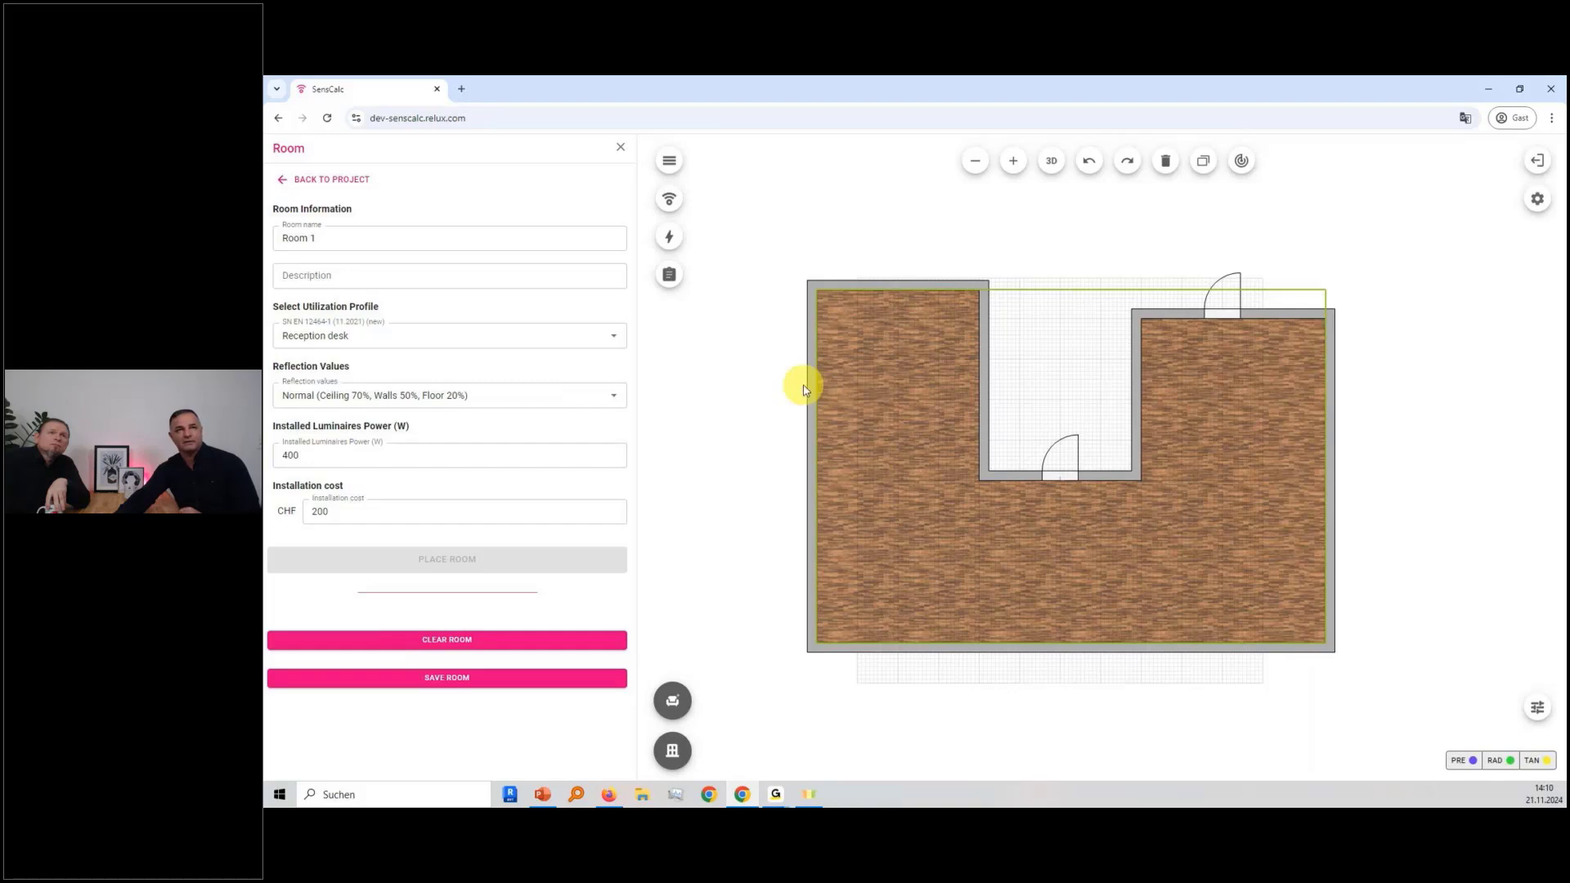
- Browse the sensor list to examine the available products and their placement options
click(669, 200)
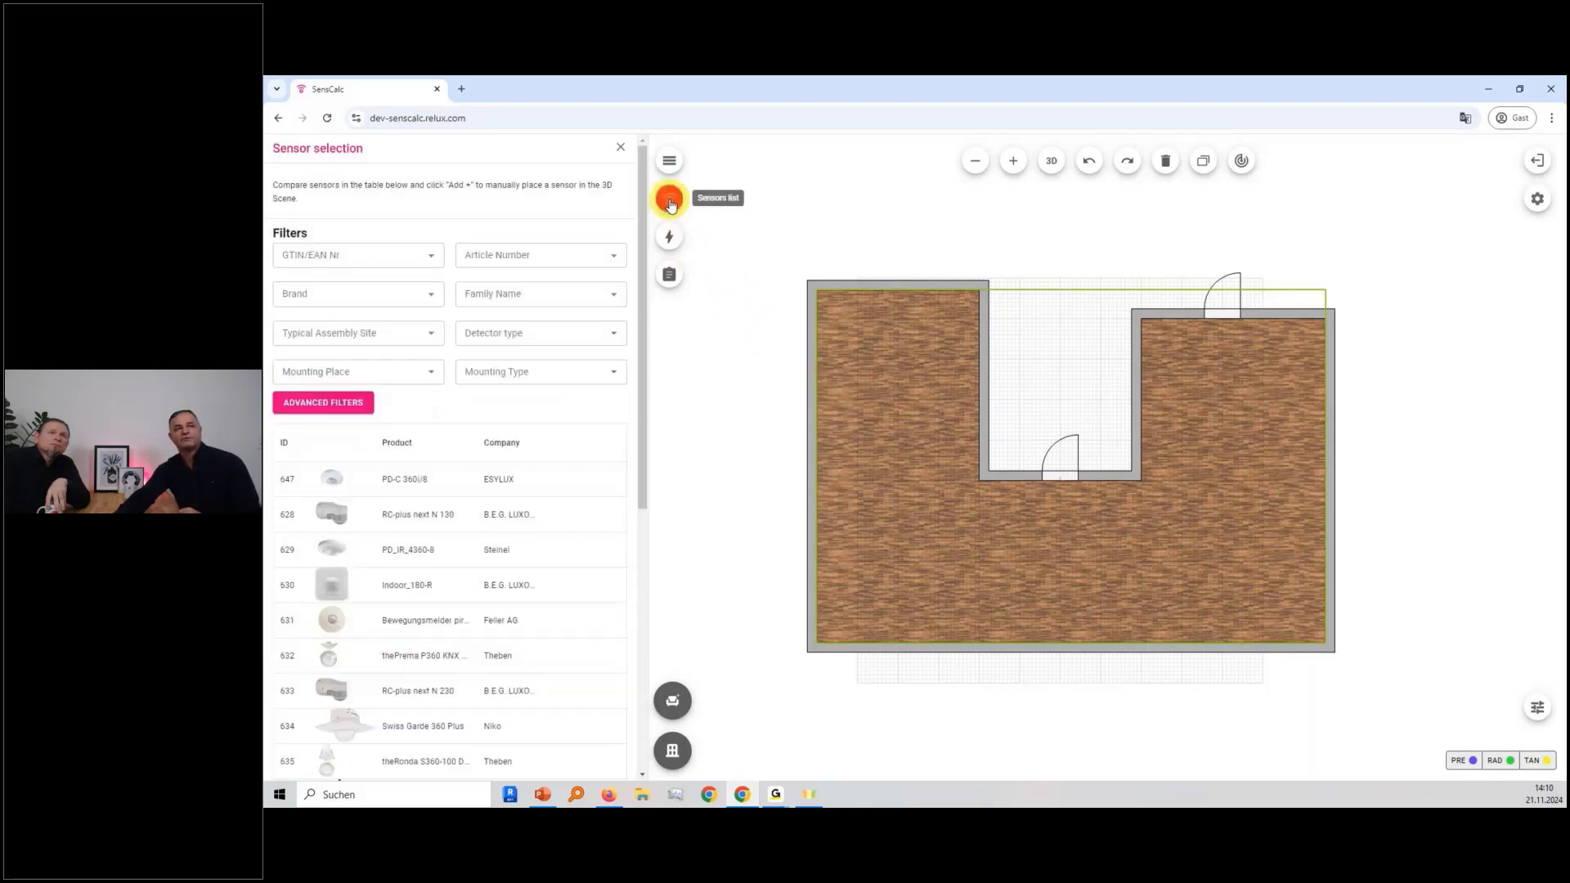
scroll(536, 420, down, 5)
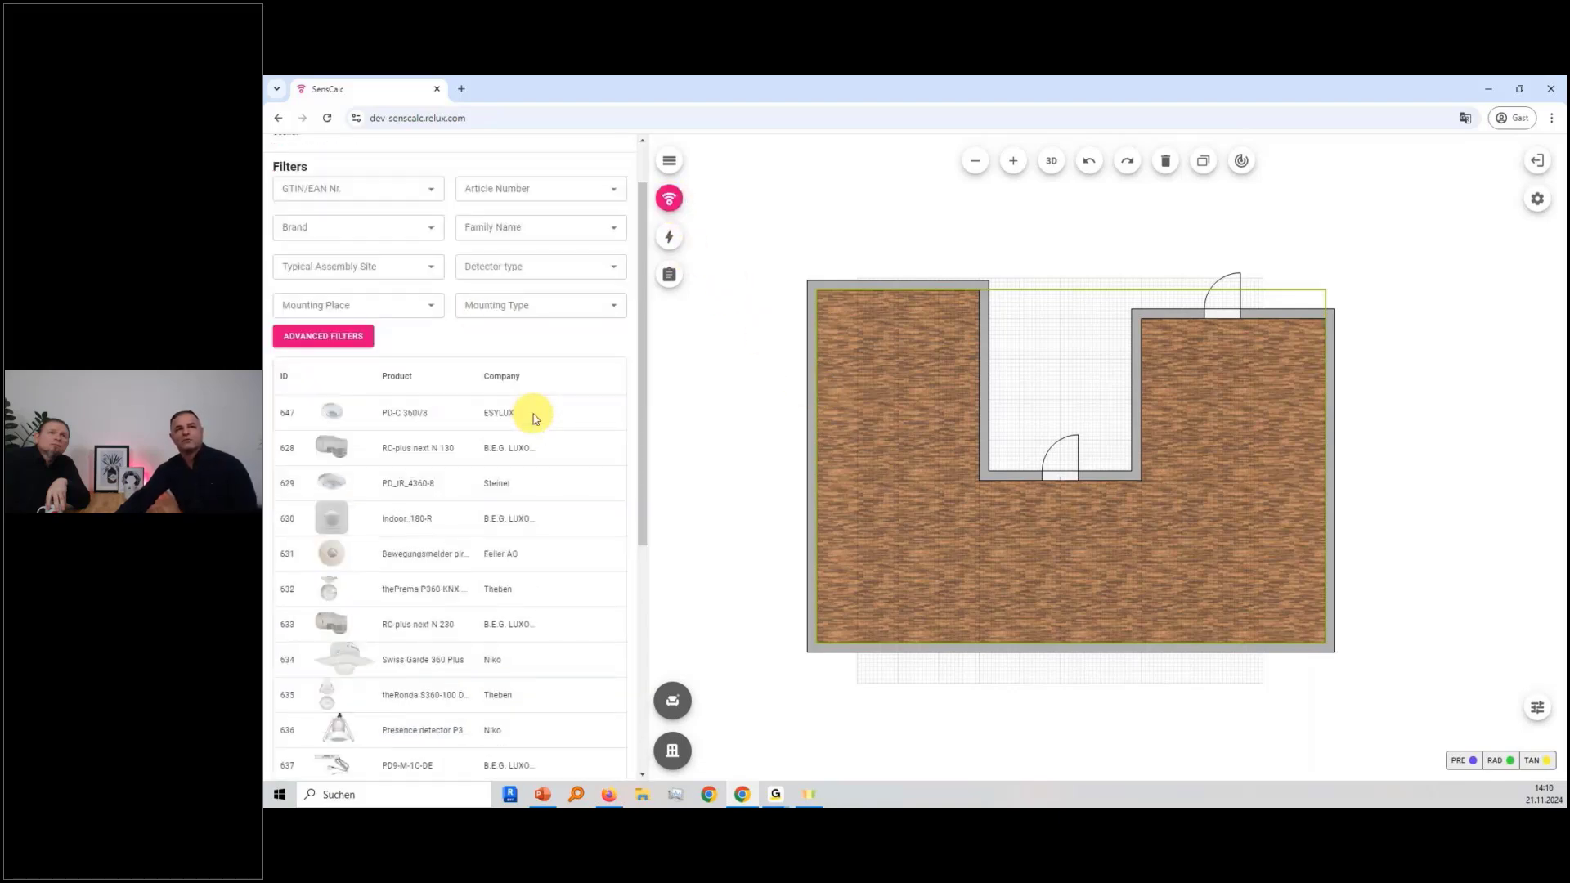
scroll(553, 726, down, 3)
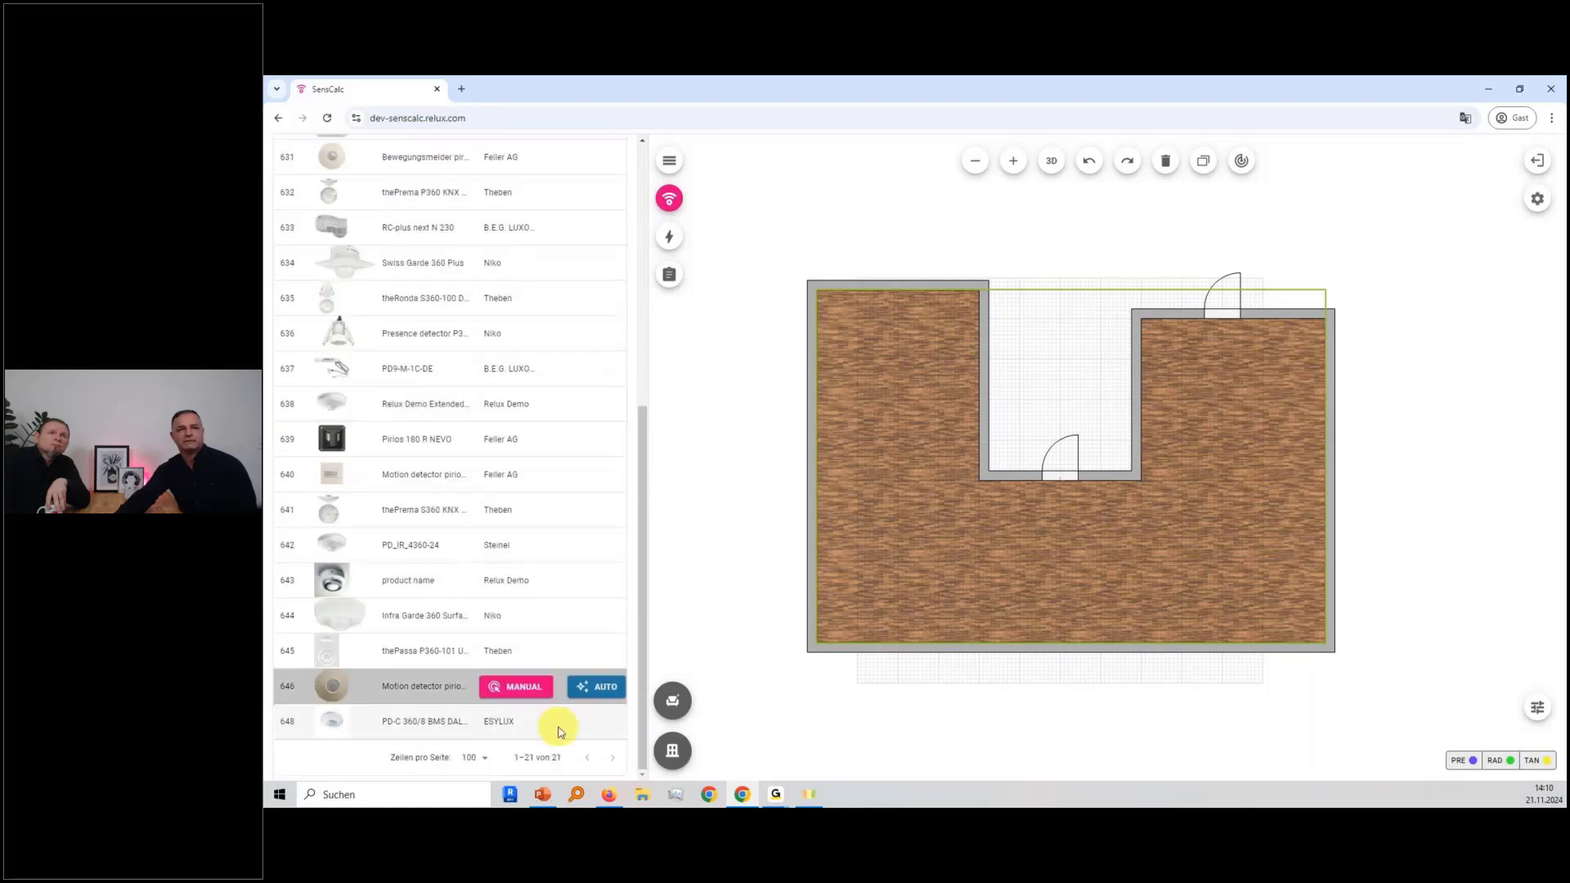
scroll(598, 580, up, 5)
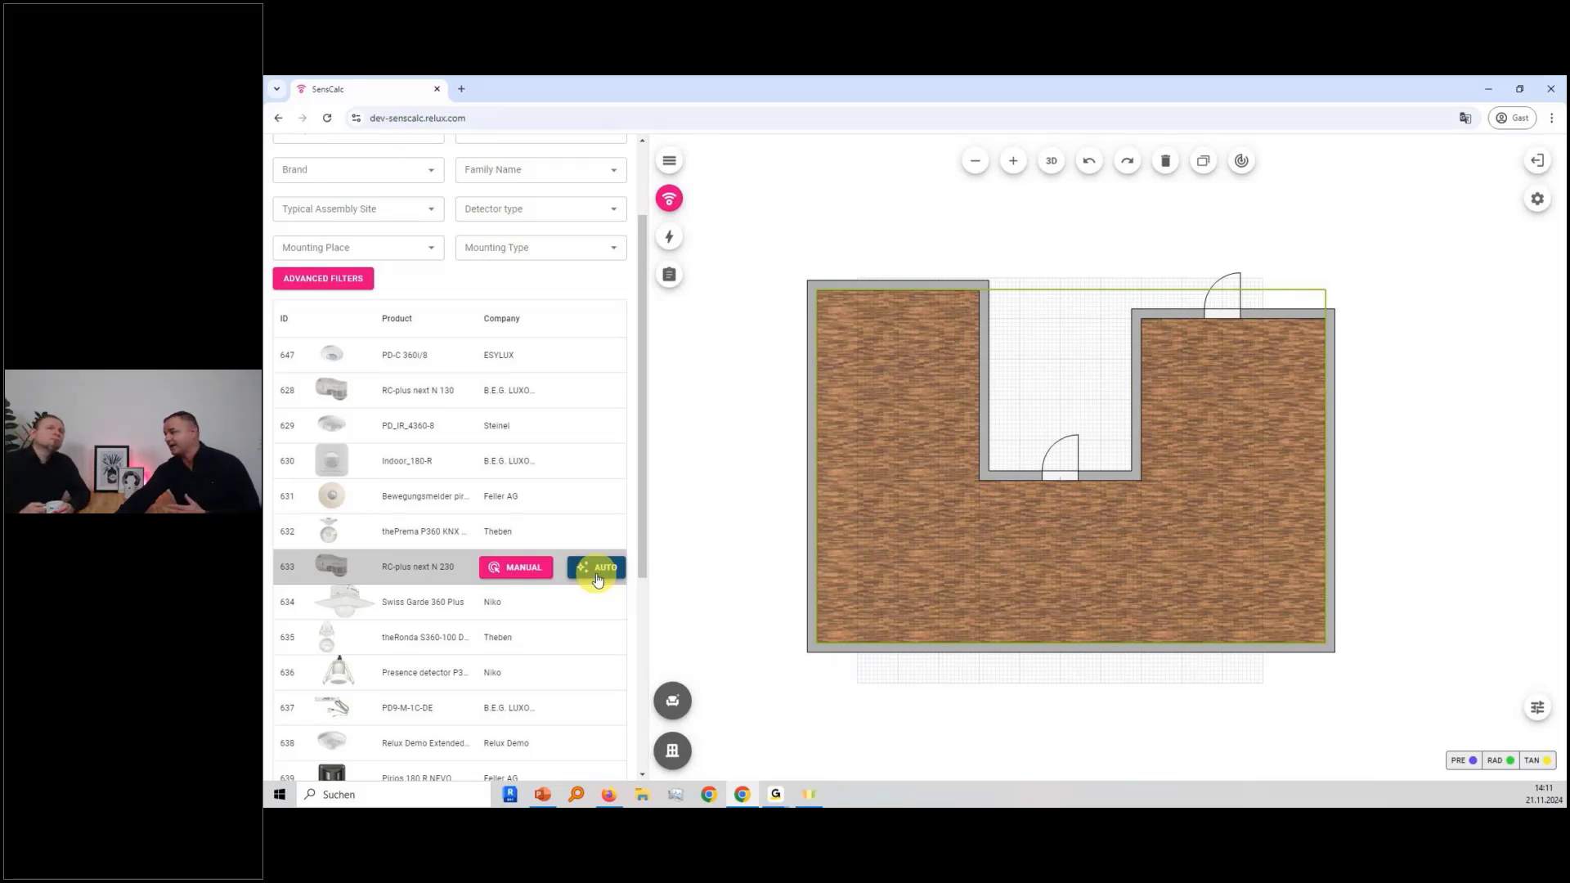
scroll(532, 458, up, 3)
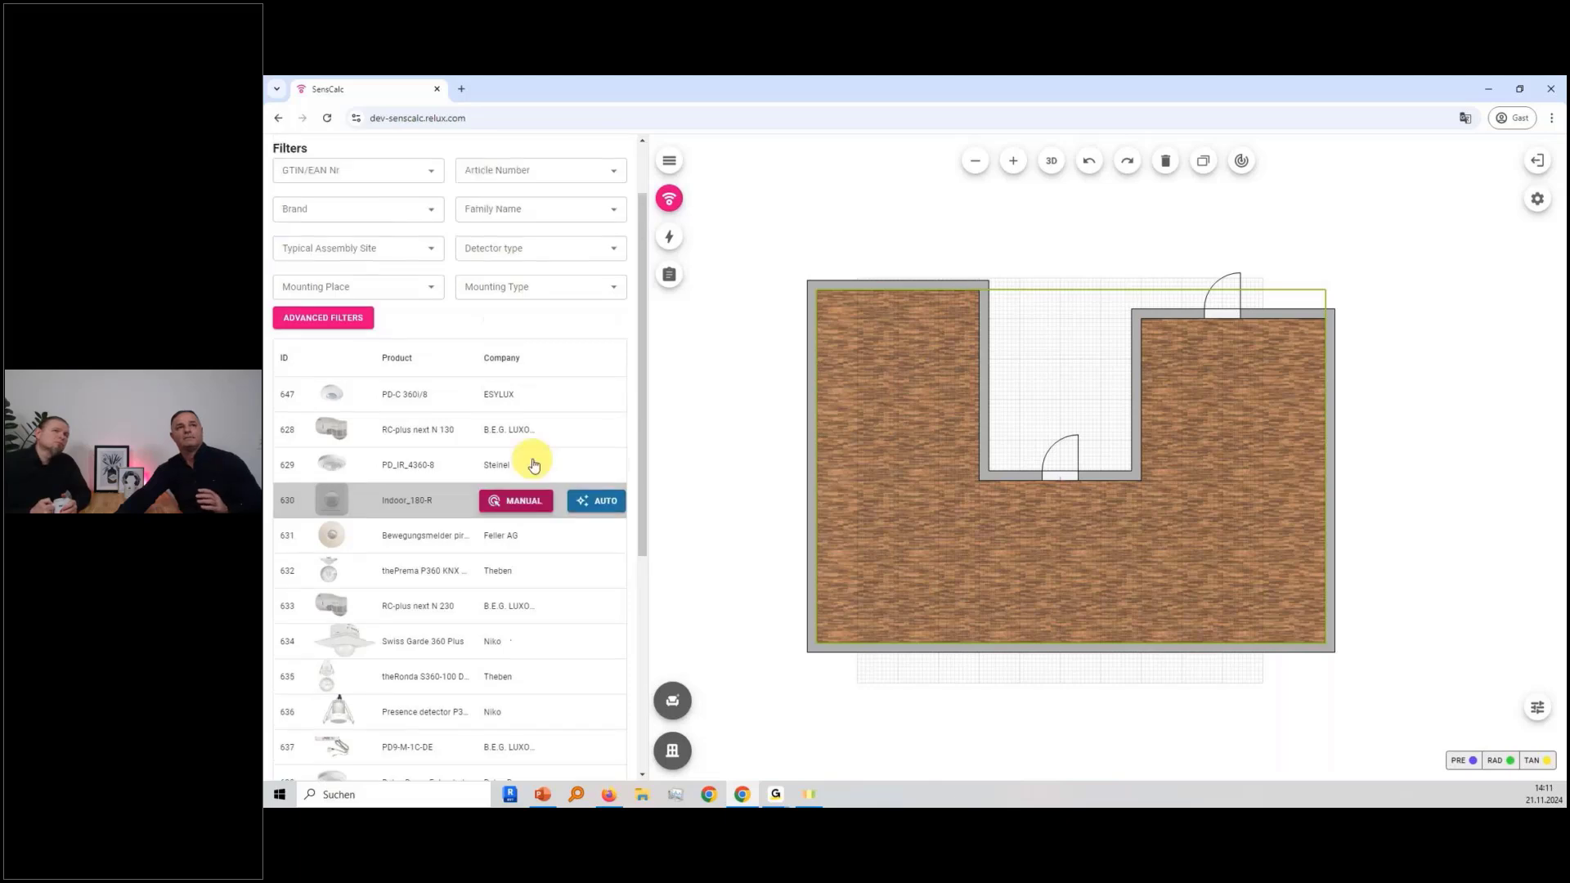
- Try the brand filter ESYLUX on the sensor list and clear it
click(435, 299)
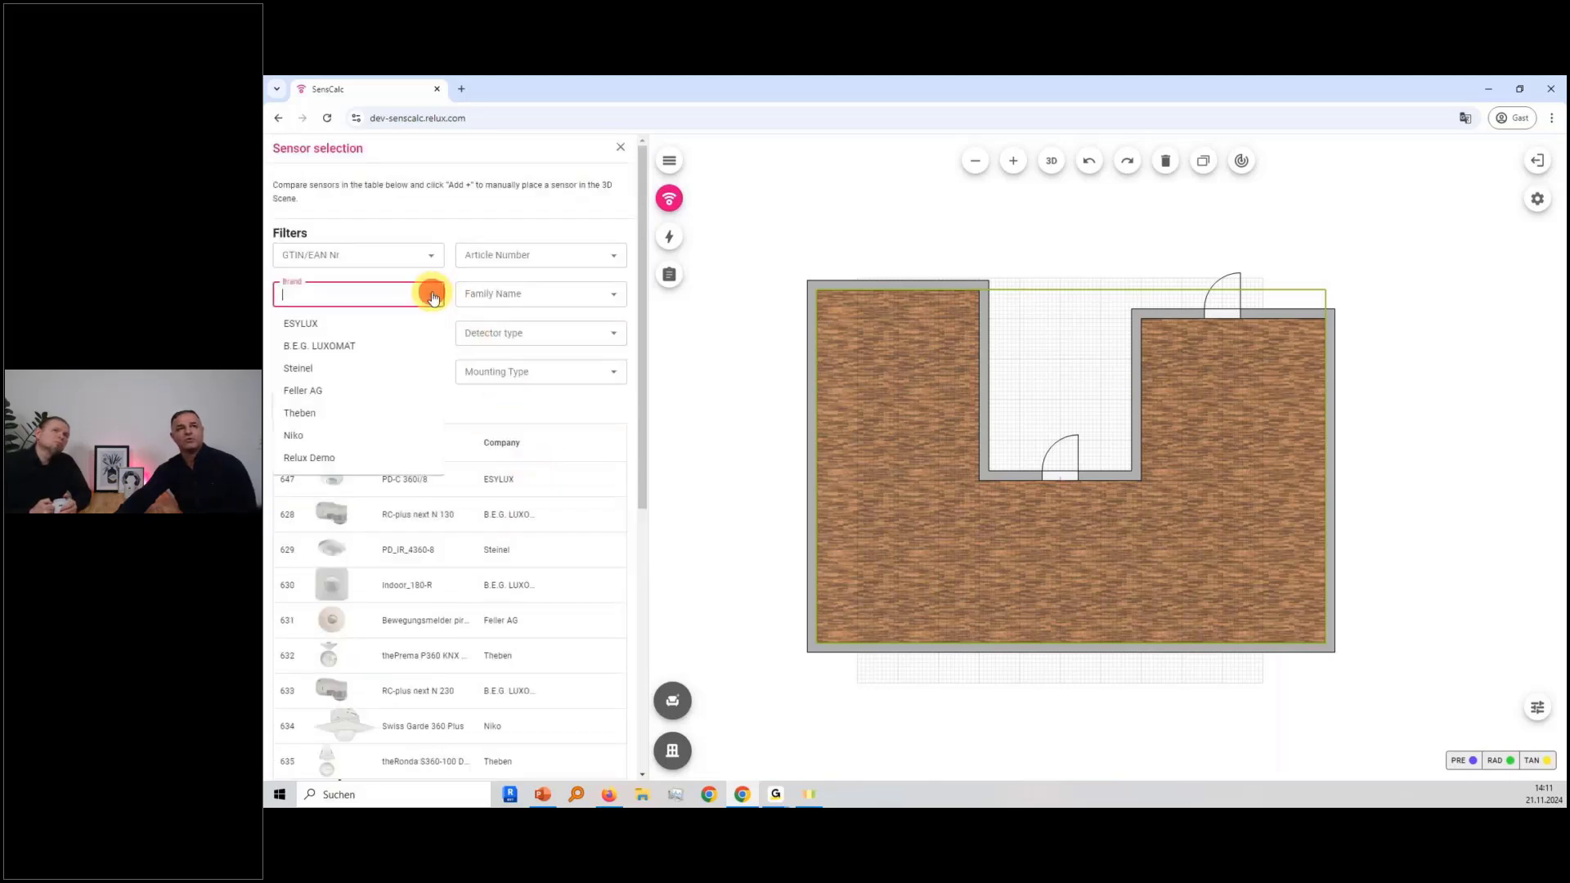
click(368, 323)
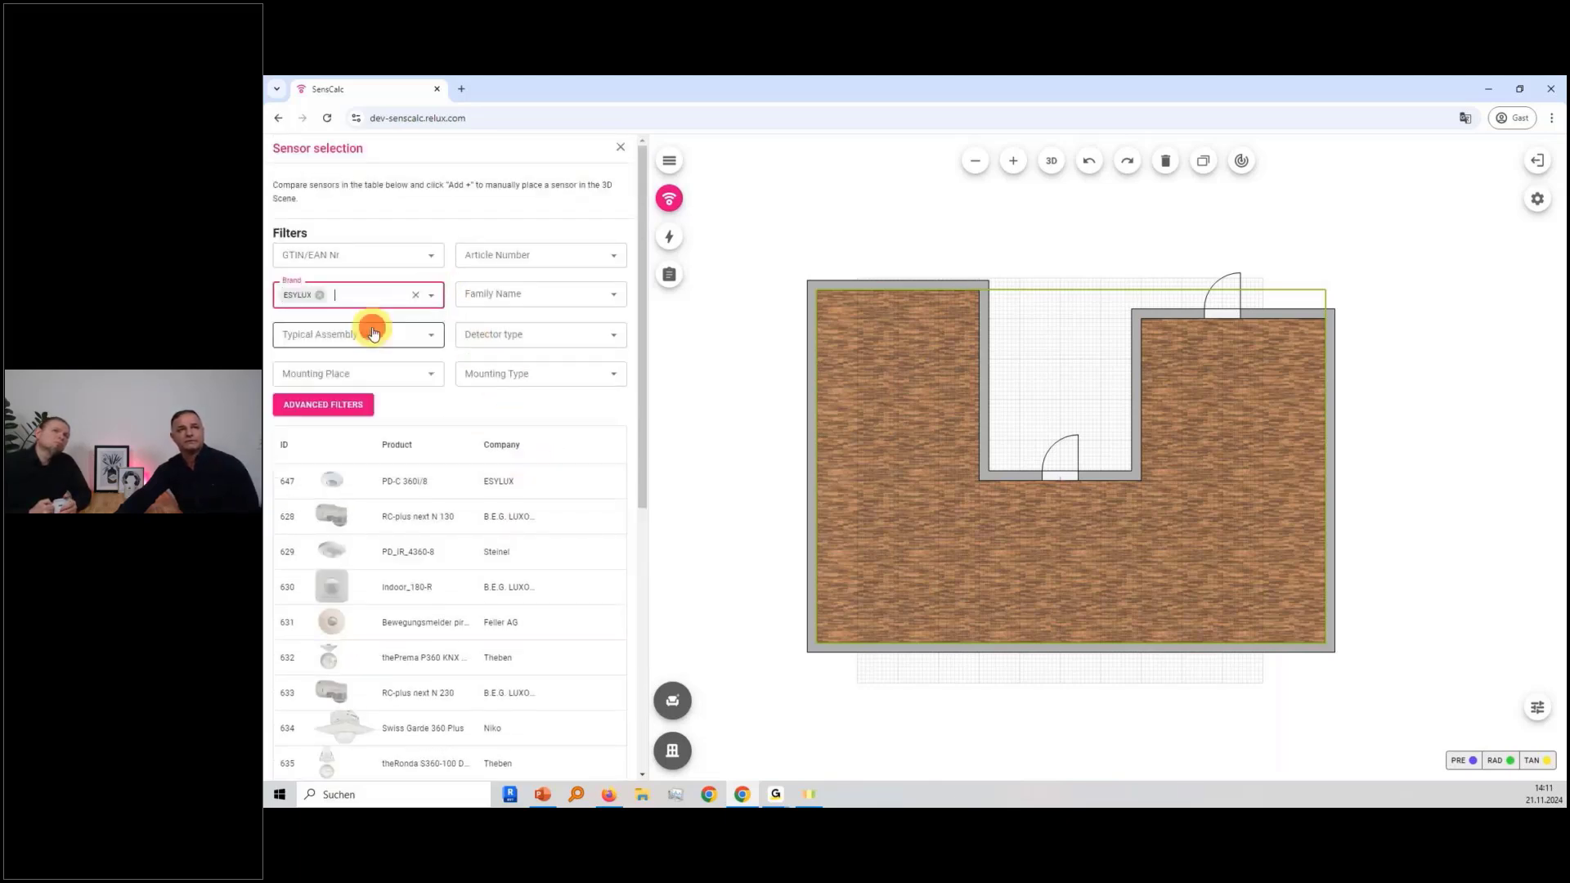
click(416, 297)
- Examine the mounting place options and the advanced filters for sensors
click(431, 374)
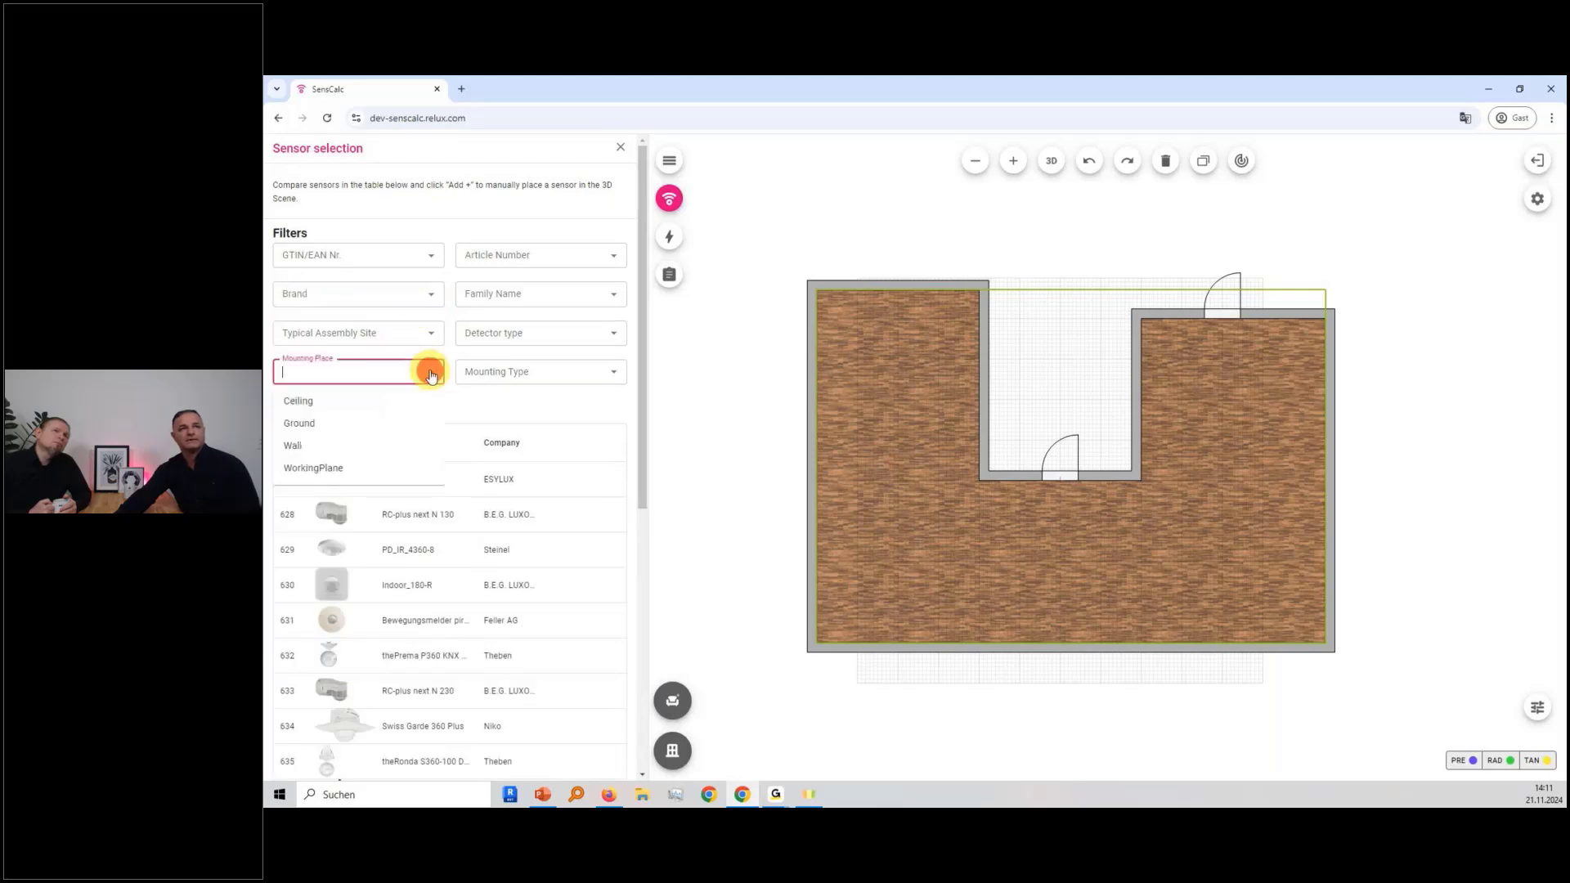
click(429, 374)
click(358, 402)
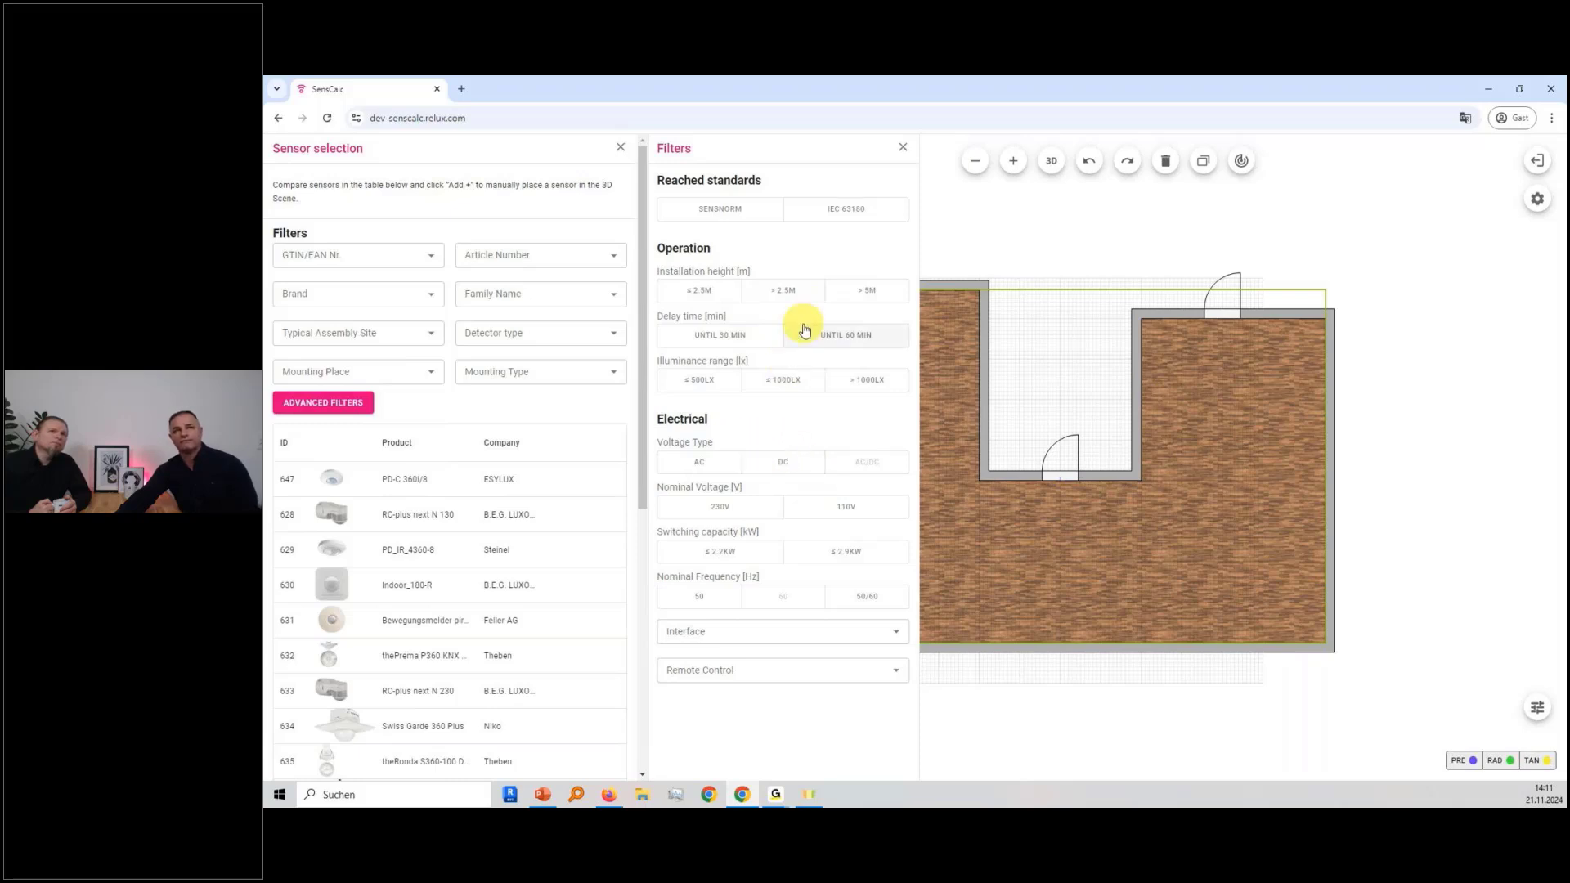
click(903, 149)
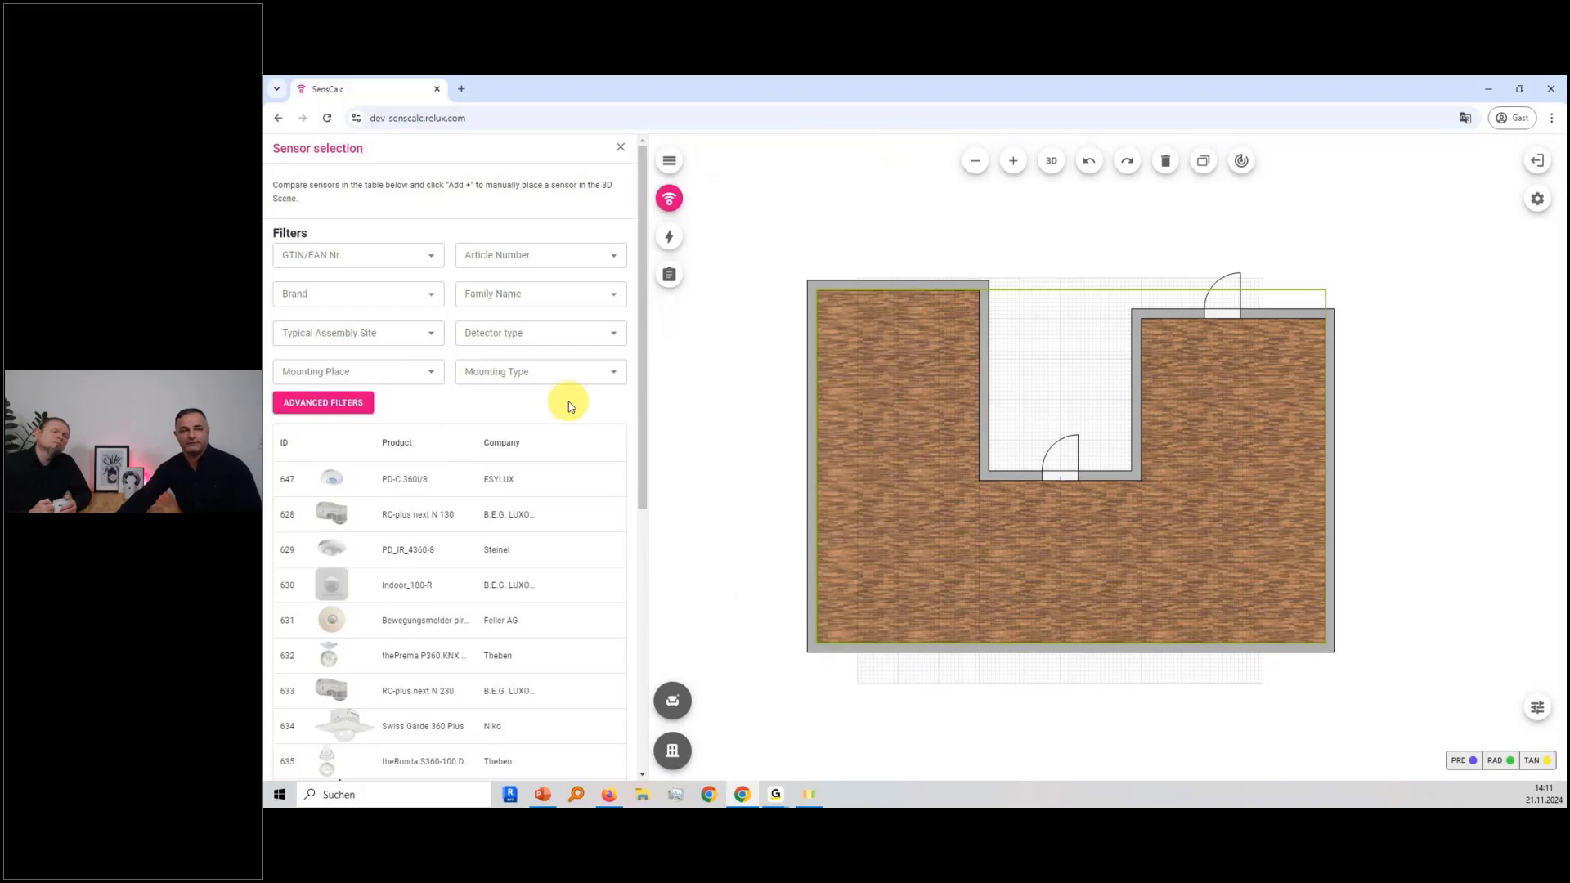
- Manually place a Steinel PD_IR_4360-8 sensor in the middle of the room's lower area, below the recess door
mouse_move(543, 551)
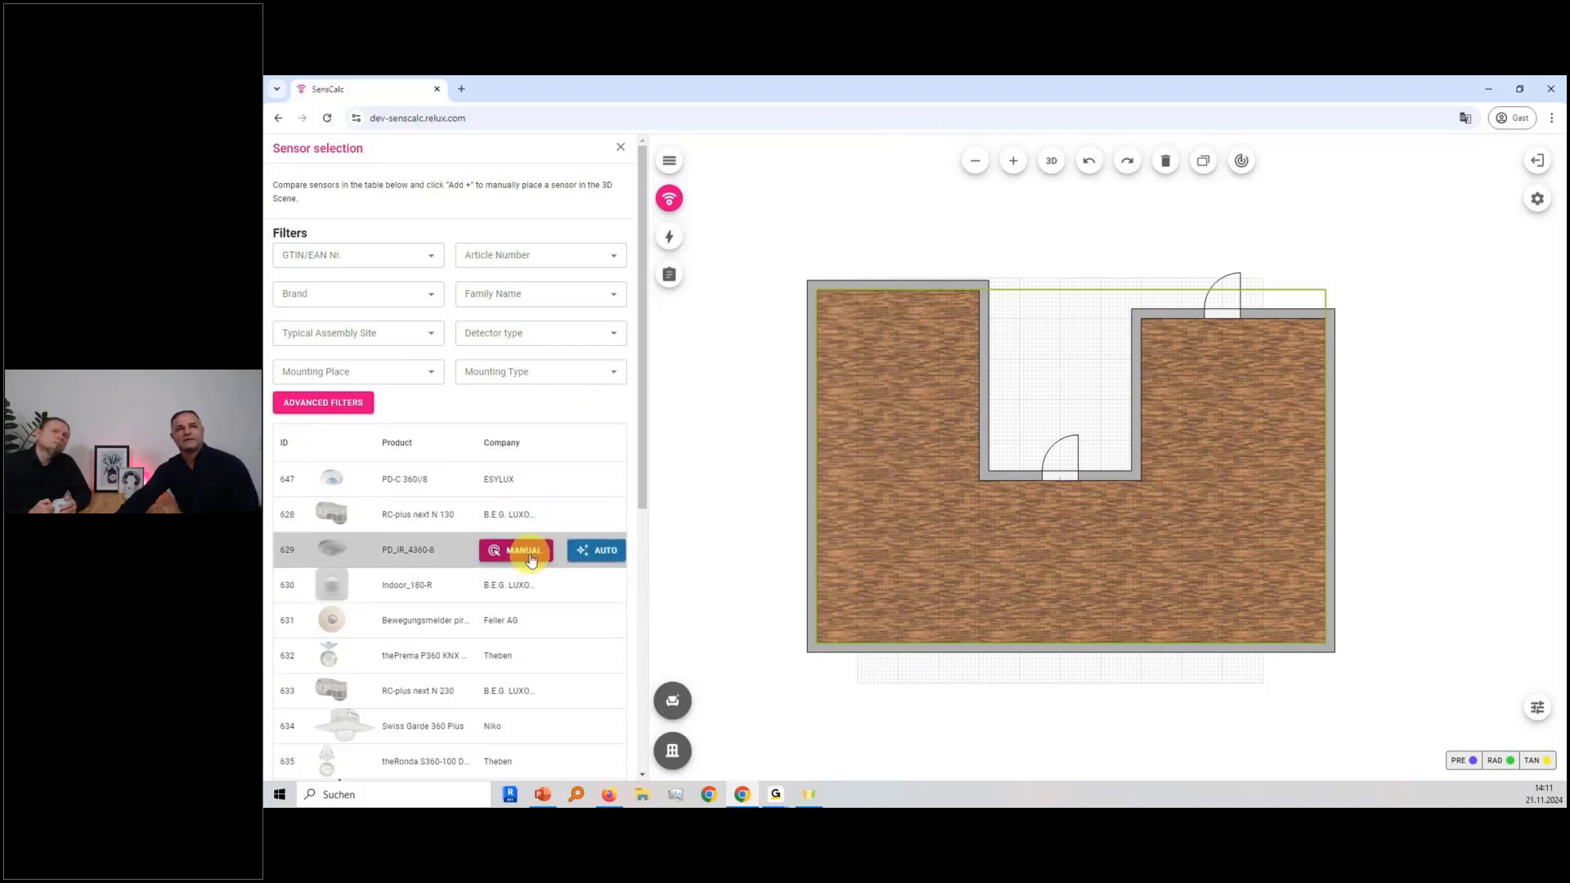
click(530, 559)
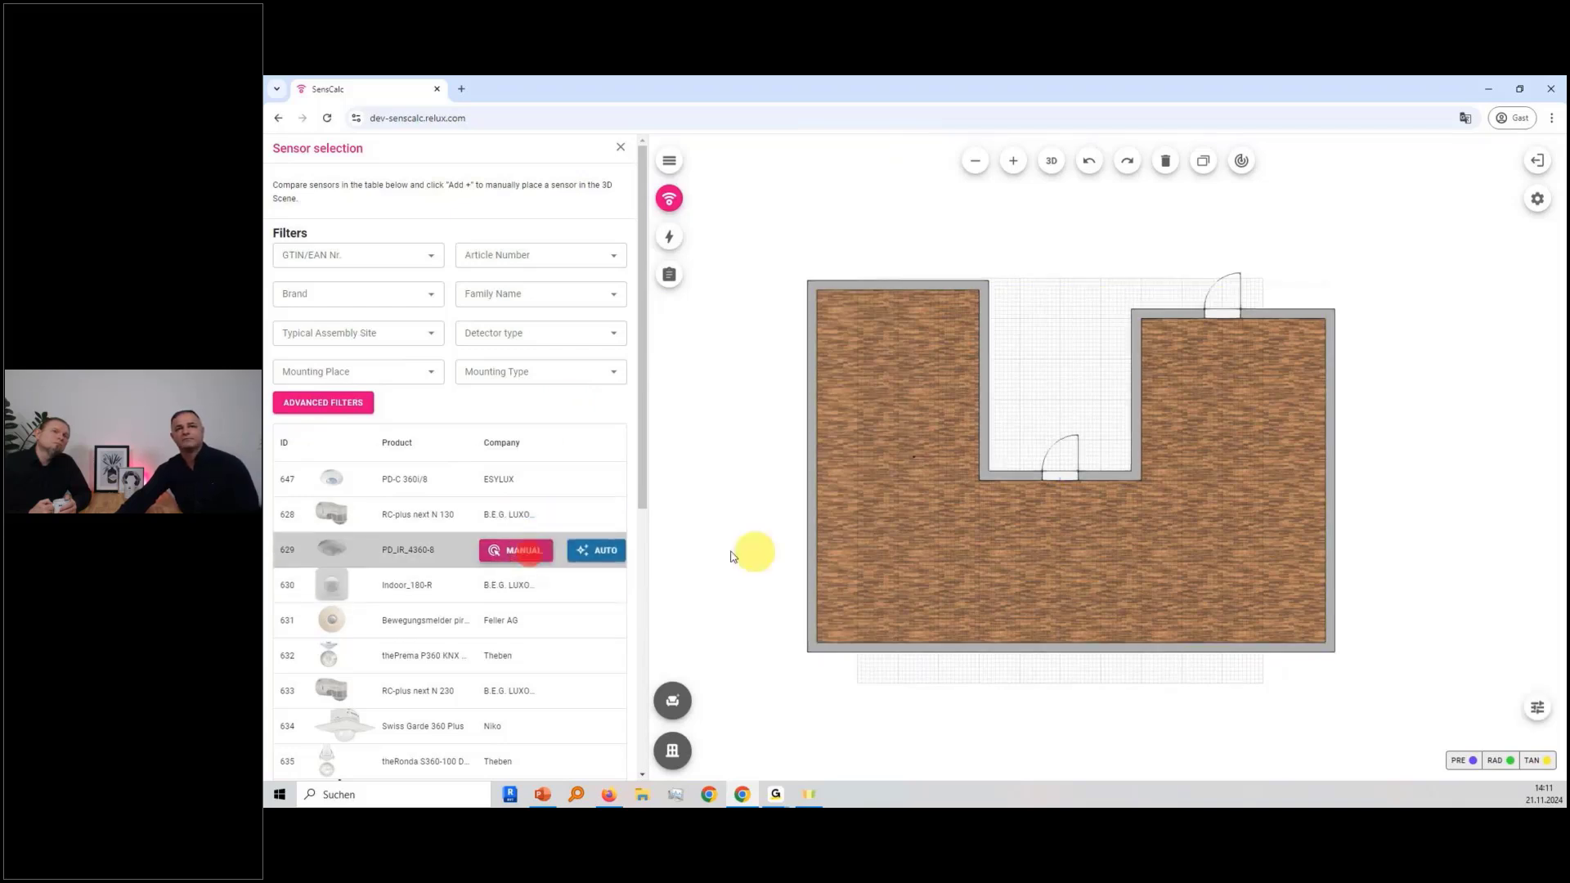
click(1037, 561)
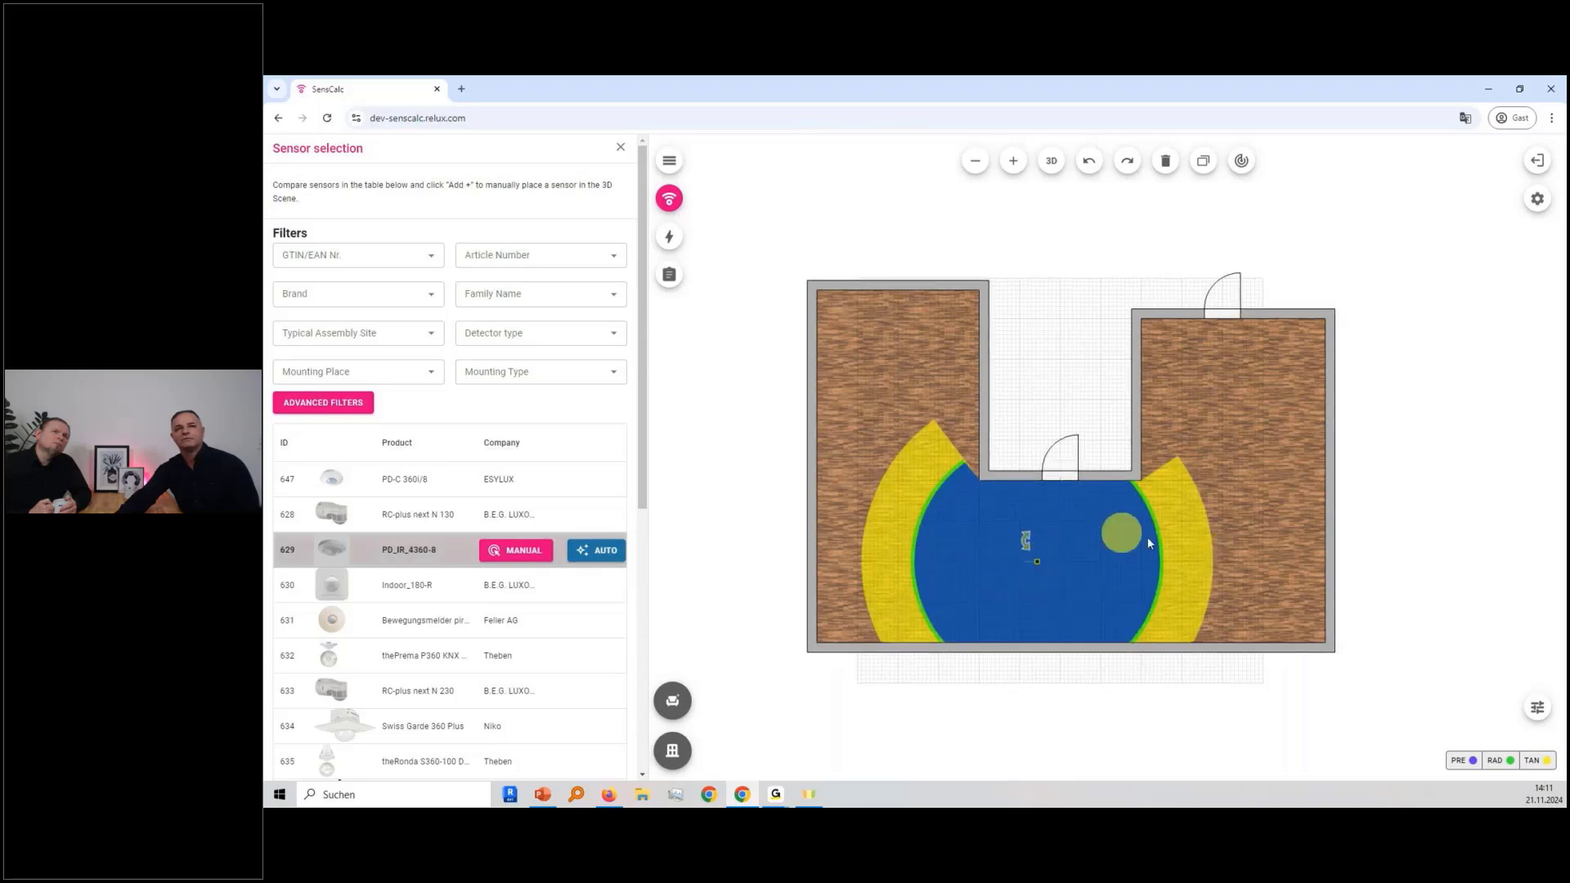
click(539, 556)
click(1027, 538)
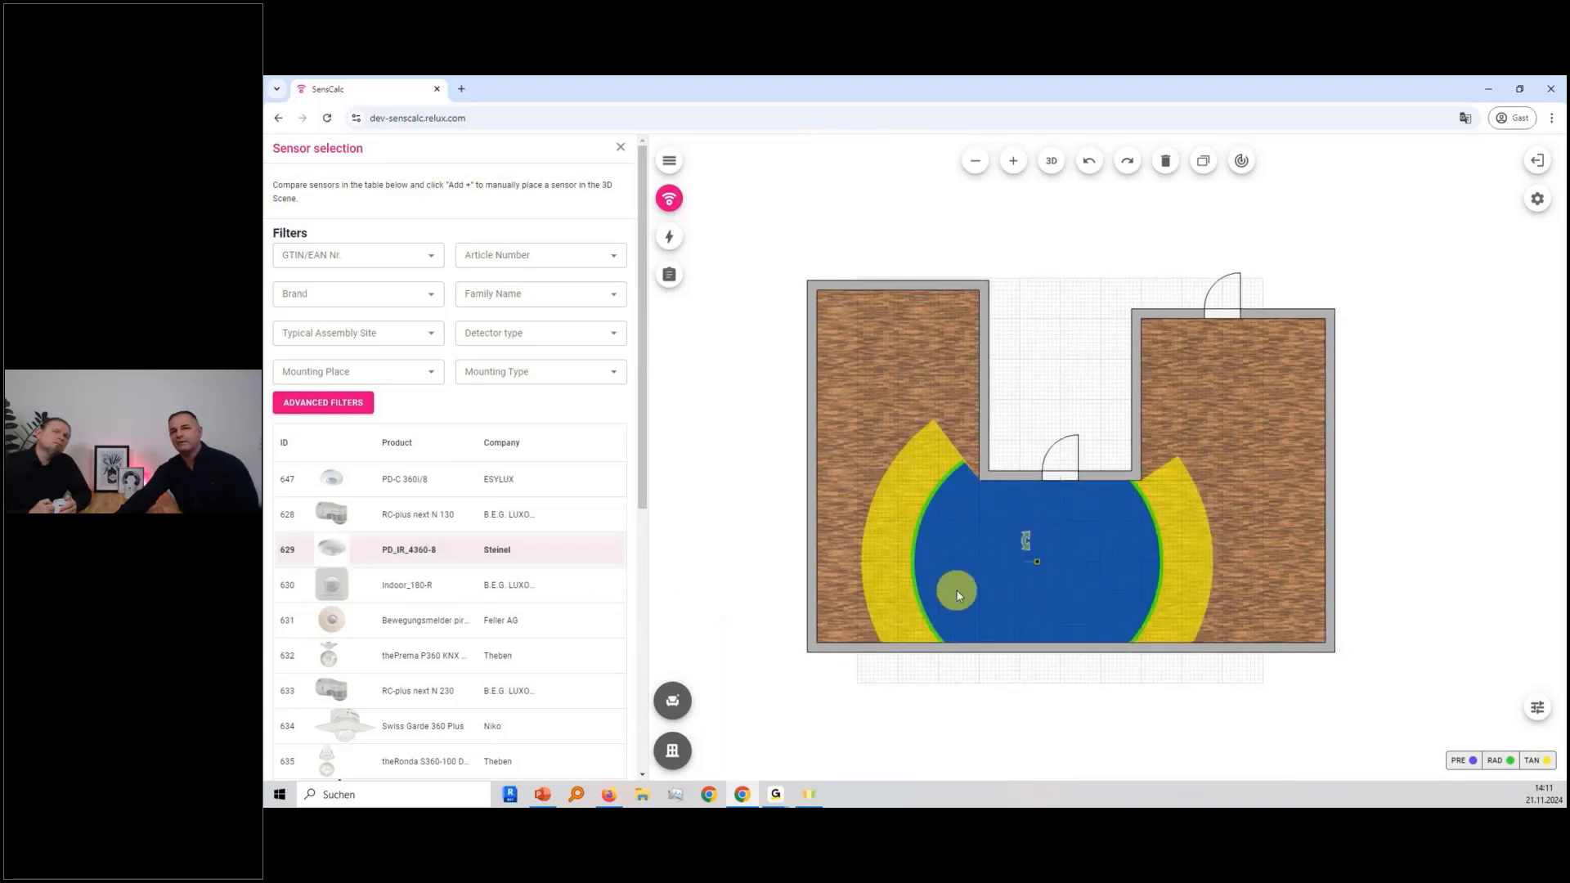
- Lower the placed sensor's mounting height slightly in 3D and return to the 2D plan
click(1047, 167)
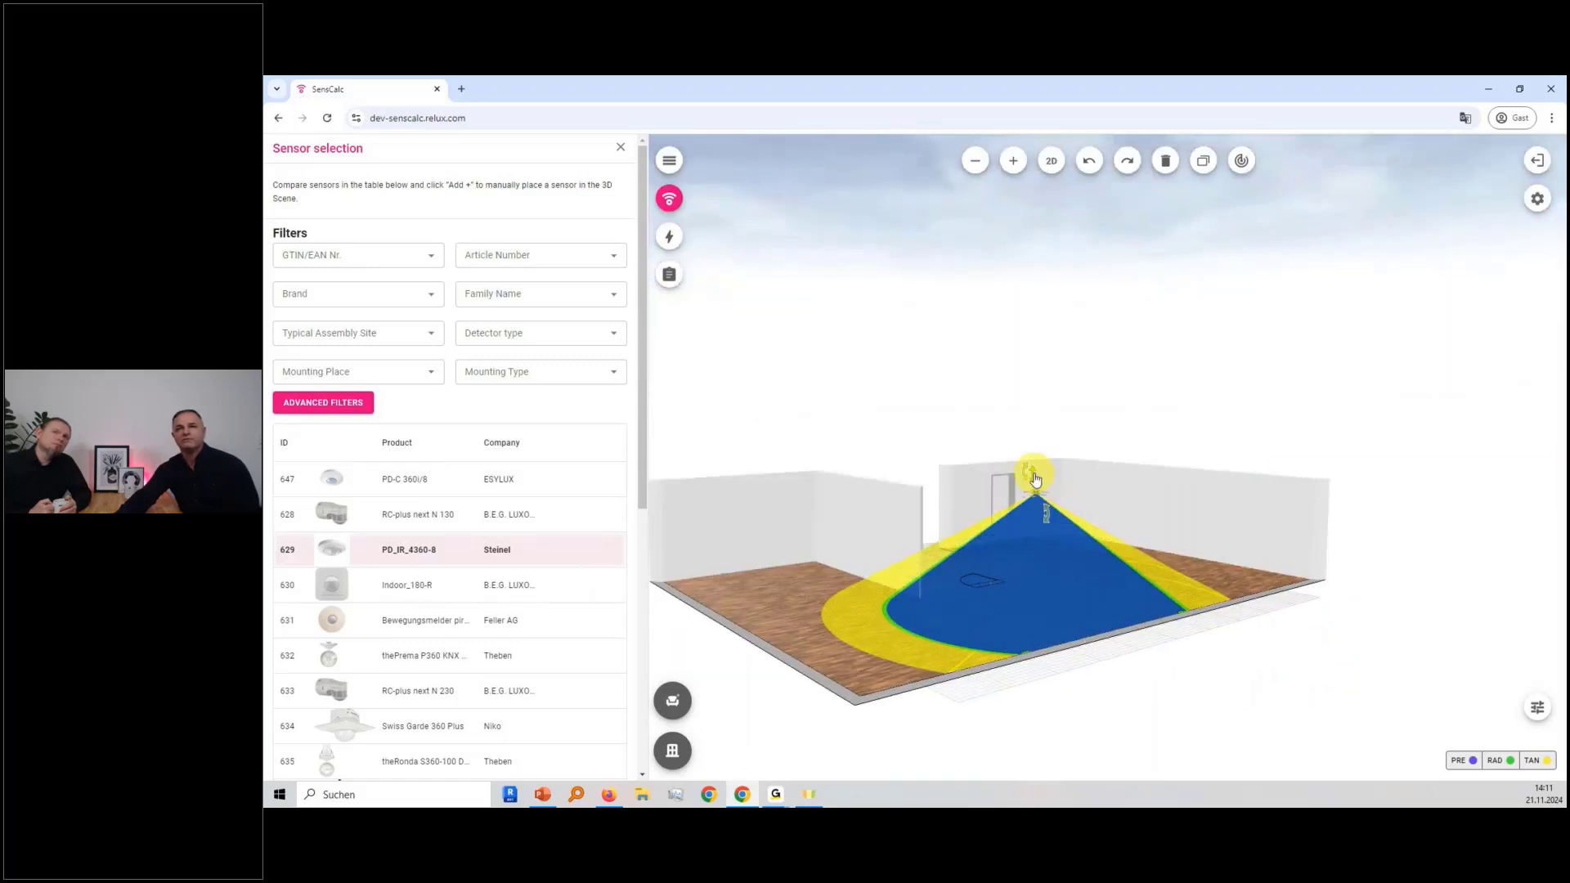
mouse_move(1034, 478)
mouse_down()
mouse_move(1035, 501)
mouse_move(1036, 484)
mouse_up()
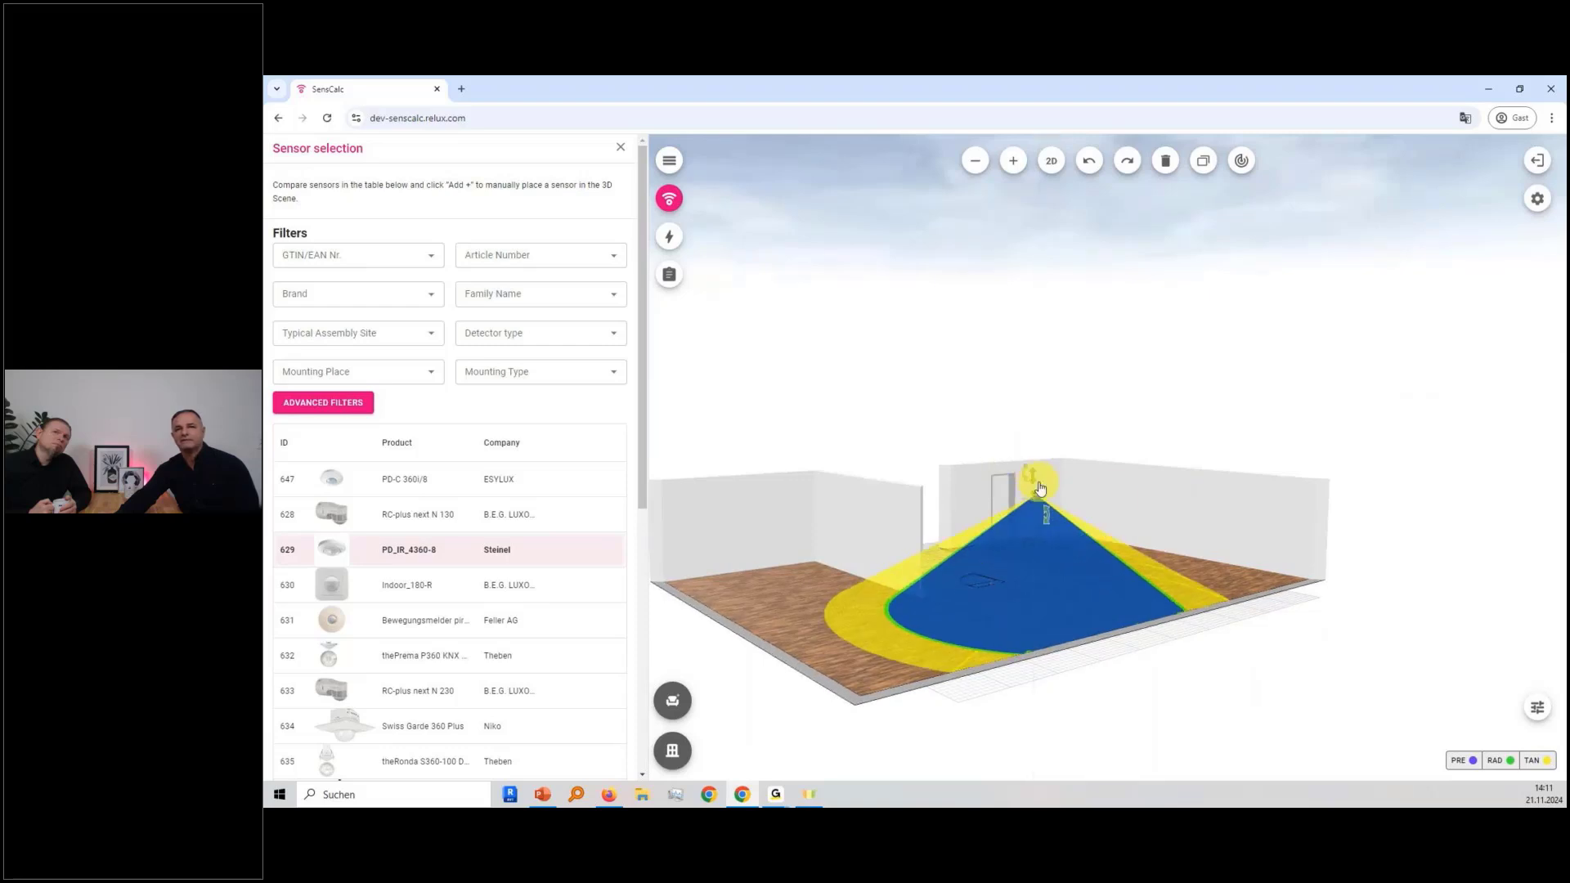
click(1053, 164)
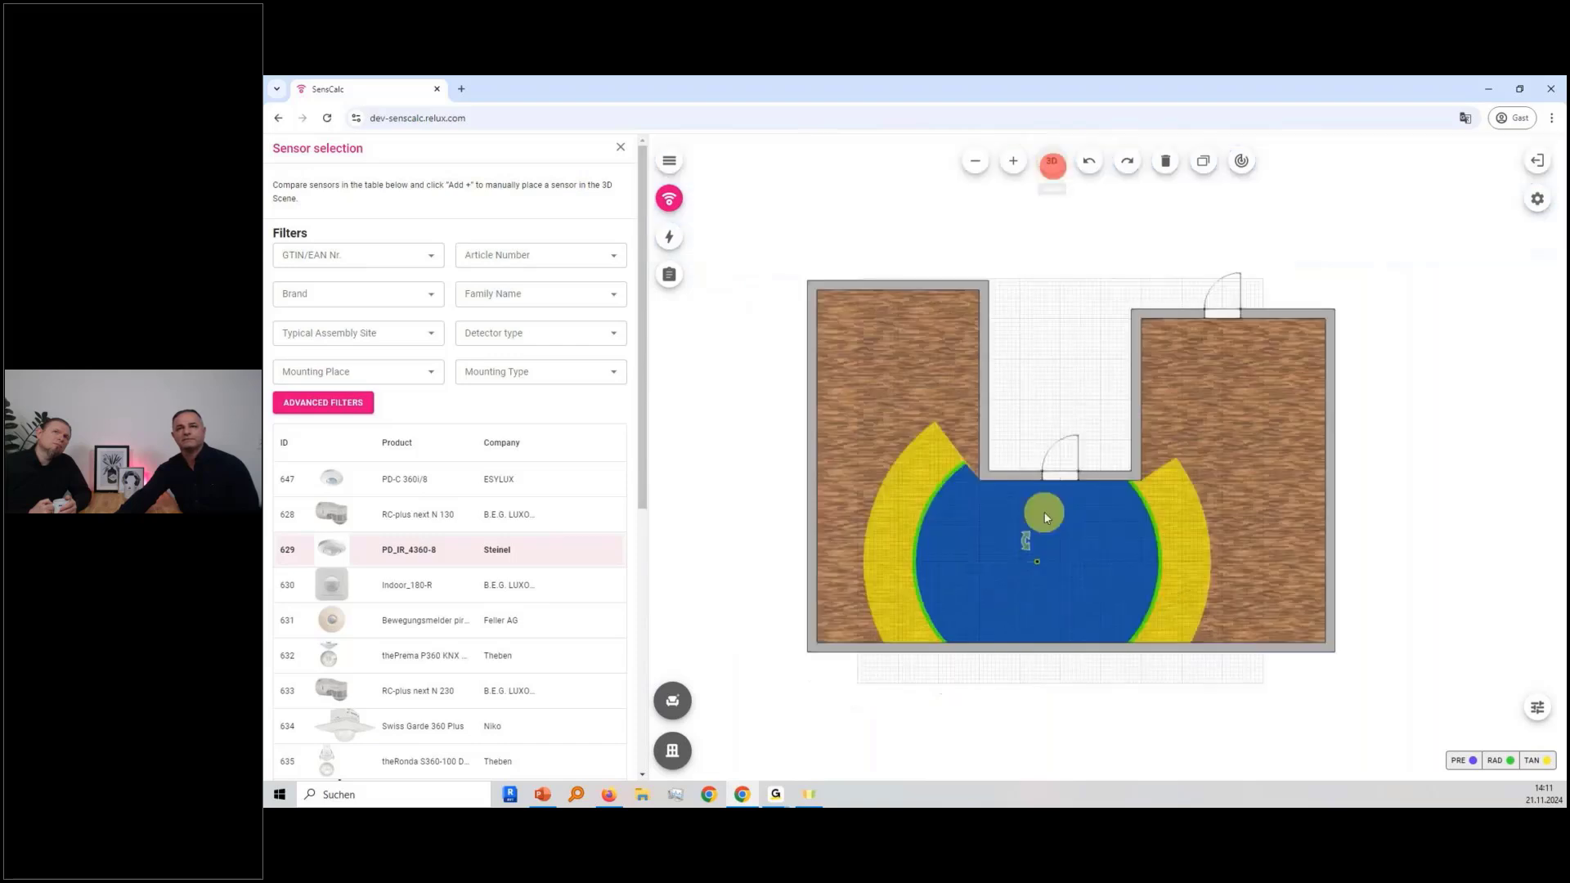
- Shift the placed sensor toward the room's right wing and toggle its presence, radial and tangential detection areas off and on
drag(1035, 561, 1112, 561)
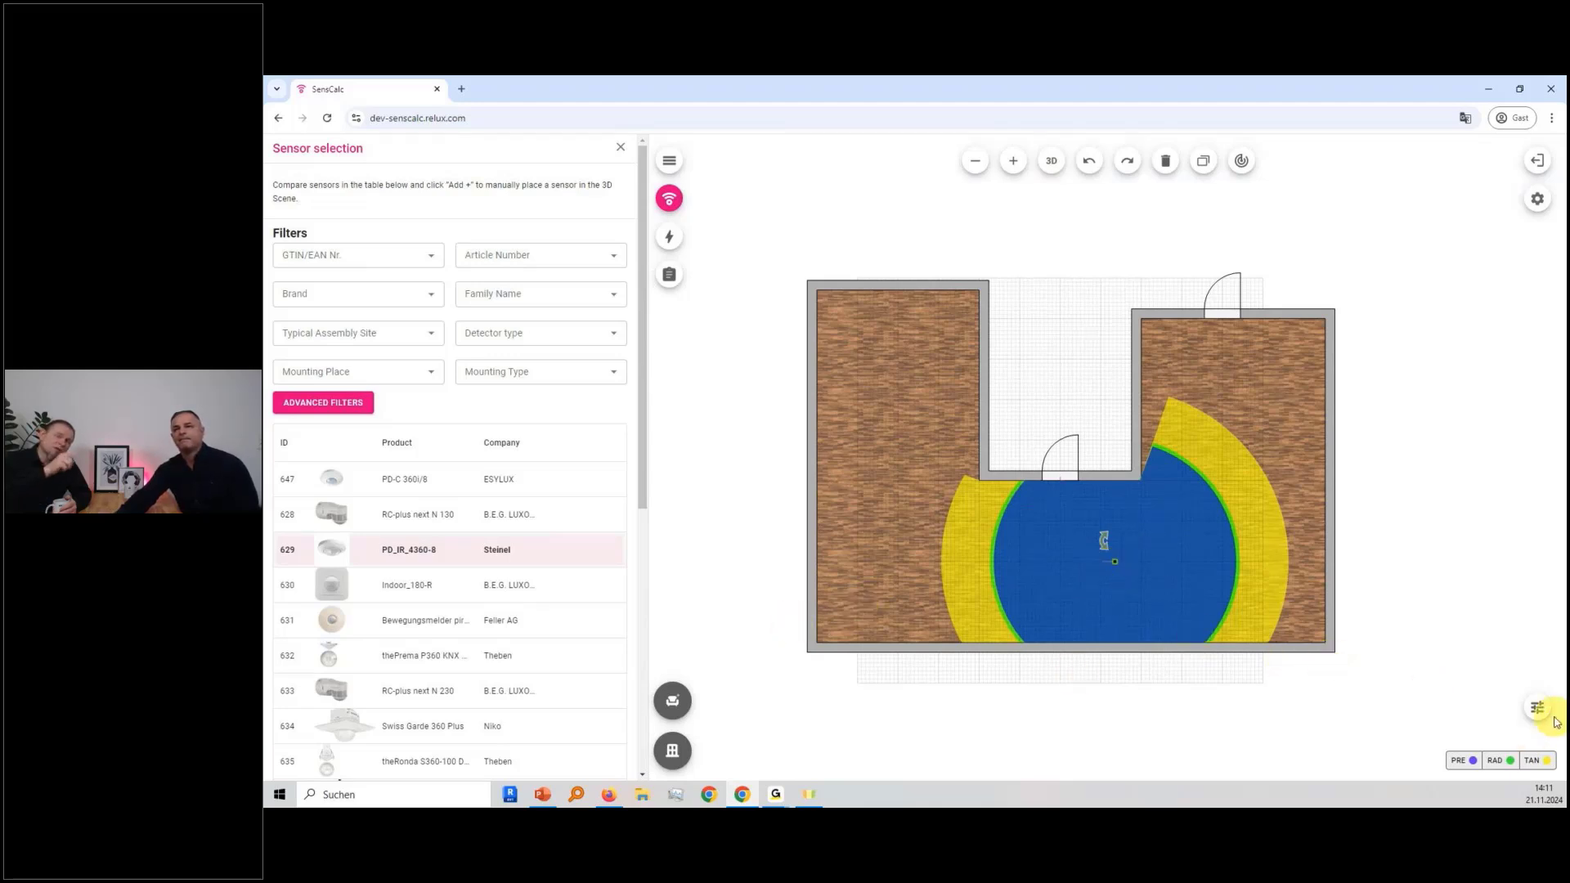
click(1495, 760)
click(1531, 761)
click(1534, 762)
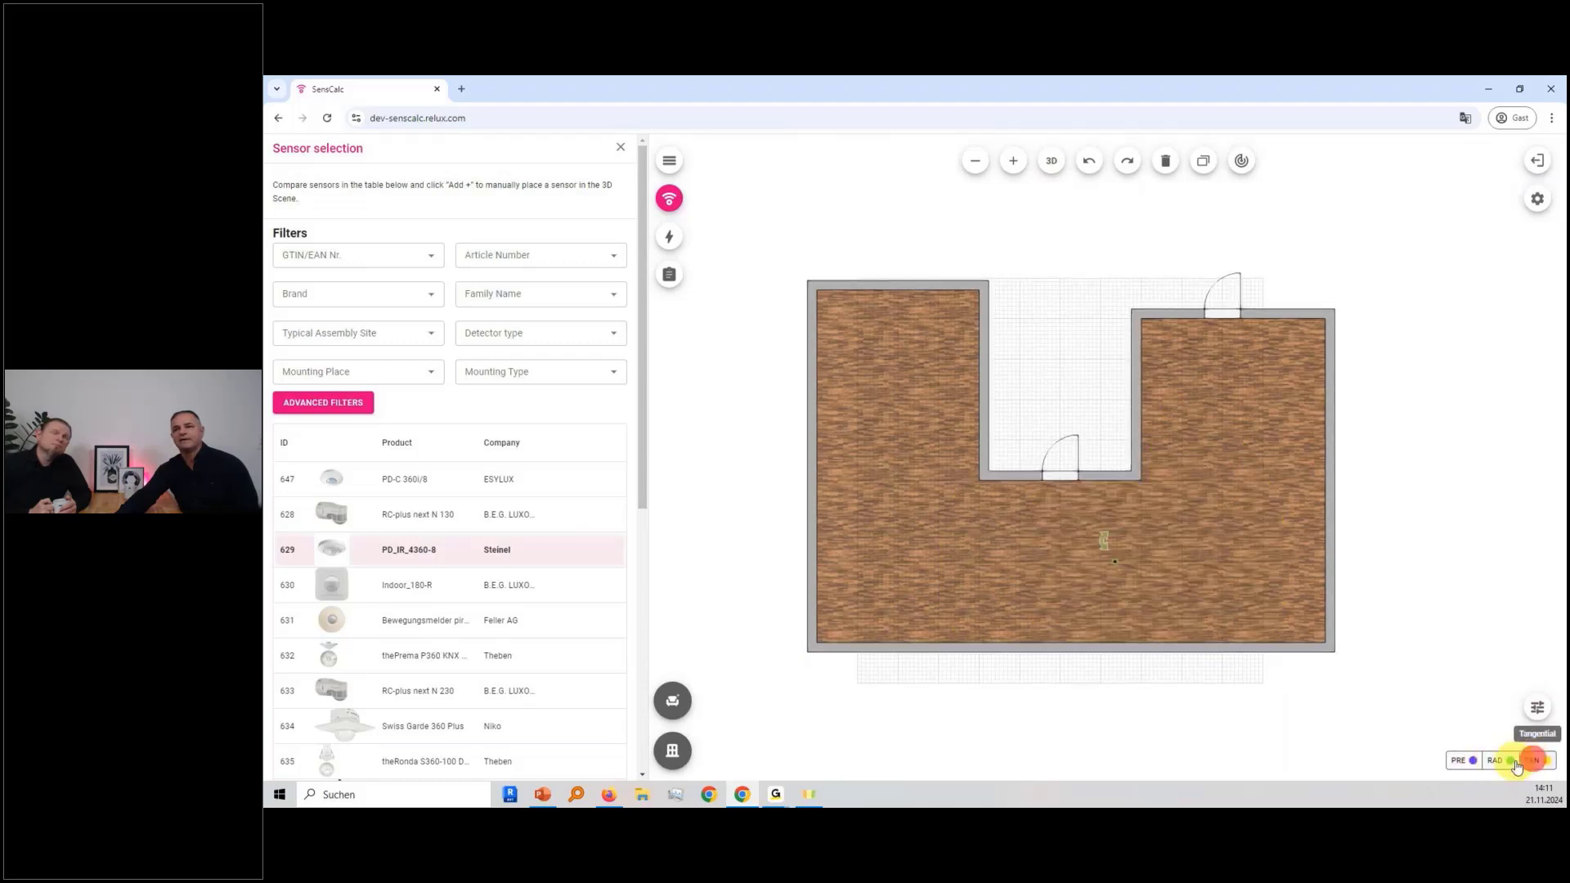
click(1468, 763)
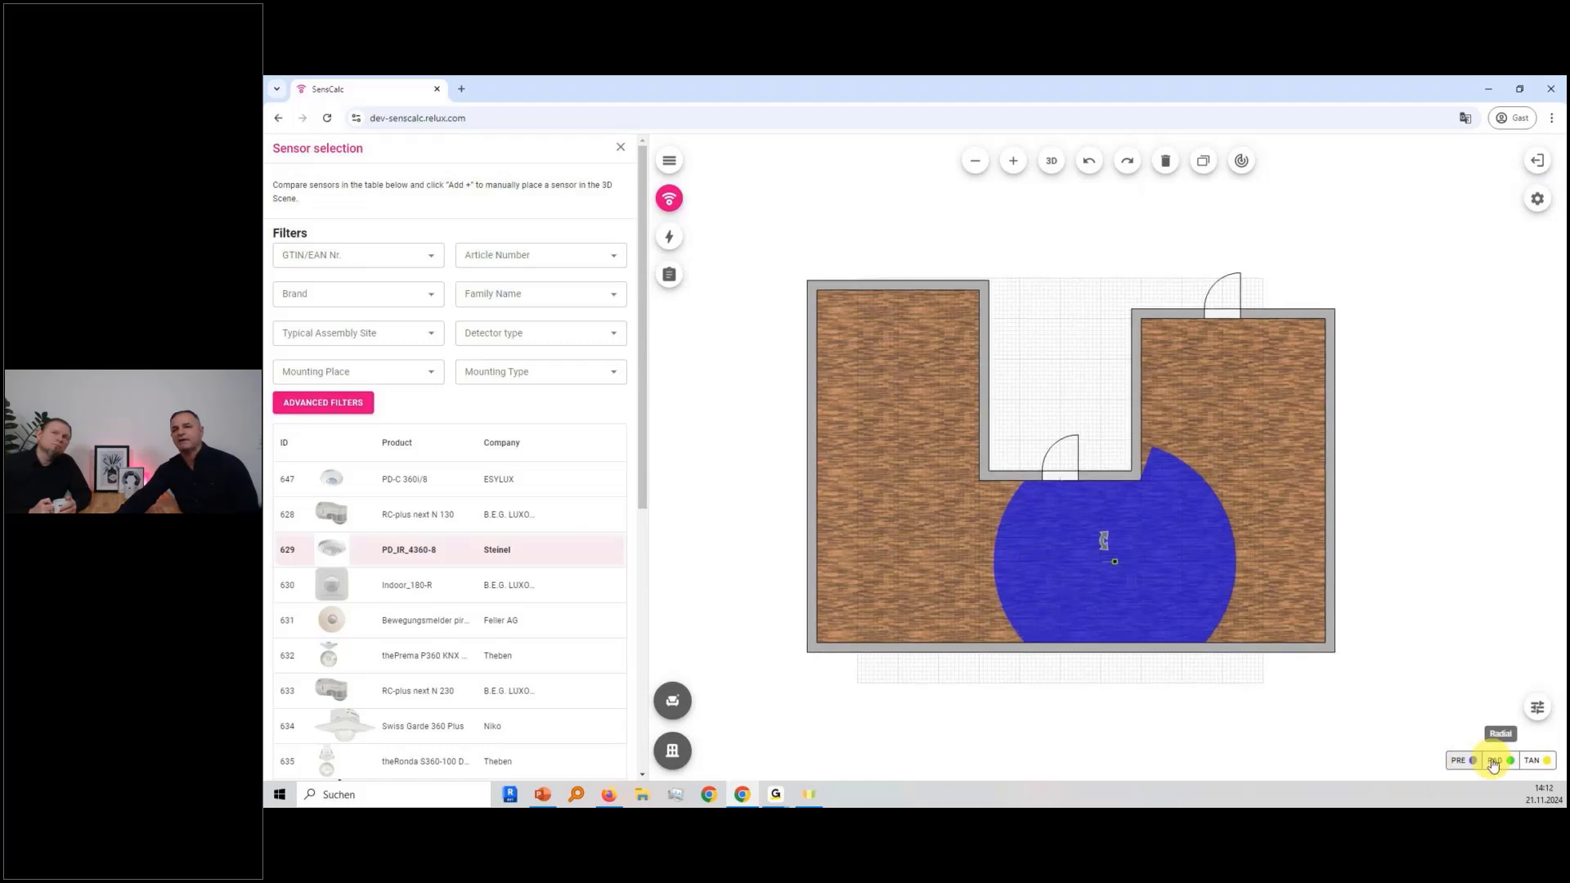
click(1493, 762)
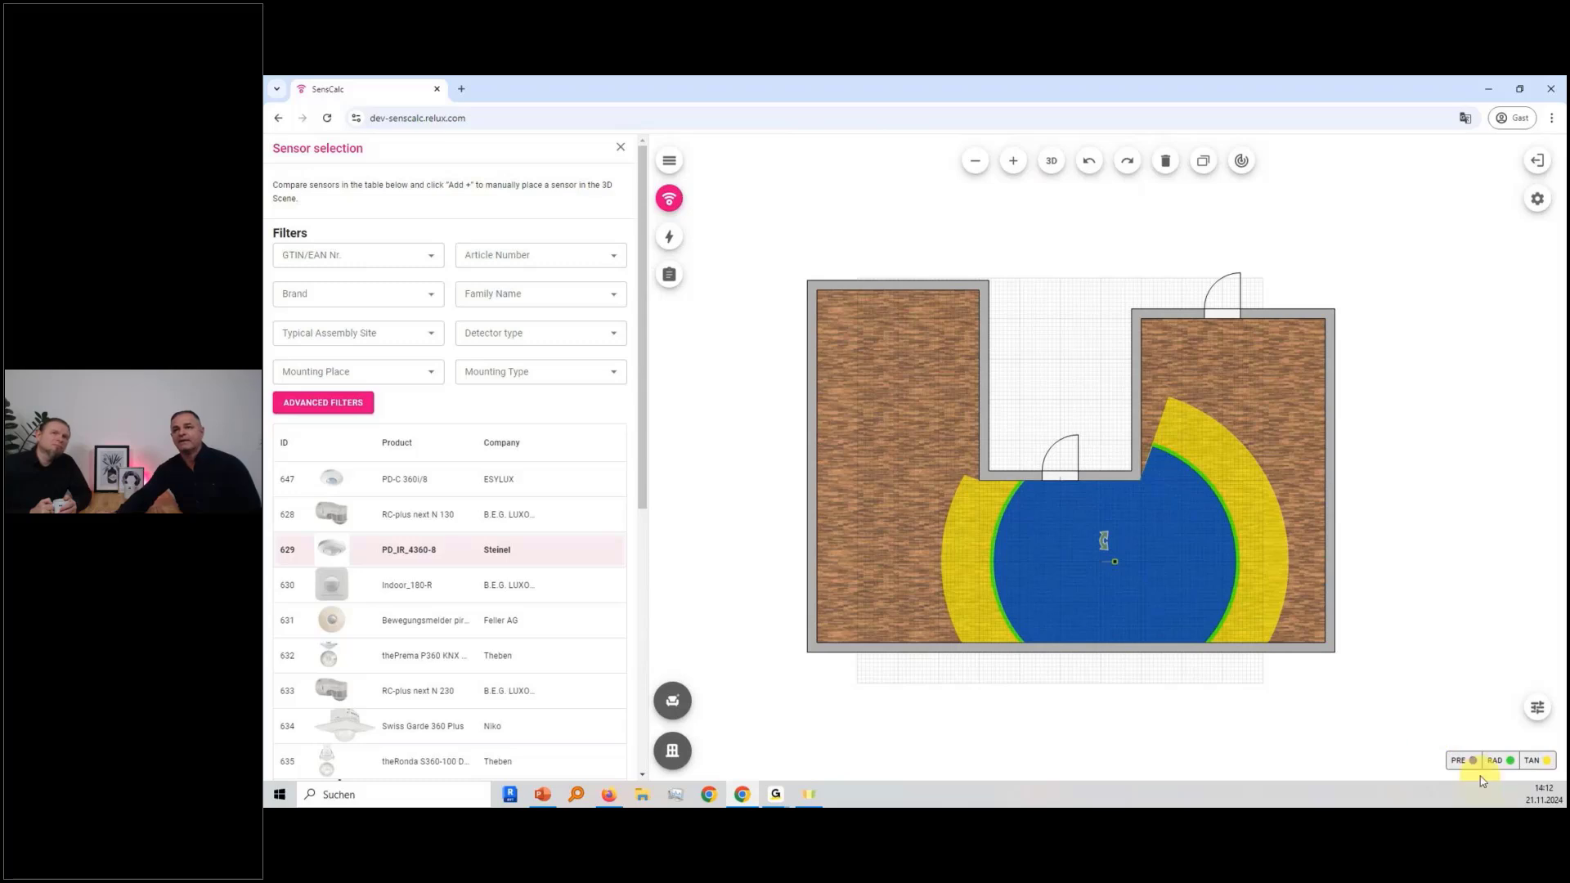
click(1527, 762)
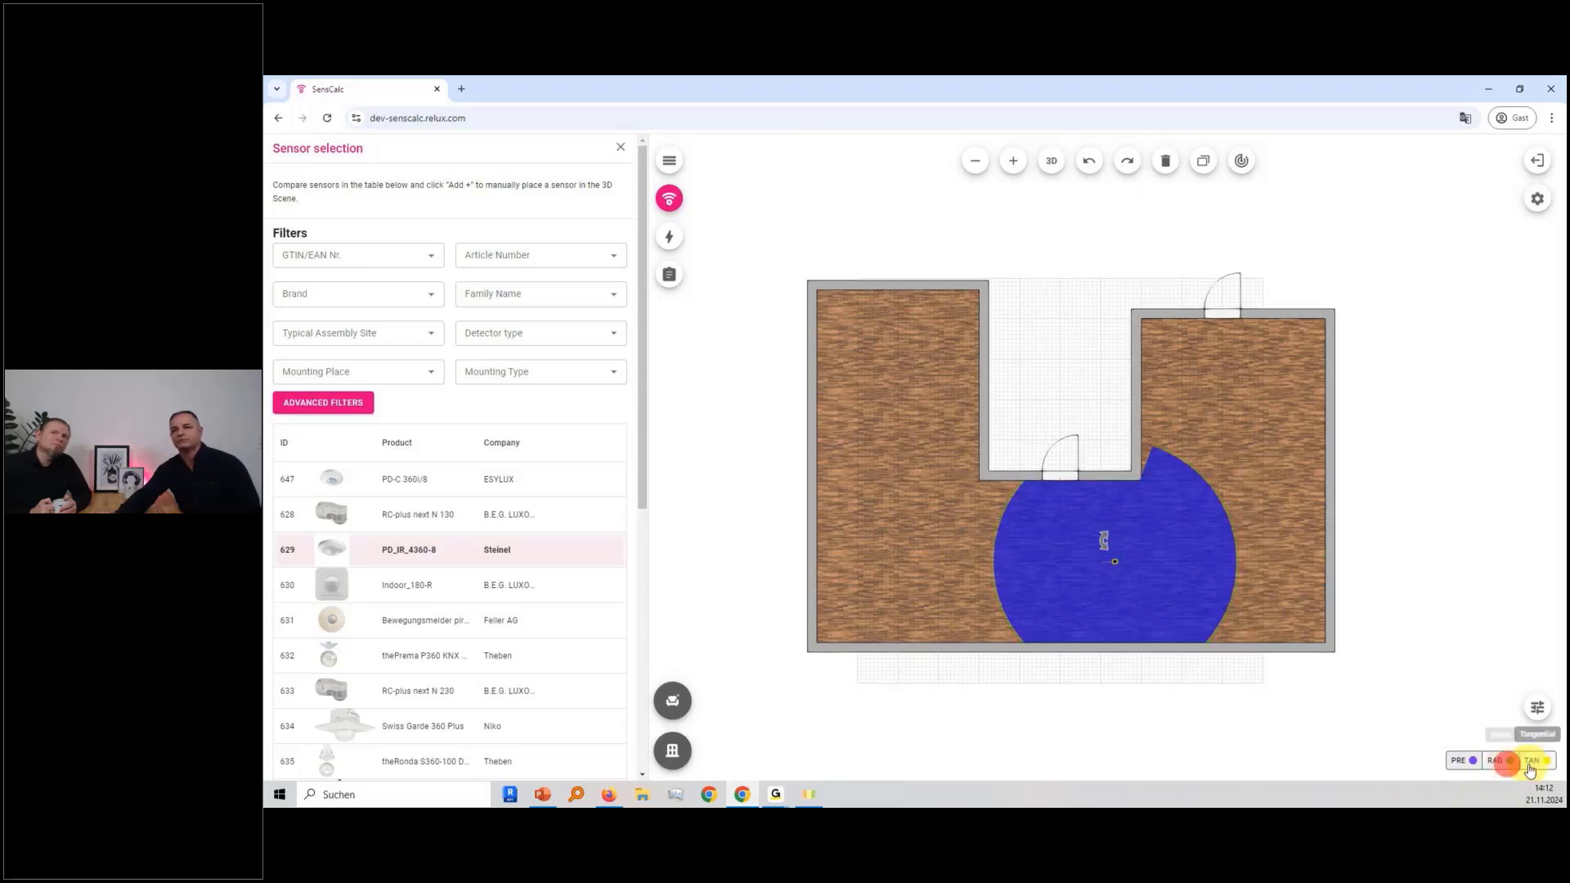
click(1529, 762)
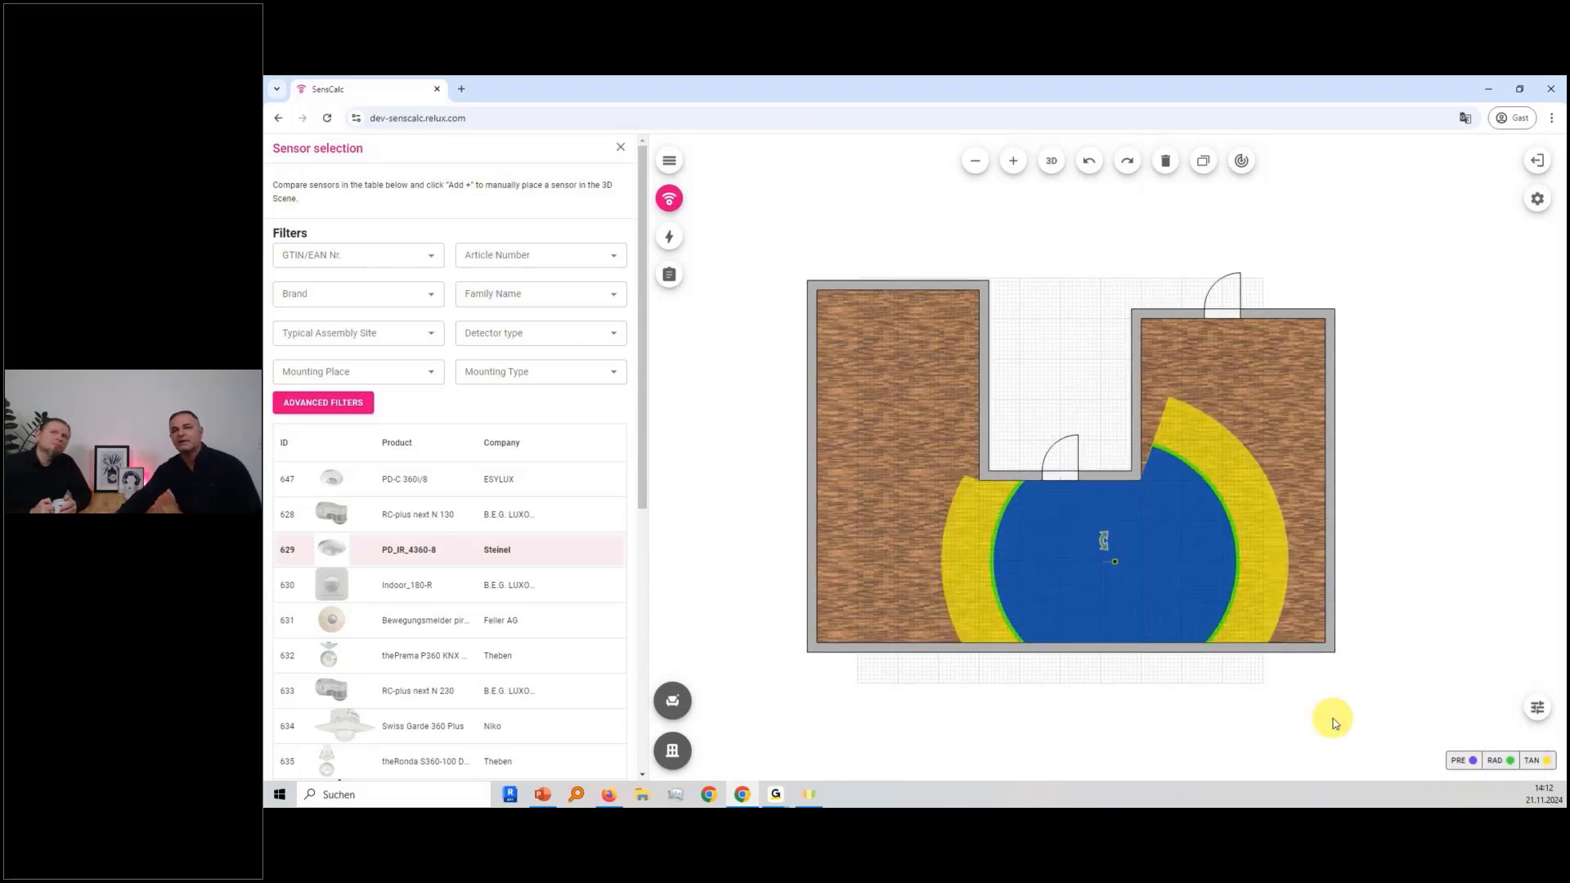
- Open the properties of the placed PD IR 4360-8 sensor and look through its product variants
click(1531, 709)
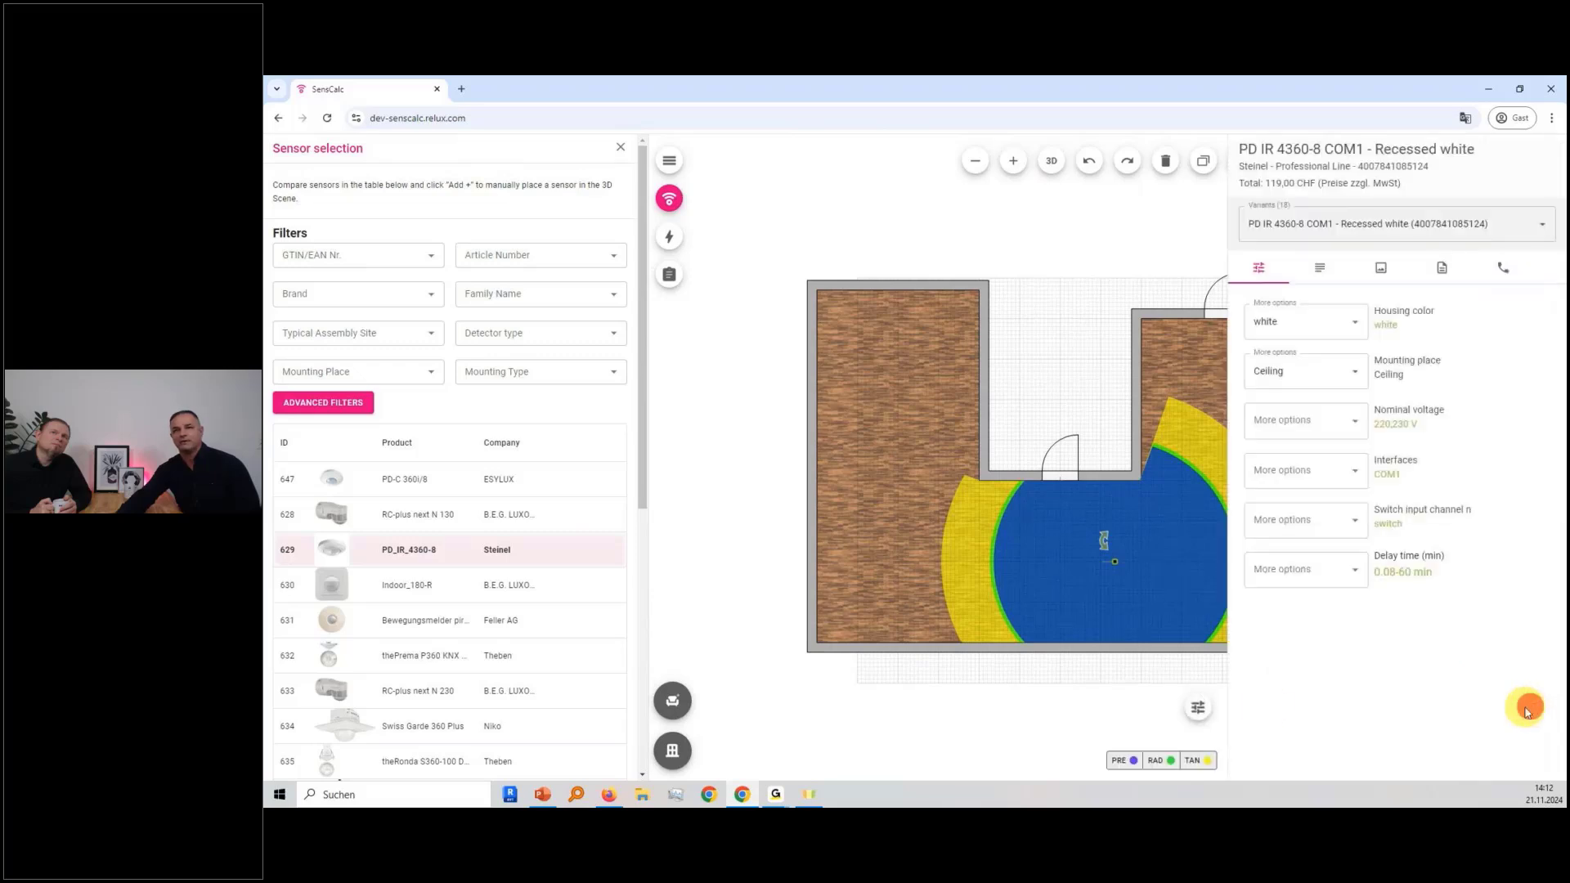
mouse_move(563, 554)
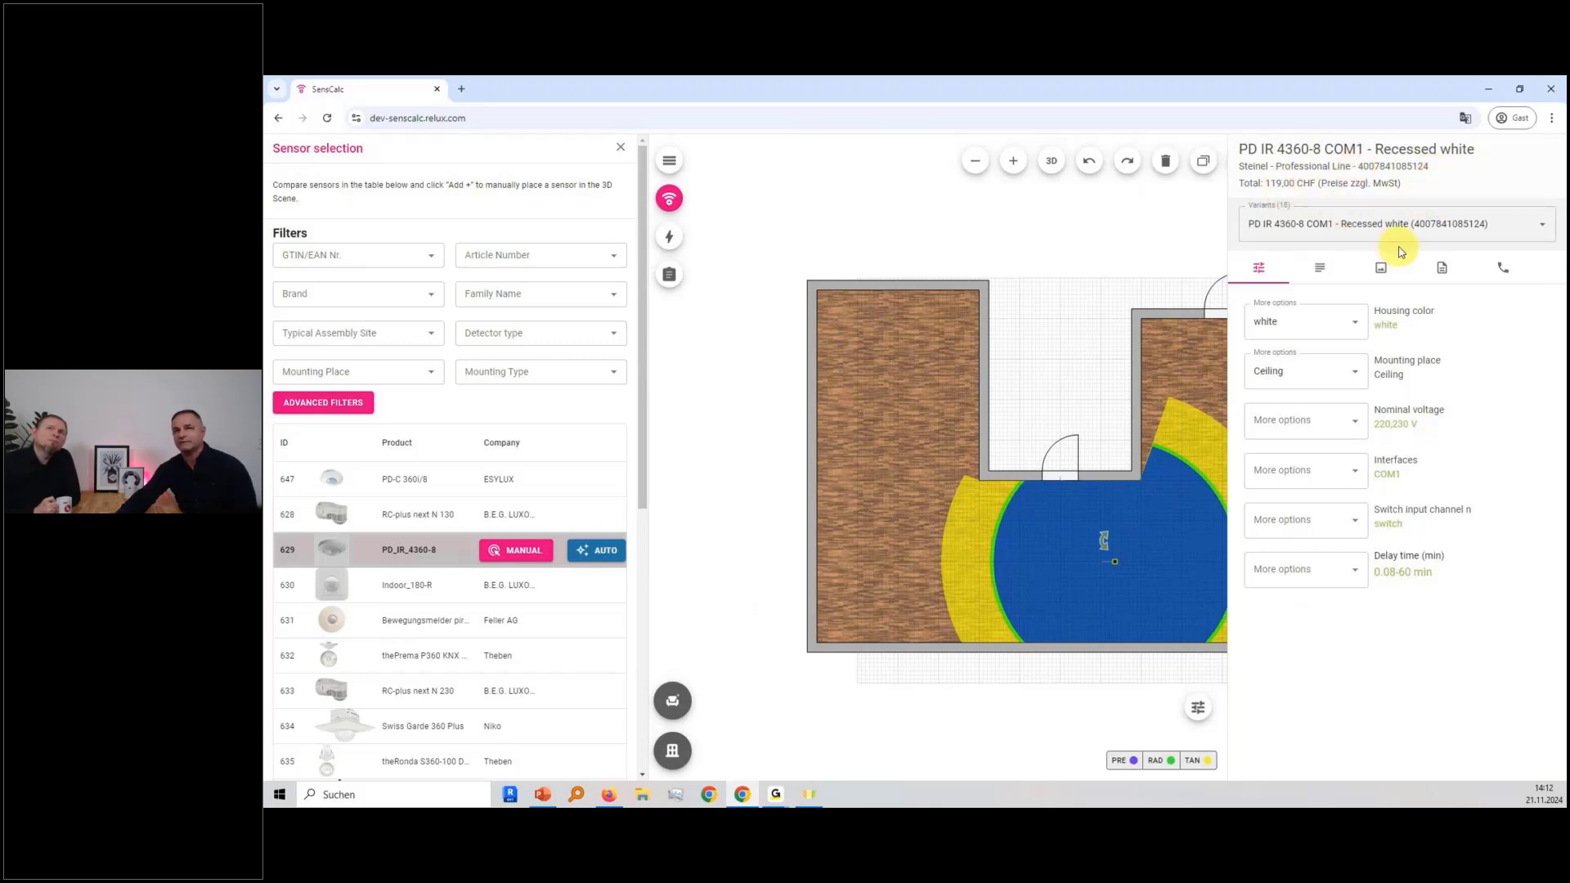
click(1542, 228)
scroll(1485, 349, down, 3)
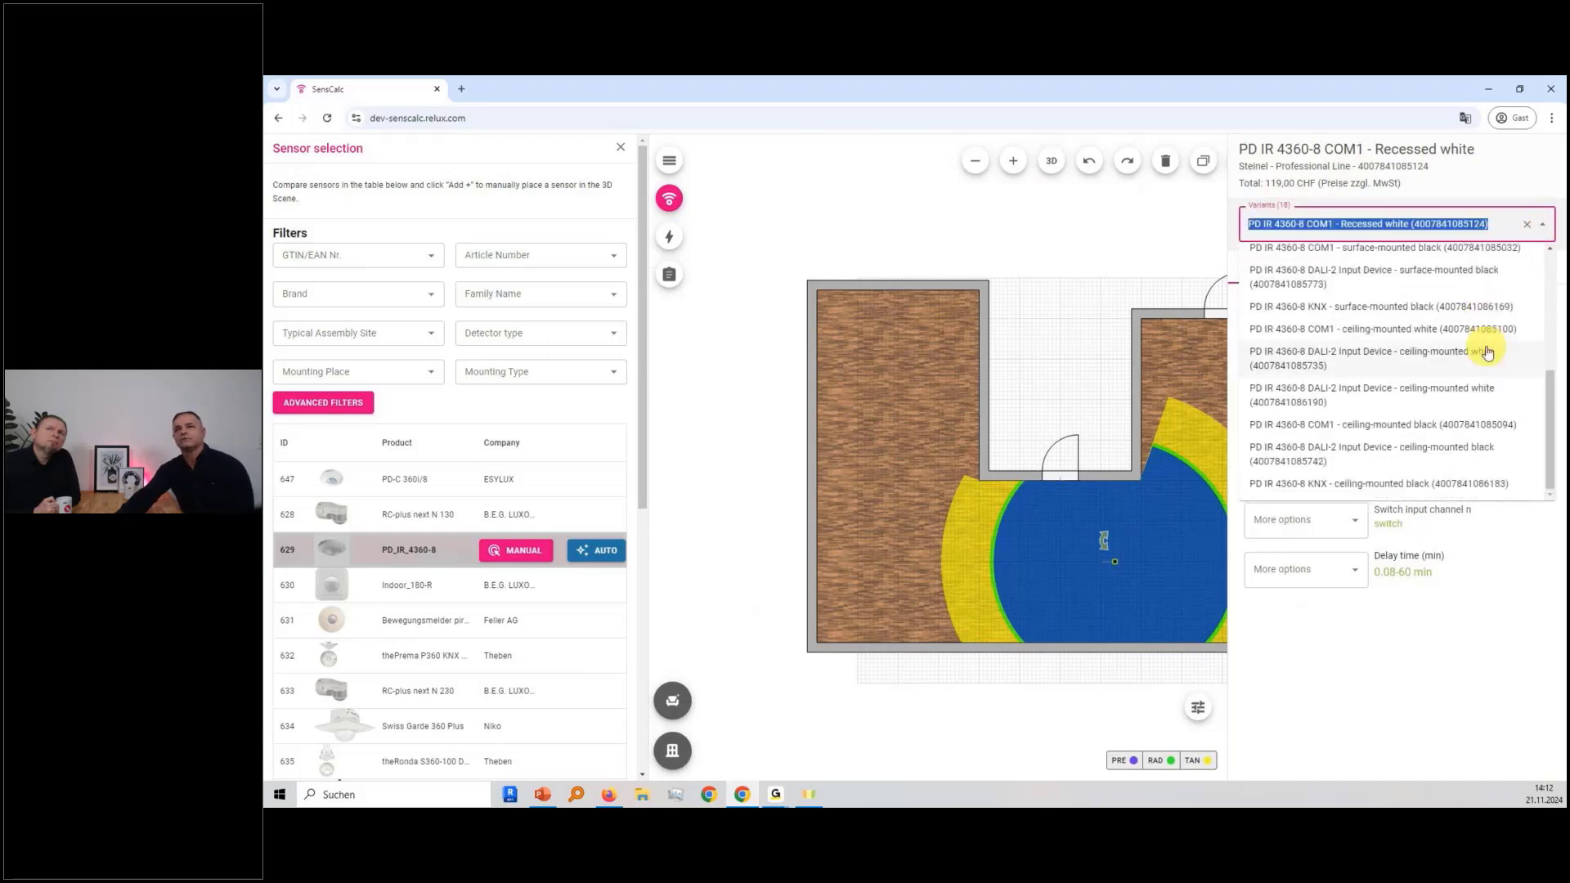
scroll(1486, 350, up, 3)
click(1543, 224)
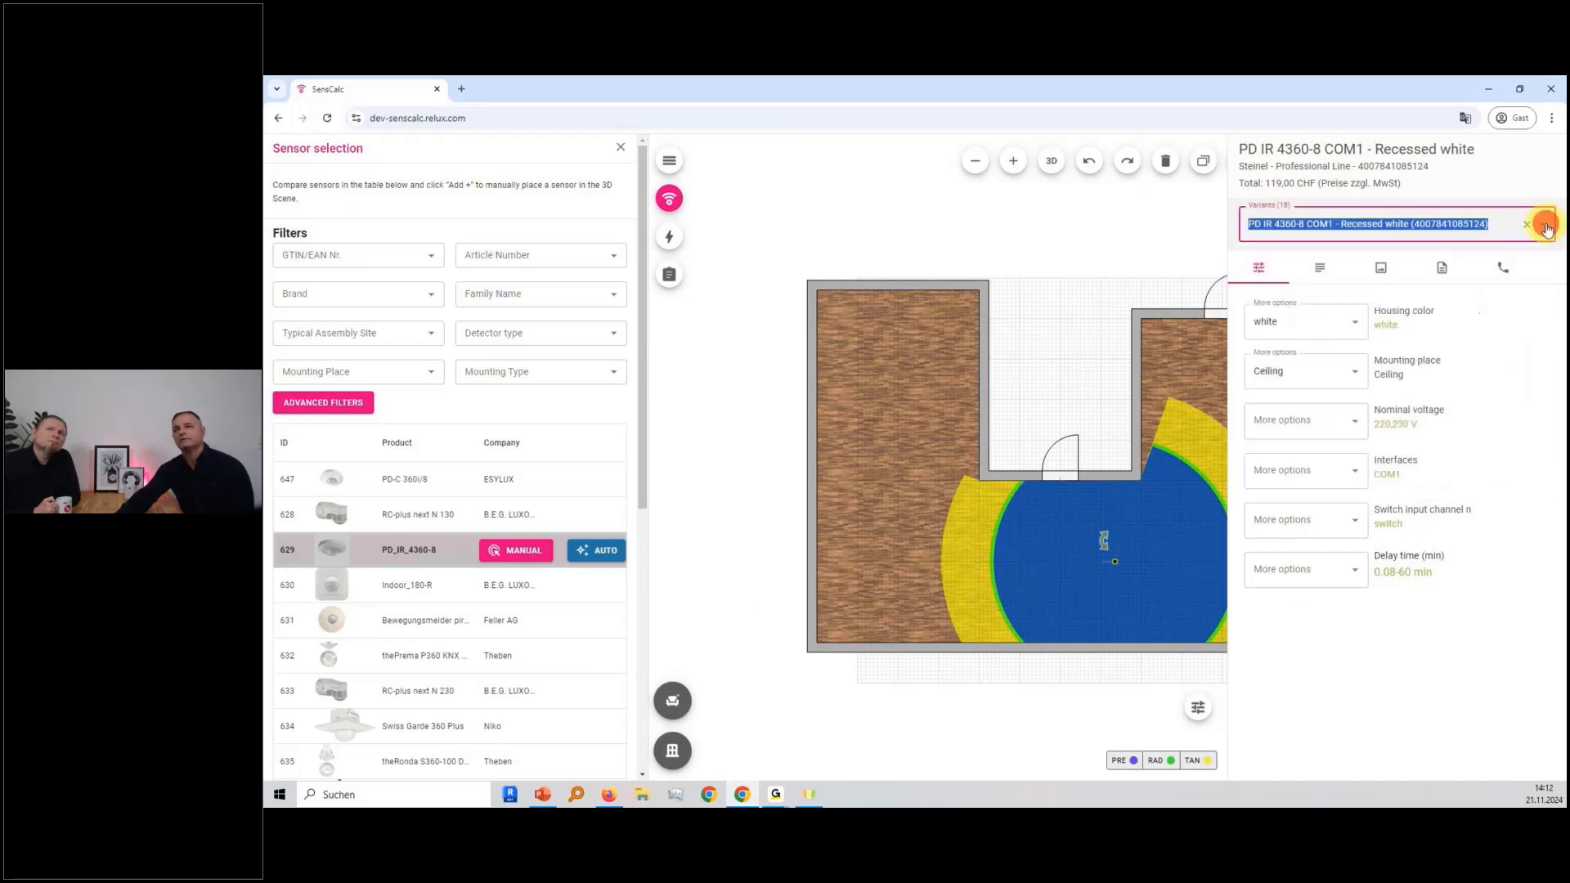
- Narrow the sensor's variants to a black housing colour and the COM1 interface
click(1360, 327)
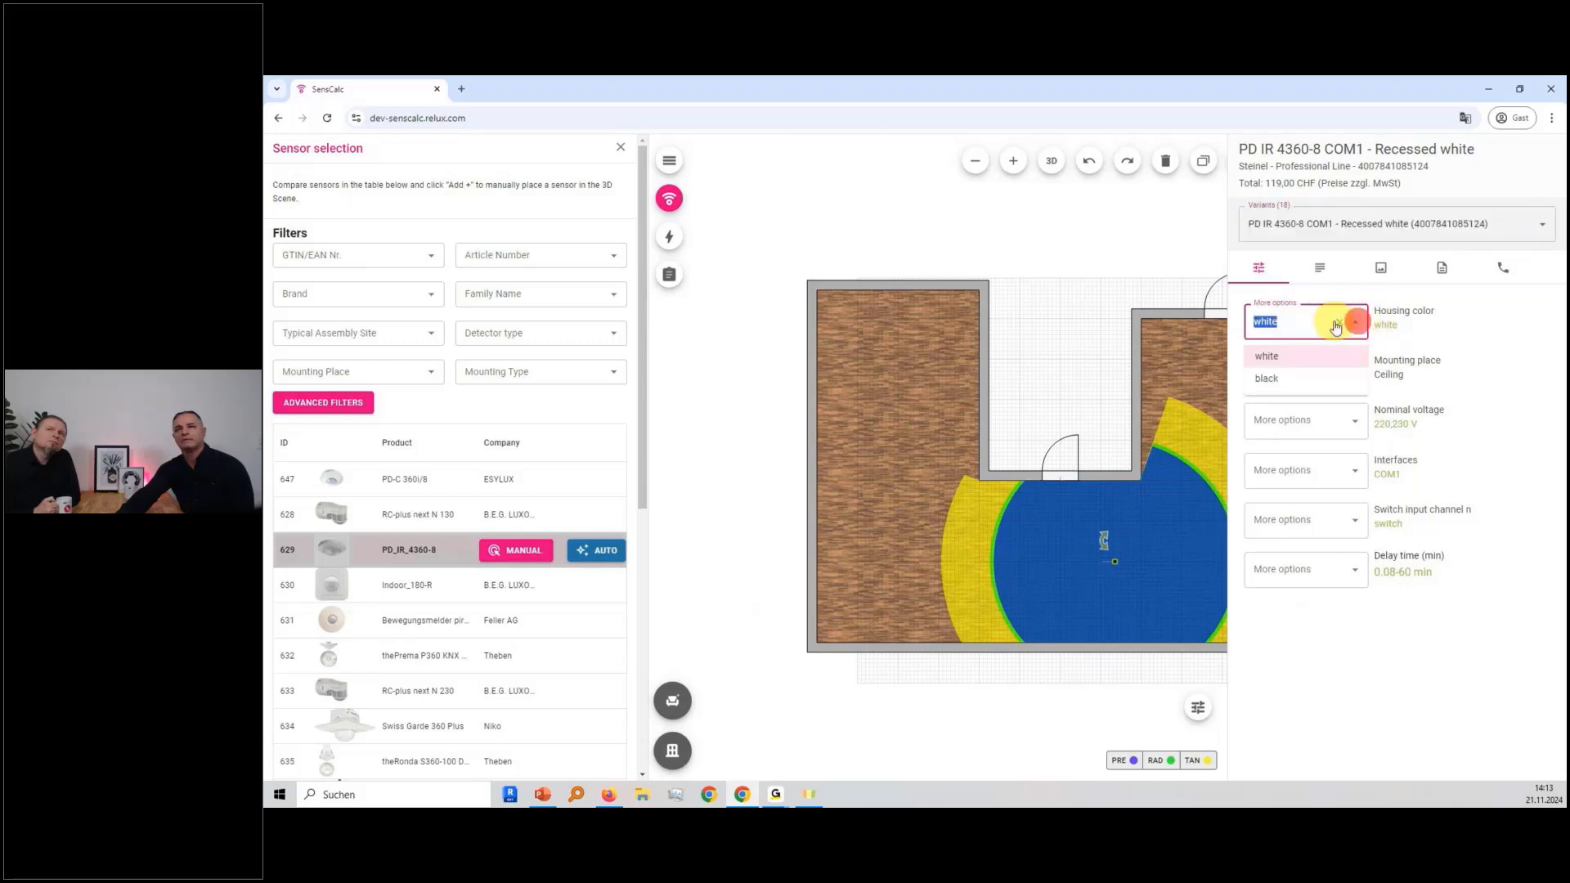
click(1298, 374)
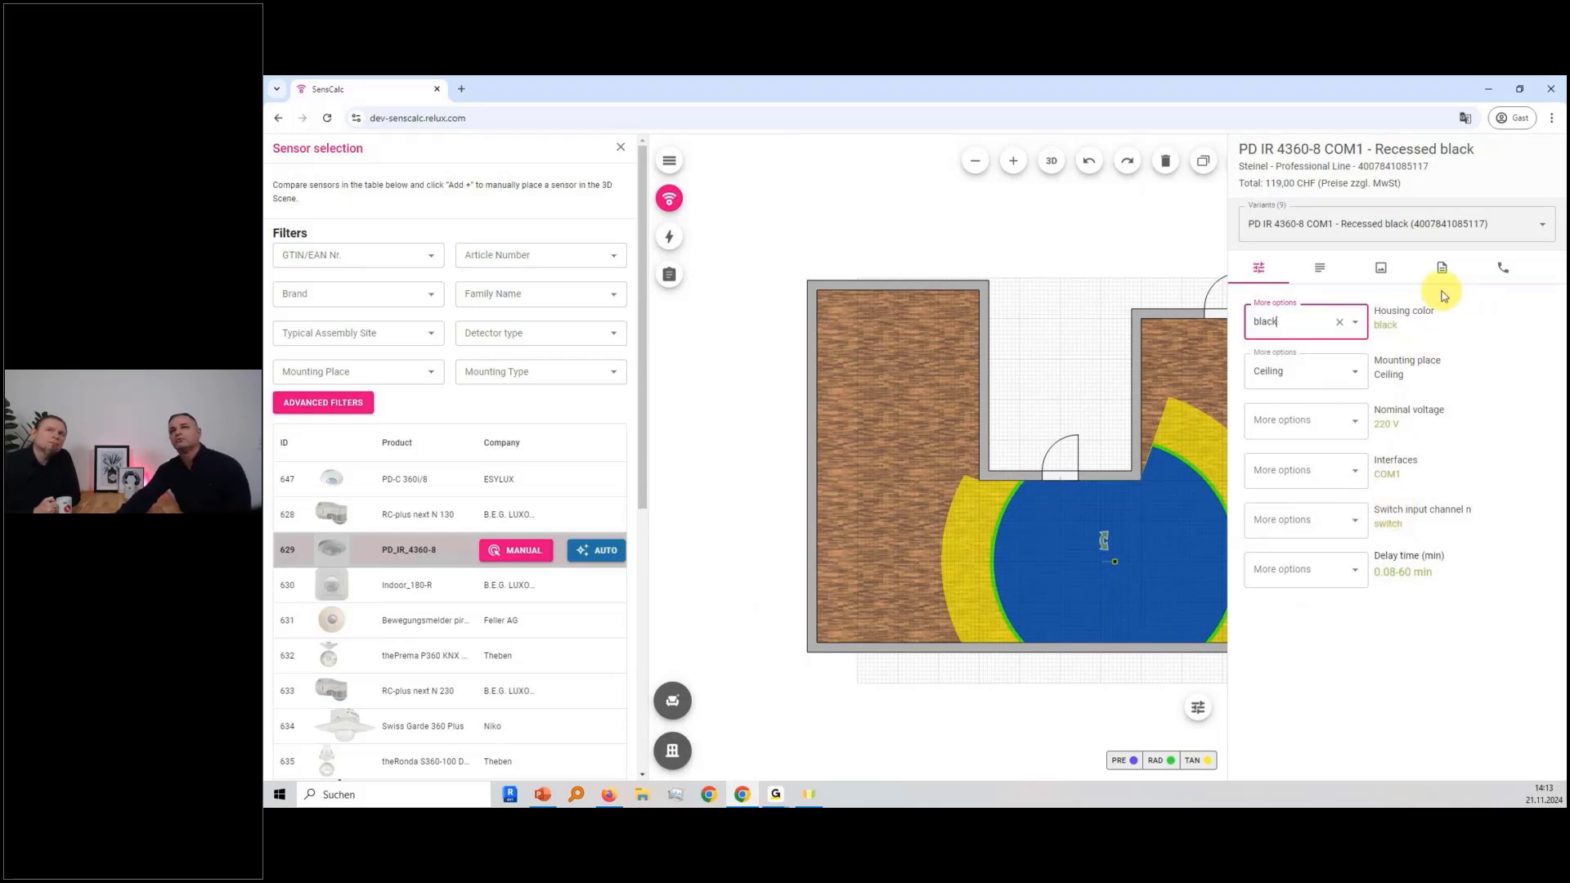
click(1542, 228)
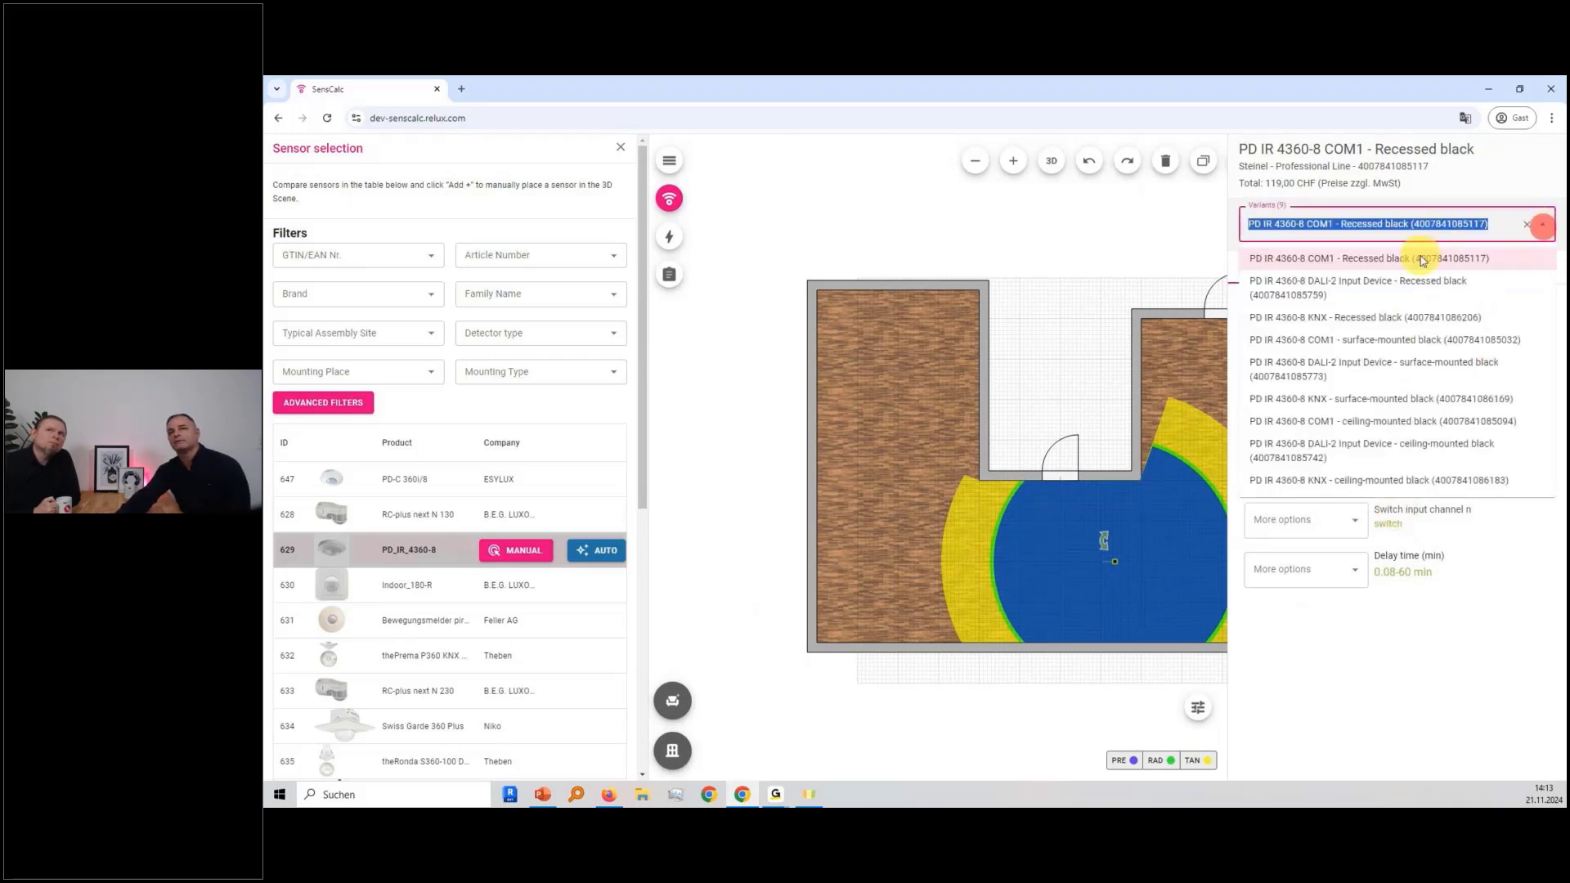
click(1518, 196)
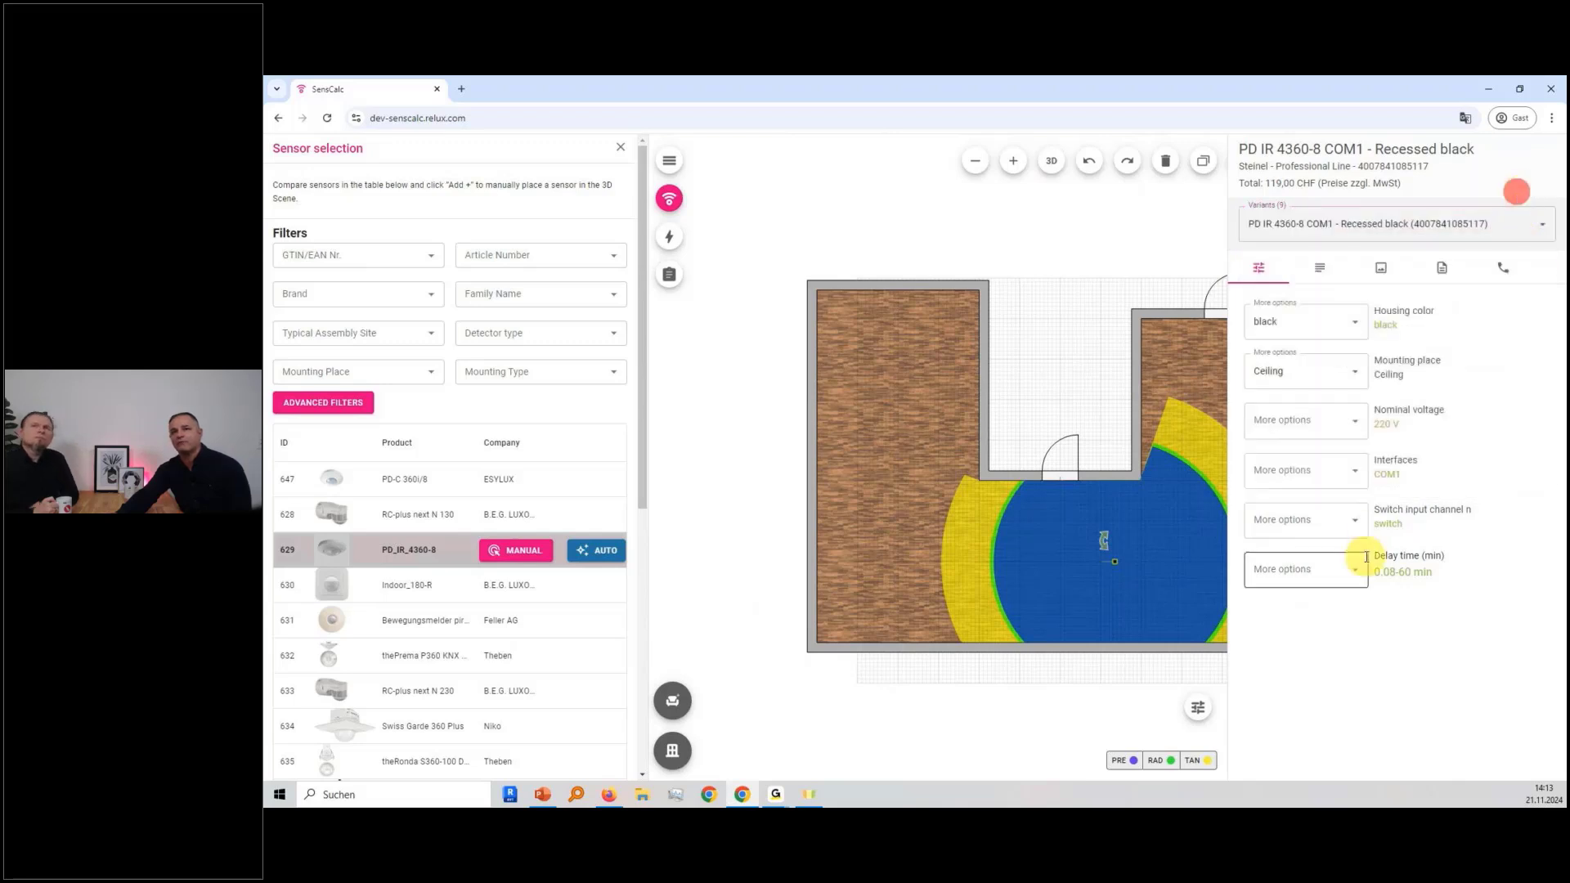
click(1354, 474)
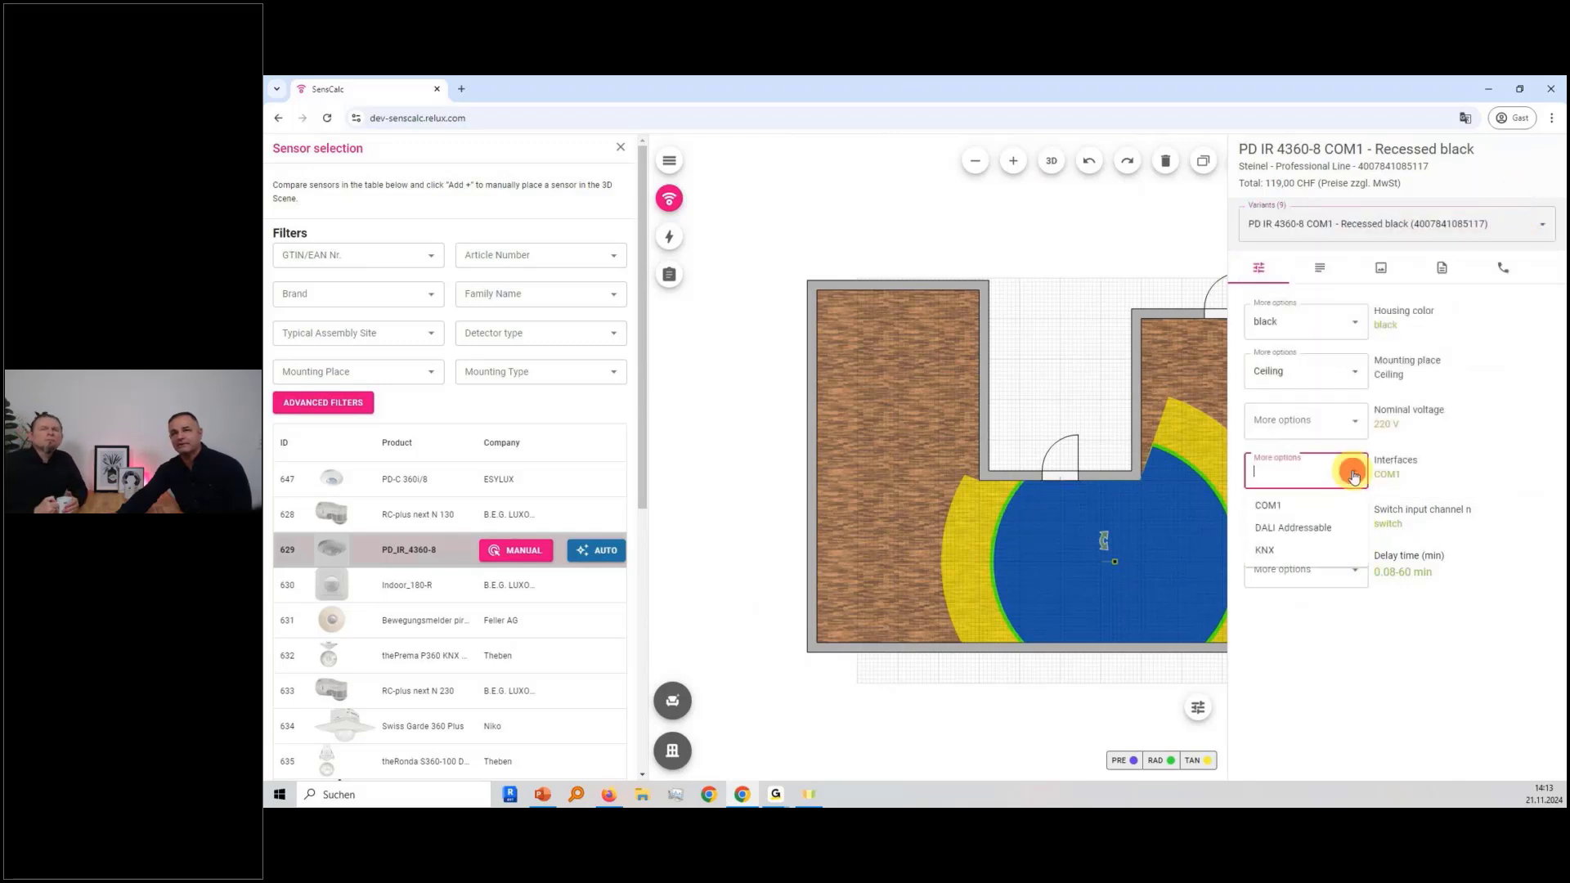
click(1292, 506)
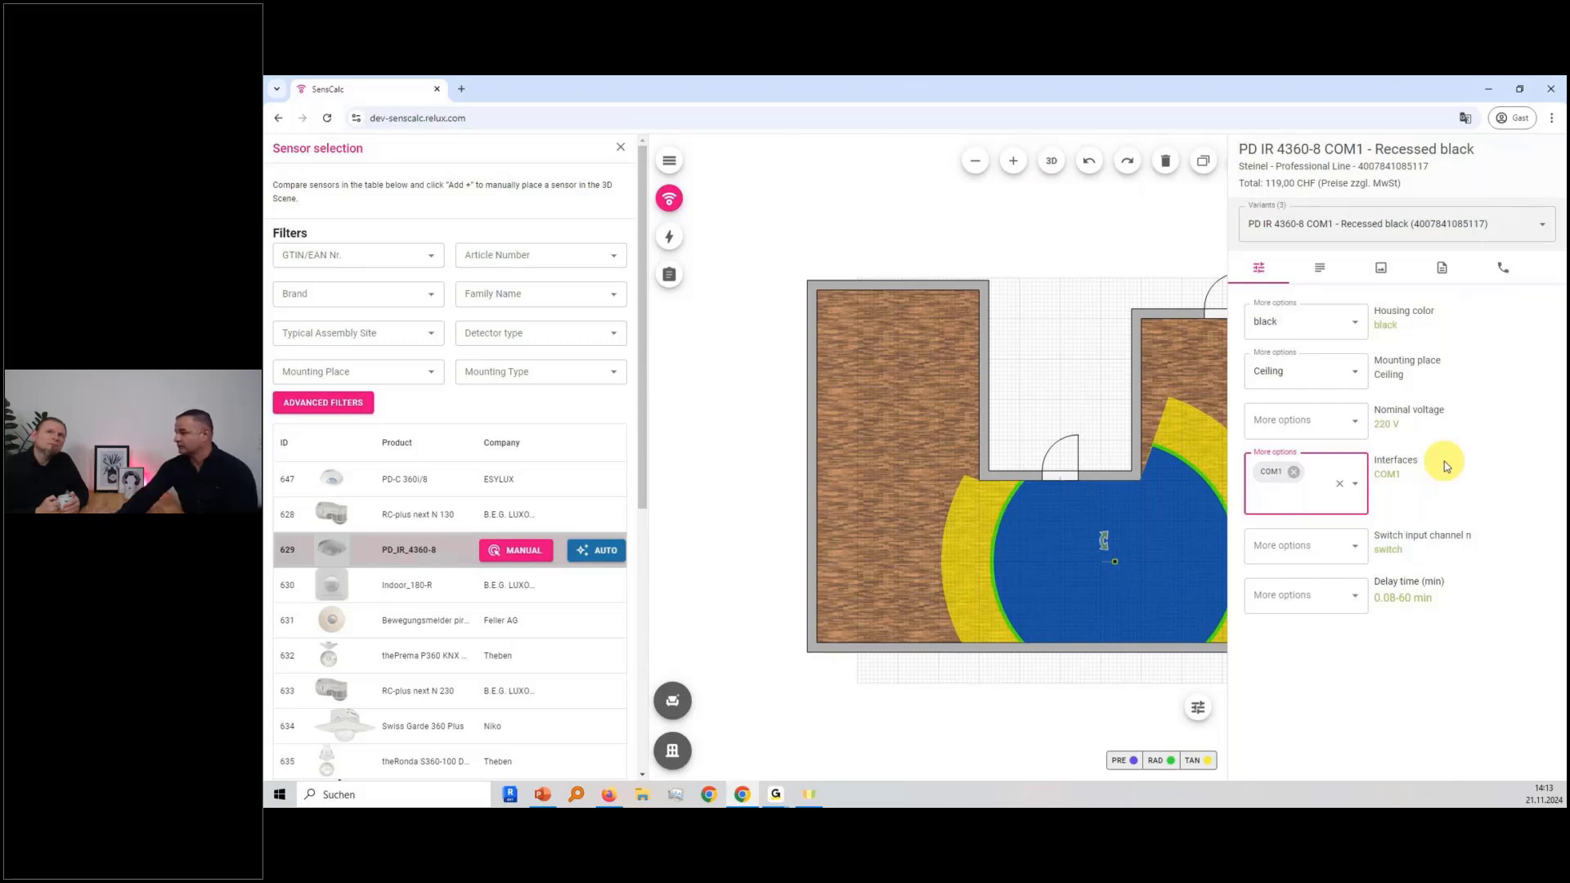
- Examine the sensor's description, technical data, images, documents and manufacturer contact, and close its properties
click(1323, 280)
scroll(1374, 392, down, 5)
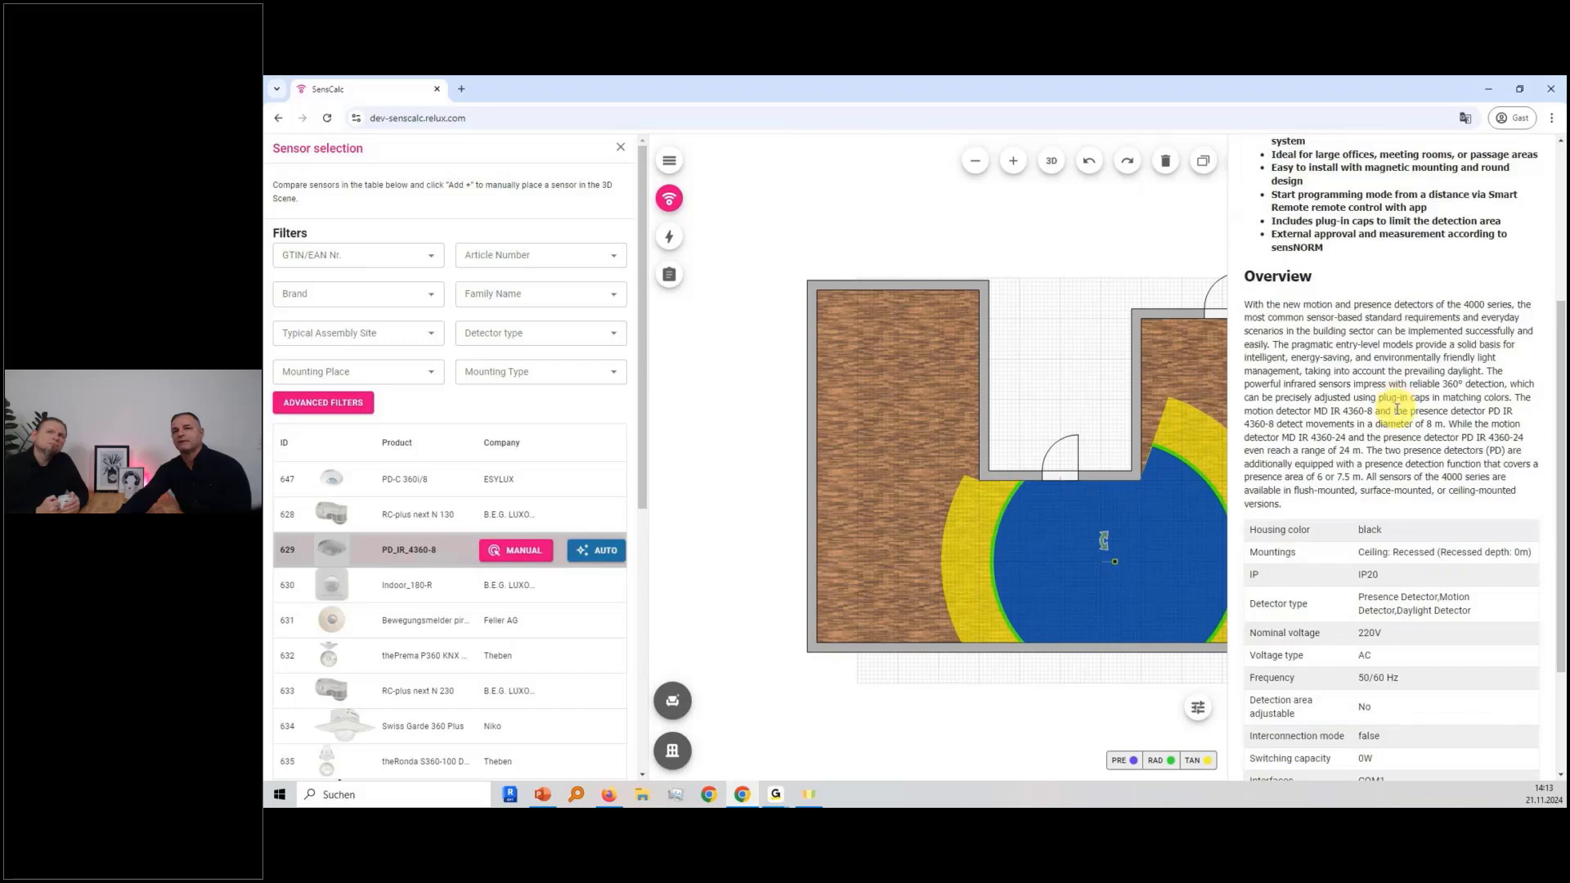
scroll(1397, 407, down, 3)
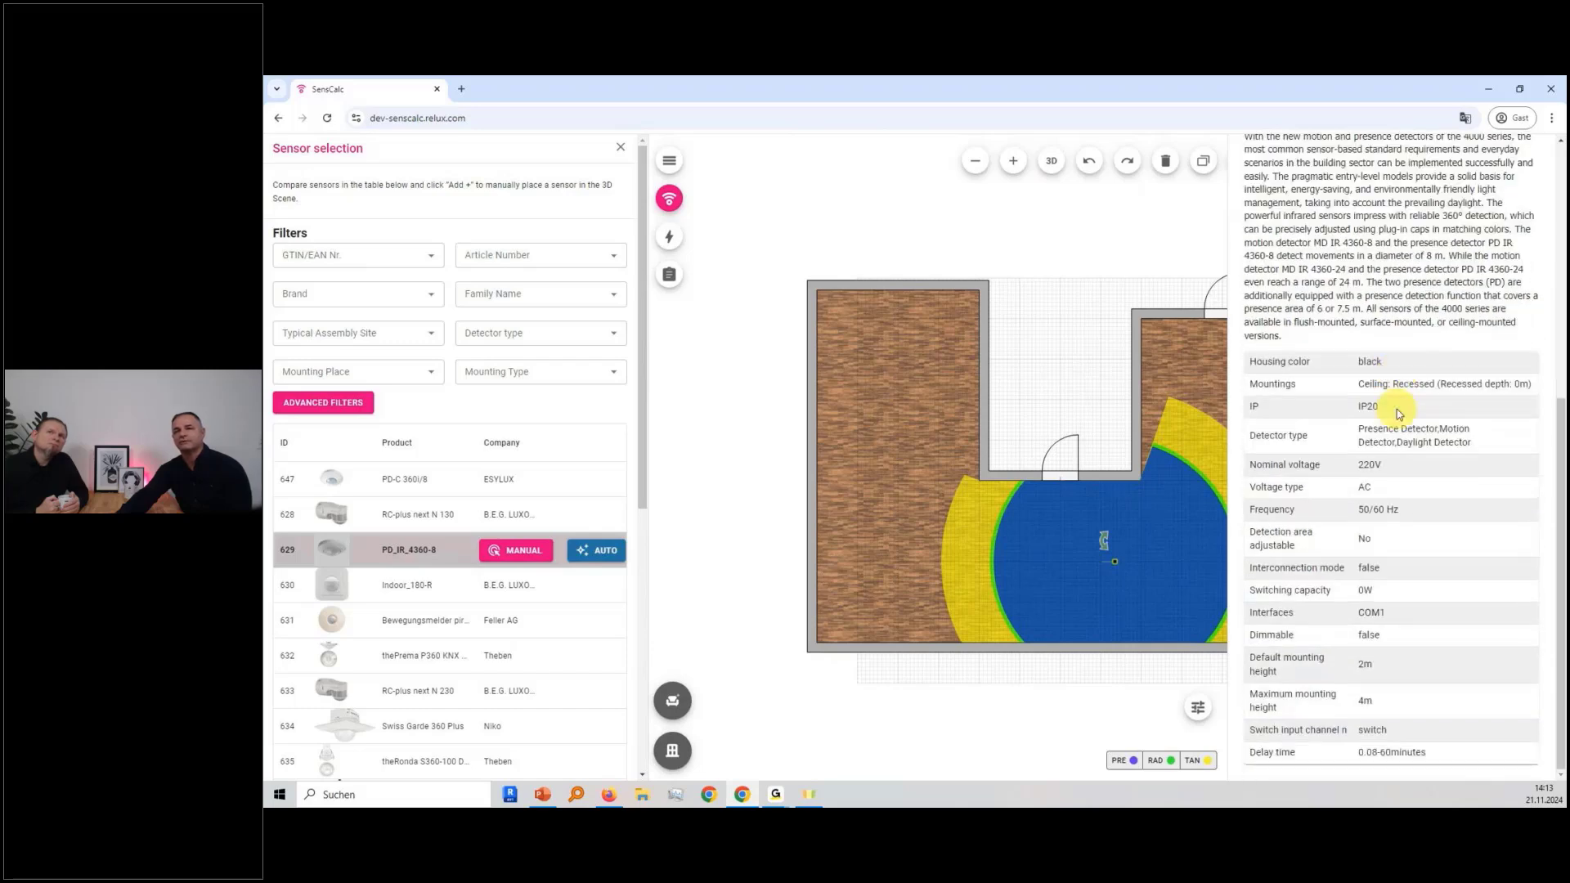
scroll(1396, 409, up, 6)
click(1381, 267)
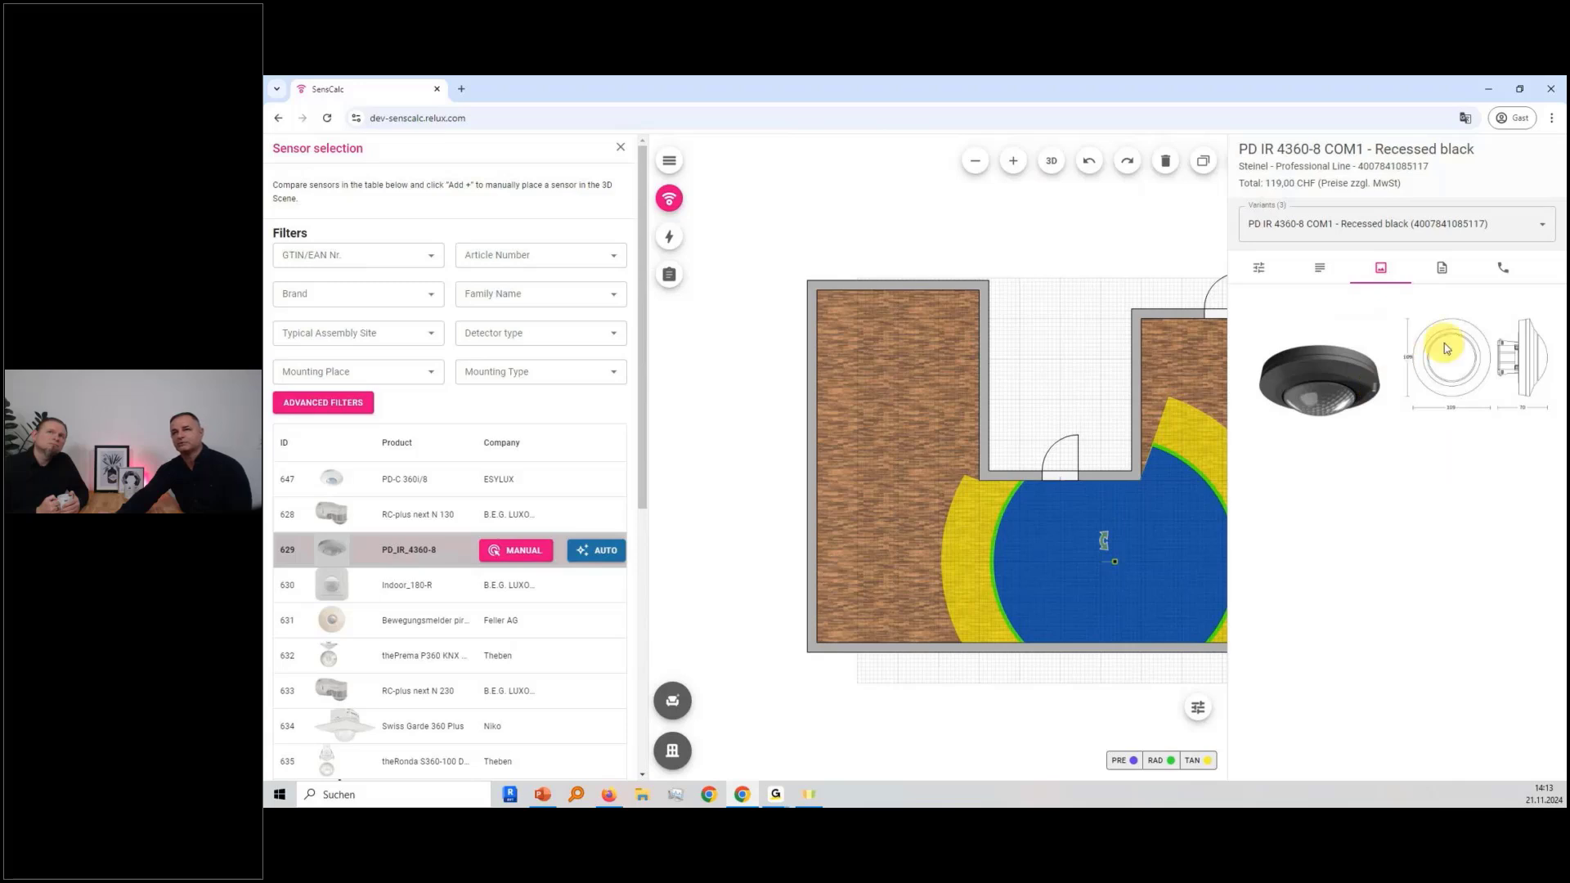
click(1441, 269)
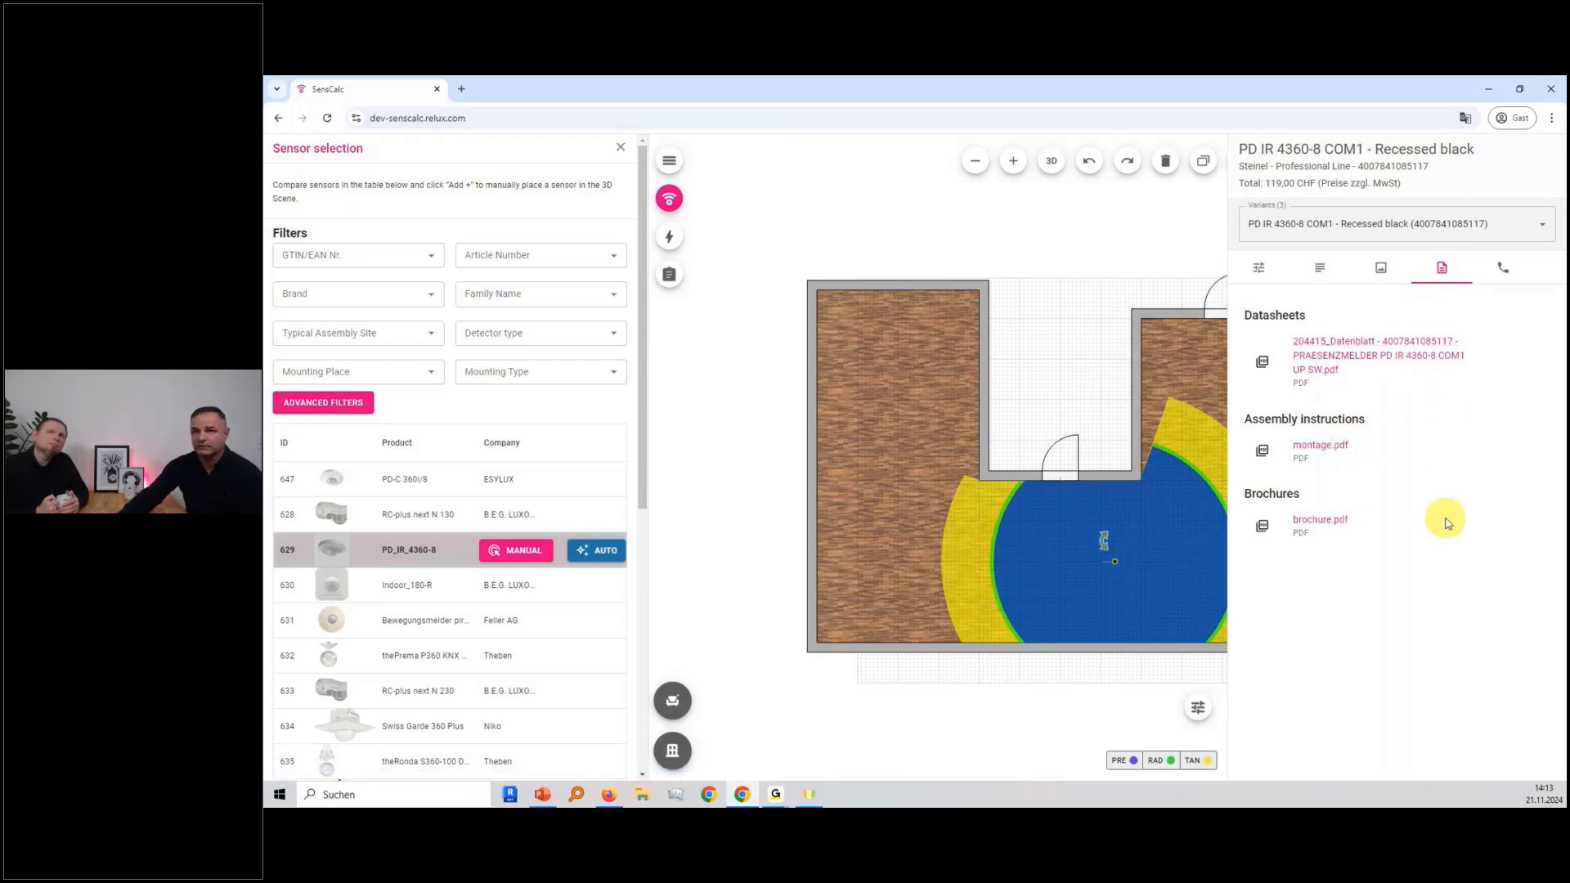
click(1501, 278)
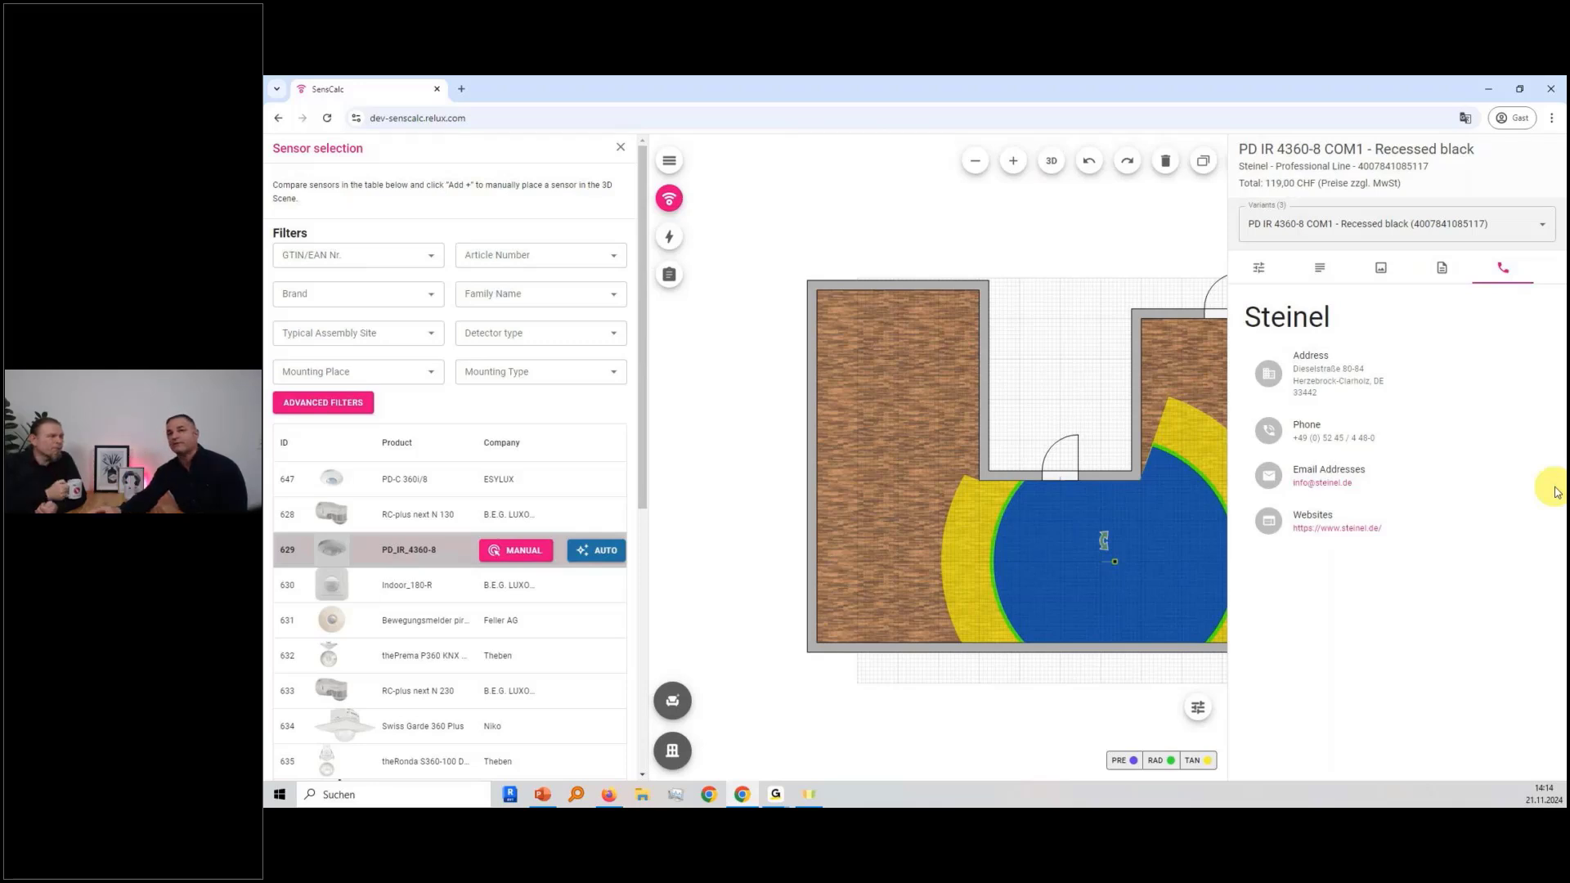
click(1259, 268)
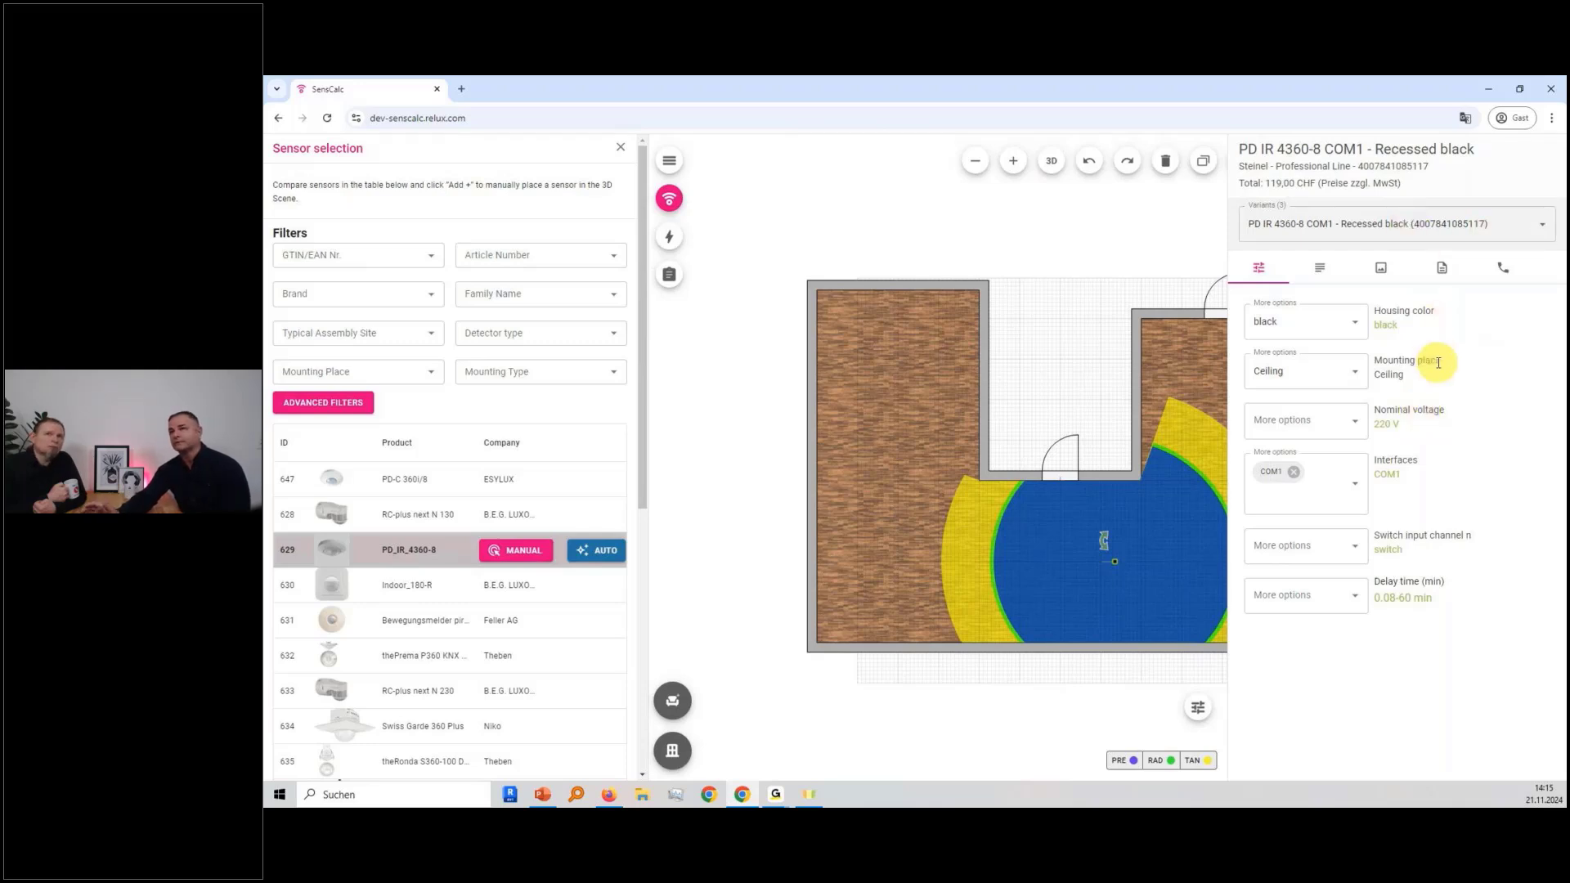
click(1202, 705)
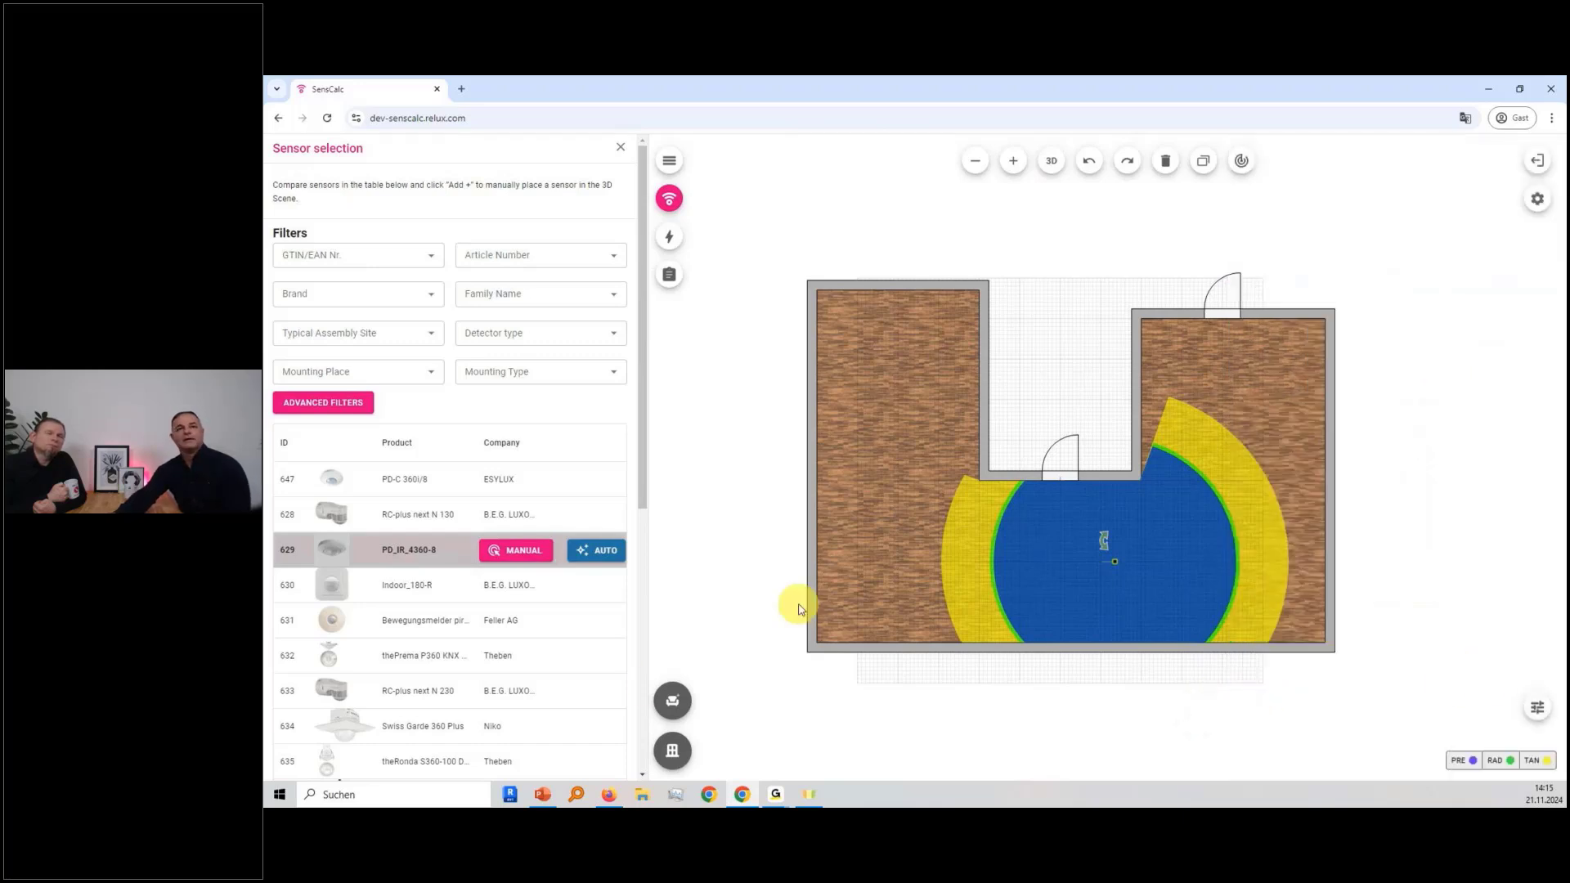
- Automatically place Steinel PD_IR_4360-8 sensors in the room, and replace them with automatically placed Theben thePrema P360 KNX sensors
click(606, 557)
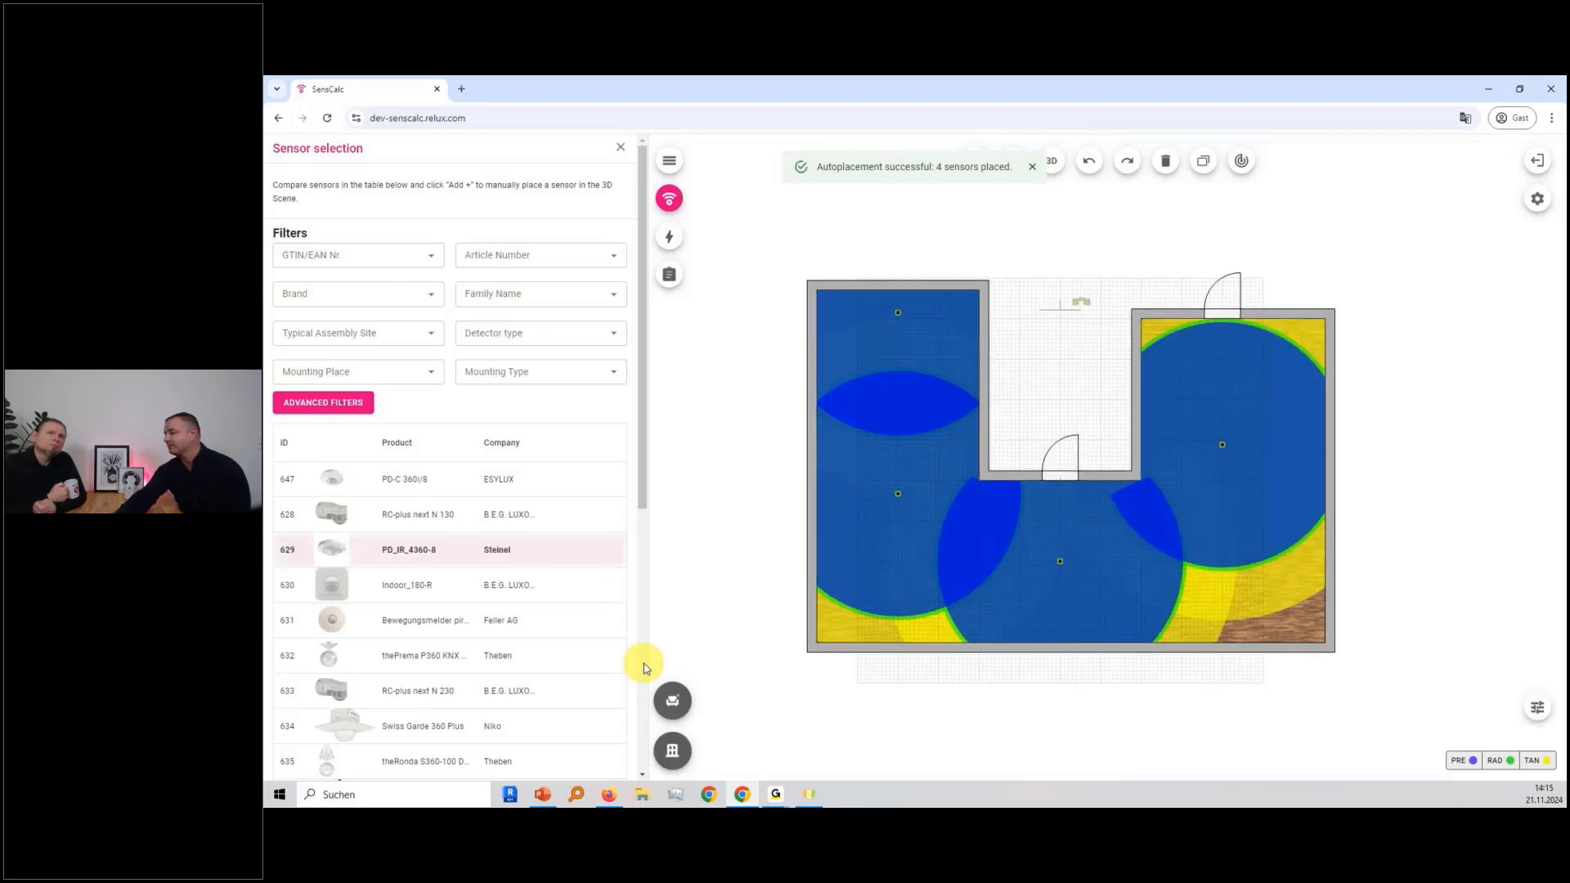
mouse_move(518, 654)
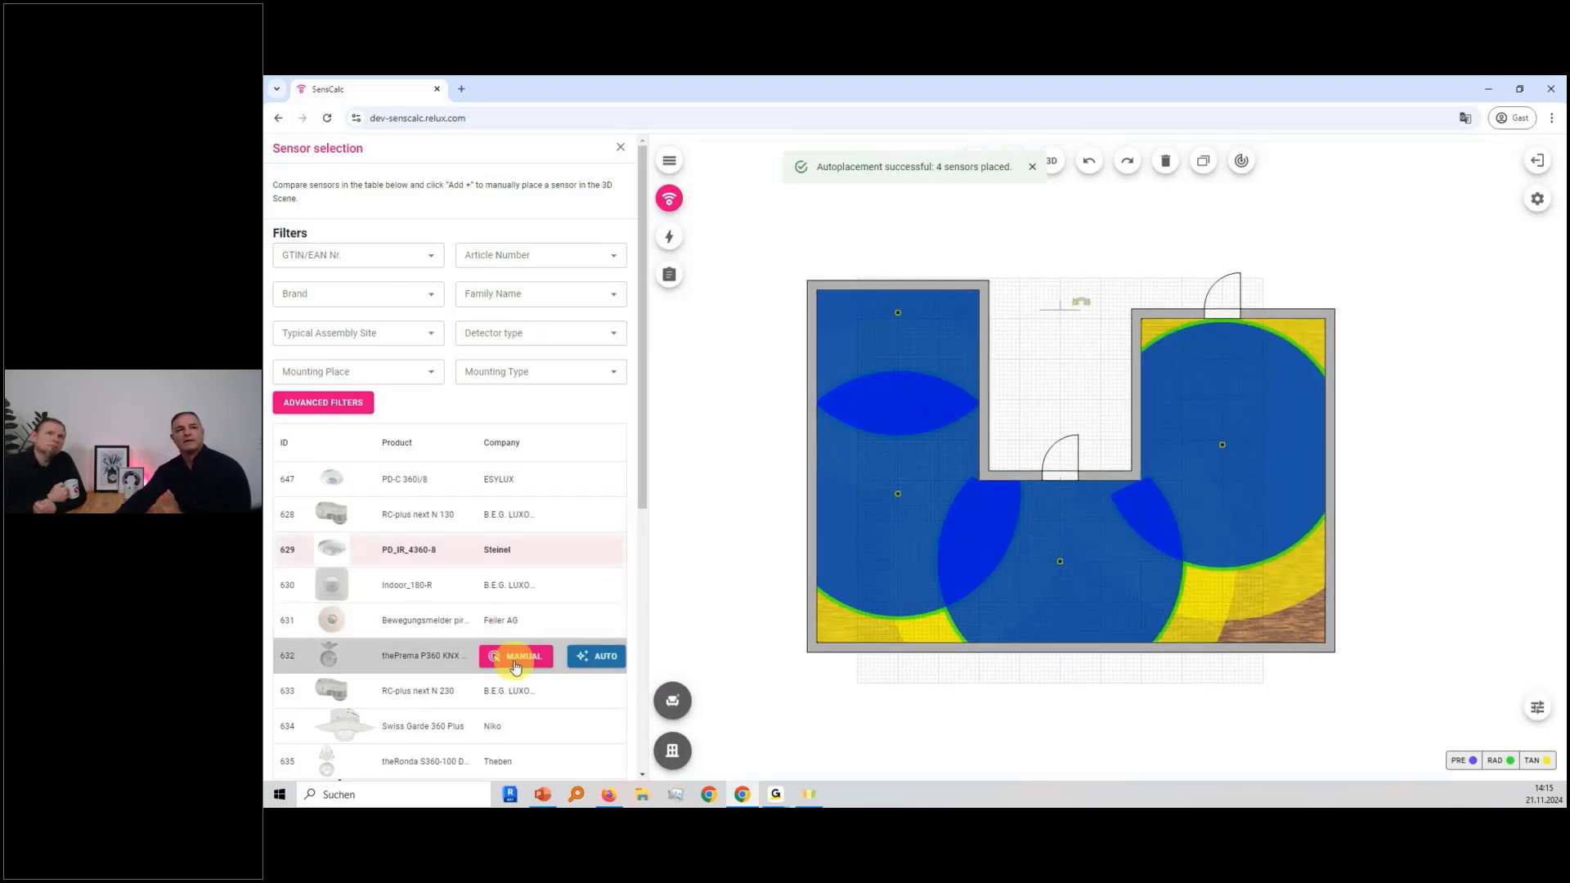
click(597, 655)
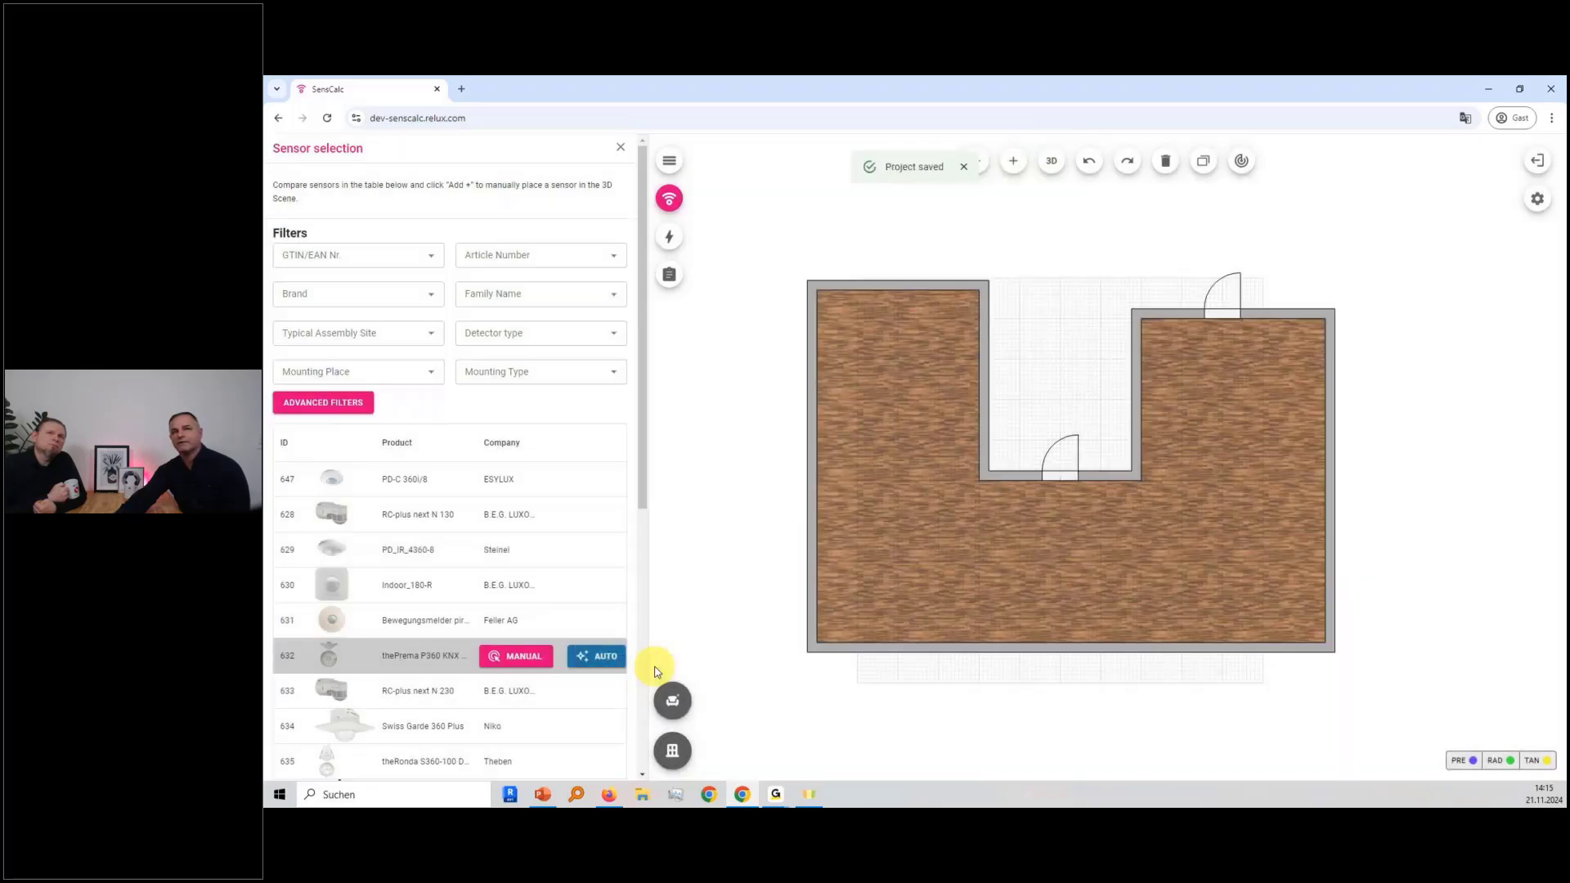
- Automatically place Niko Swiss Garde 360 Plus sensors across the room
scroll(585, 687, down, 1)
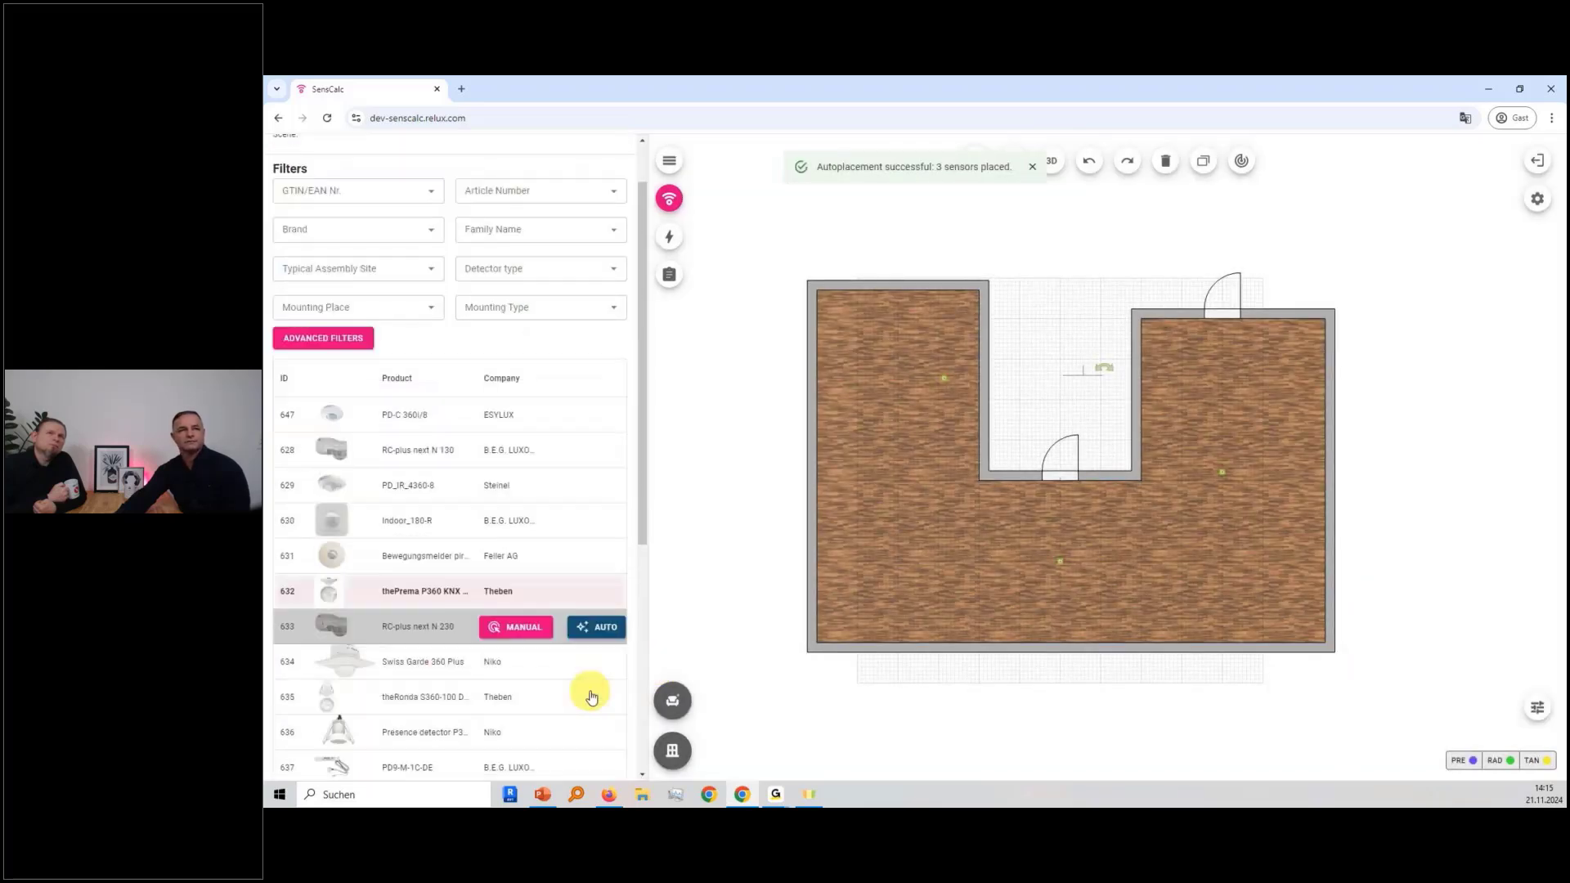
click(604, 664)
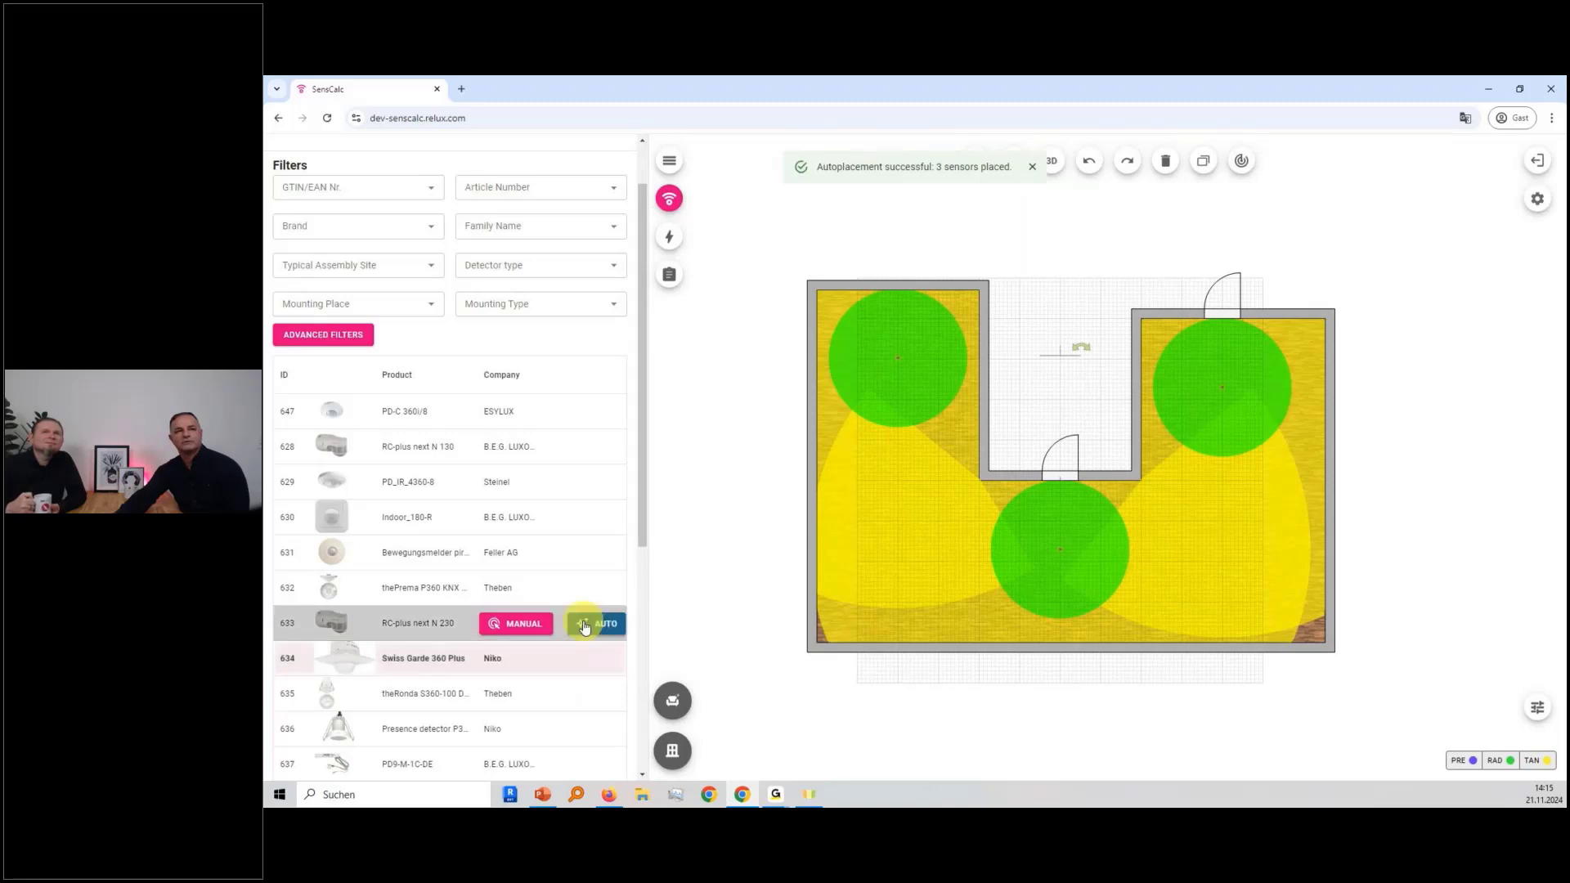
scroll(605, 626, down, 2)
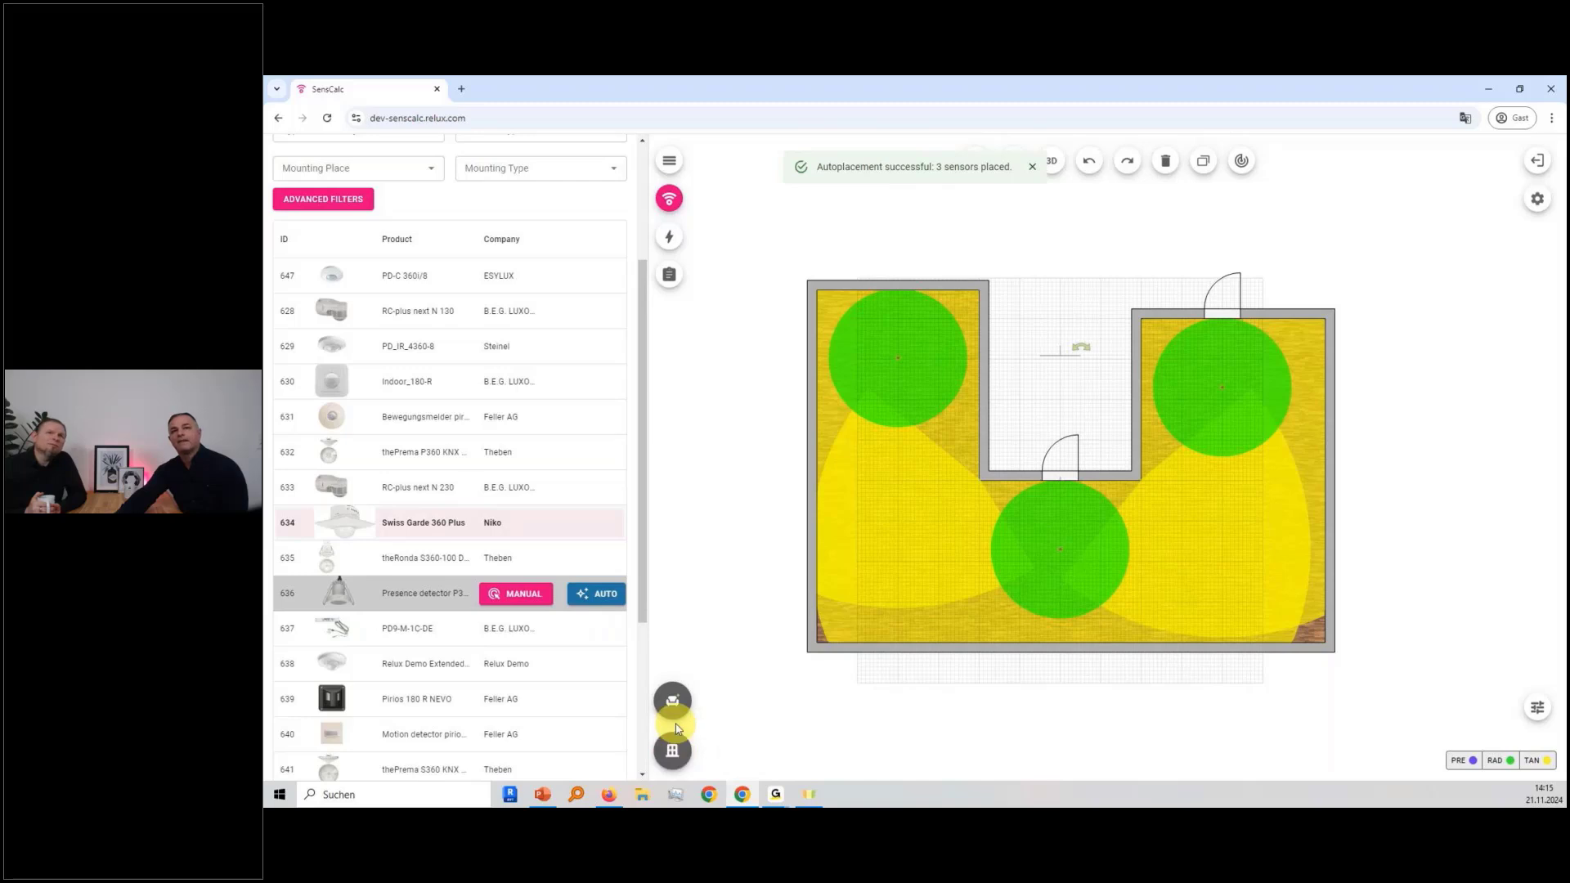
- Move the left wing's Swiss Garde sensor further down the wing and the sensor below the recess door slightly toward the lower right
scroll(904, 396, up, 5)
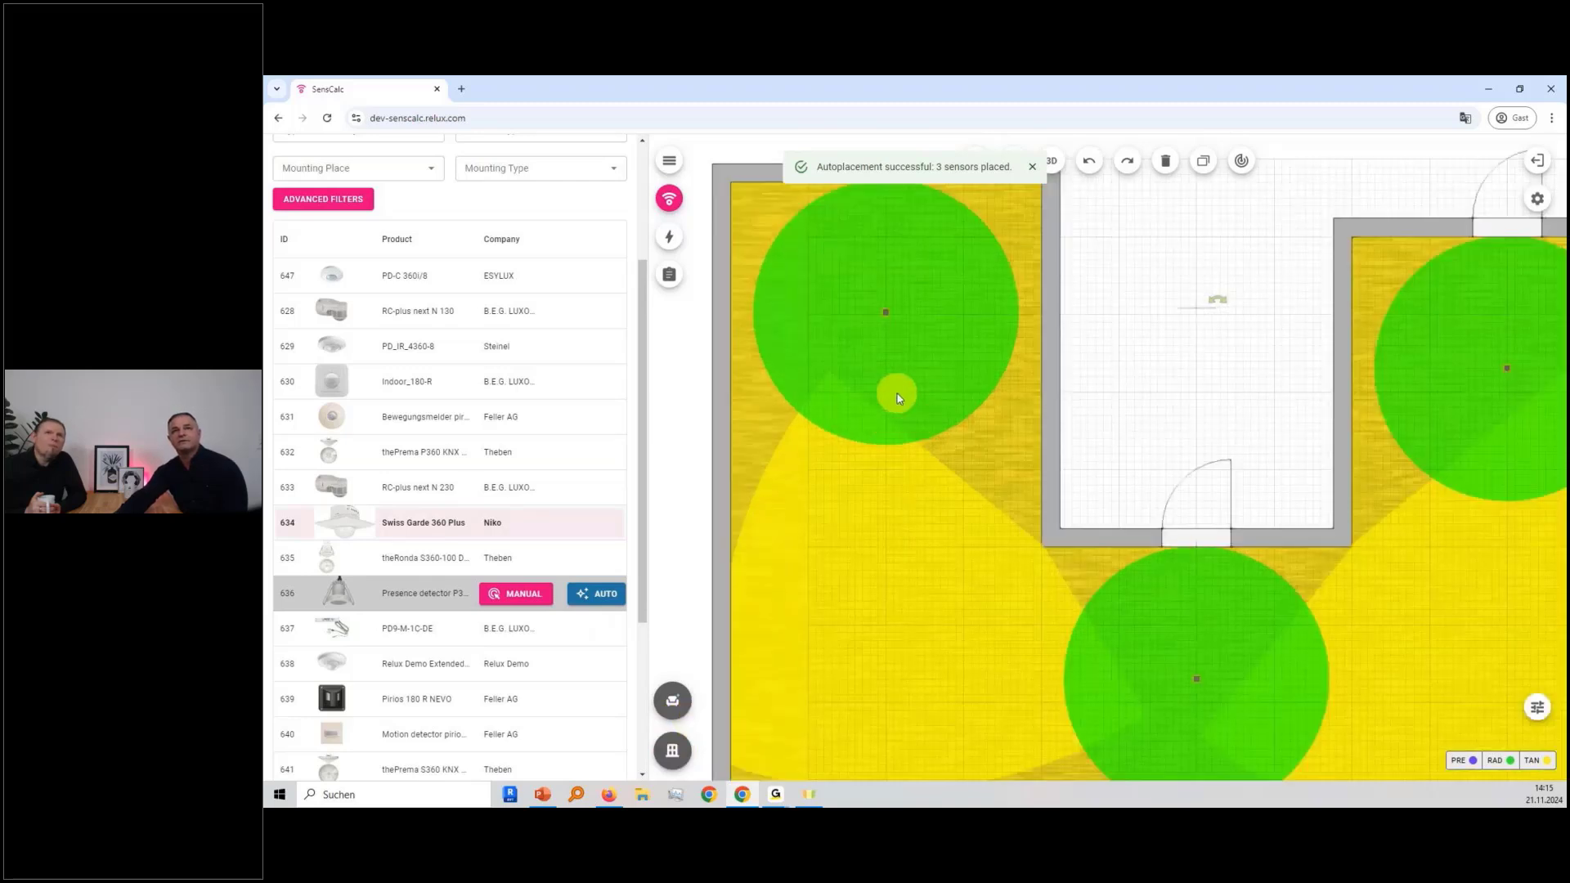
click(891, 316)
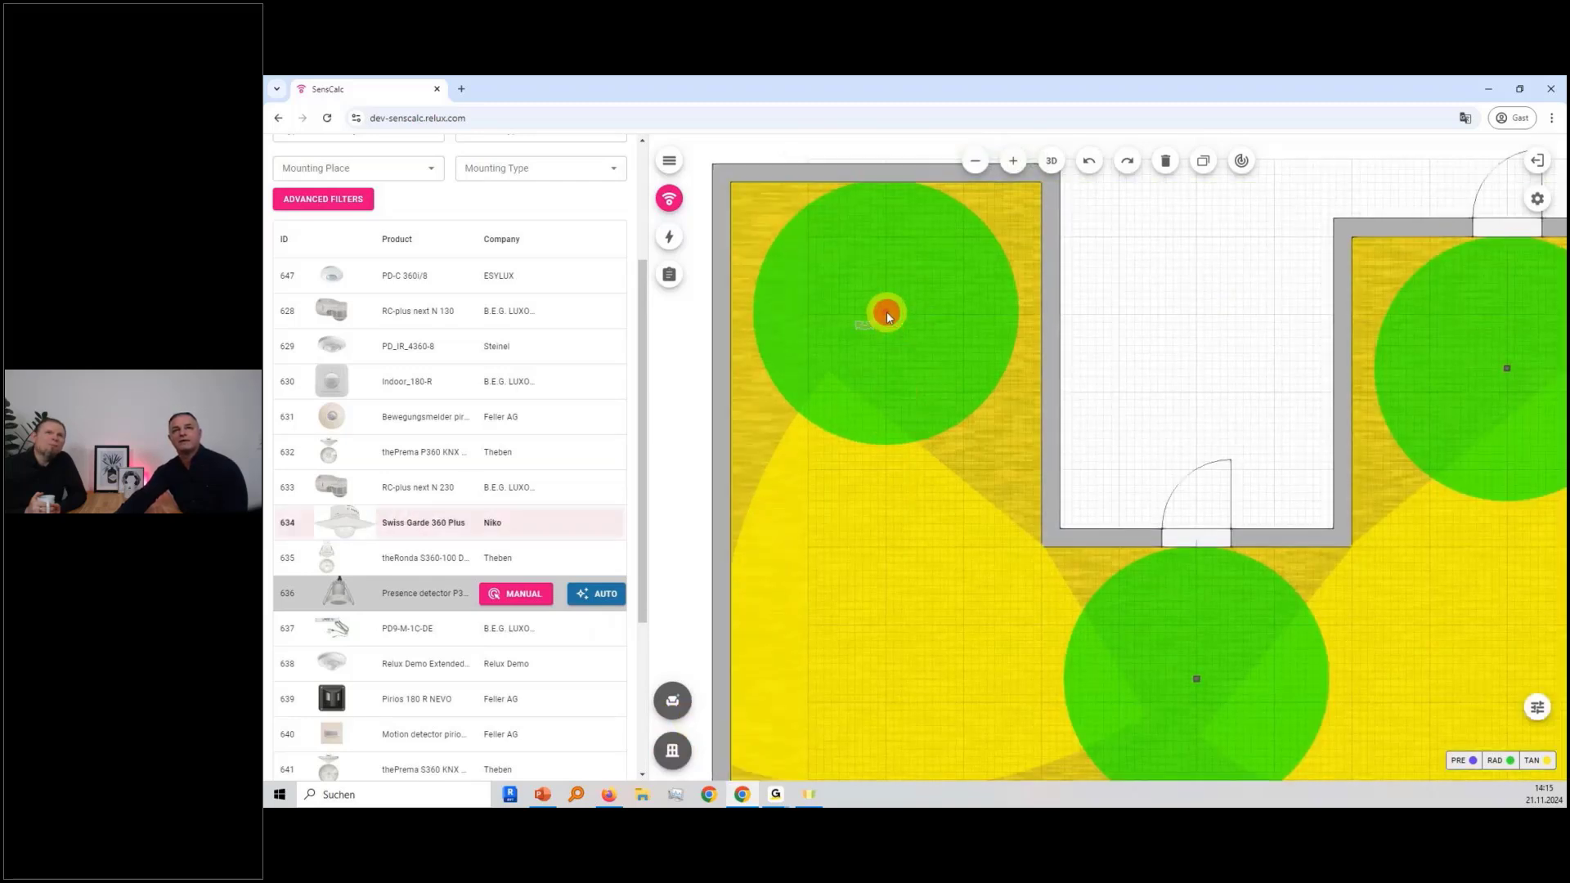
drag(889, 331, 897, 494)
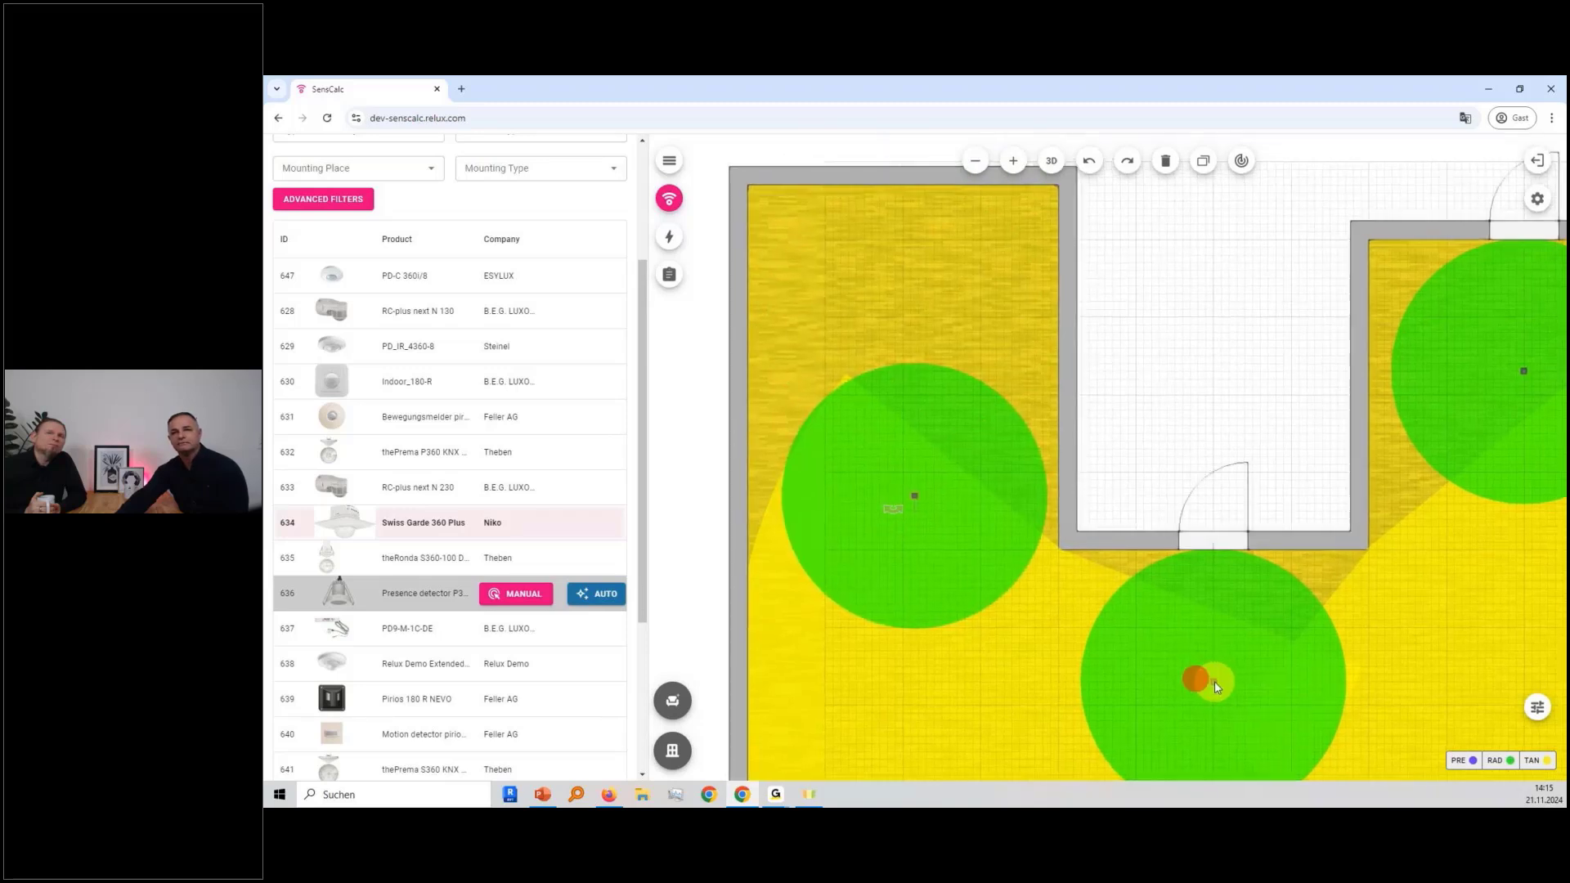
scroll(1196, 683, down, 3)
drag(1196, 651, 1240, 679)
click(1192, 644)
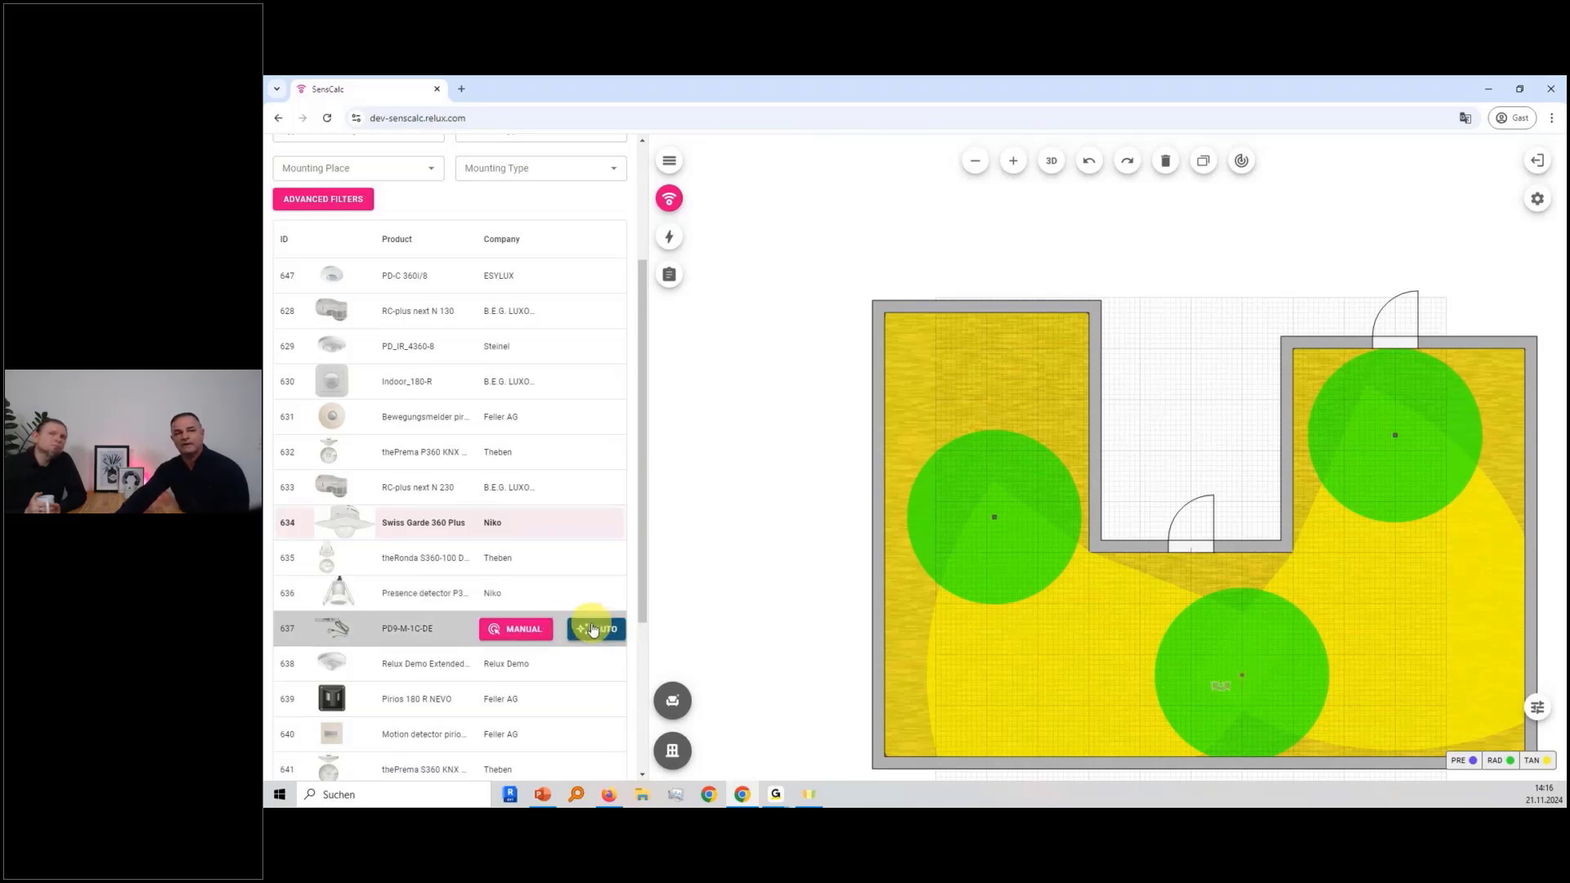
- Automatically place the Relux Demo Extended sensor (ID 638) across the whole room
click(606, 670)
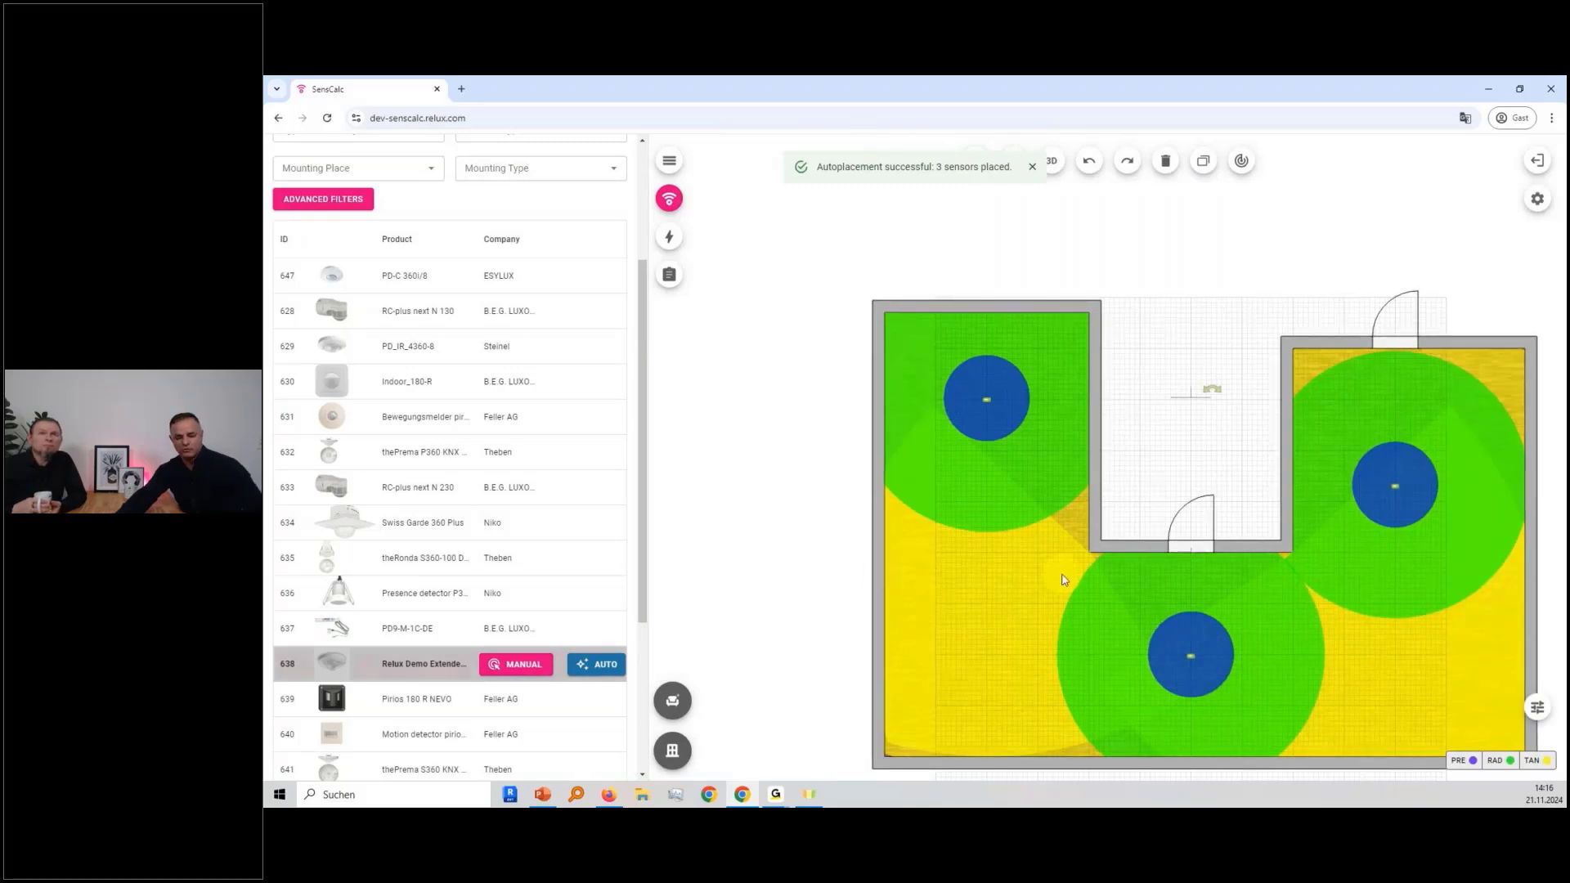
drag(1059, 584, 974, 469)
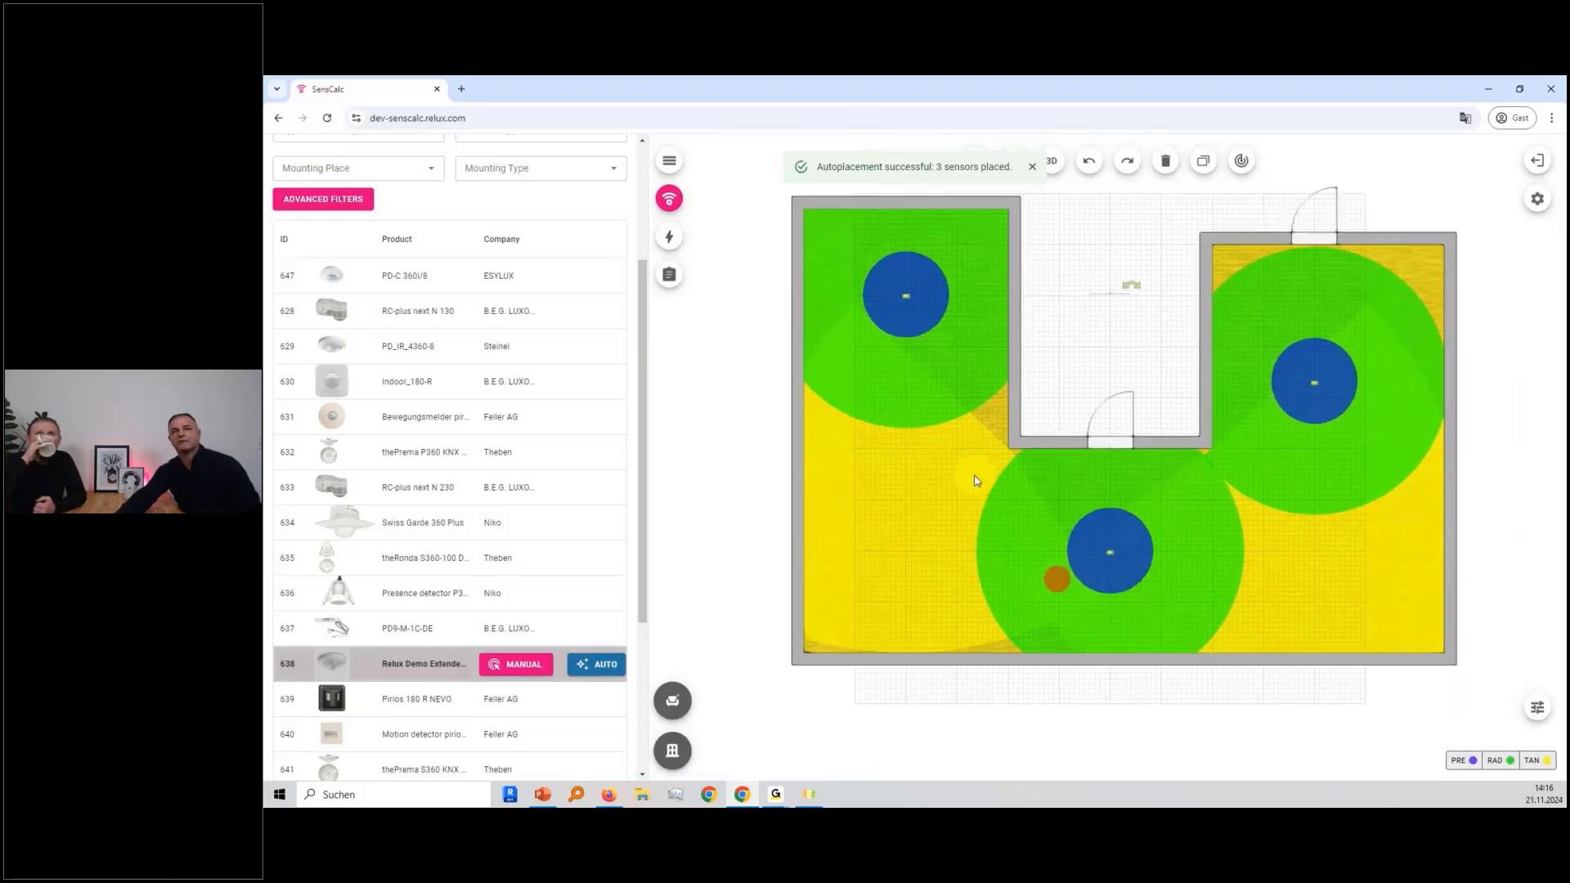
- Add a cylinder as a column and place it in the room's lower left area, beside the green zone of the lower sensor
click(668, 711)
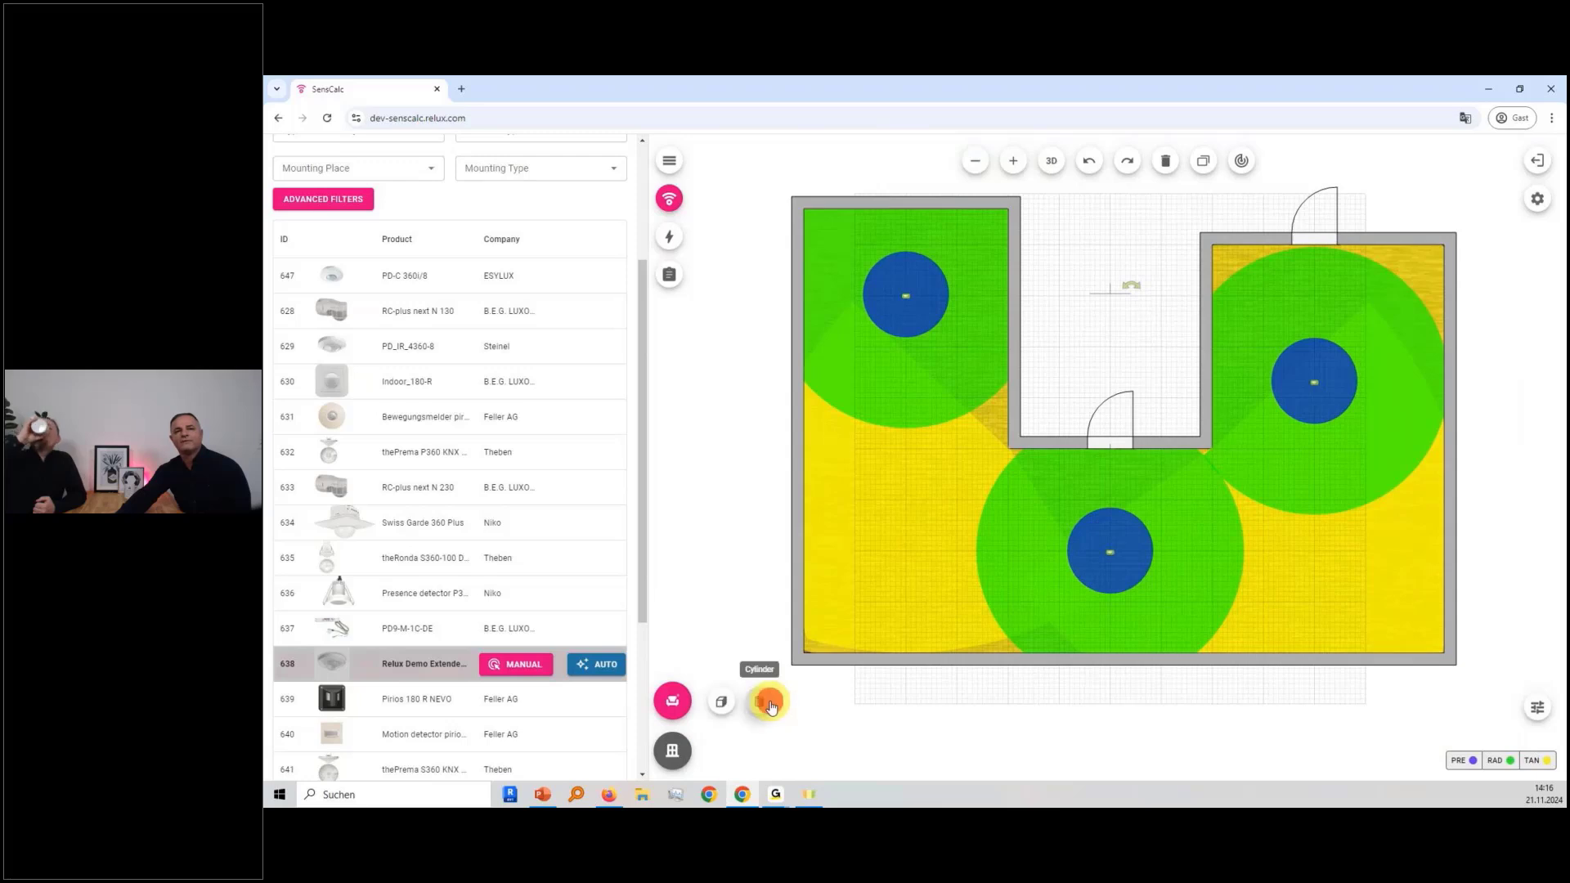
click(759, 701)
drag(914, 460, 961, 563)
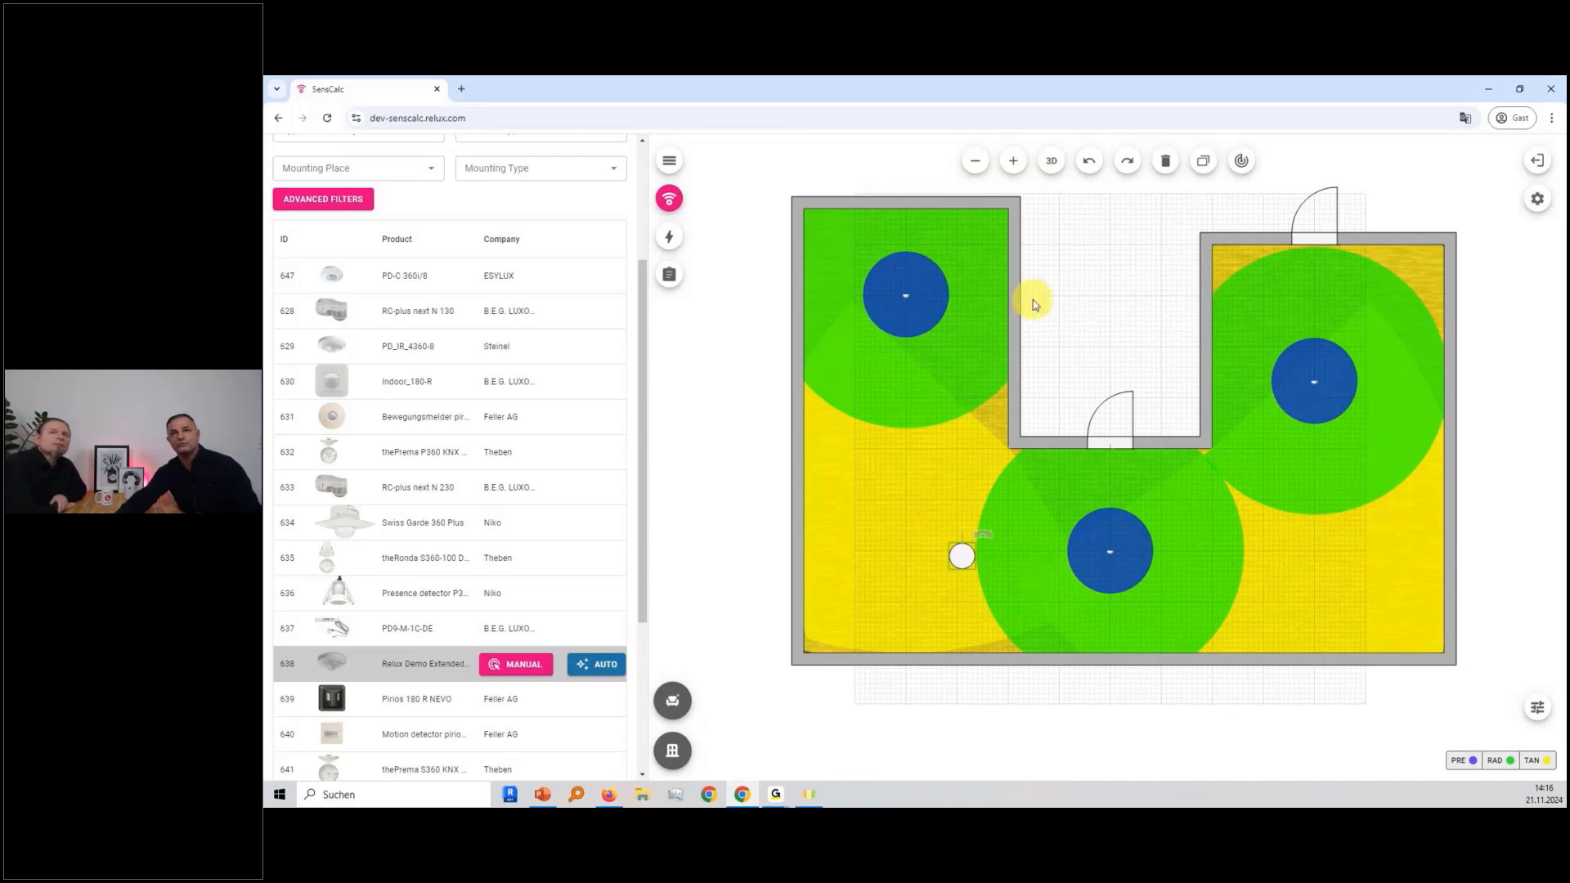
- Copy the column into the right wing just below its sensor and recalculate the sensor detection areas
click(1203, 166)
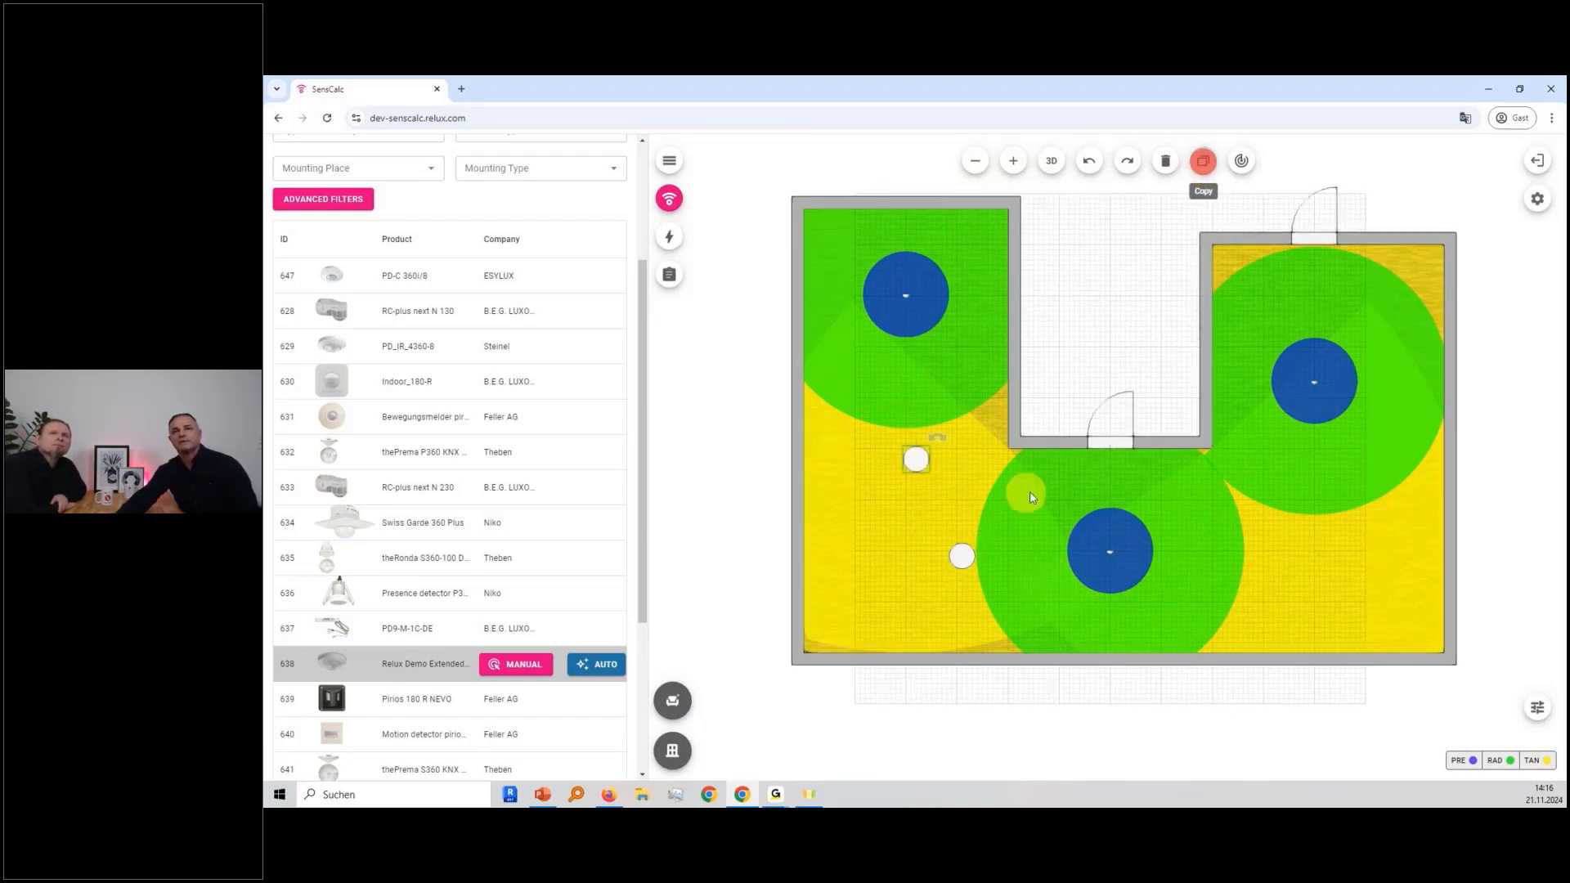
click(1305, 471)
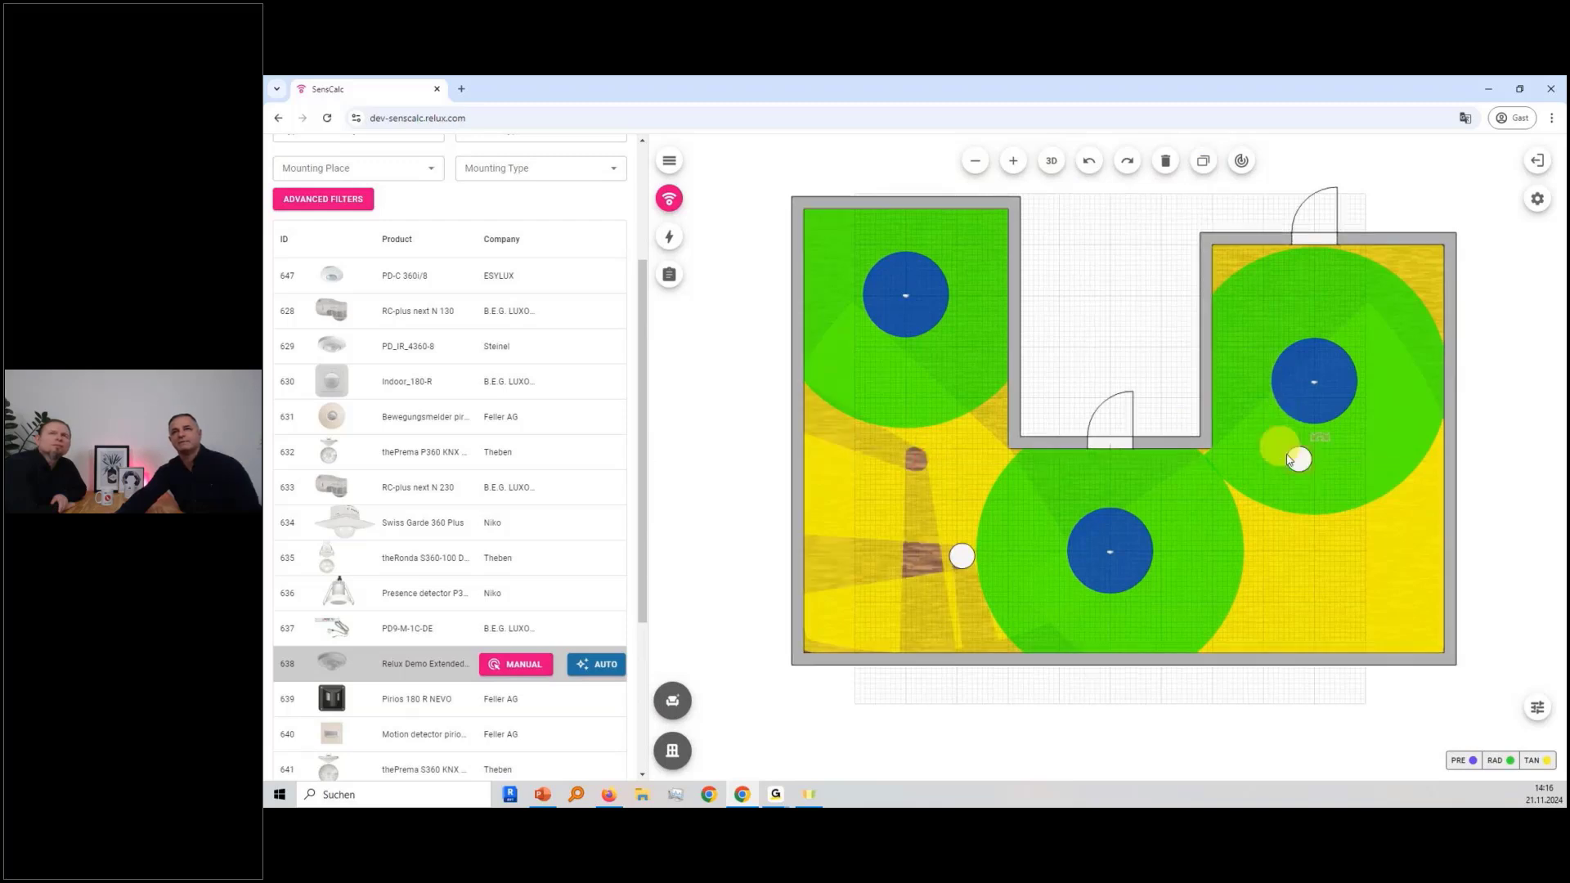
click(1248, 162)
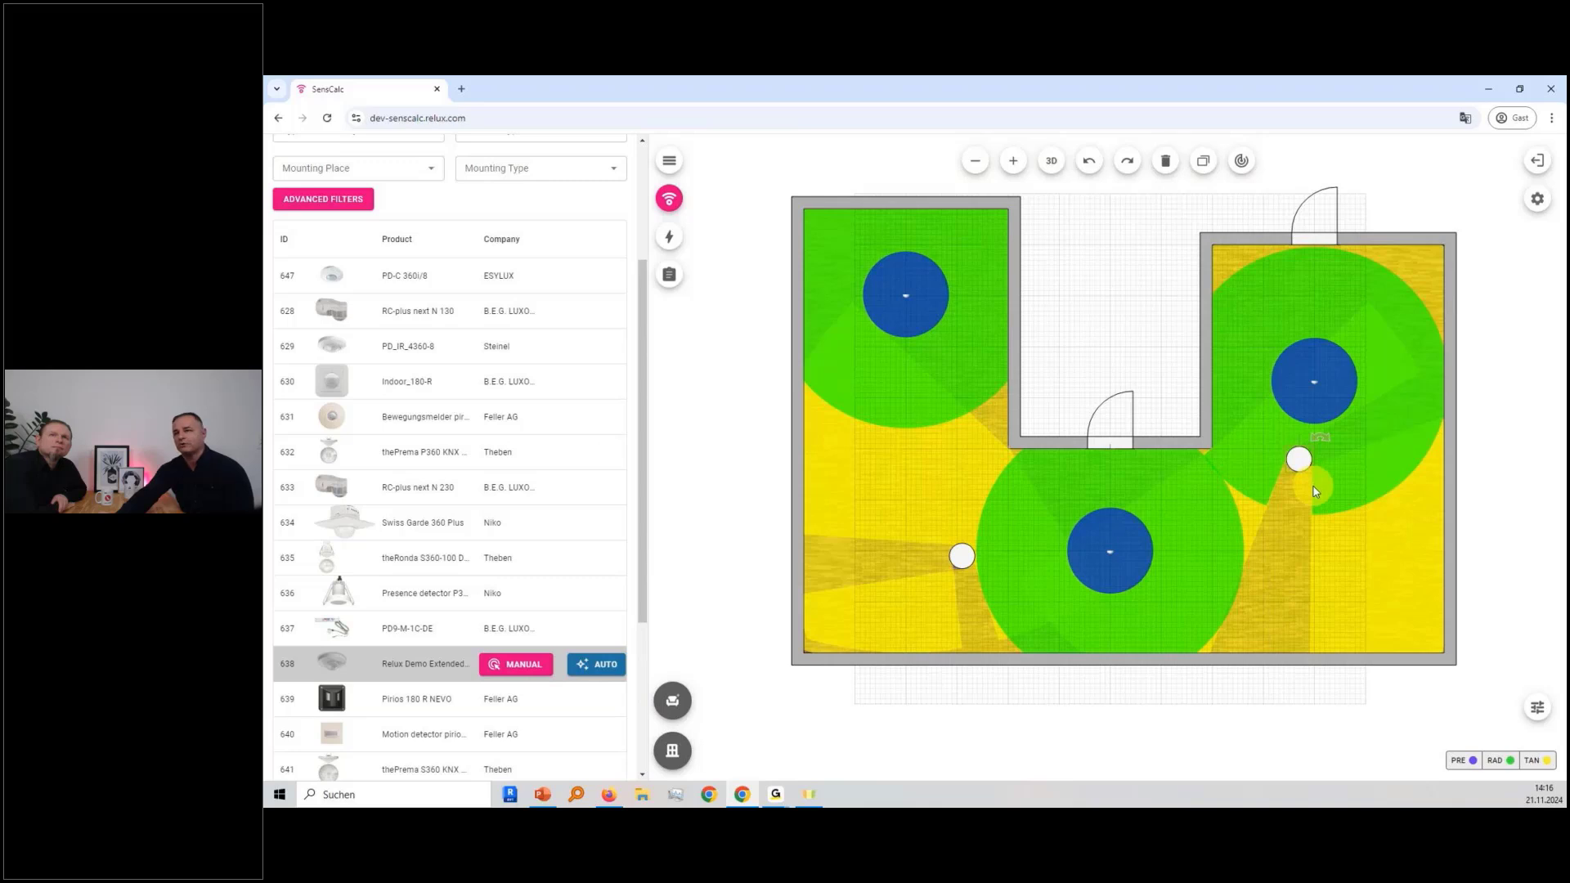
- Examine in 3D how the right wing's column shadows the sensor's detection area
click(1056, 164)
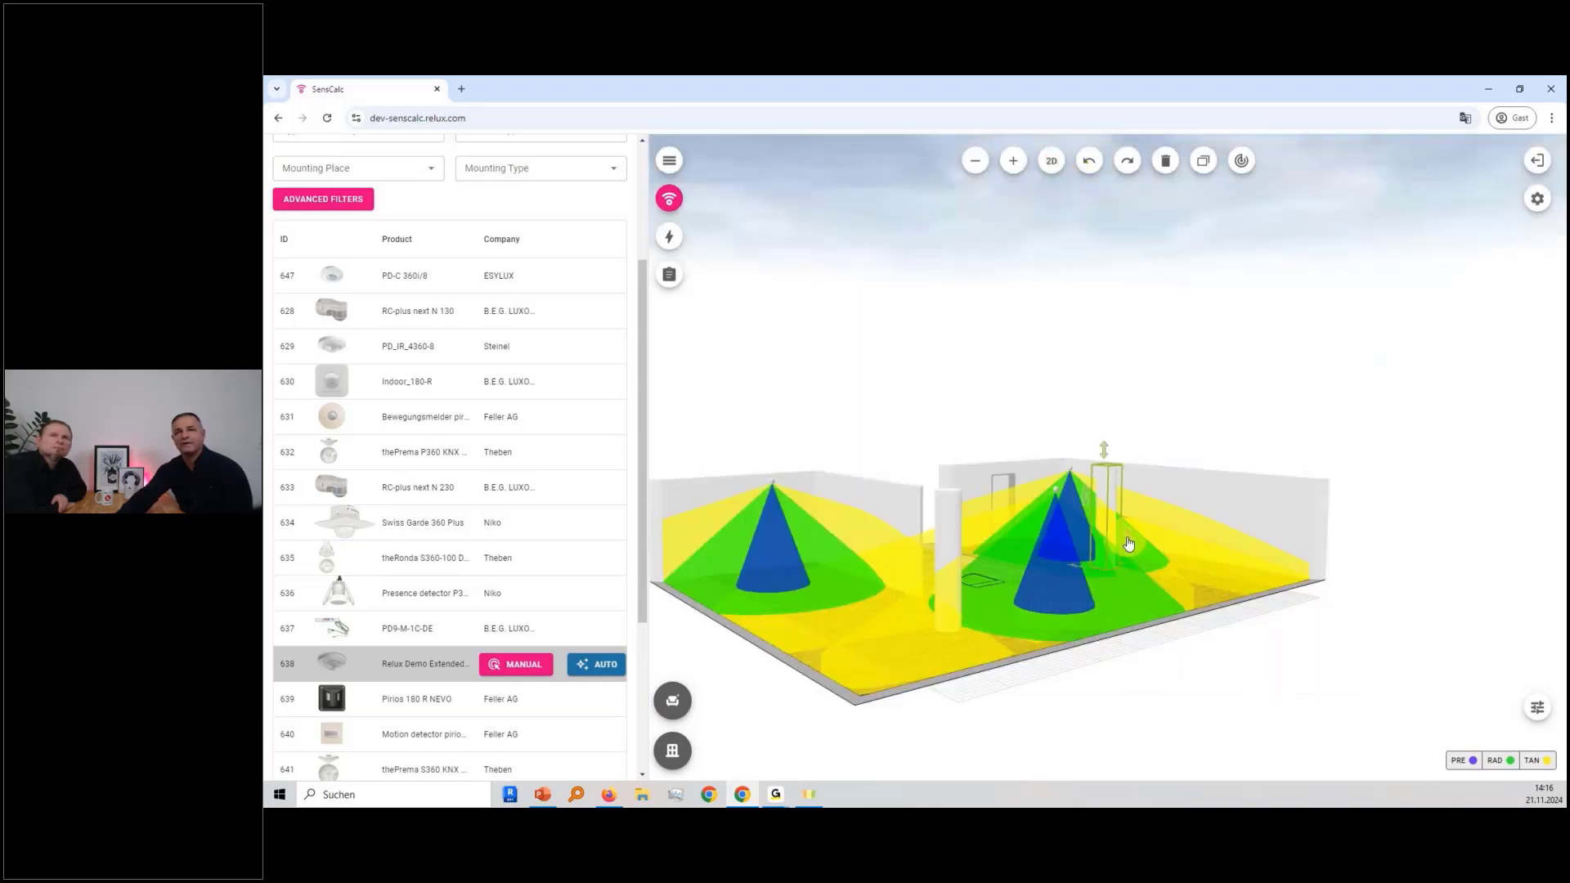
scroll(1127, 544, up, 5)
scroll(1128, 542, up, 3)
drag(1129, 543, 1045, 591)
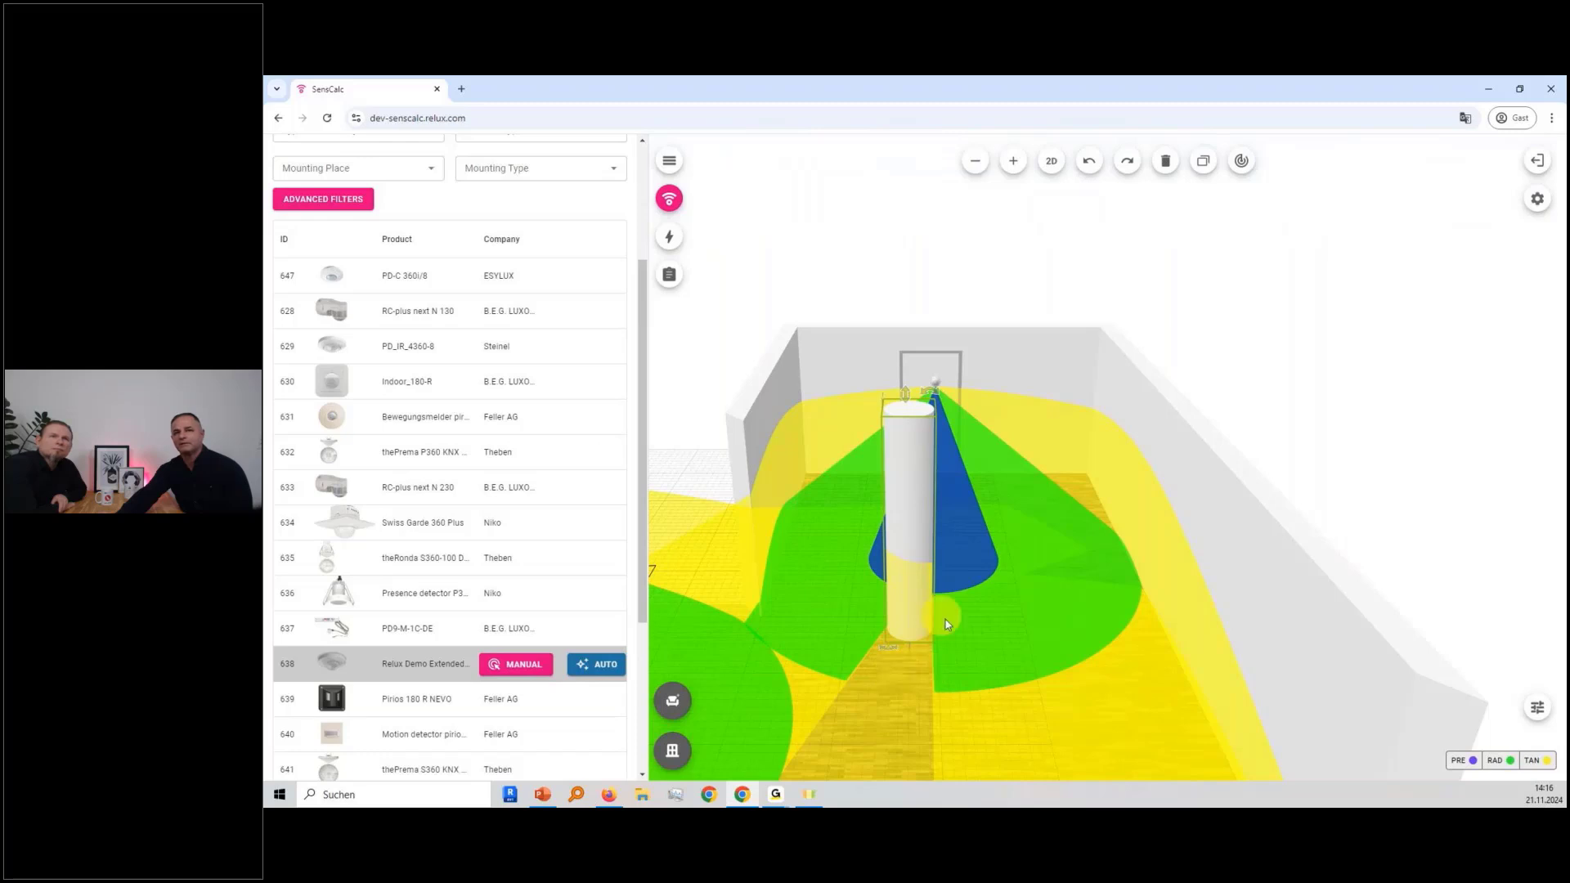
scroll(941, 622, down, 6)
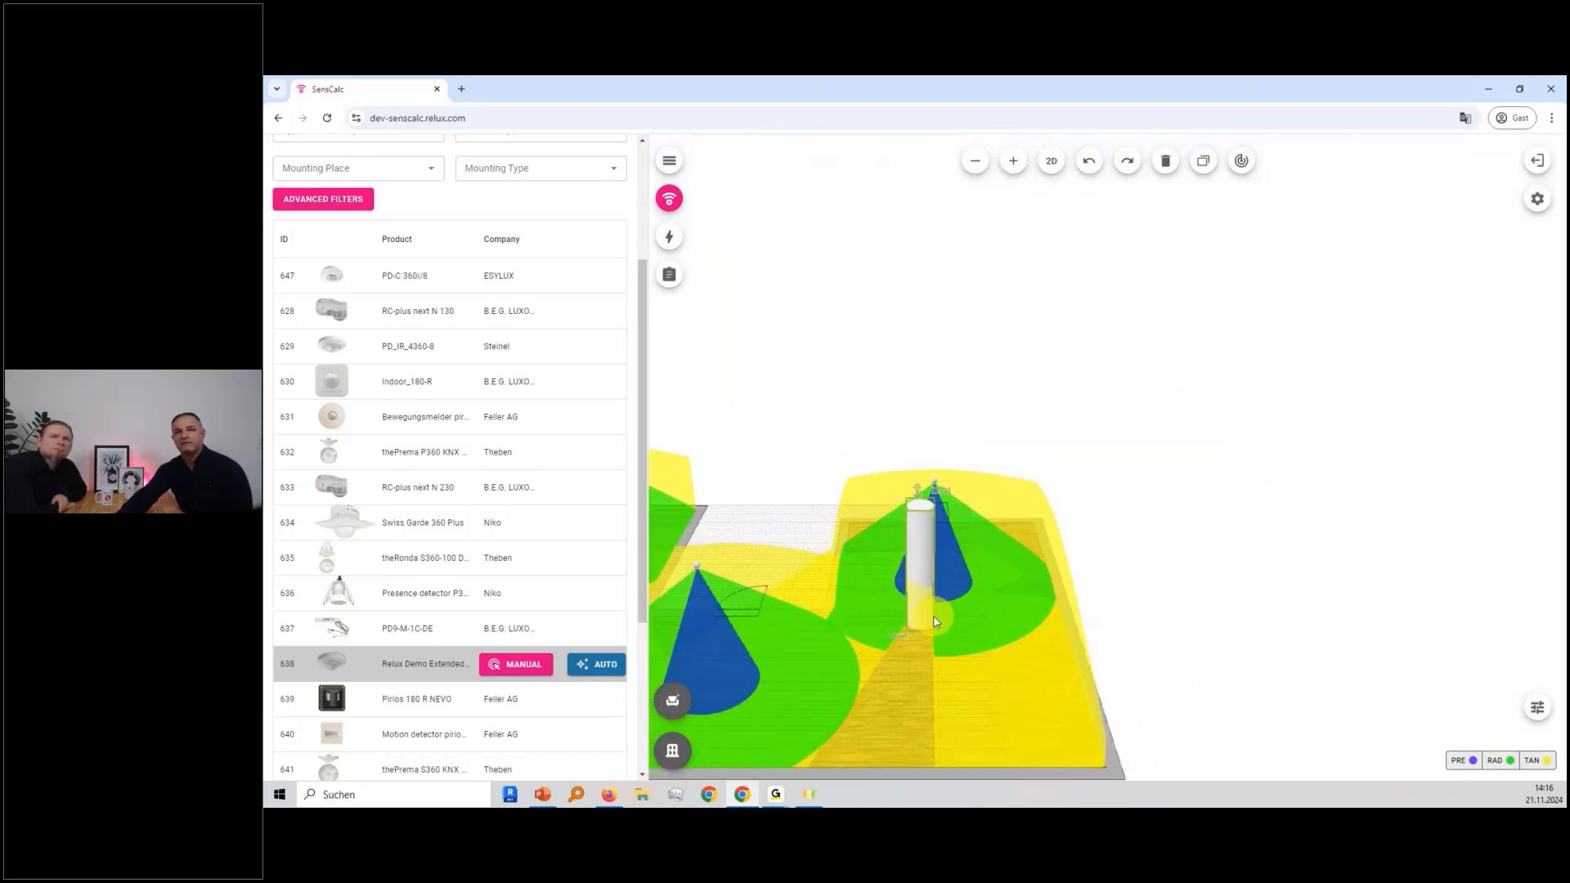
- In the 2D plan, move the left column up and to the left, and recalculate the sensor detection areas
click(1052, 161)
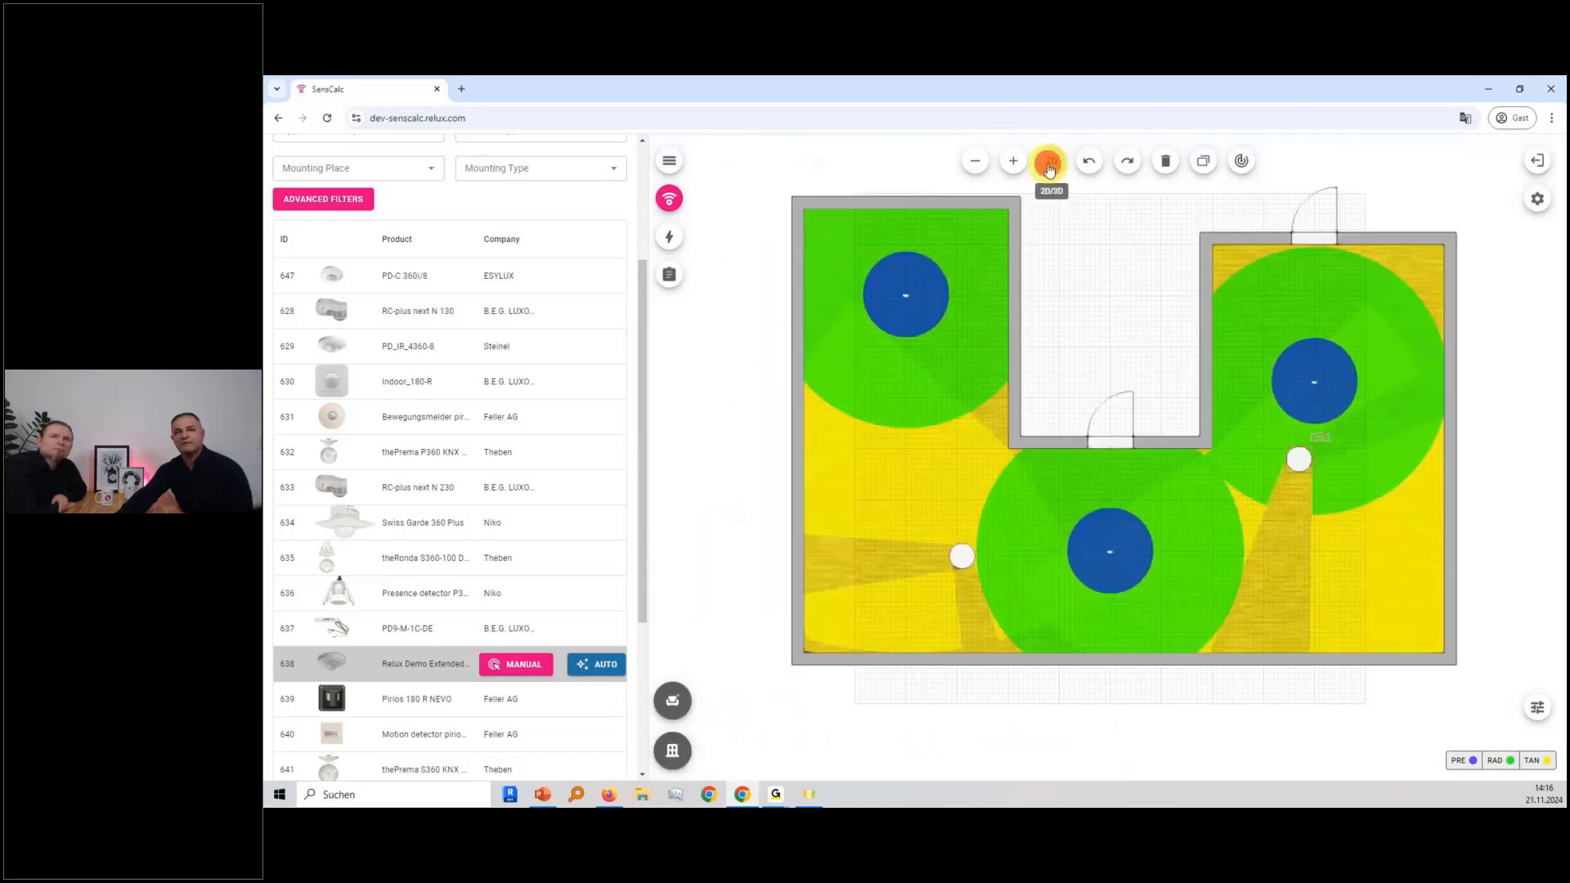
drag(965, 559, 910, 465)
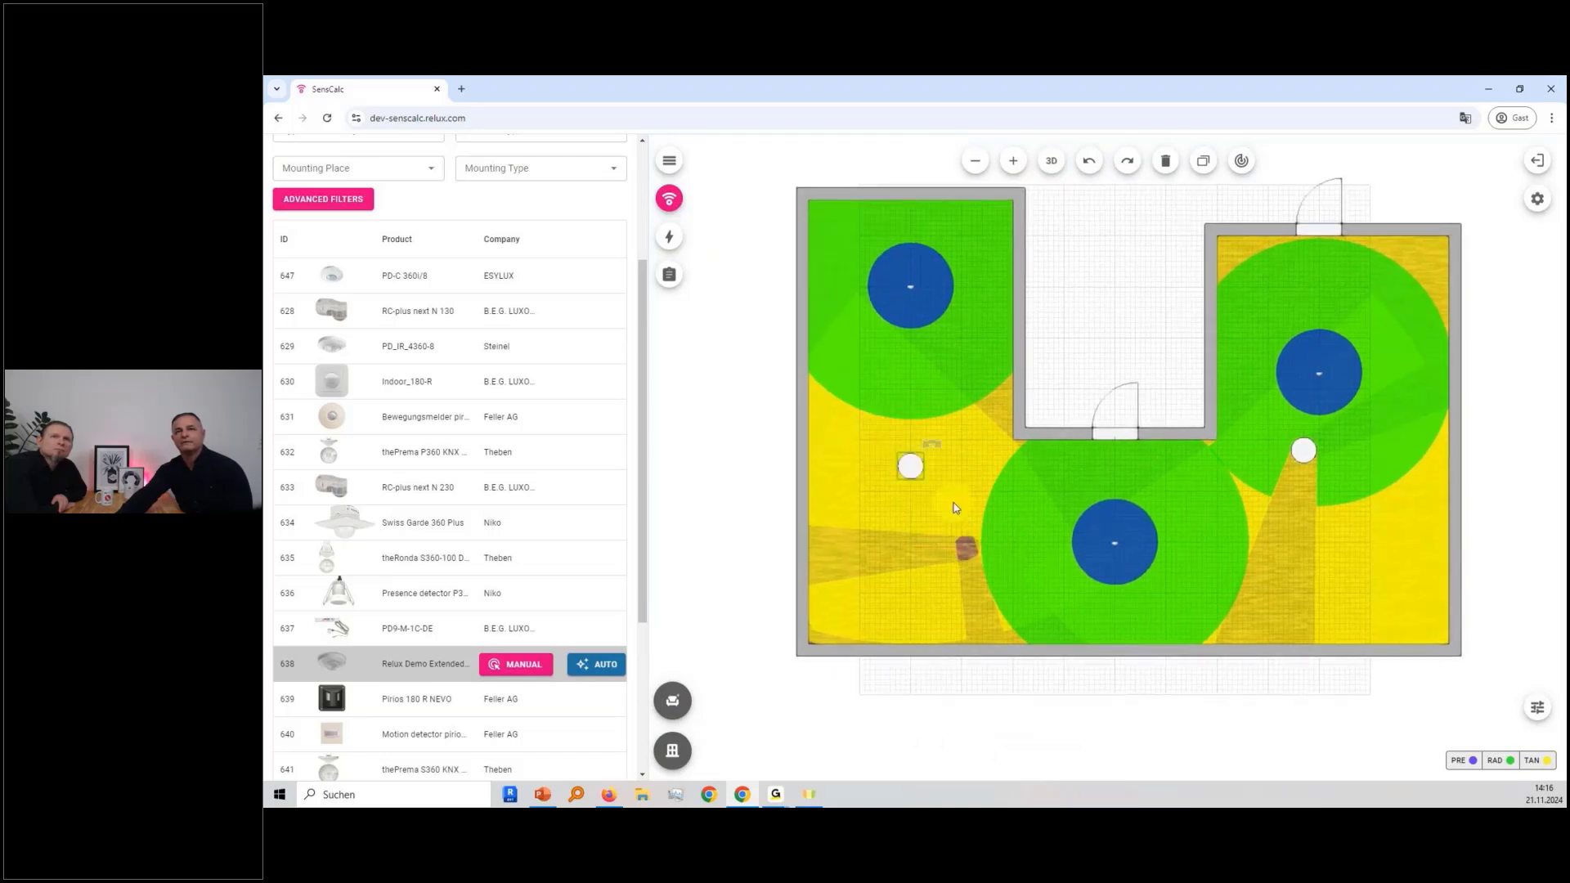
click(1241, 162)
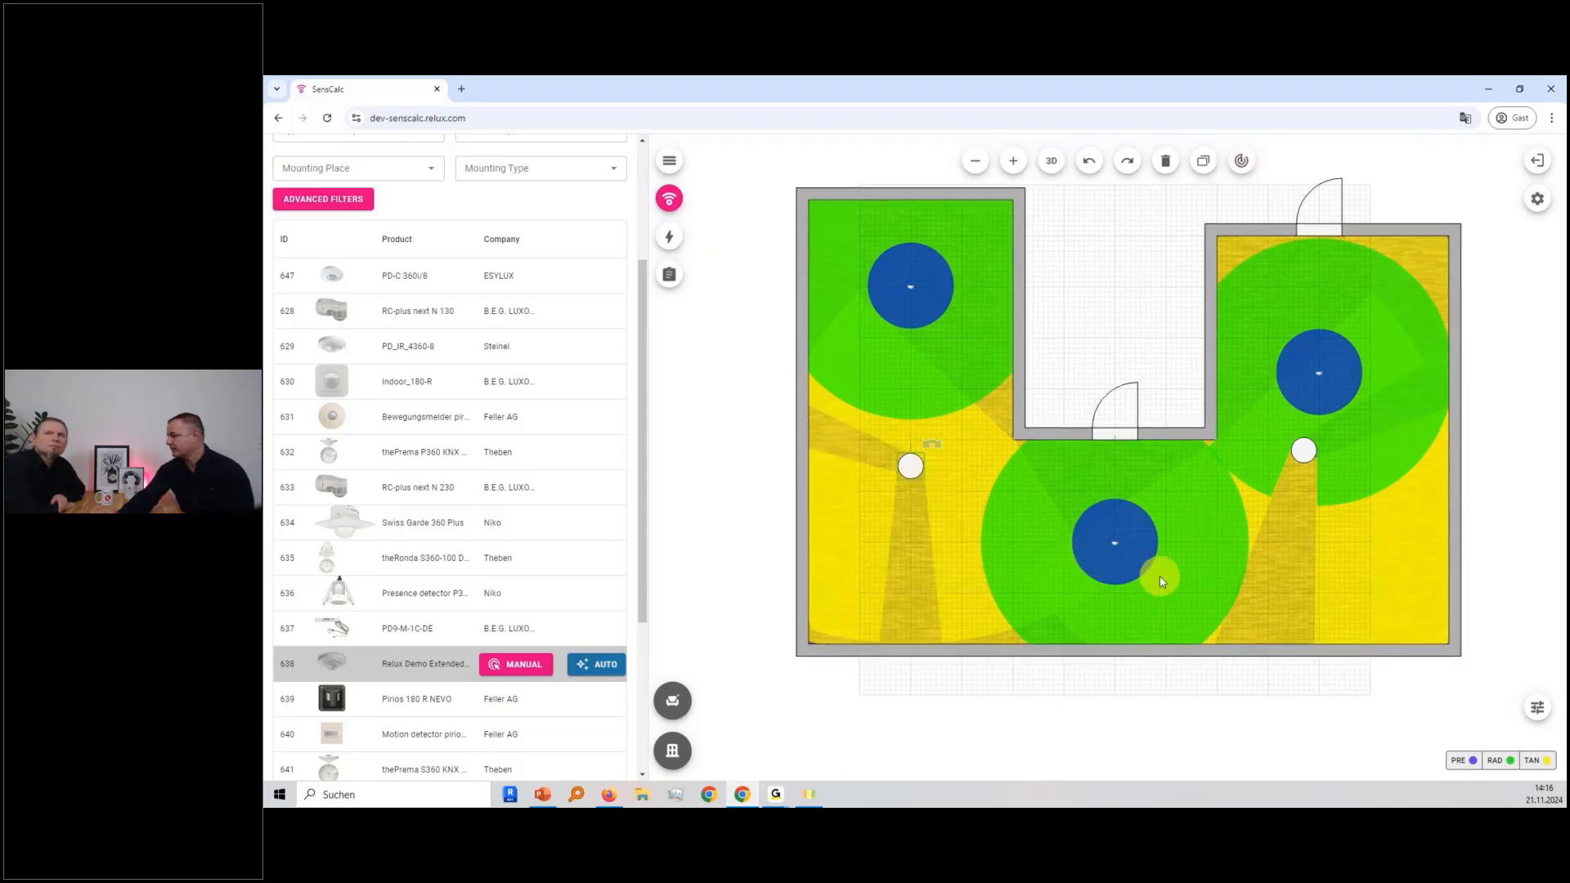
- Add a box to the lower right of the left column and place a copy directly against its right side
click(722, 707)
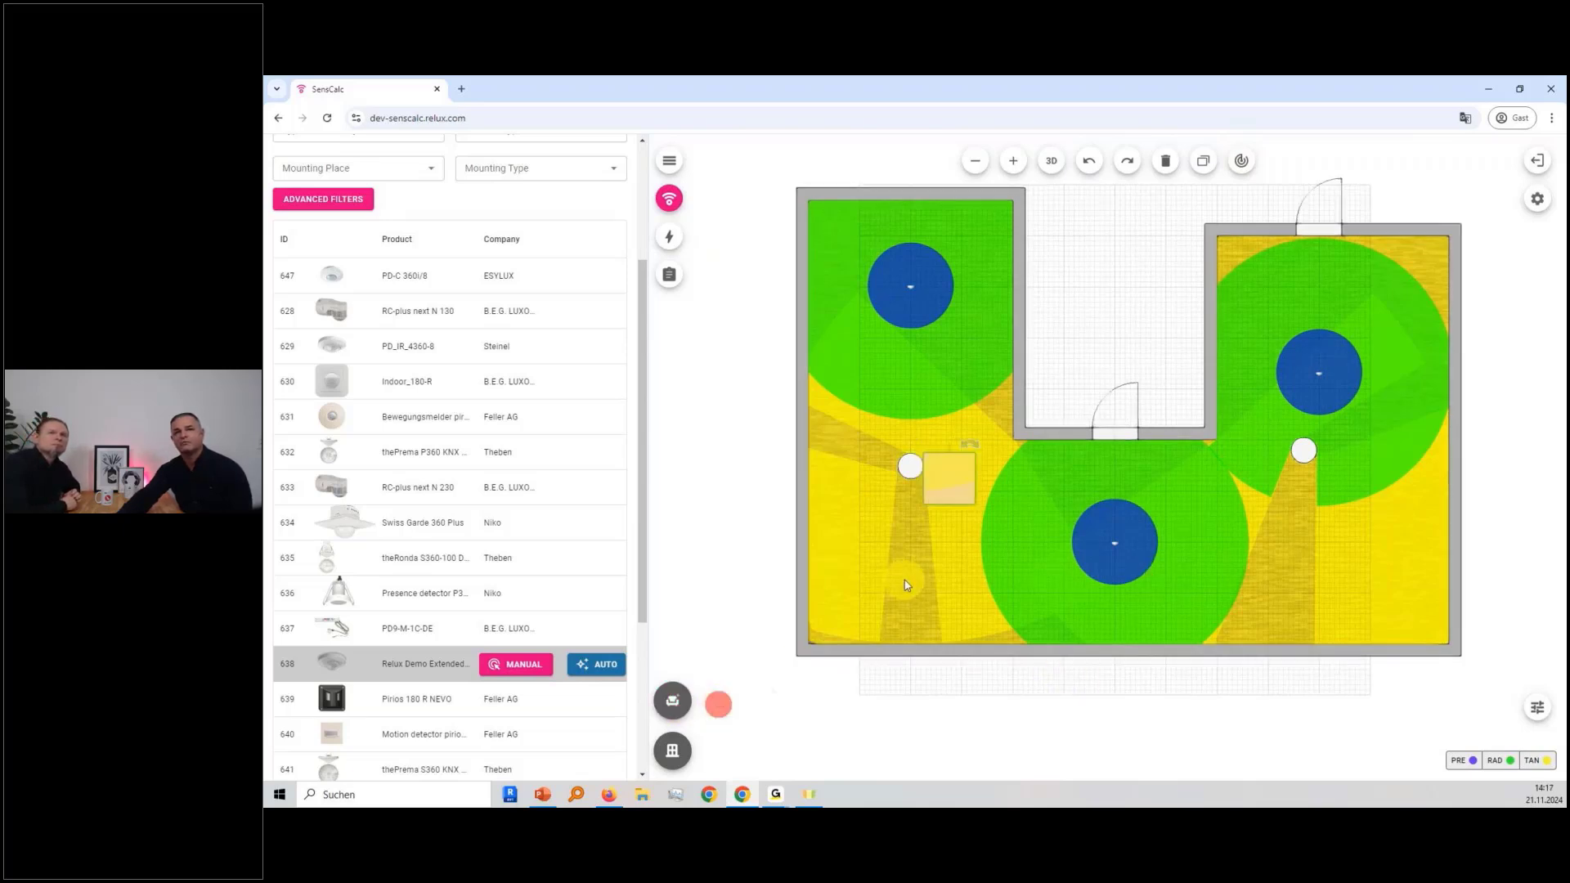
drag(963, 496, 964, 547)
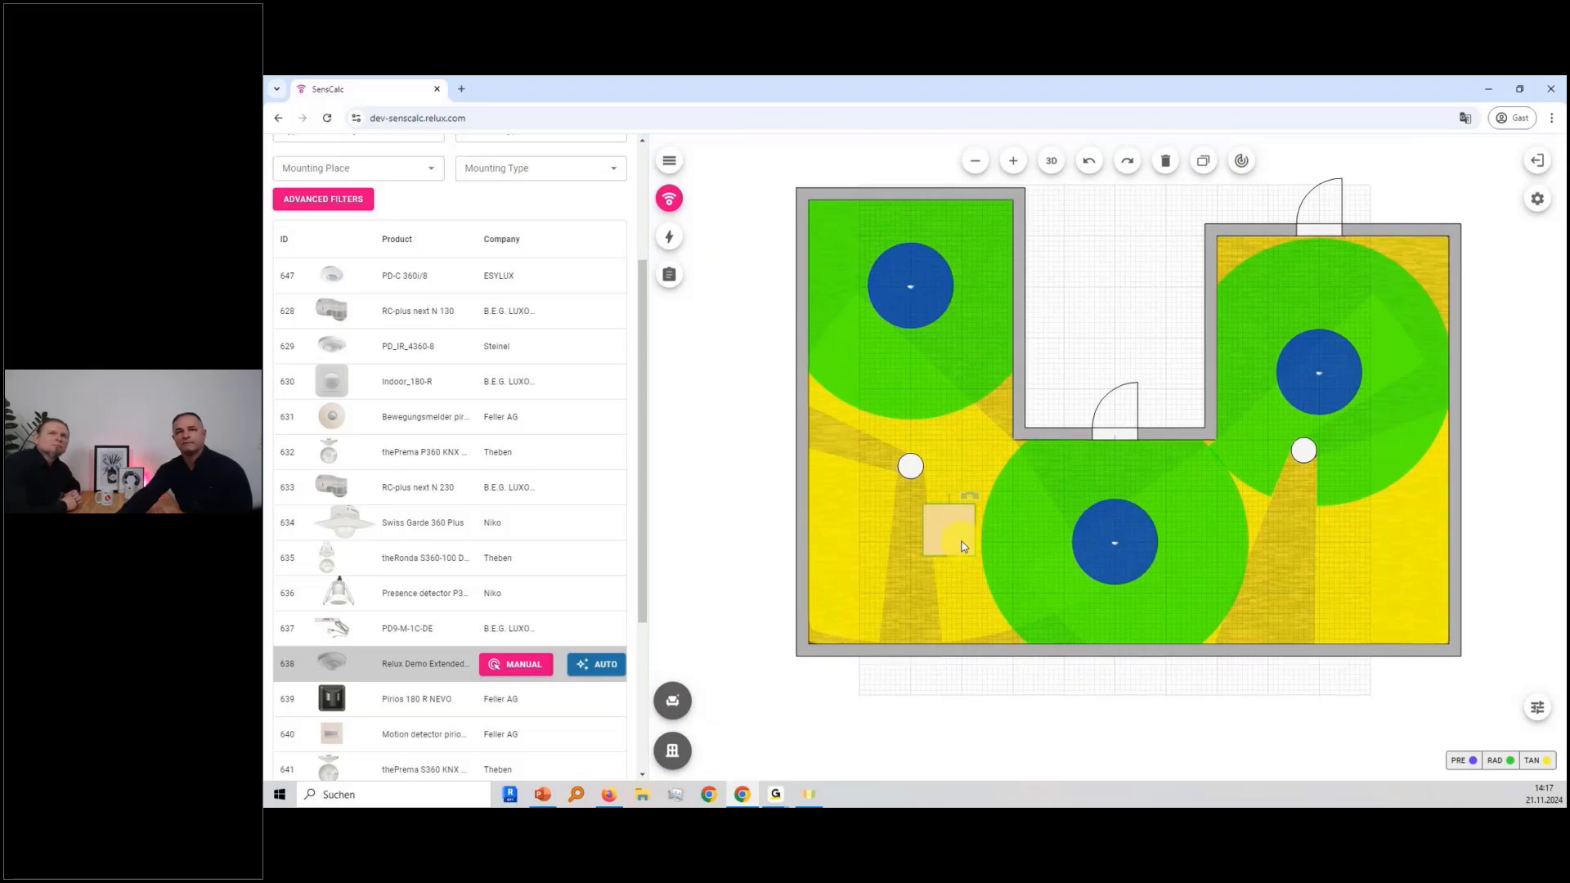
click(984, 536)
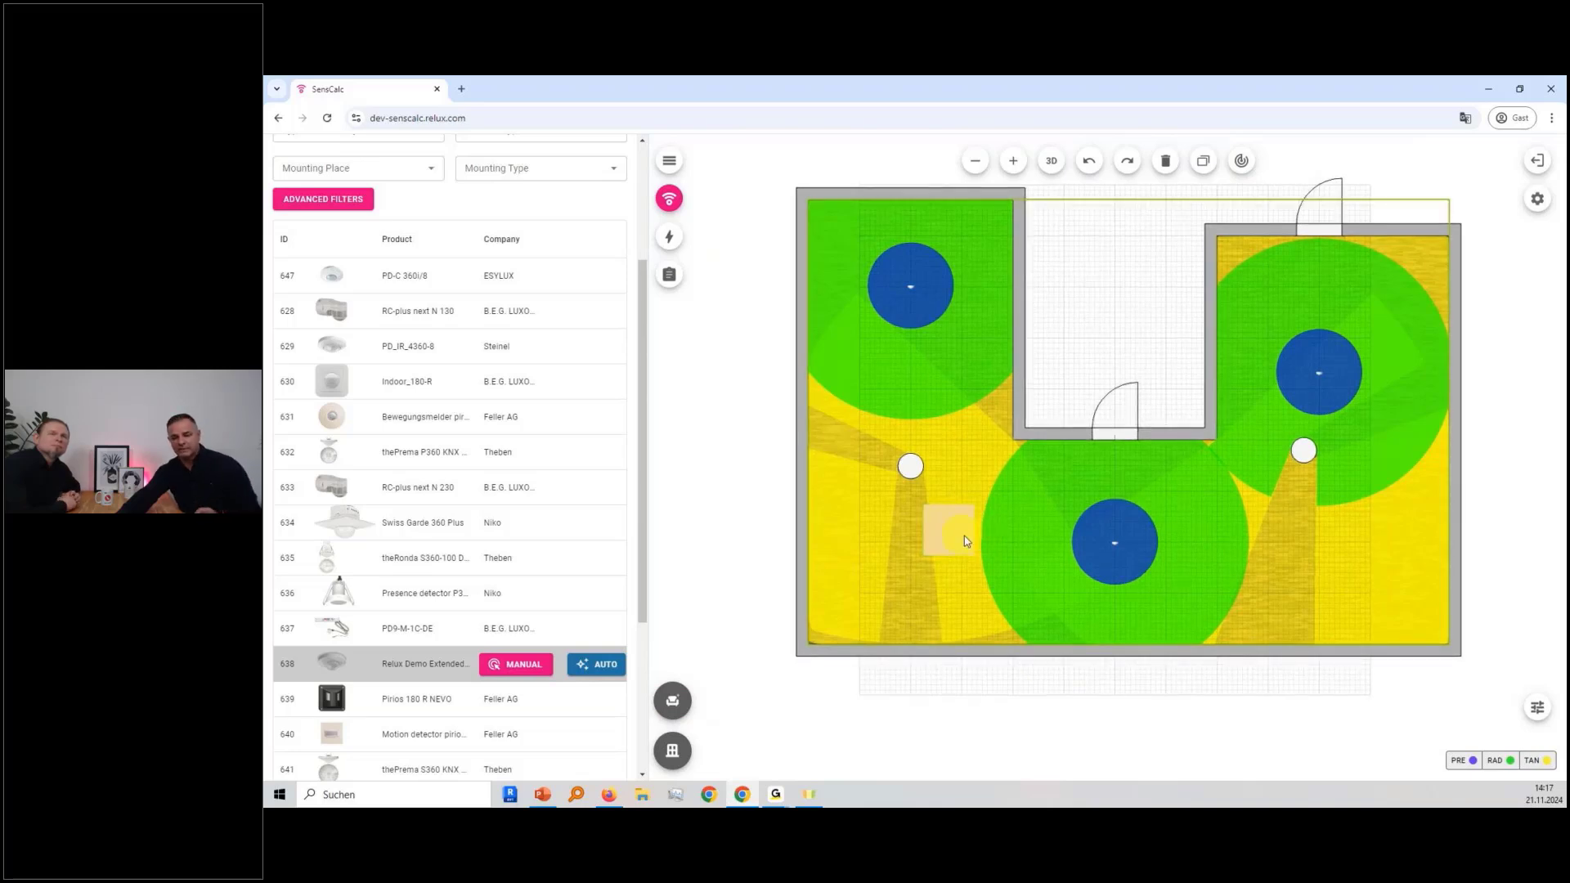
click(949, 526)
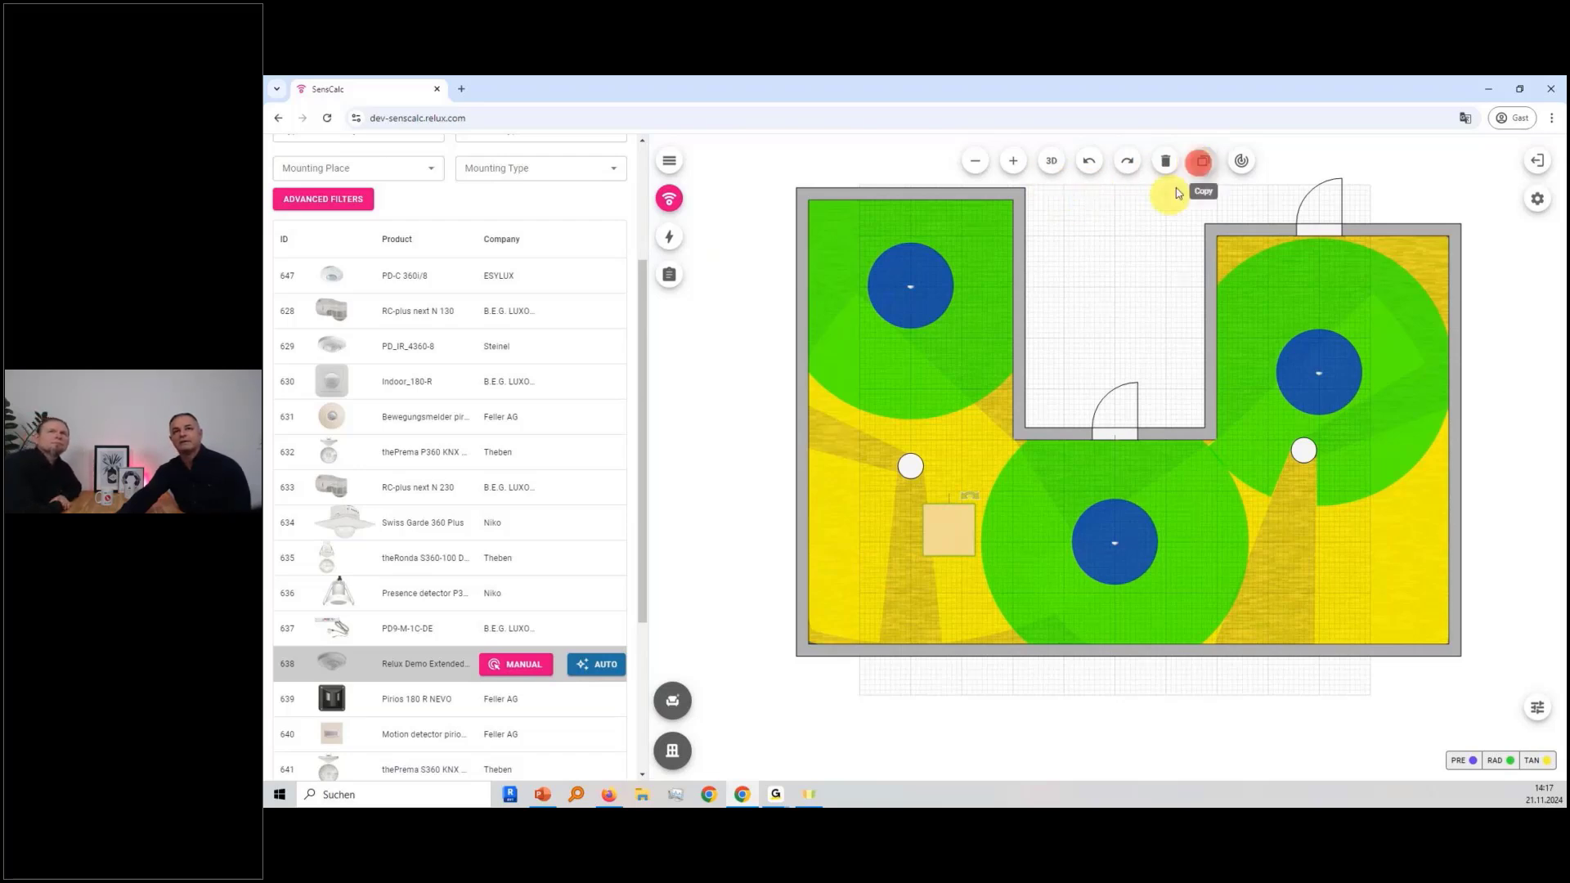
click(1199, 163)
drag(953, 483, 1004, 534)
- Examine the two boxes, the columns and the detection cones in 3D, and return to the 2D plan
click(1061, 163)
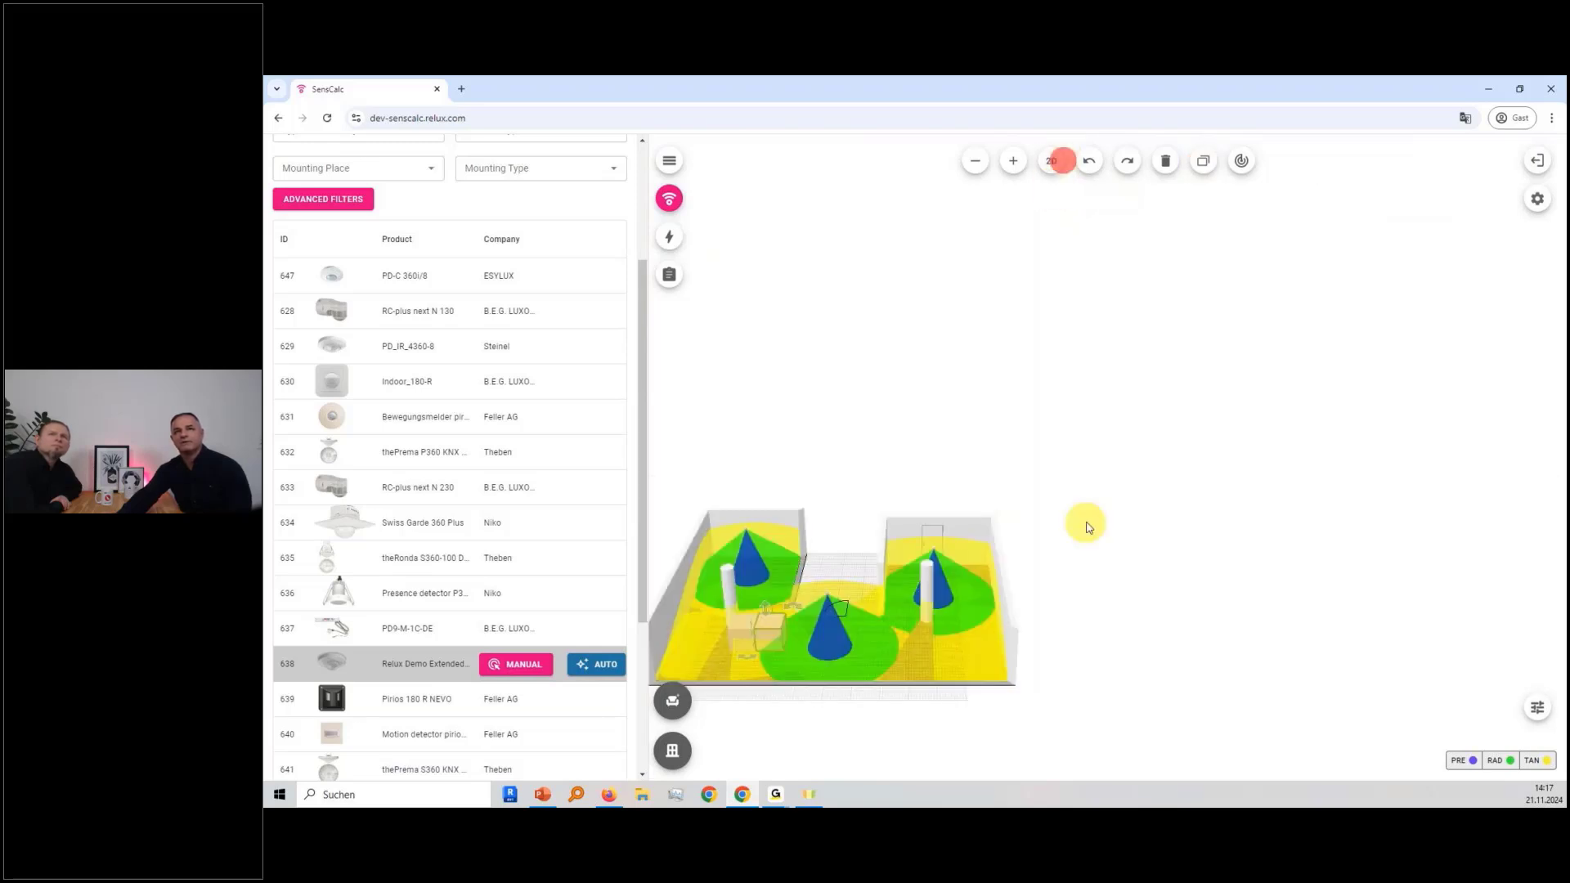
scroll(975, 562, up, 5)
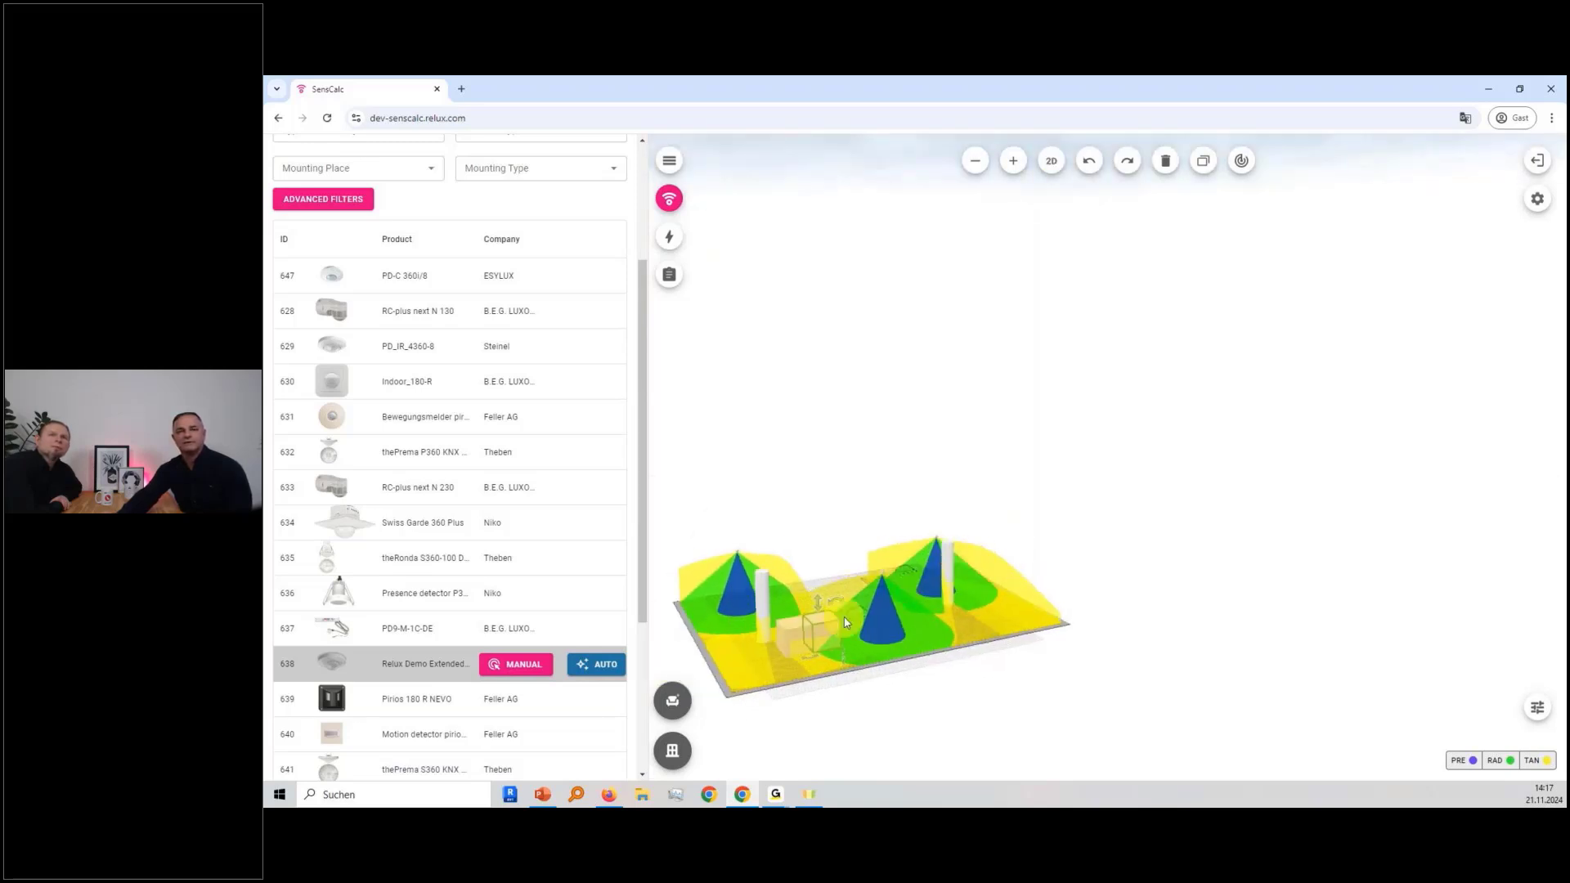
scroll(897, 646, up, 2)
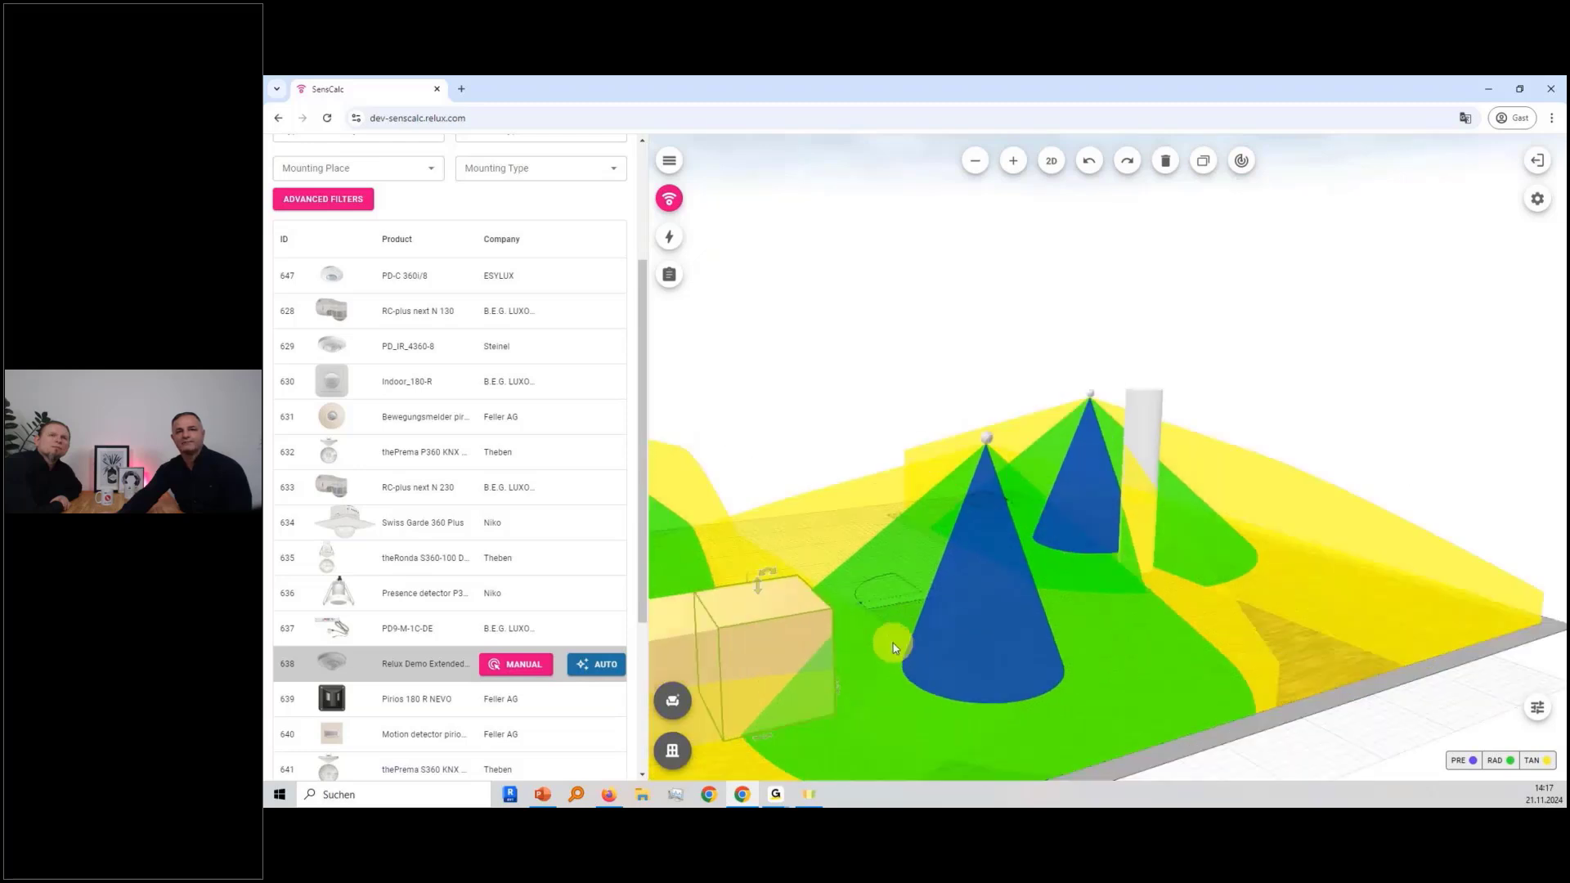
scroll(896, 626, down, 3)
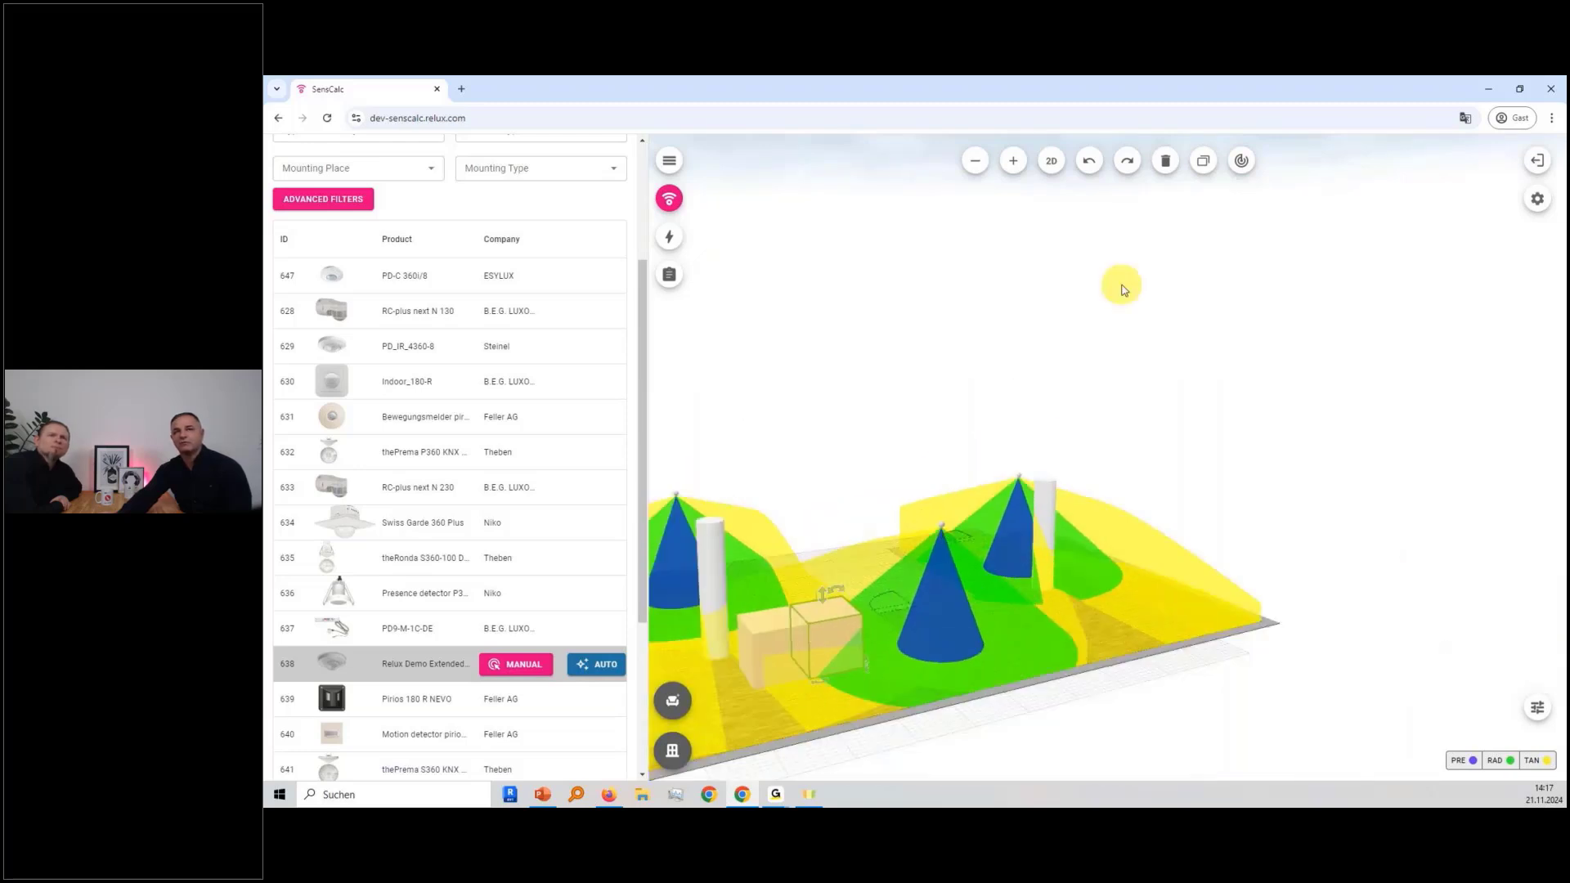
scroll(1043, 425, down, 2)
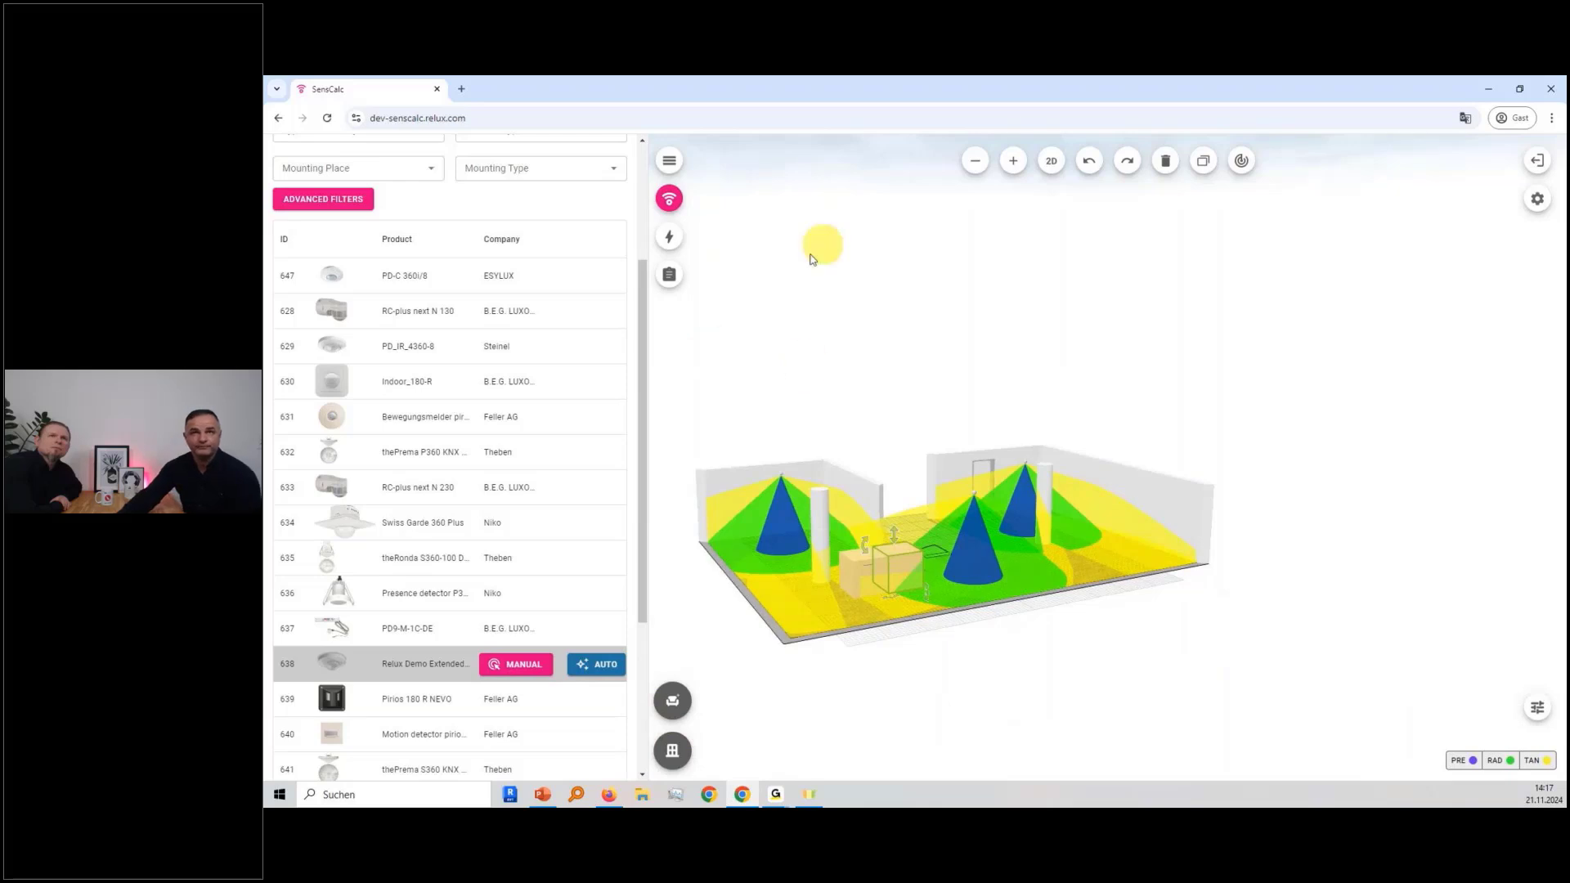
click(1059, 166)
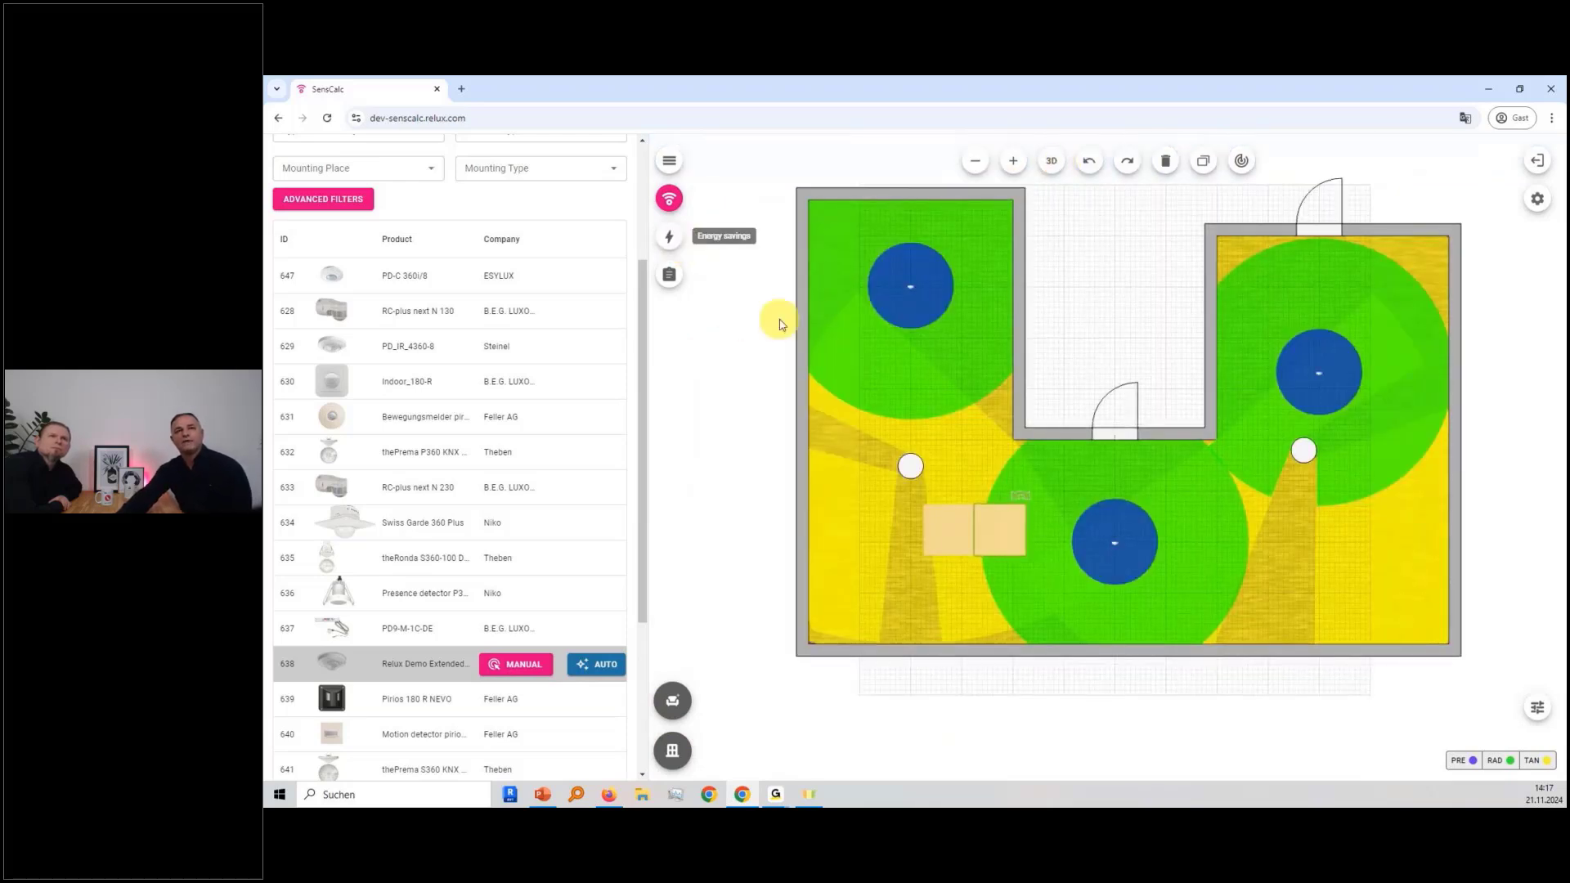
- Calculate the energy savings for the Reception desk profile and review the consumption figures and savings chart
click(671, 238)
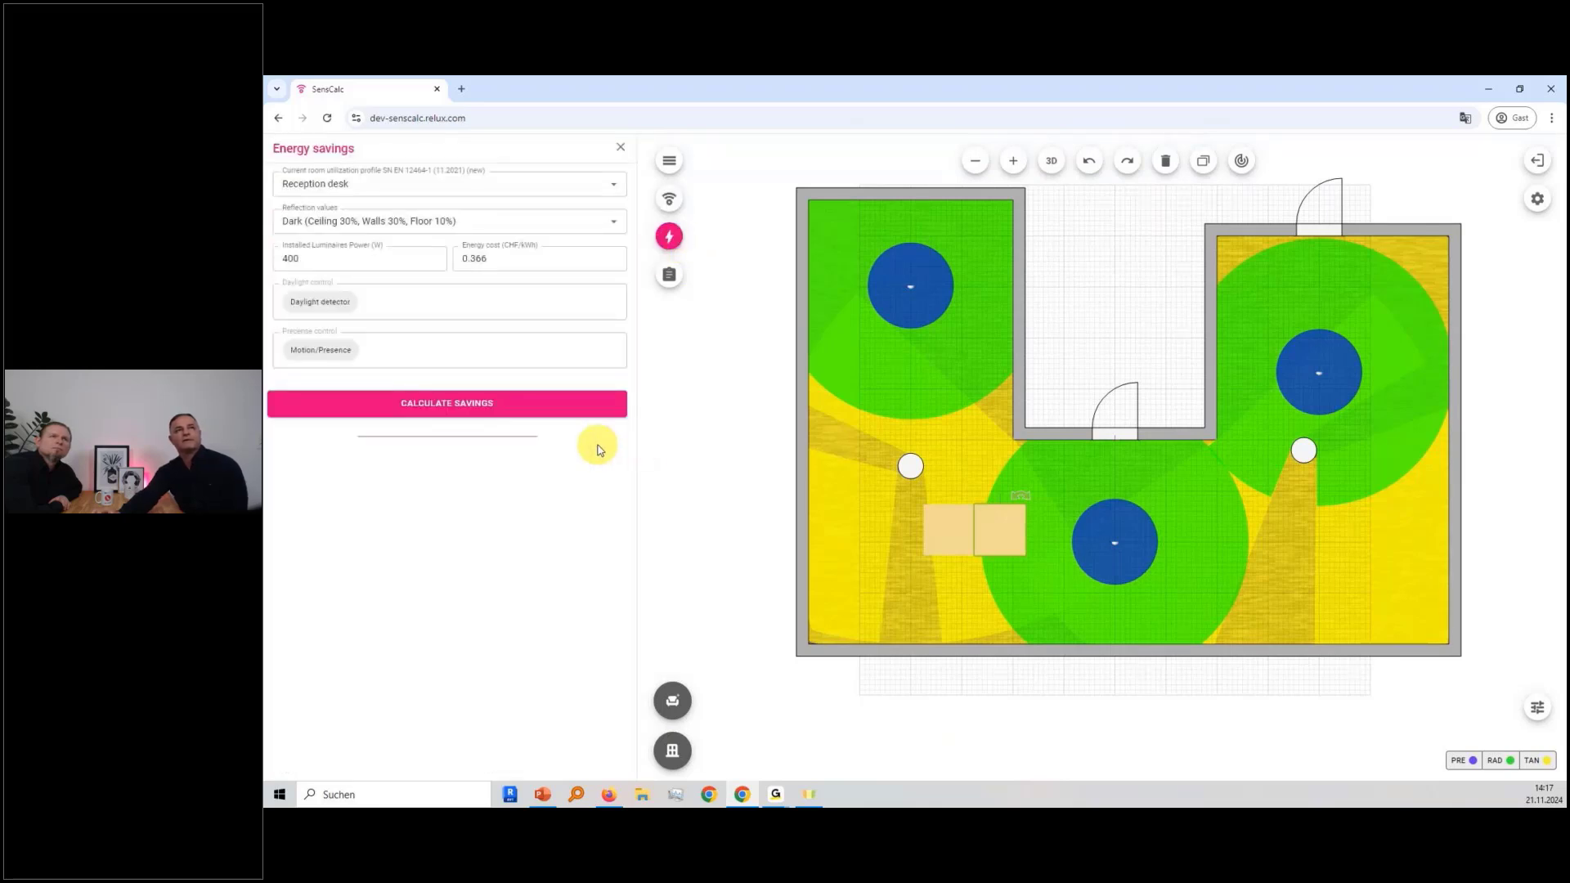
click(502, 410)
scroll(515, 499, down, 1)
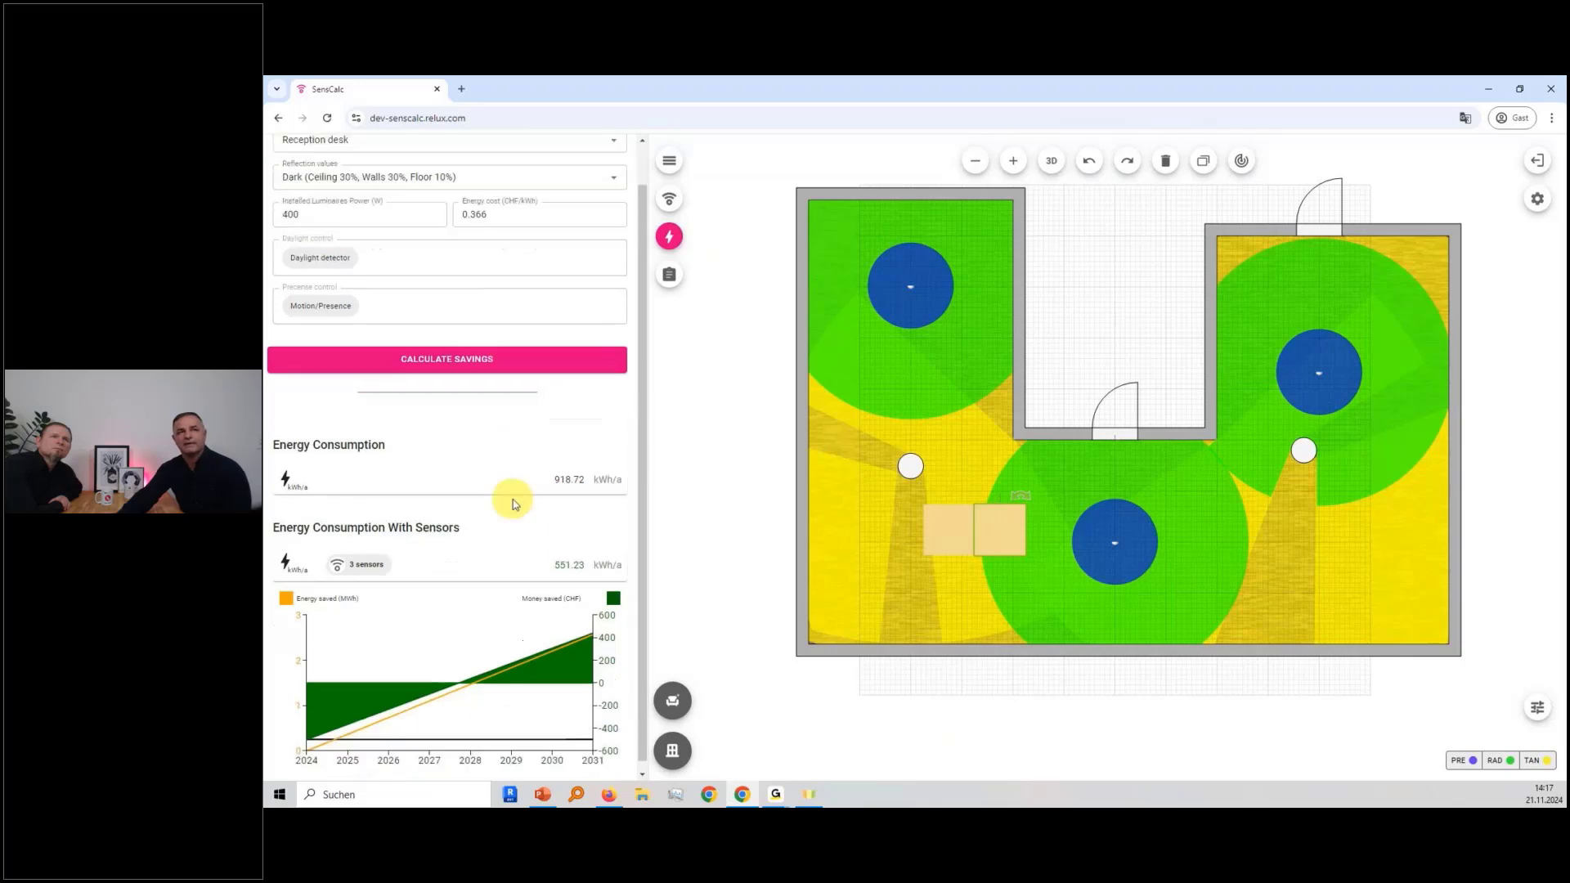
scroll(515, 505, up, 1)
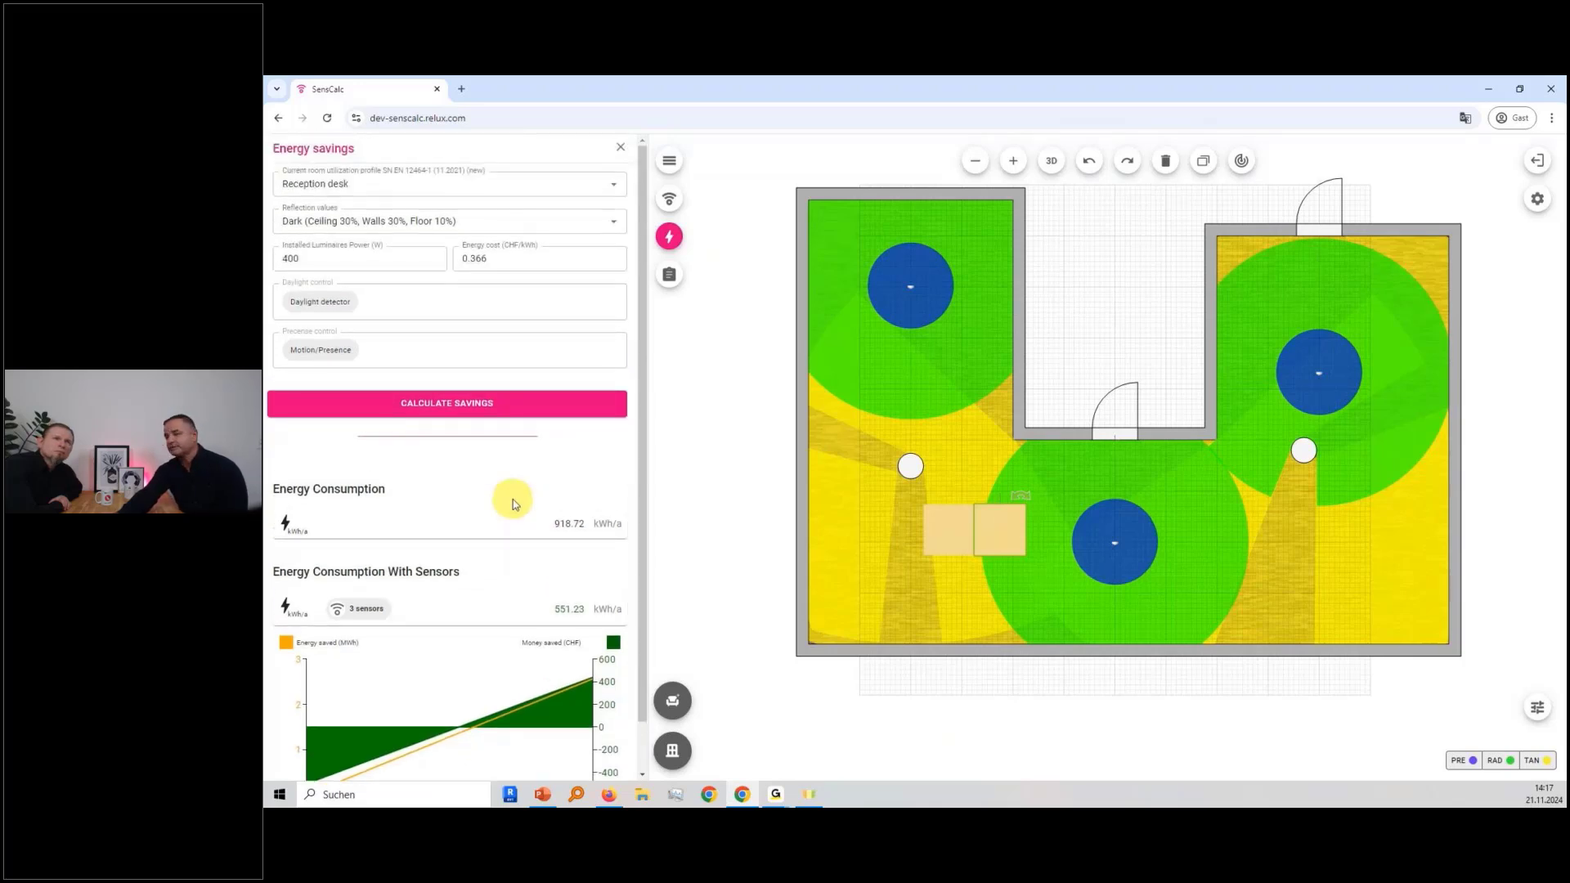
scroll(512, 499, down, 1)
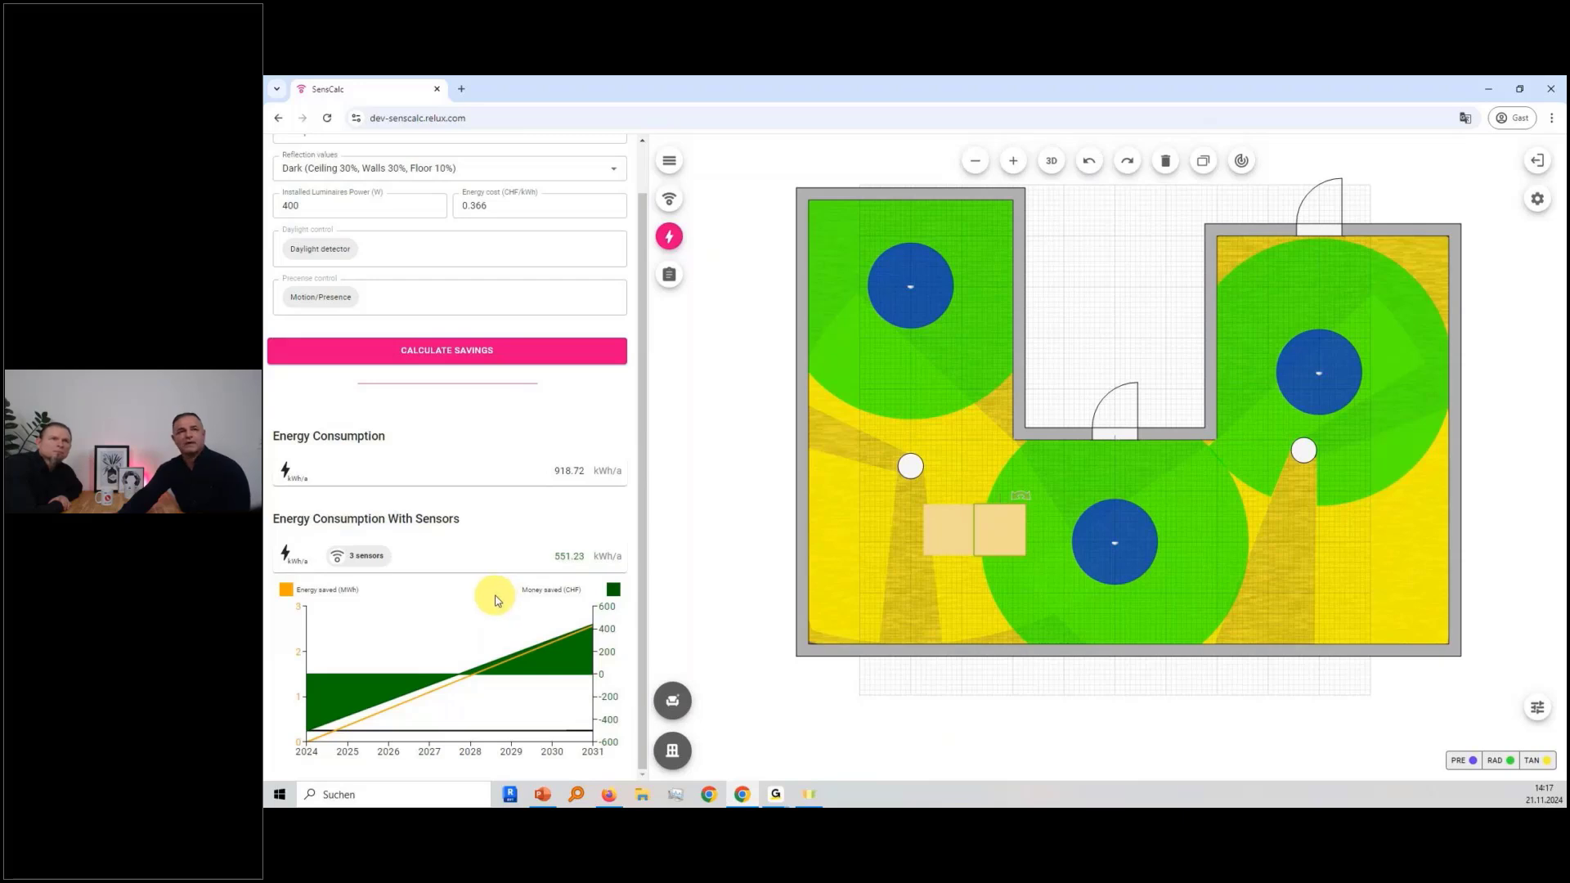
mouse_move(375, 666)
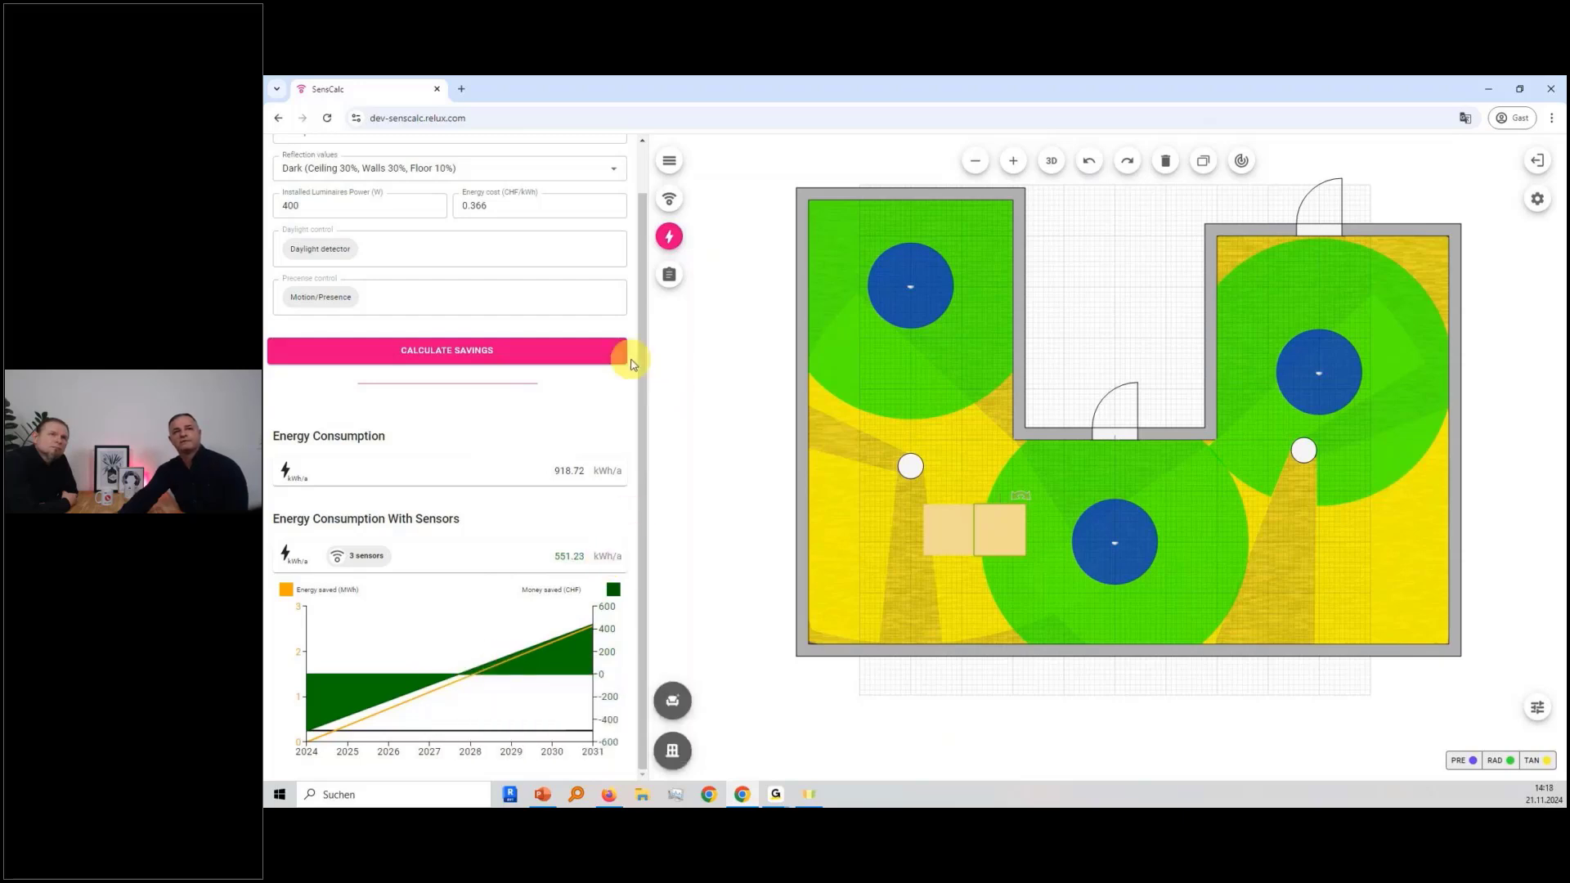
- Open the project report and examine the management summary, time perspective and Room 1 breakdown with its sensor positions
click(671, 279)
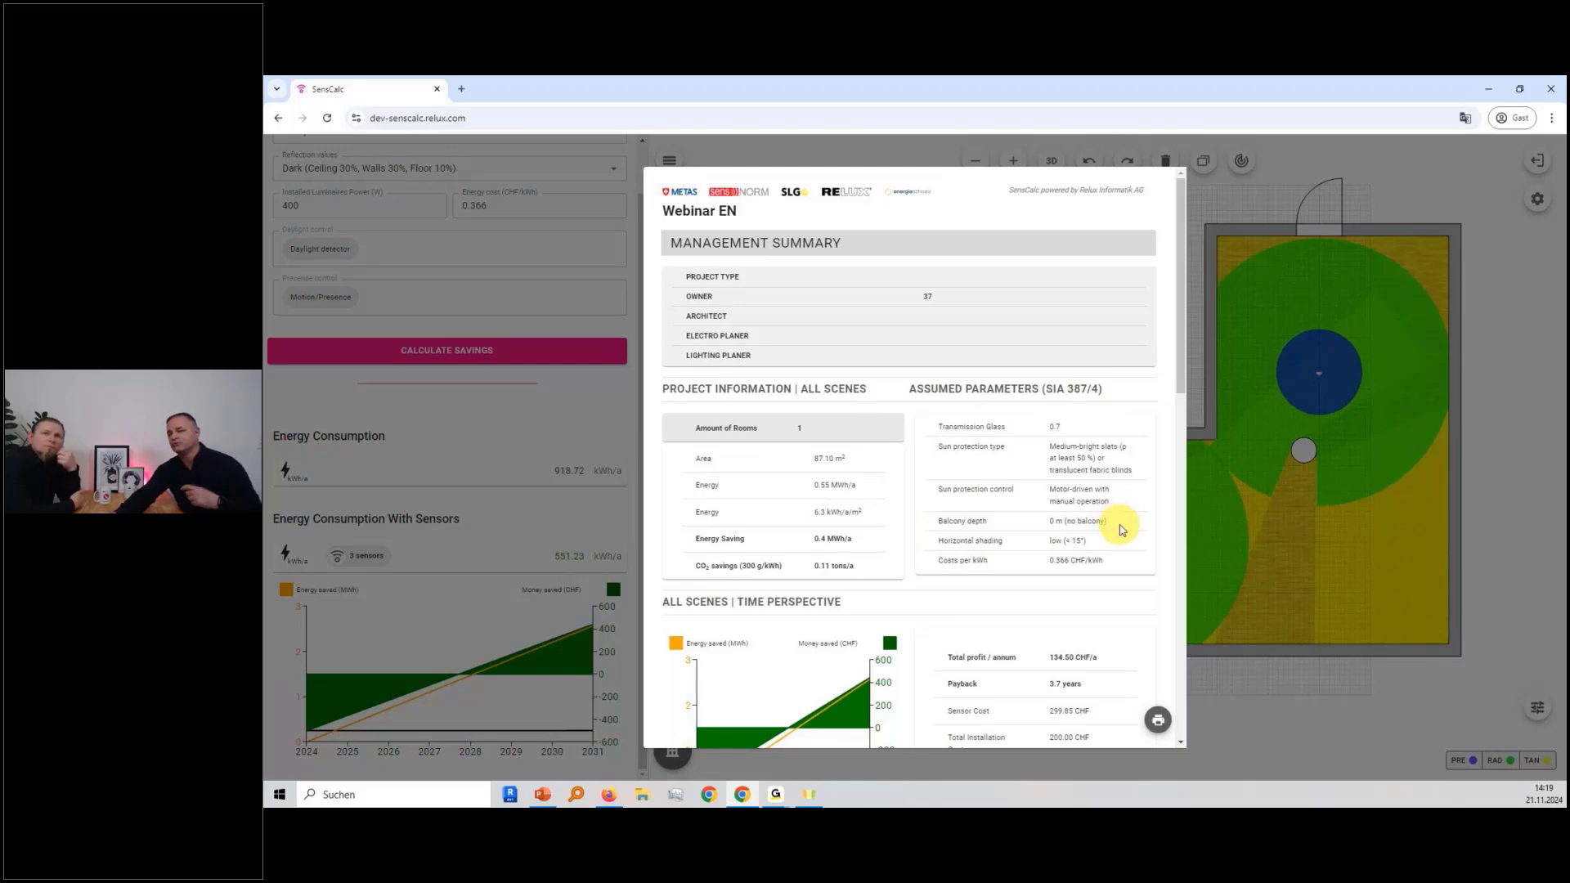
scroll(1122, 530, down, 2)
scroll(1121, 531, down, 1)
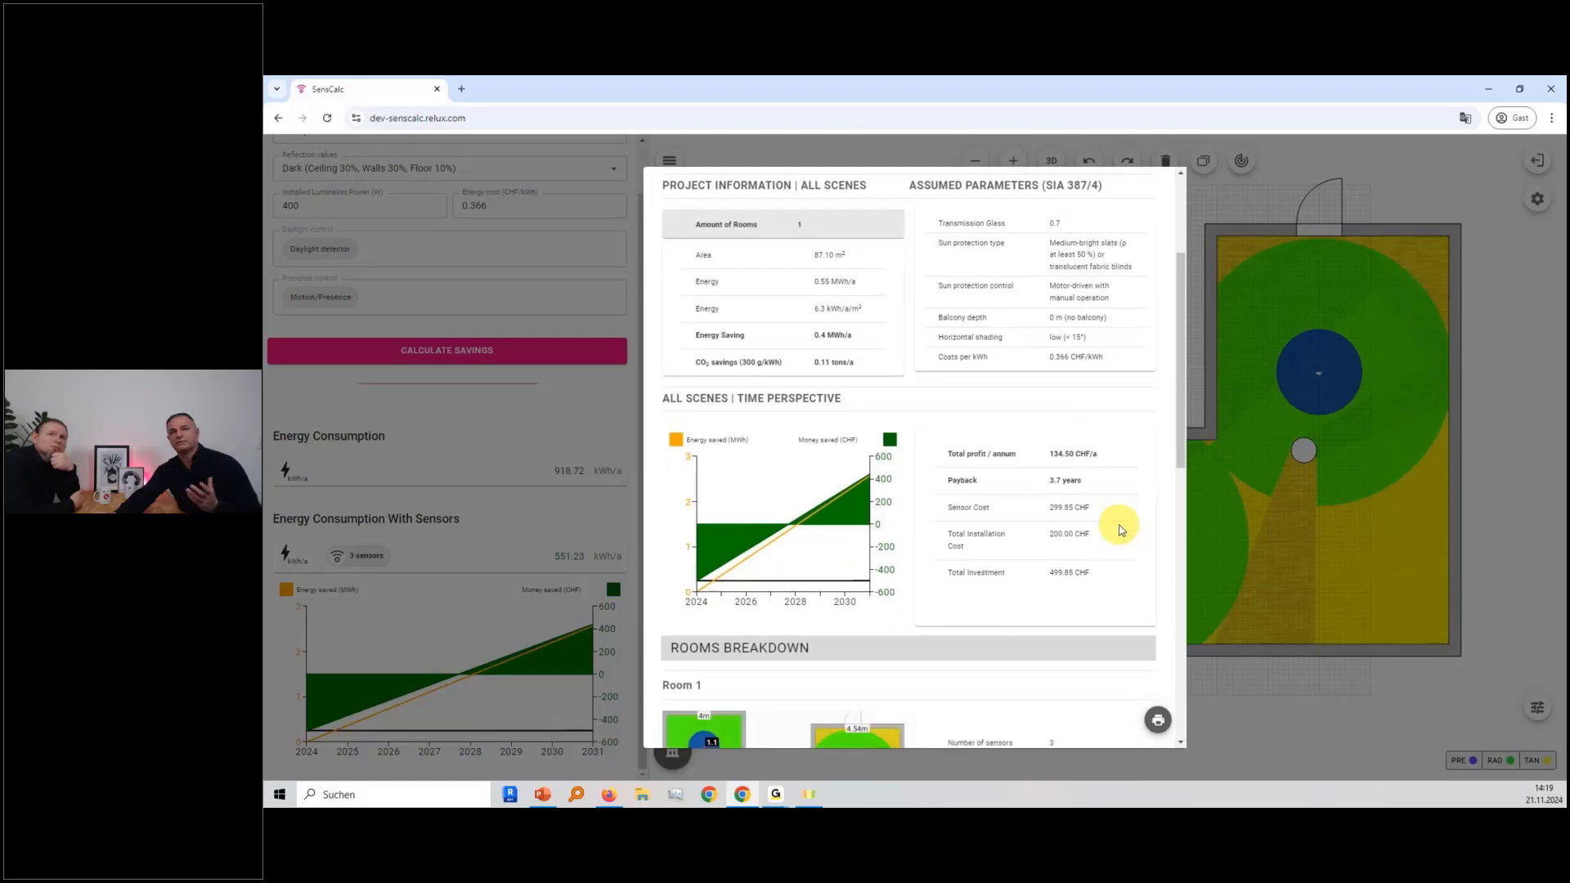
scroll(1119, 530, down, 1)
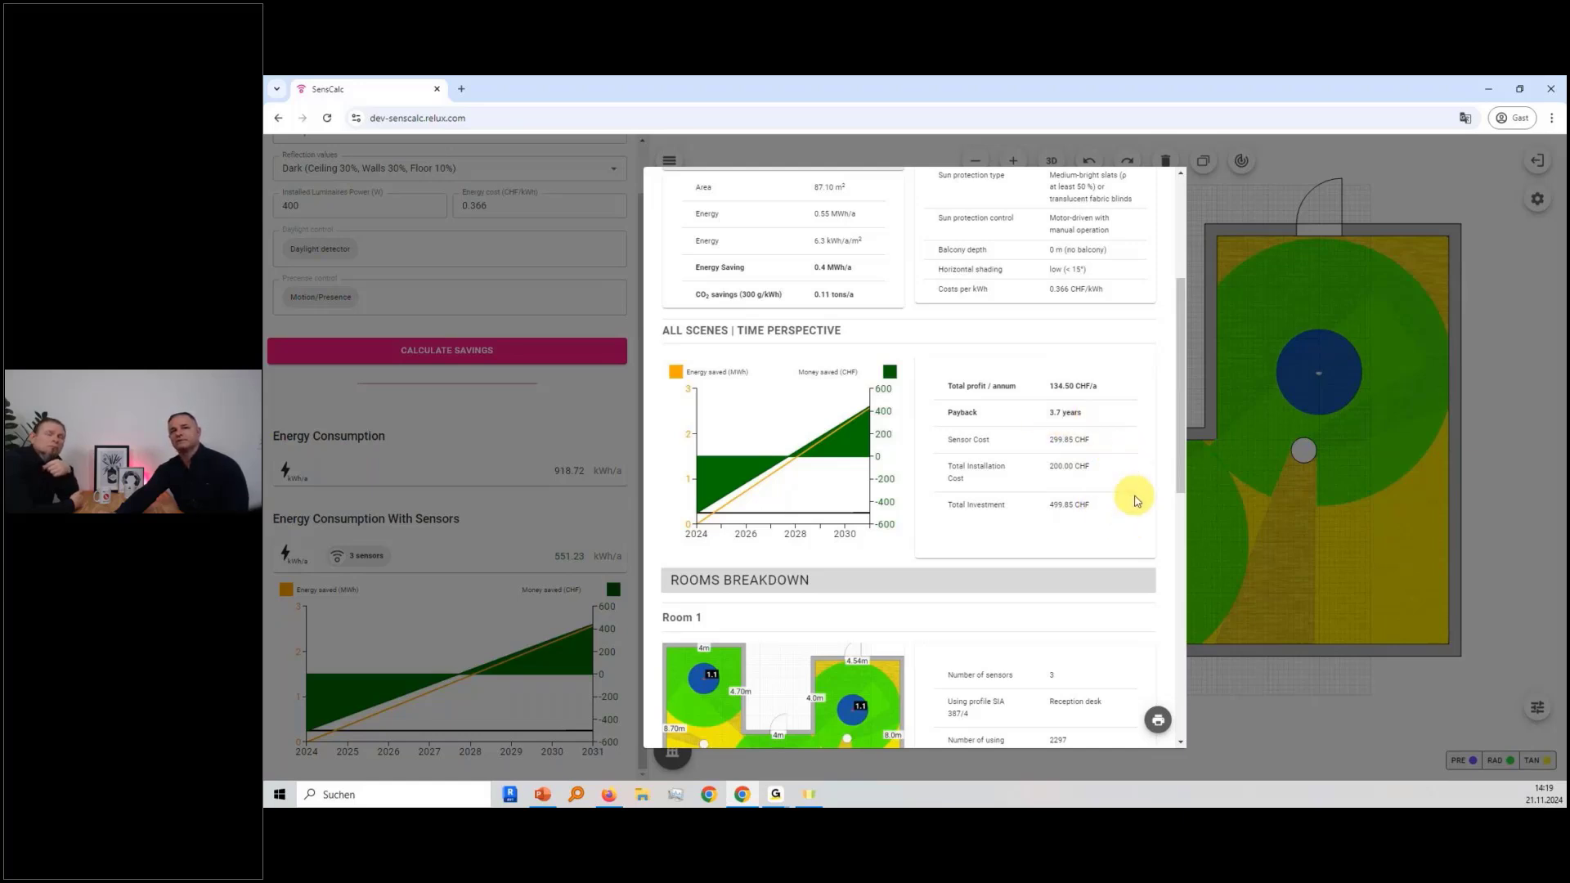
scroll(1136, 501, down, 3)
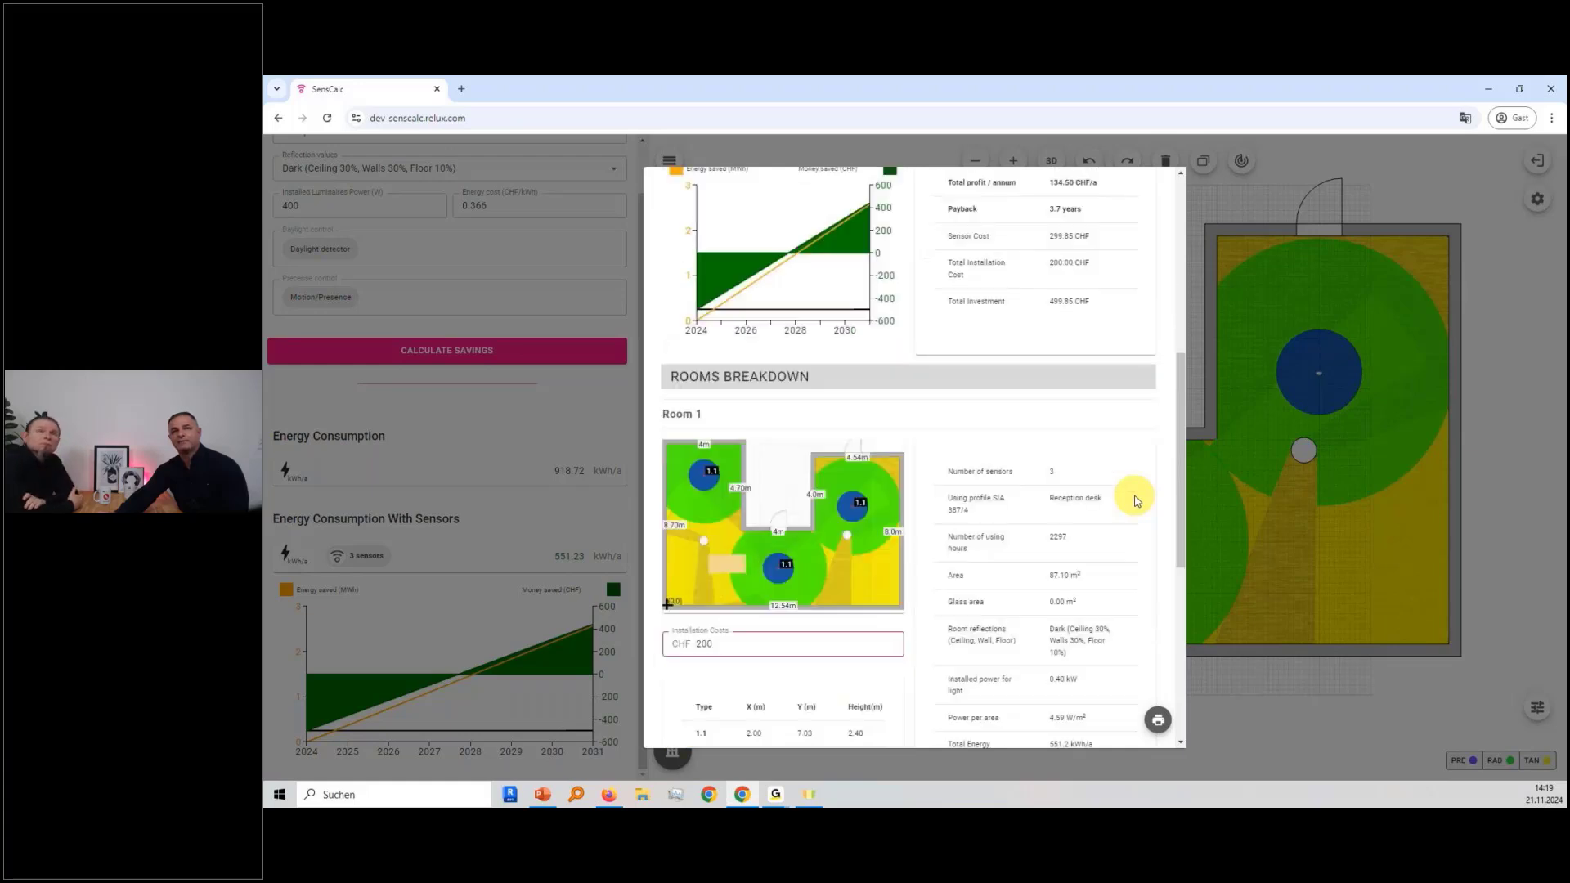
scroll(1133, 499, down, 1)
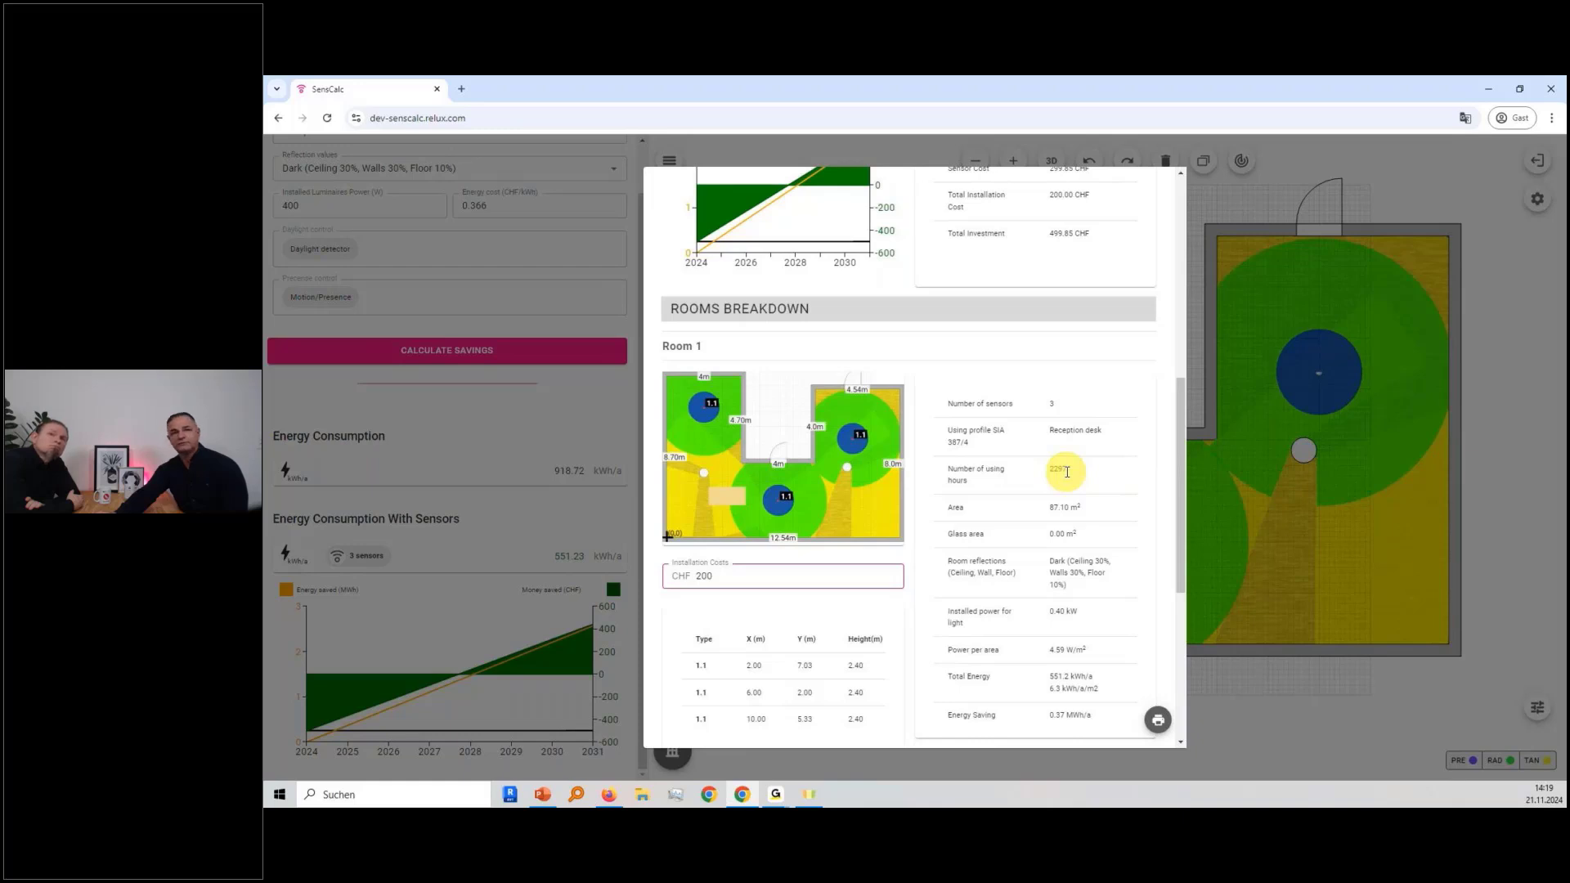
scroll(1067, 472, down, 1)
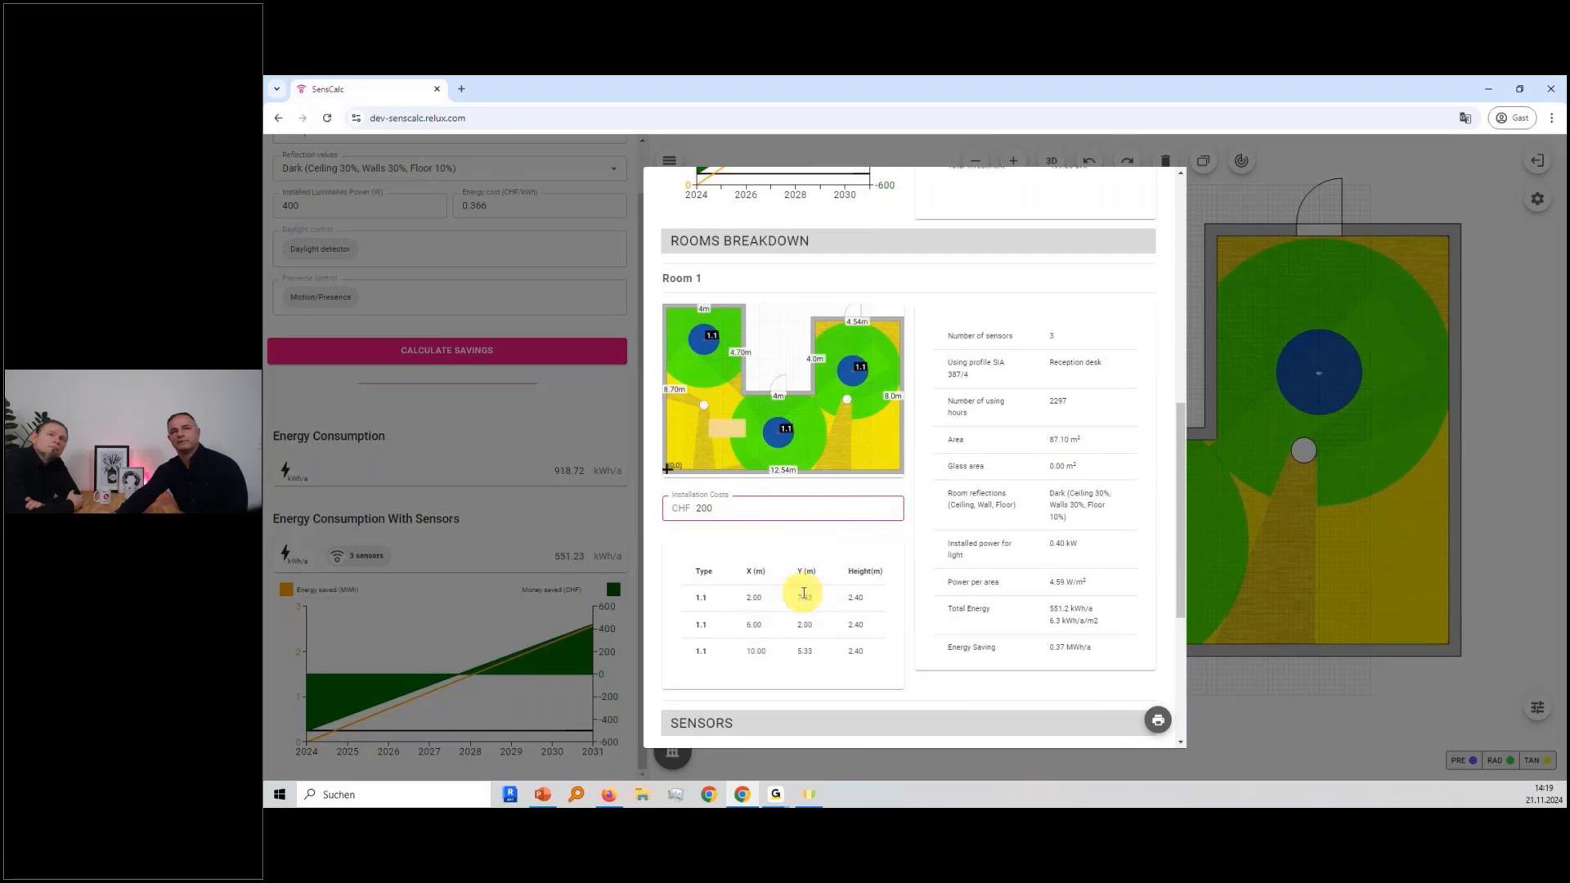
- Set Room 1's installation costs to CHF 300 in the report
drag(727, 507, 692, 507)
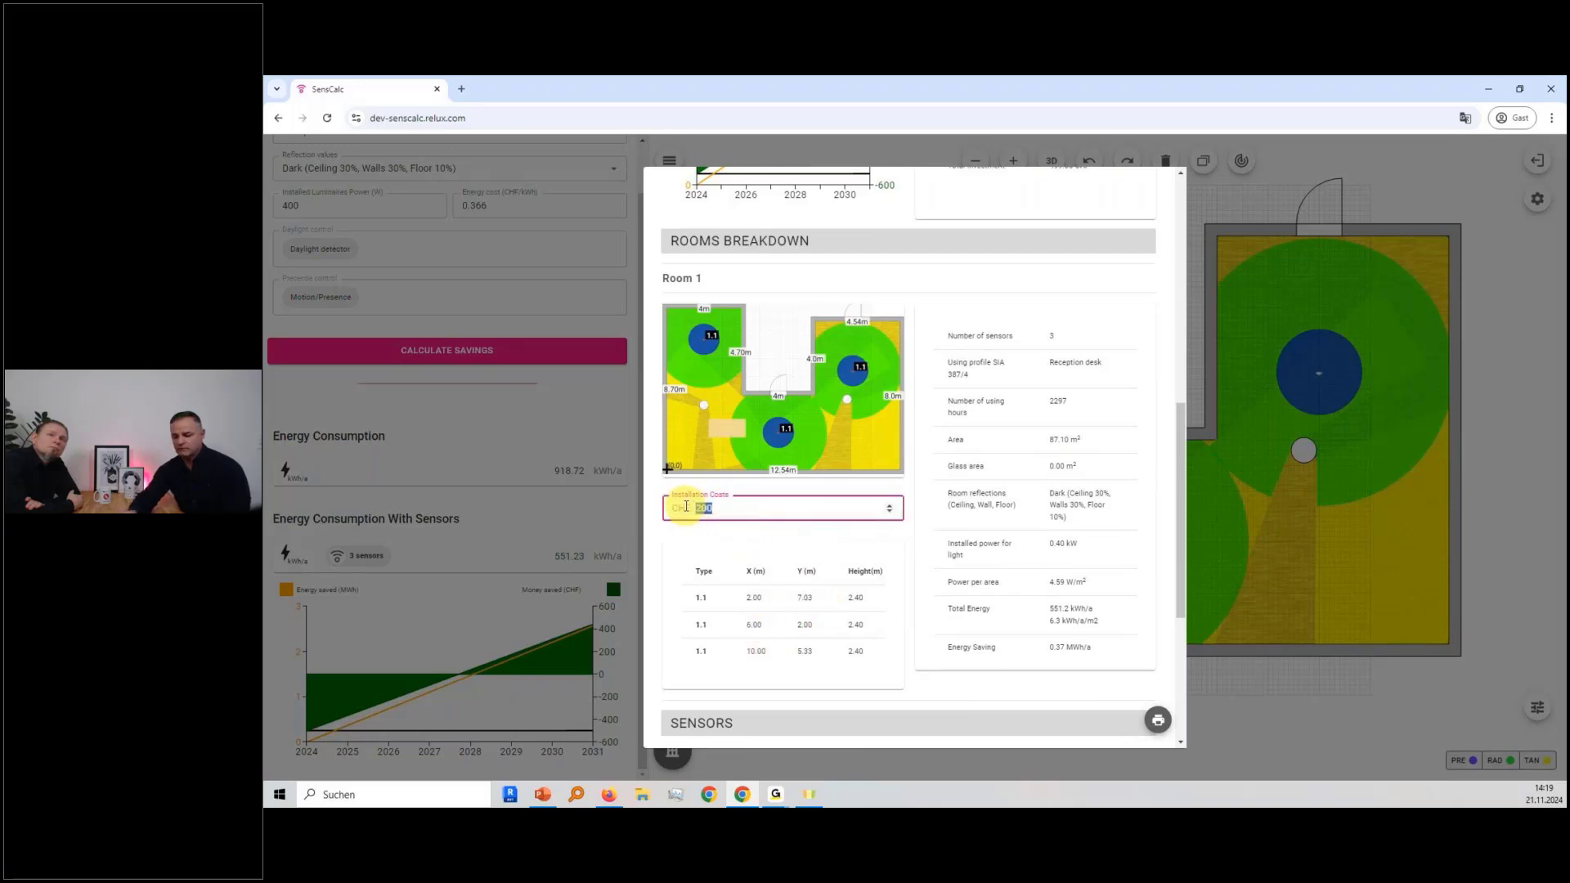
scroll(746, 575, up, 2)
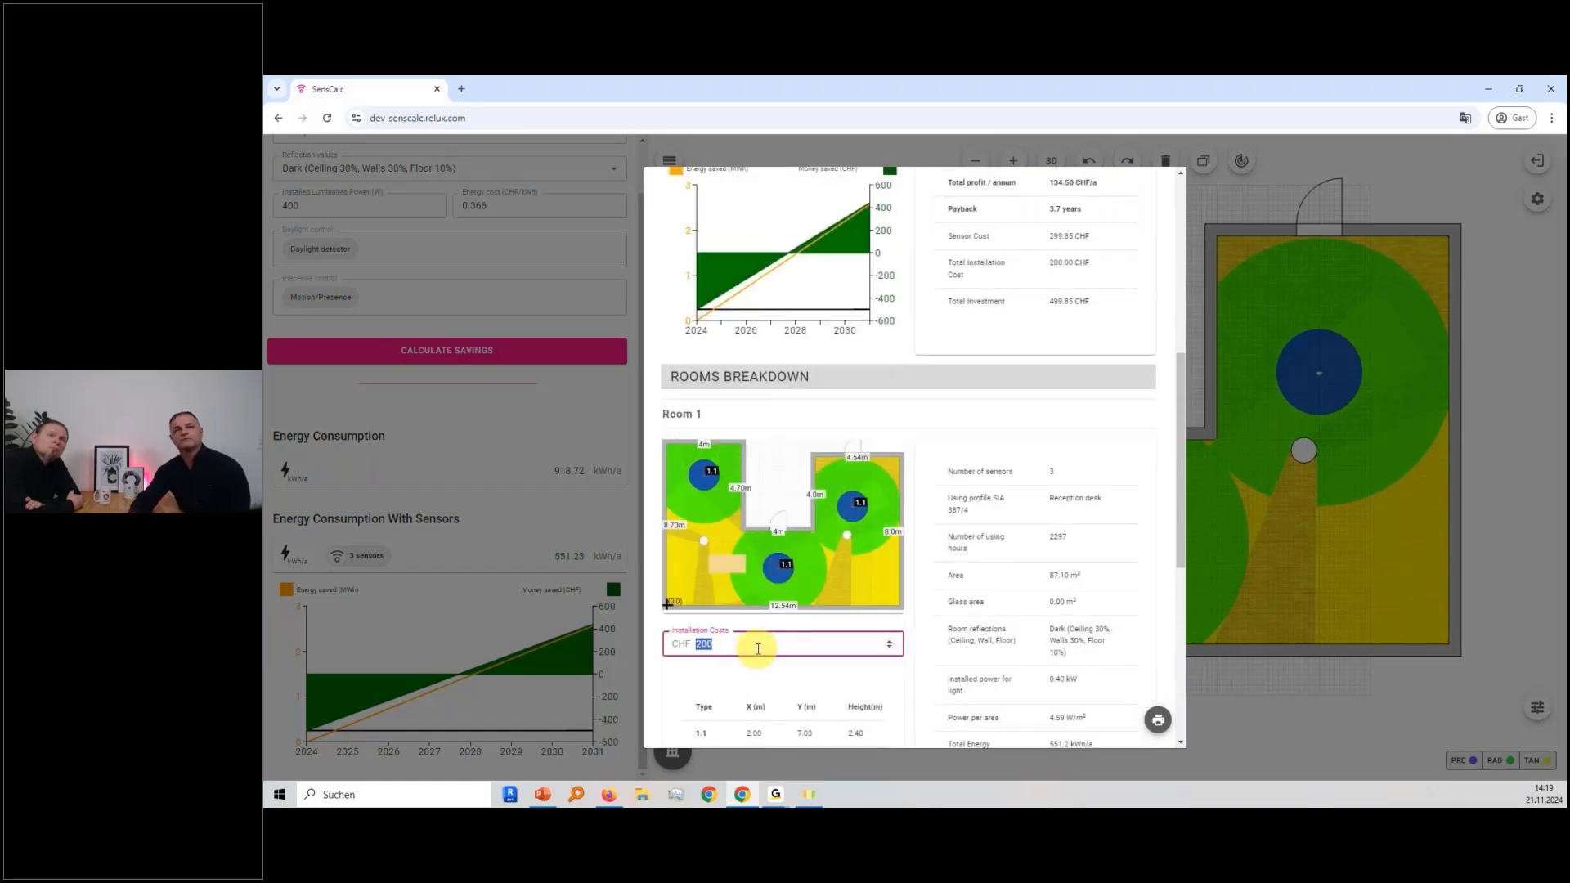
text(300)
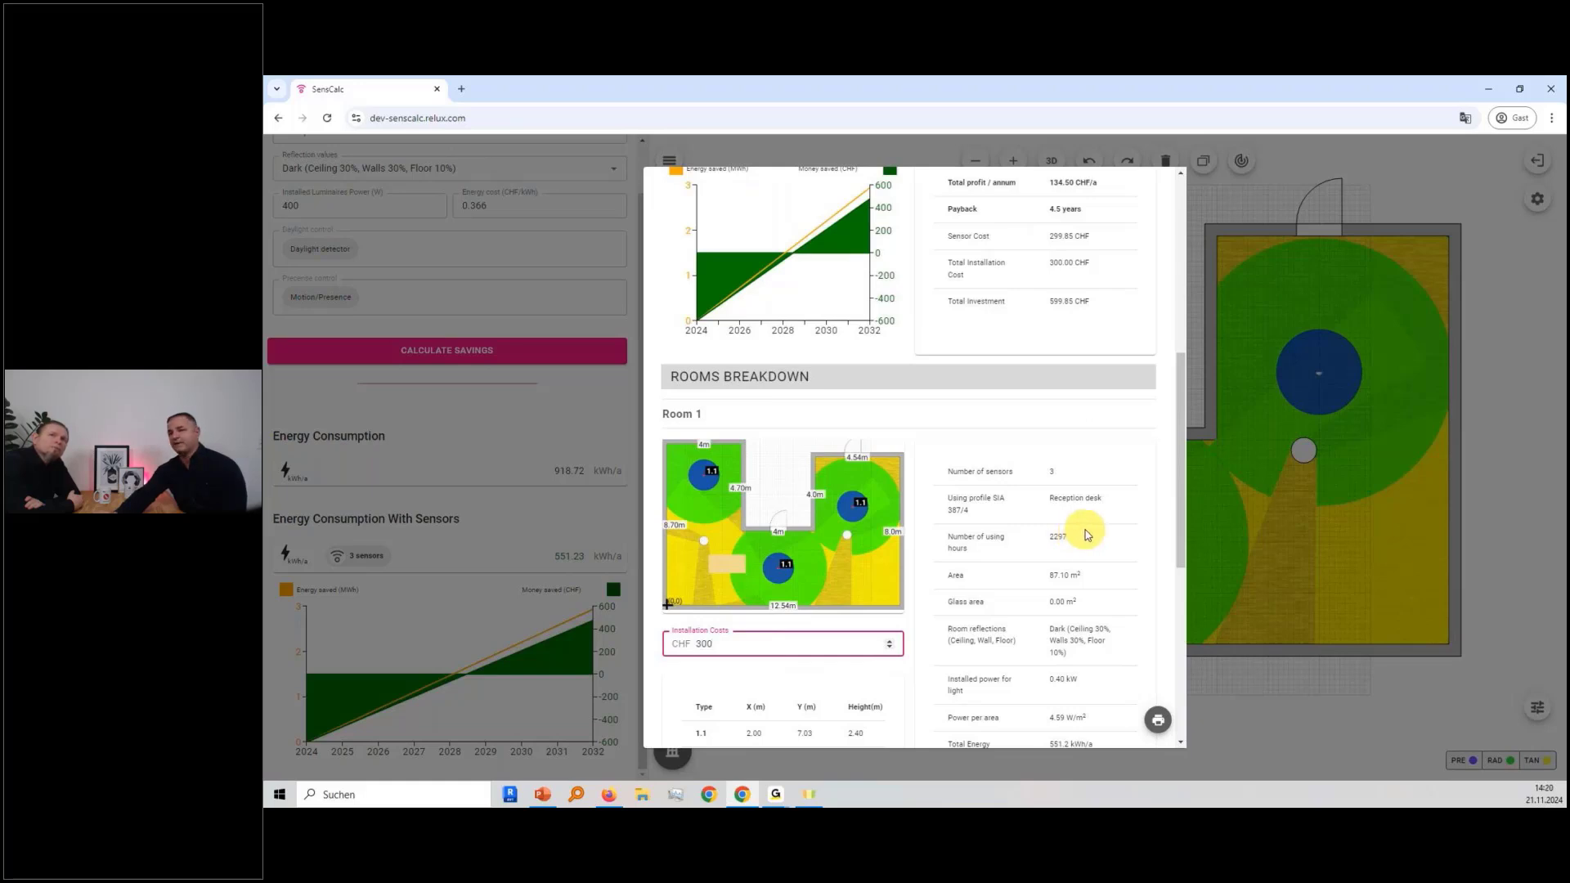
- Set the net price of the Relux Demo Extended SensCalc sensors to CHF 199.85 and review the report's time perspective figures
scroll(1083, 537, down, 2)
scroll(1102, 539, down, 5)
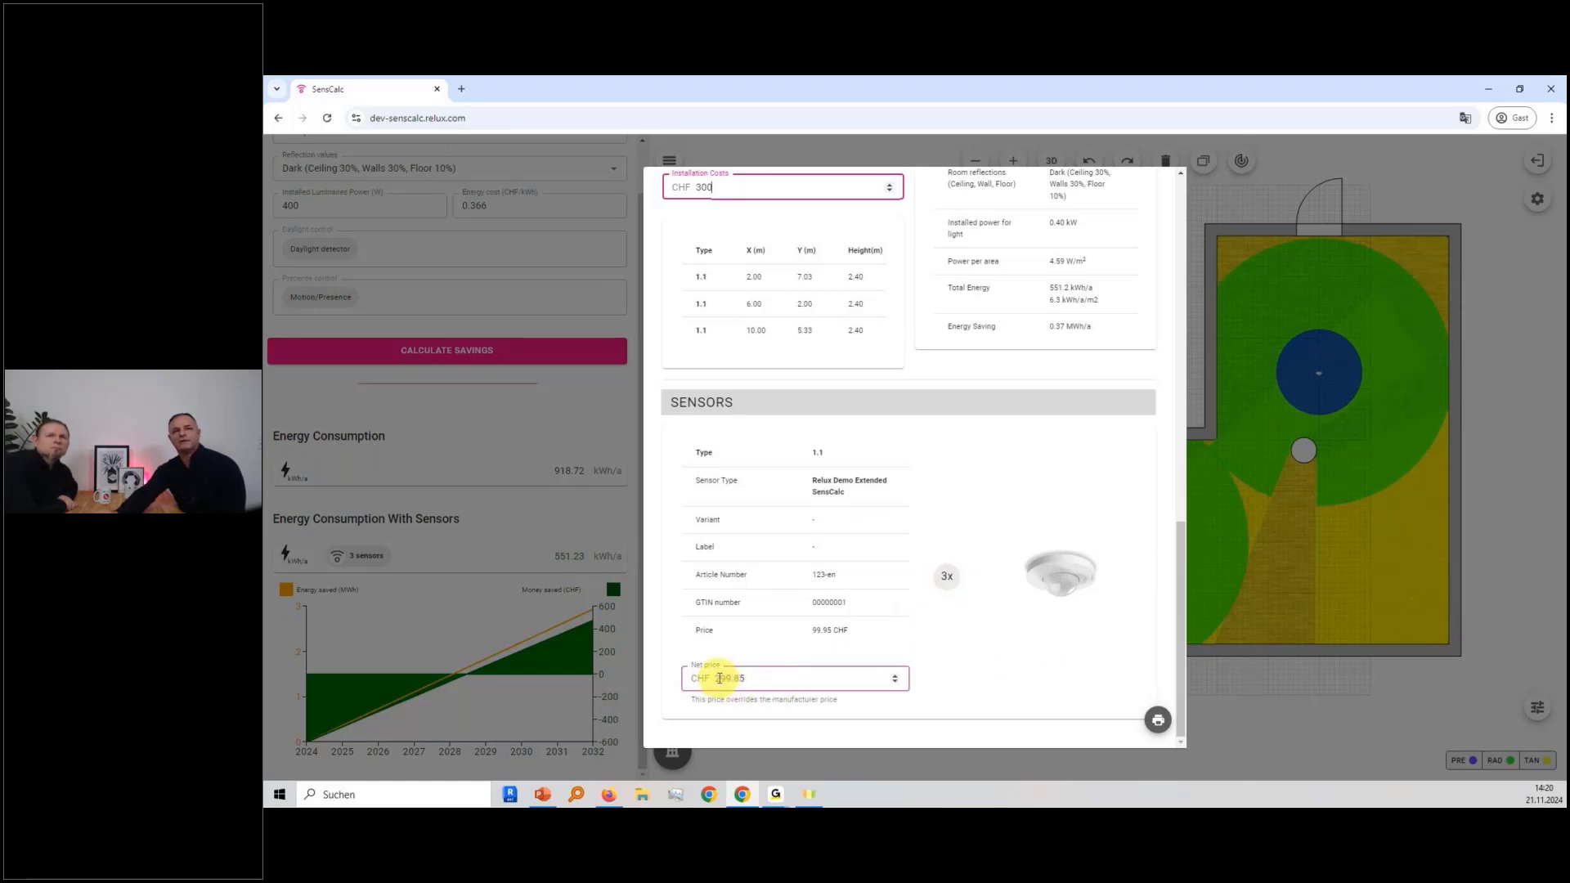
click(717, 678)
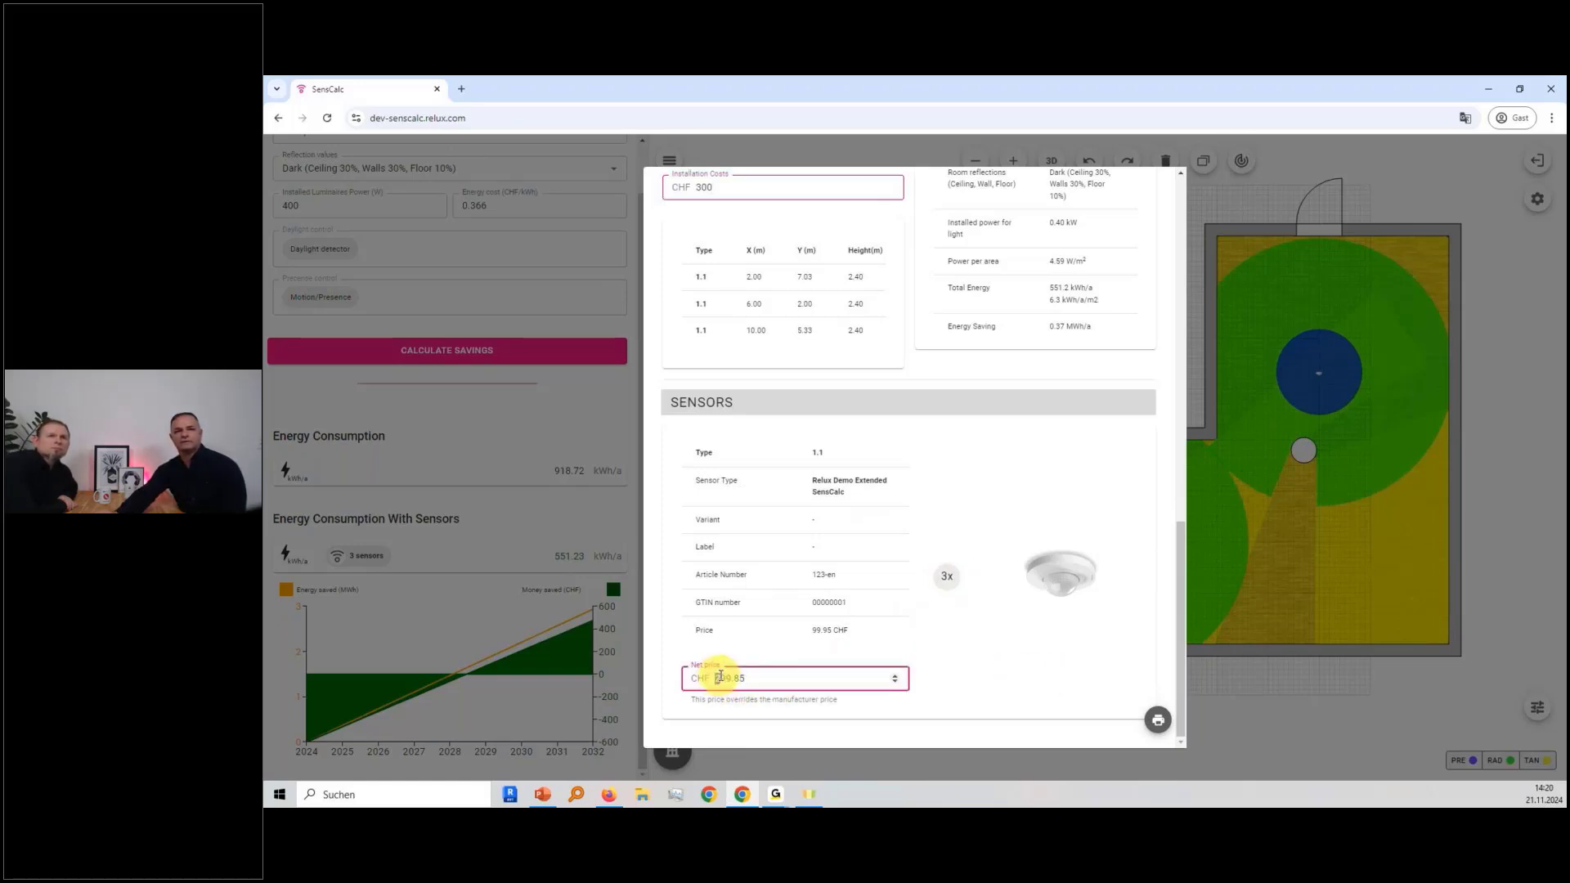
key(Delete)
text(1)
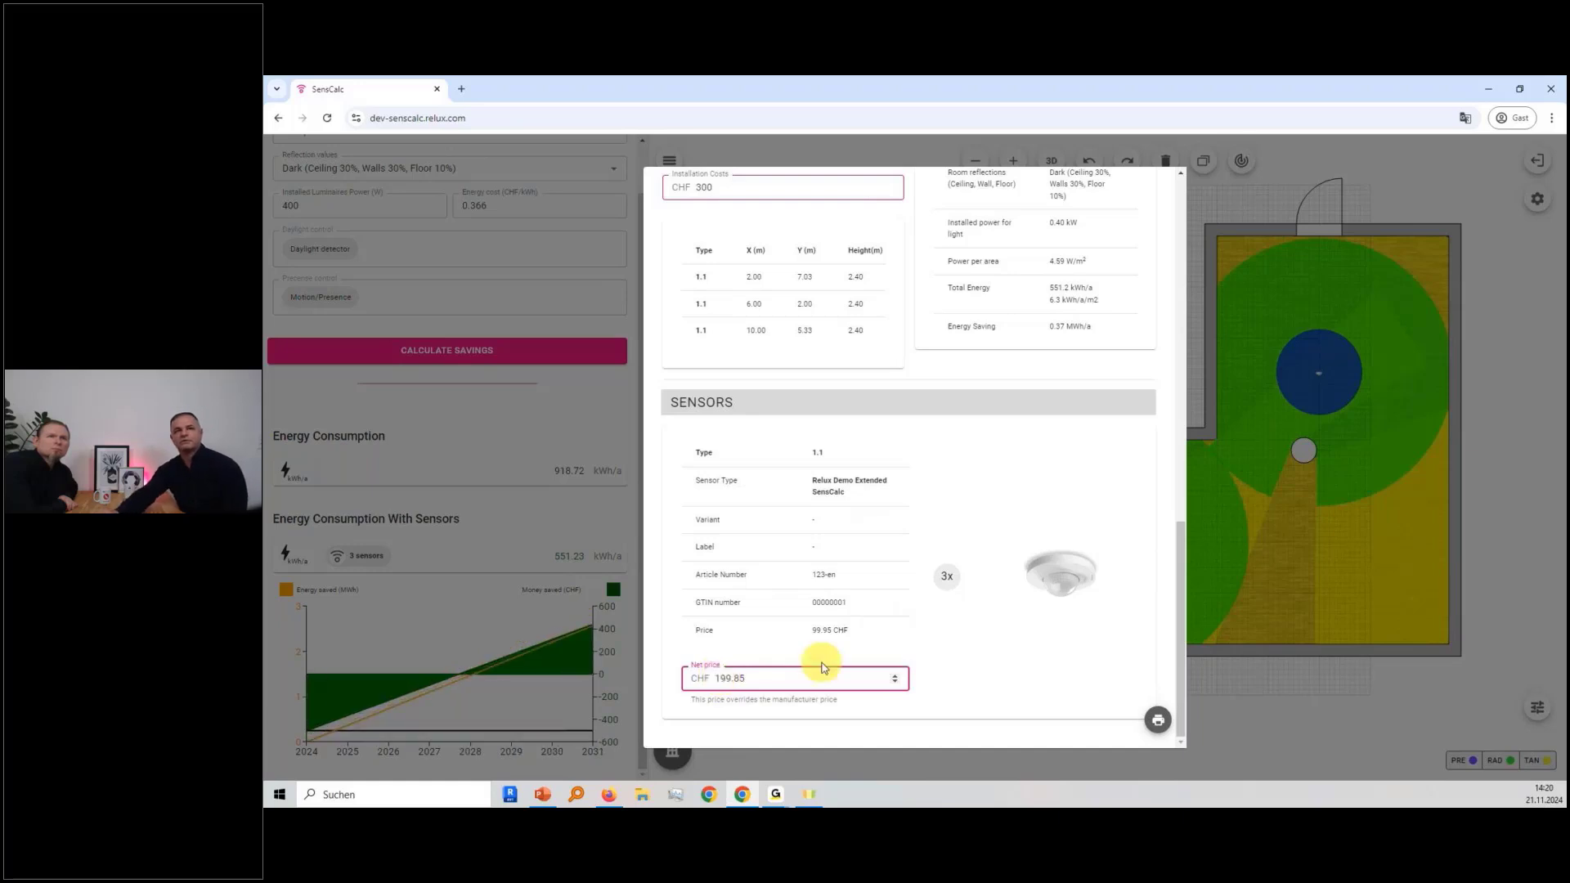
scroll(978, 610, up, 15)
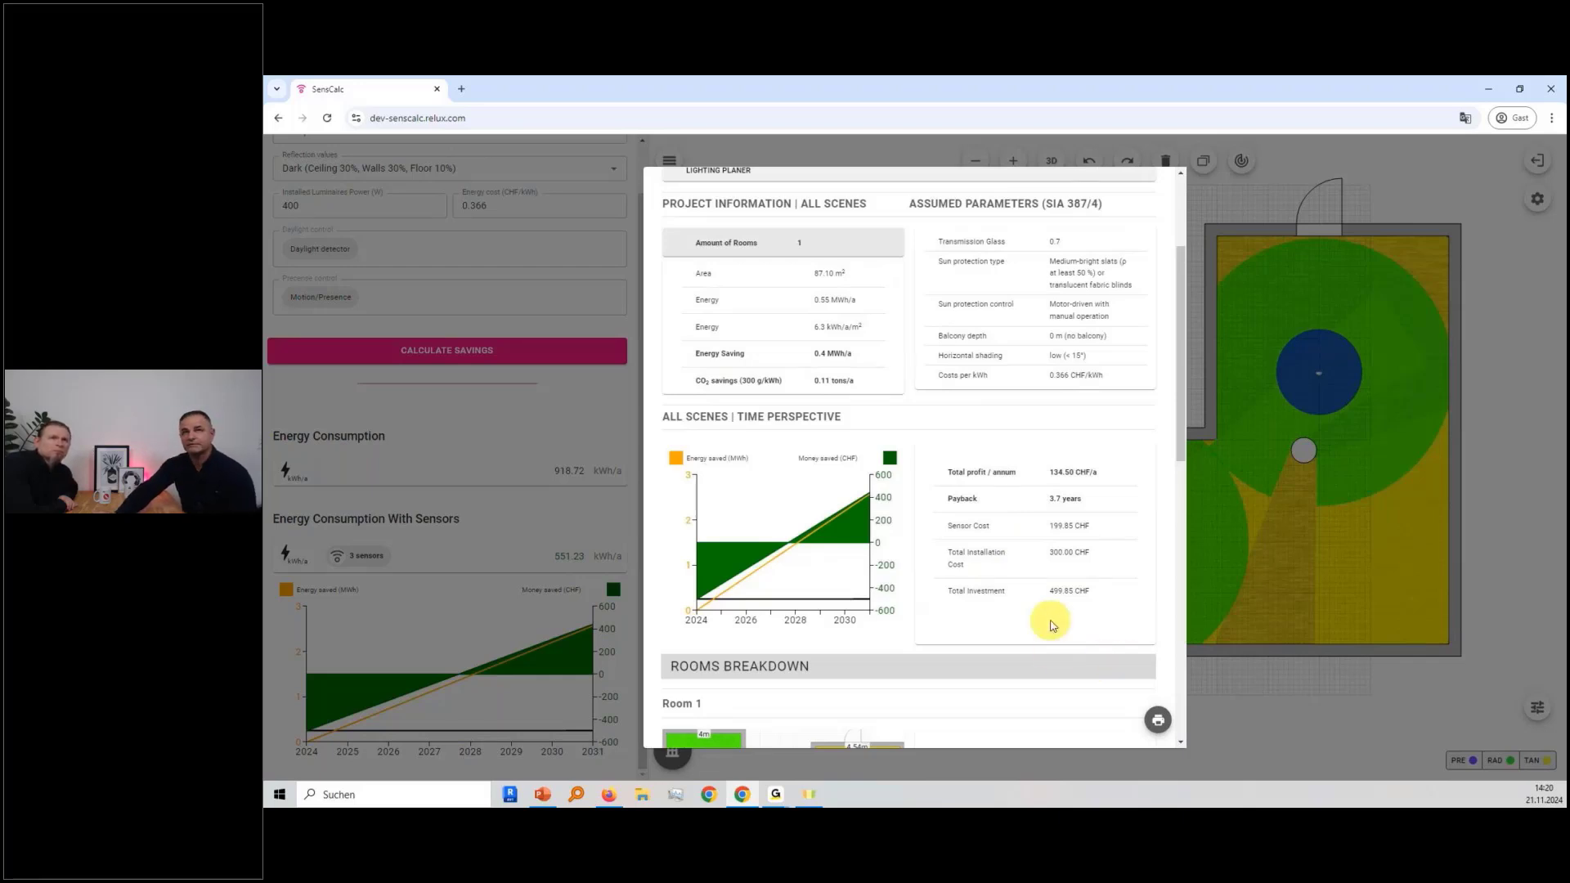
- Open the report's print preview, look through its pages, then cancel printing and close the report
scroll(1052, 624, down, 6)
scroll(1053, 612, down, 3)
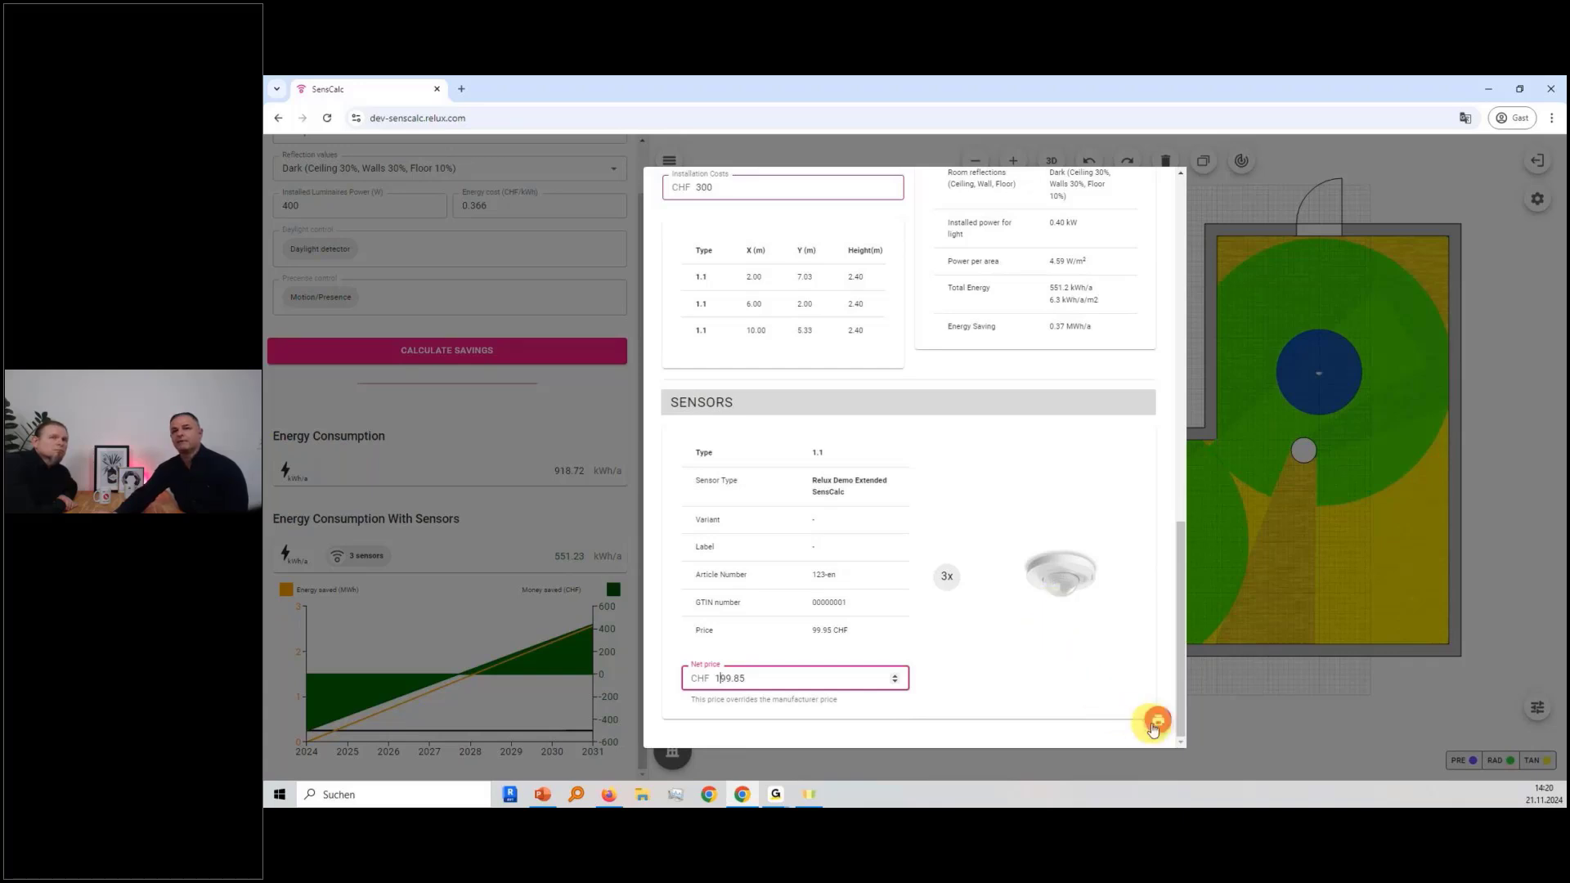
click(1160, 723)
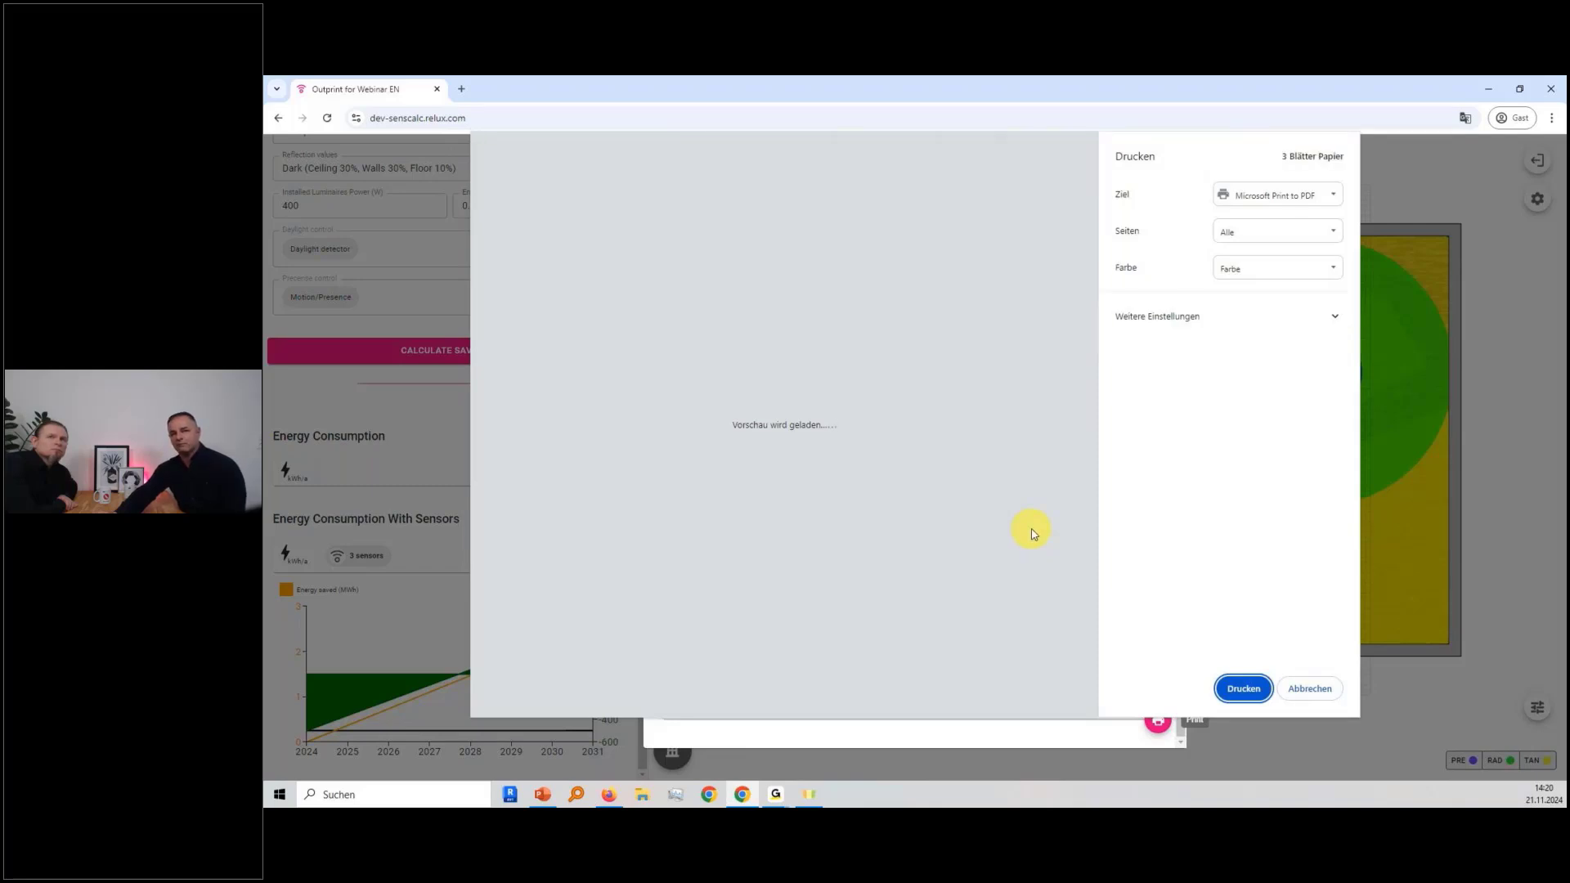
scroll(992, 465, down, 3)
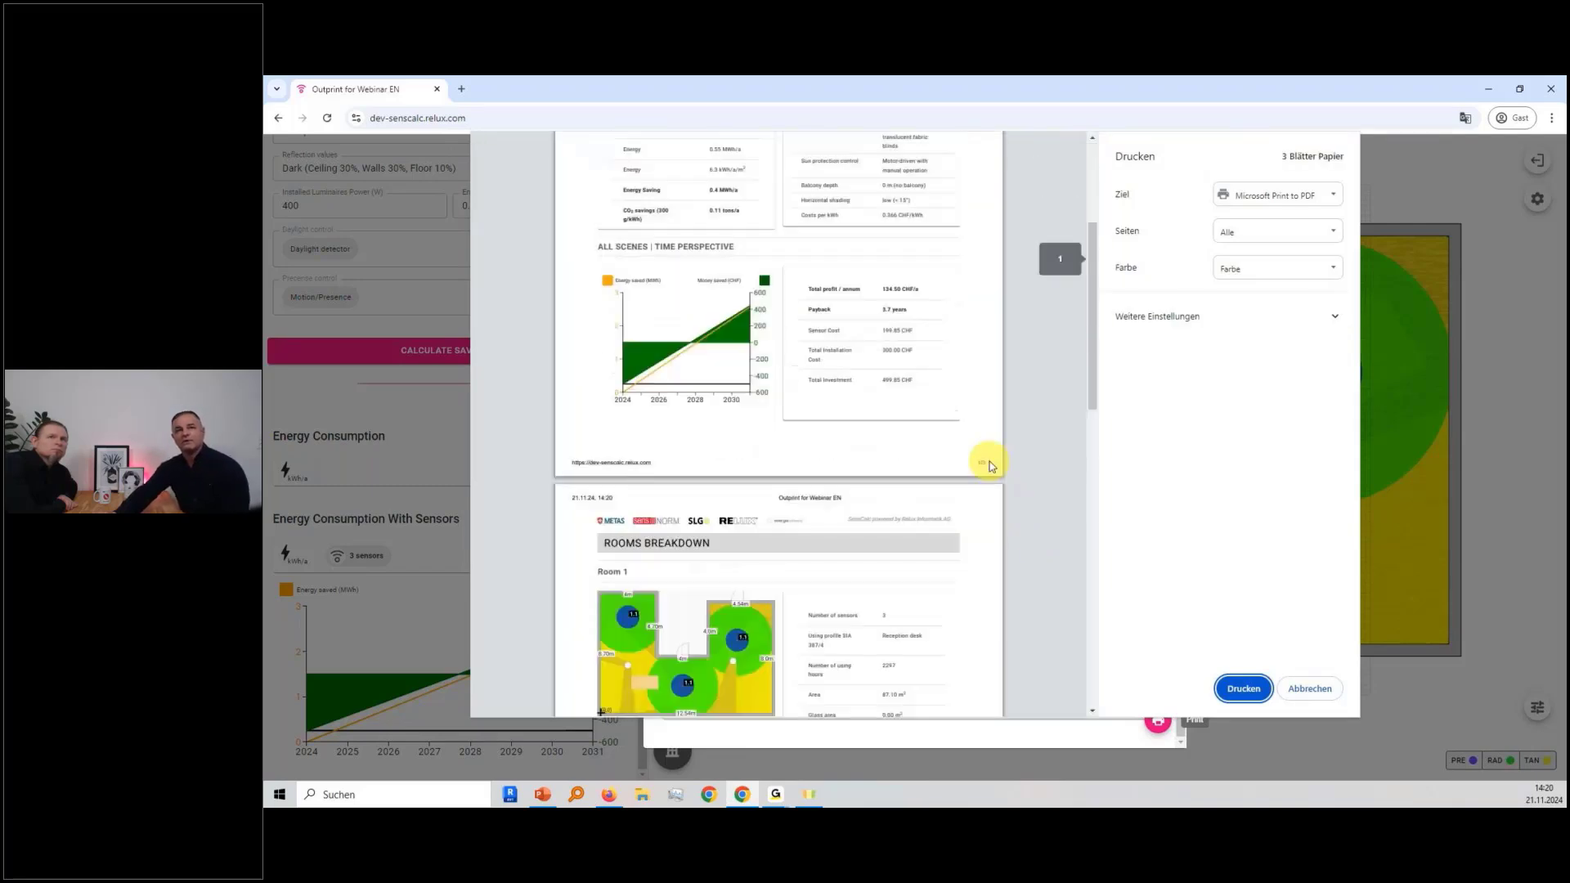
scroll(992, 464, down, 10)
scroll(992, 464, up, 8)
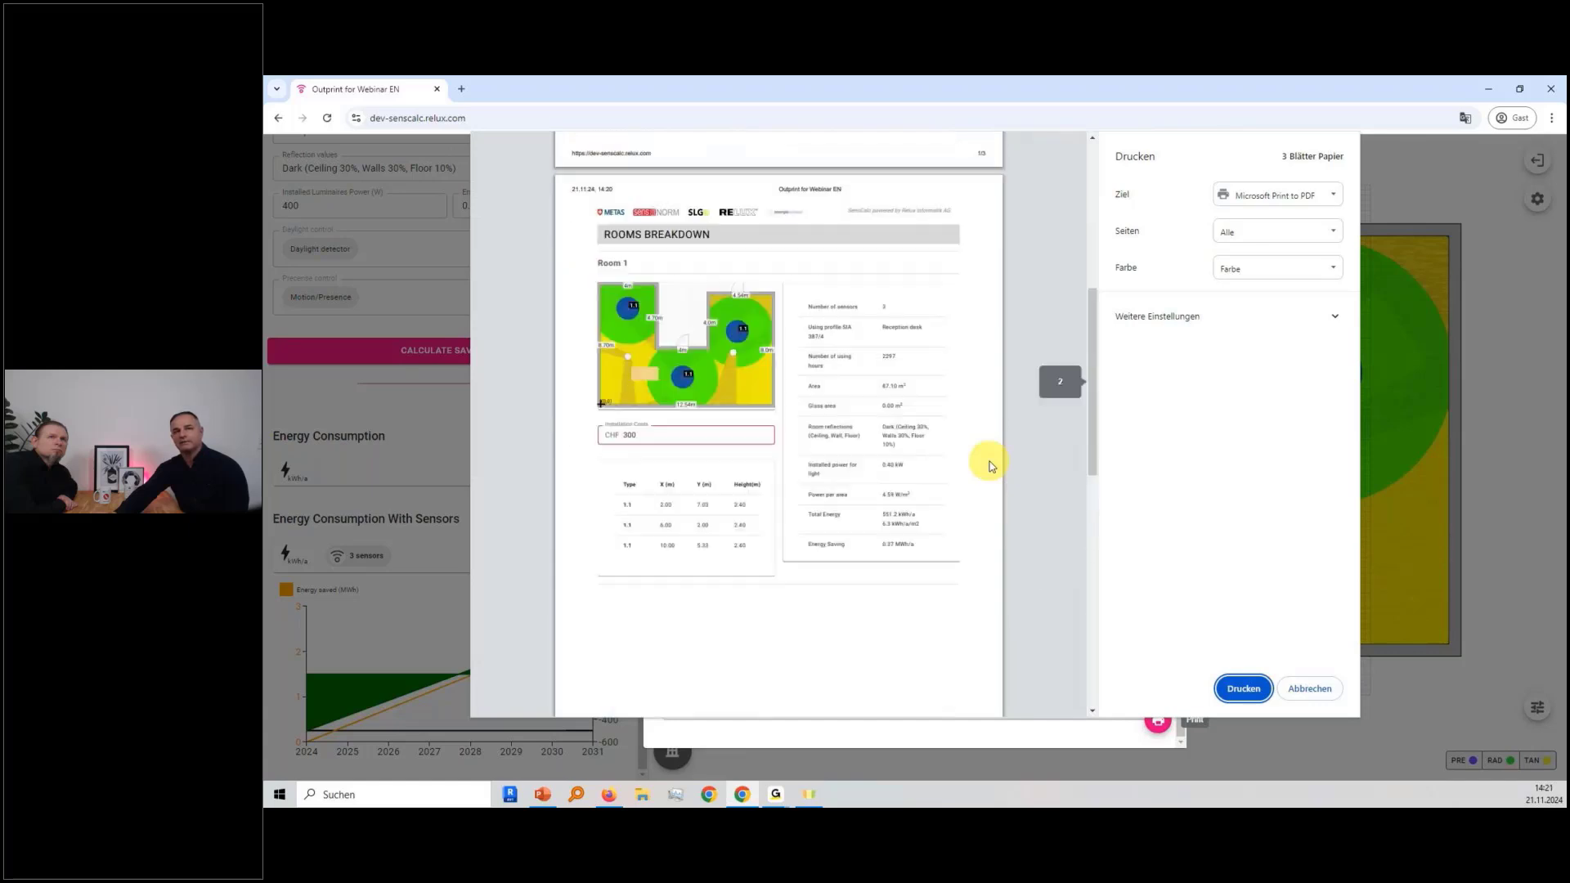
scroll(992, 465, up, 5)
click(1315, 688)
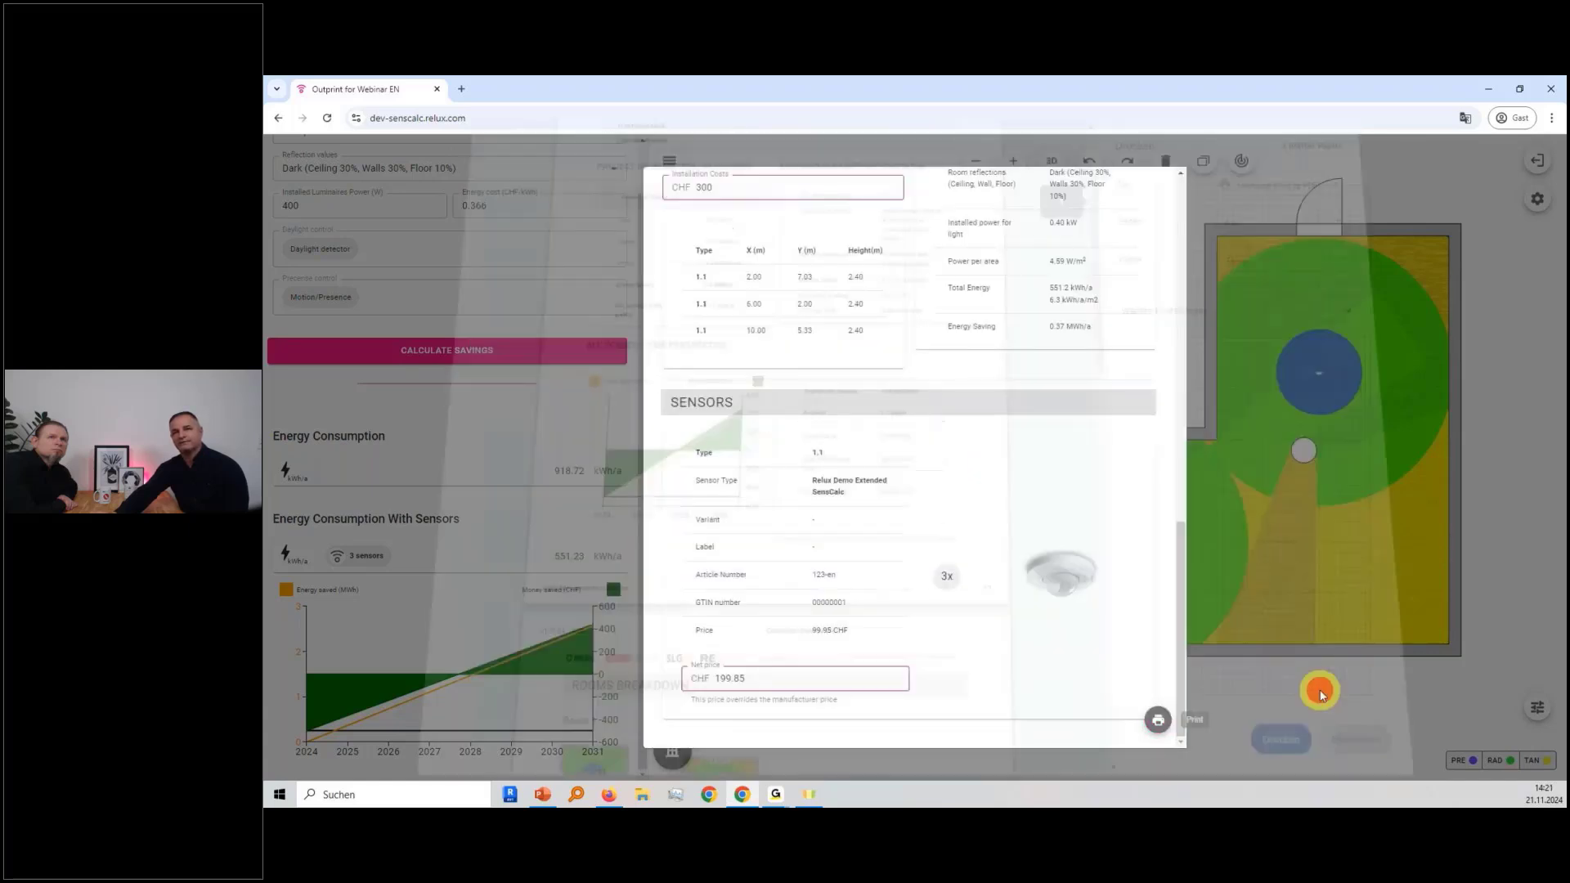
click(1220, 375)
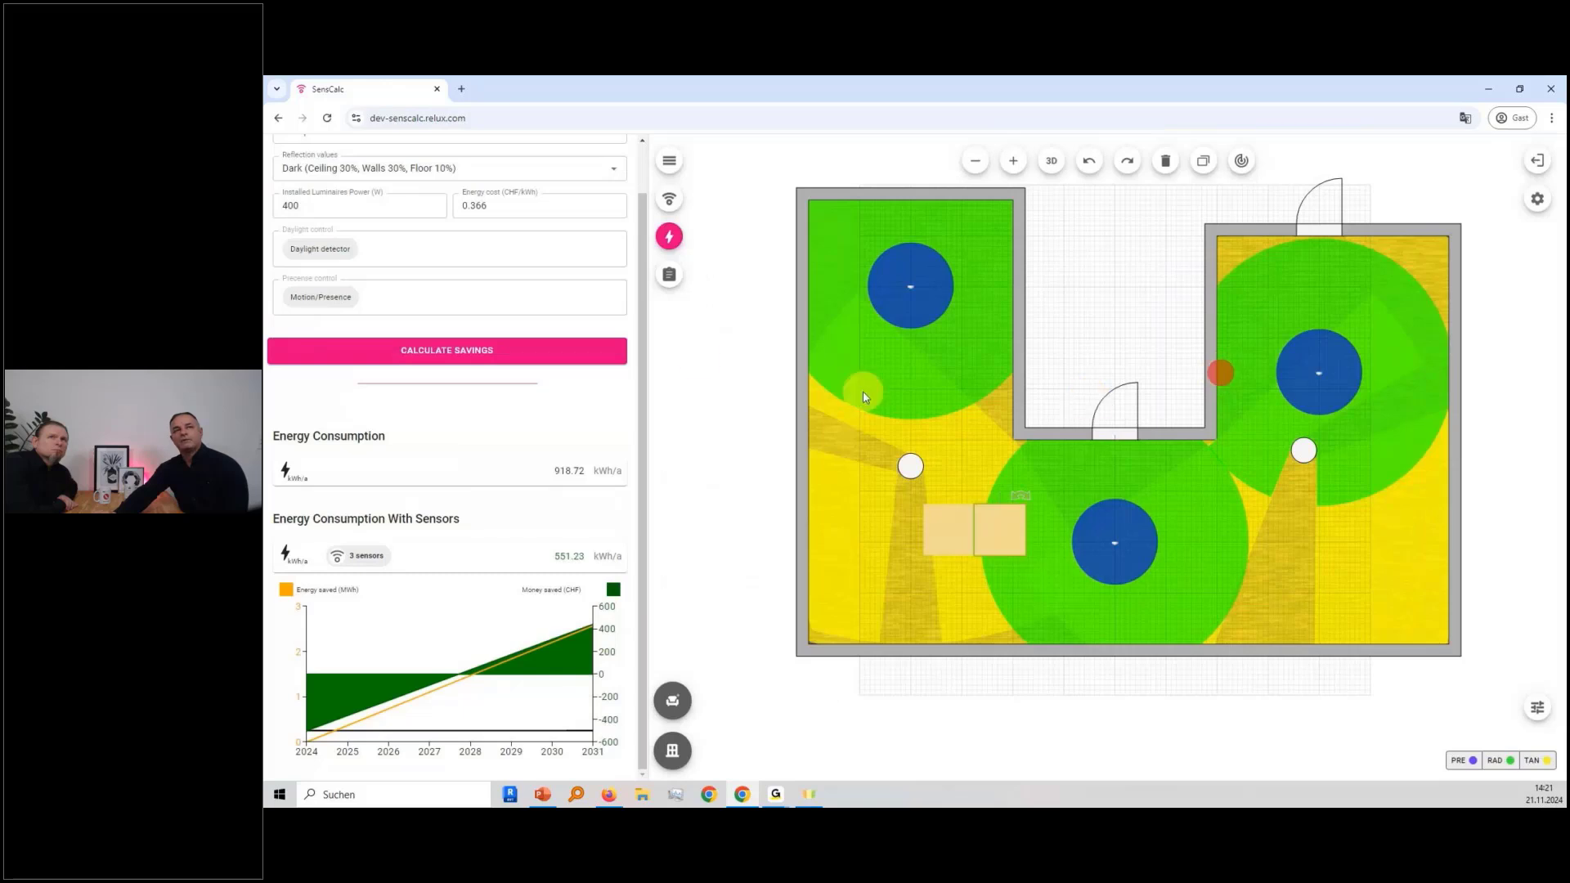
- Open the project settings and view the download and upload options for the Webinar EN project
scroll(544, 333, up, 1)
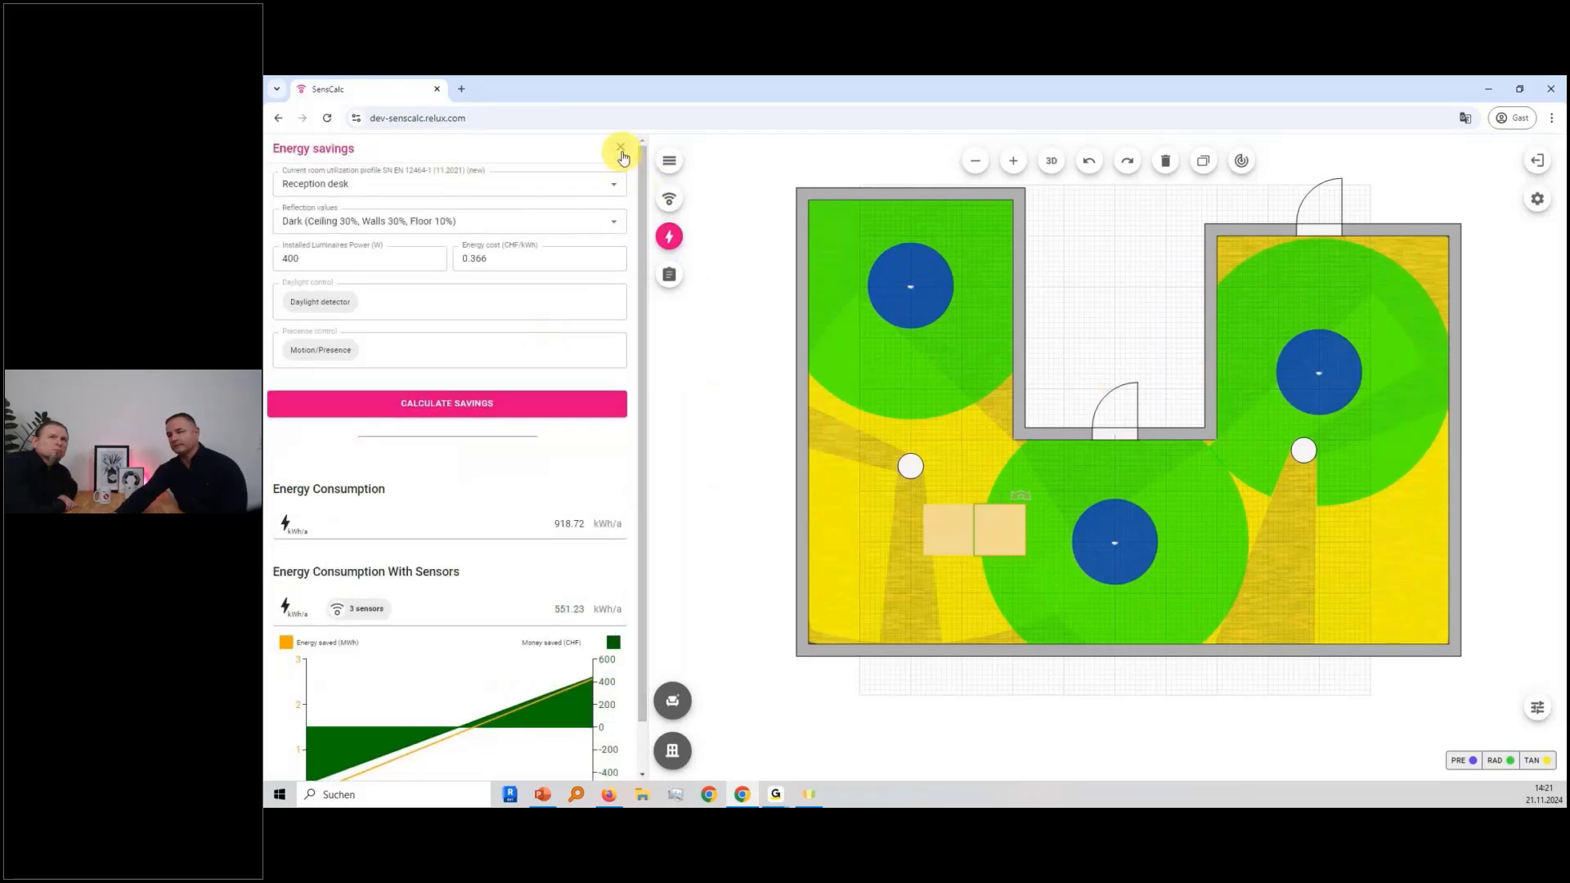
click(669, 160)
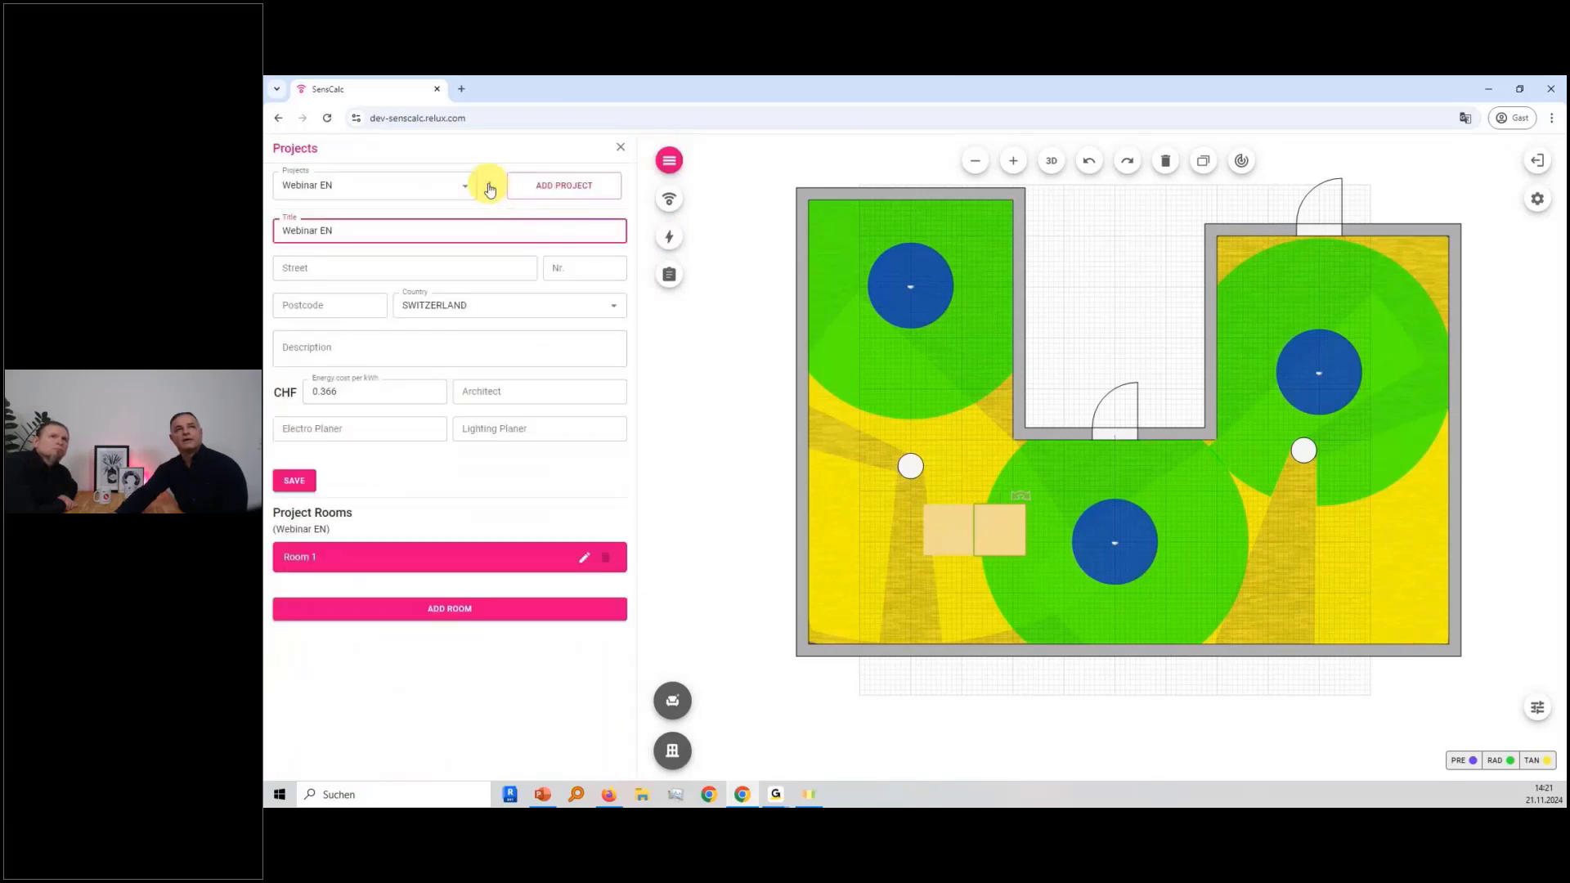
click(489, 187)
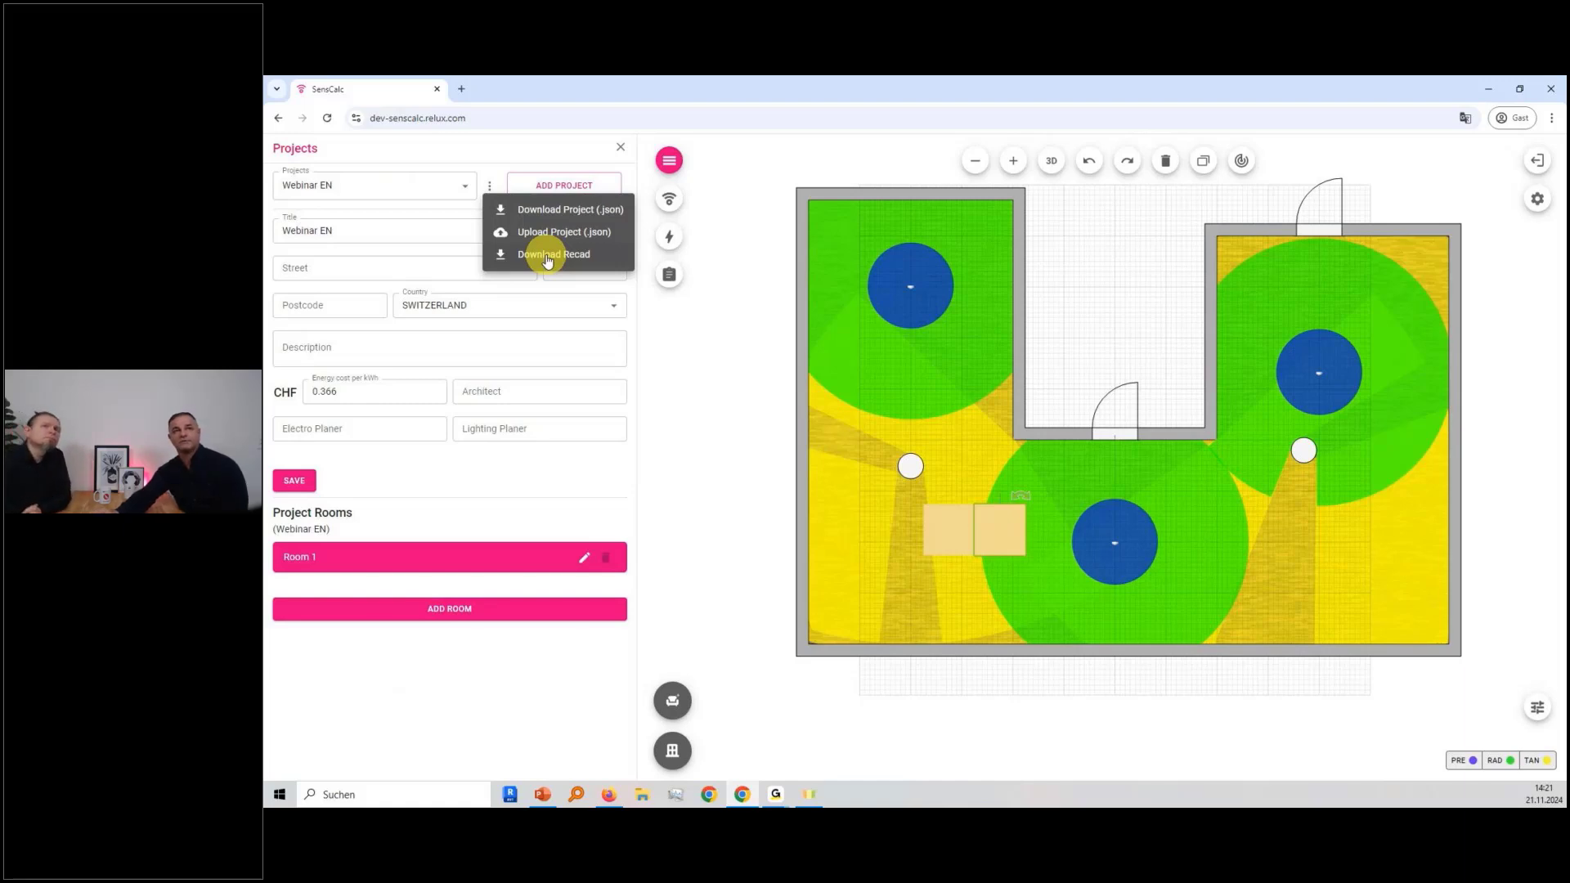
click(494, 169)
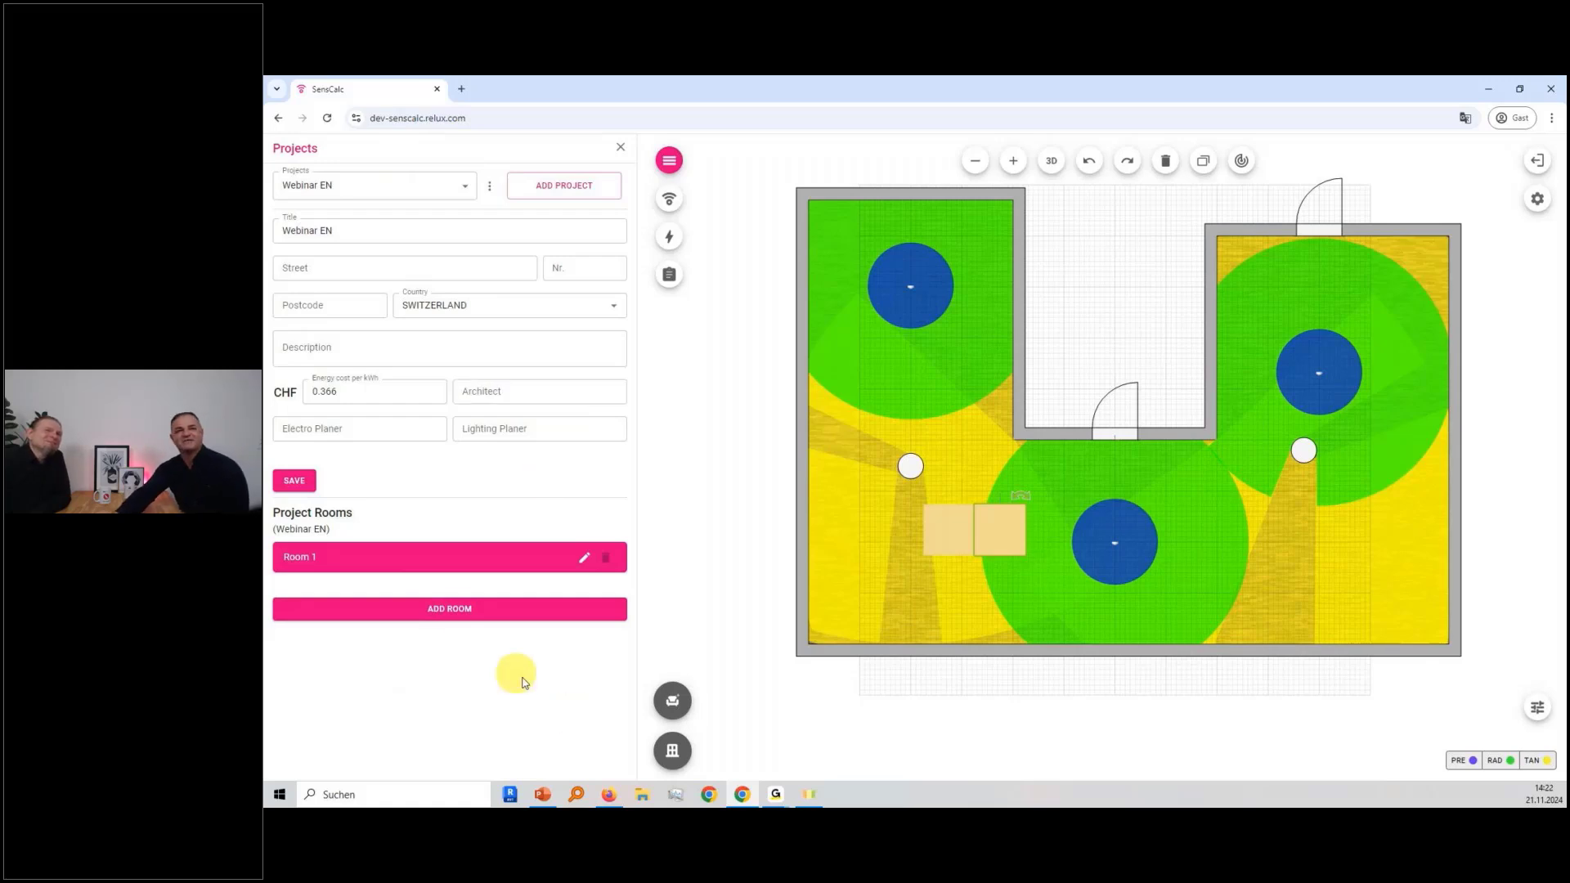
- Add a room named "Room" using the Z-shaped layout with 8 m and 4 m sides, and place it
click(460, 614)
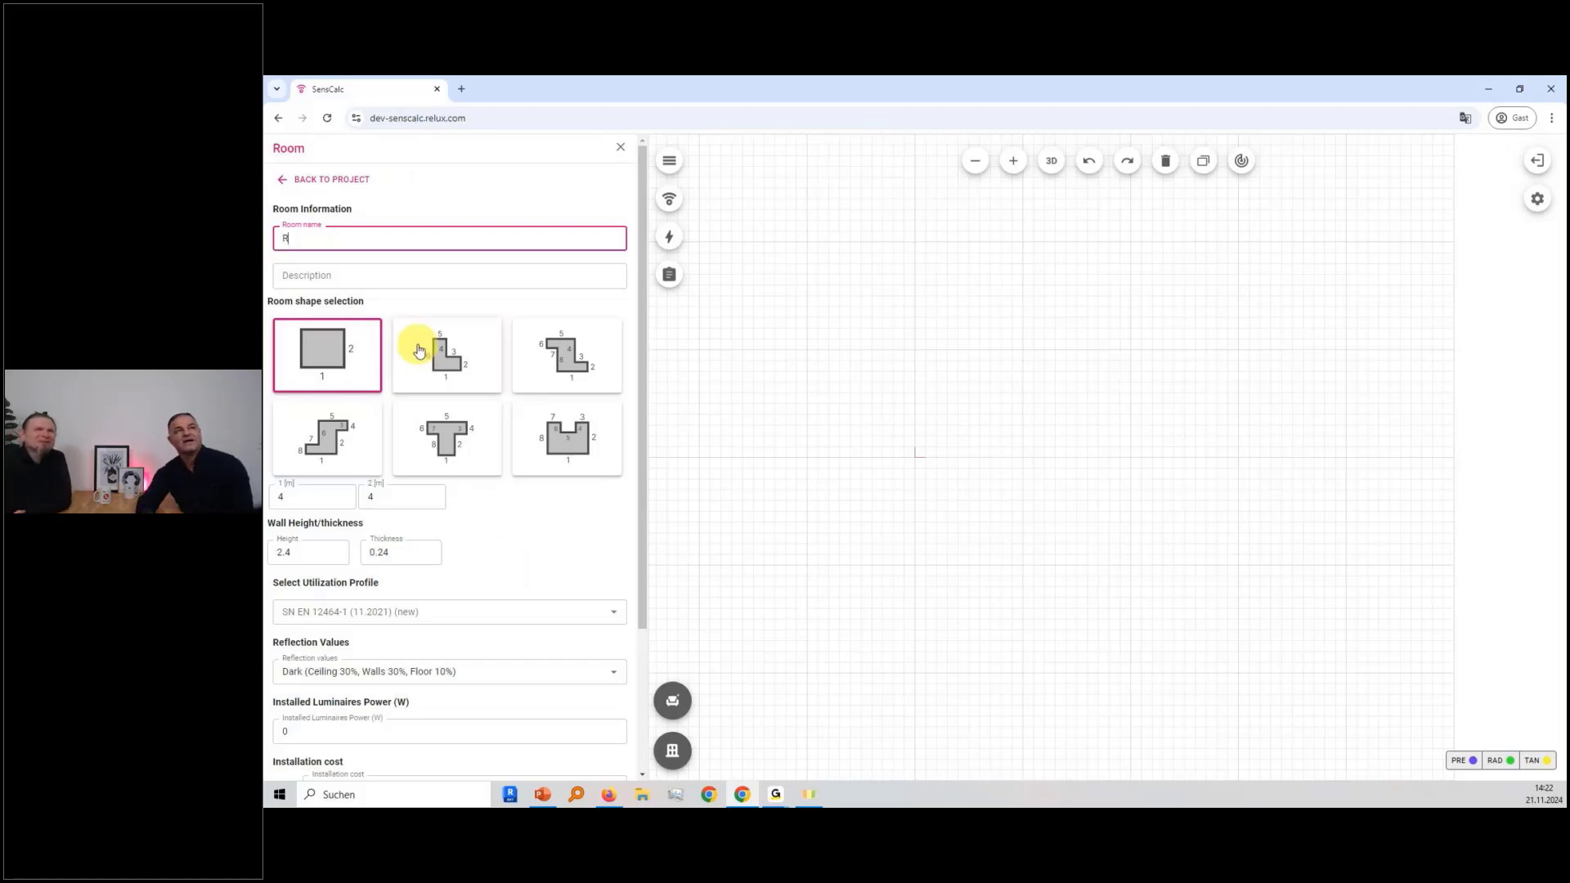
click(326, 427)
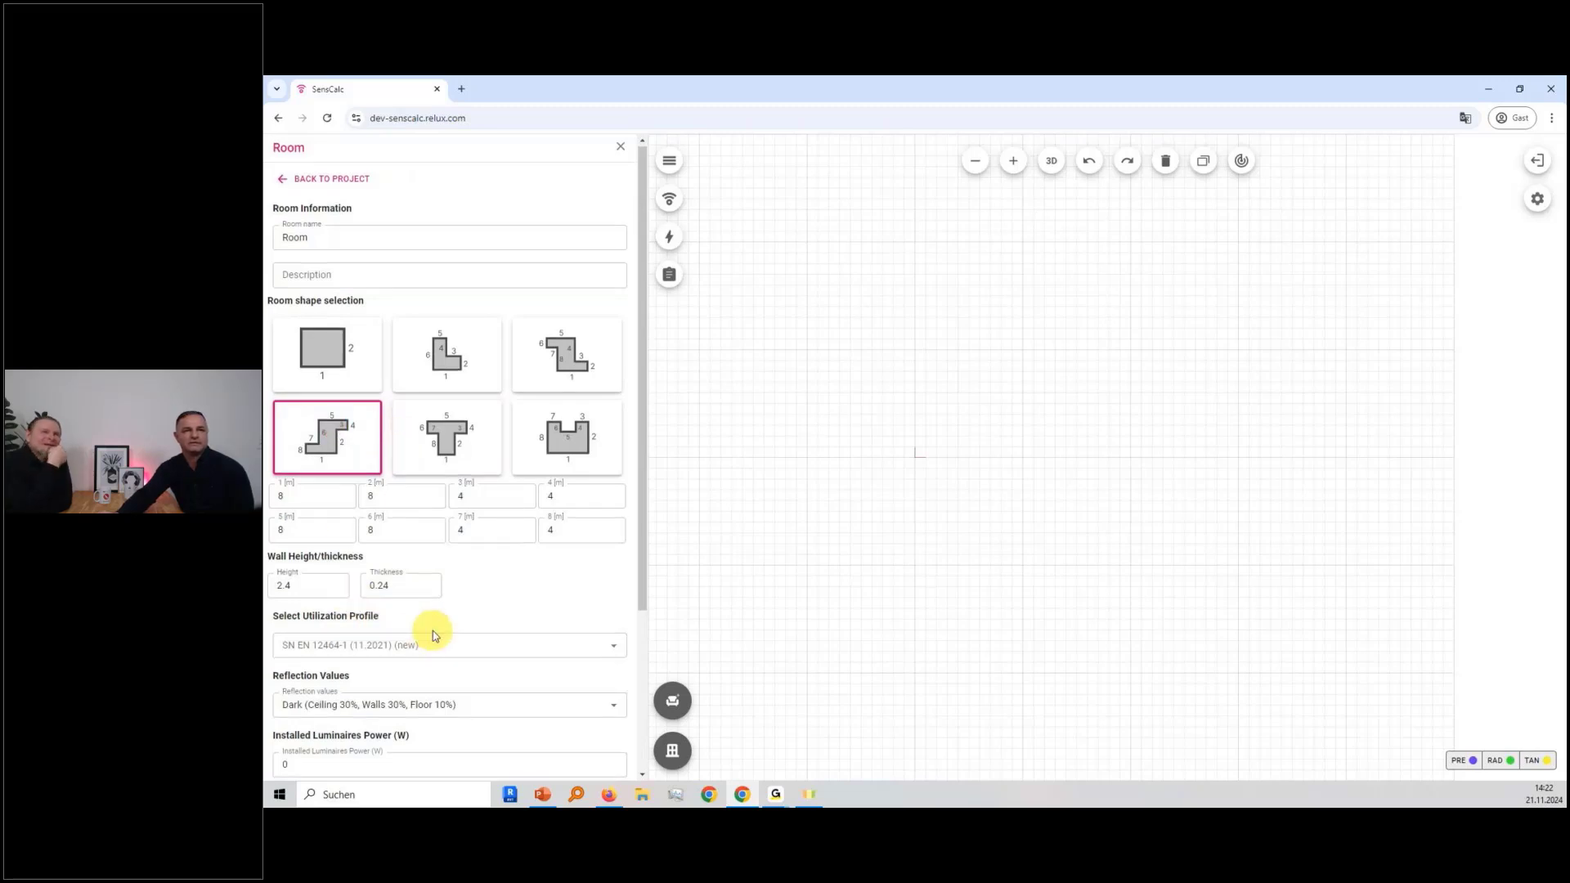
scroll(414, 603, down, 1)
scroll(421, 589, down, 2)
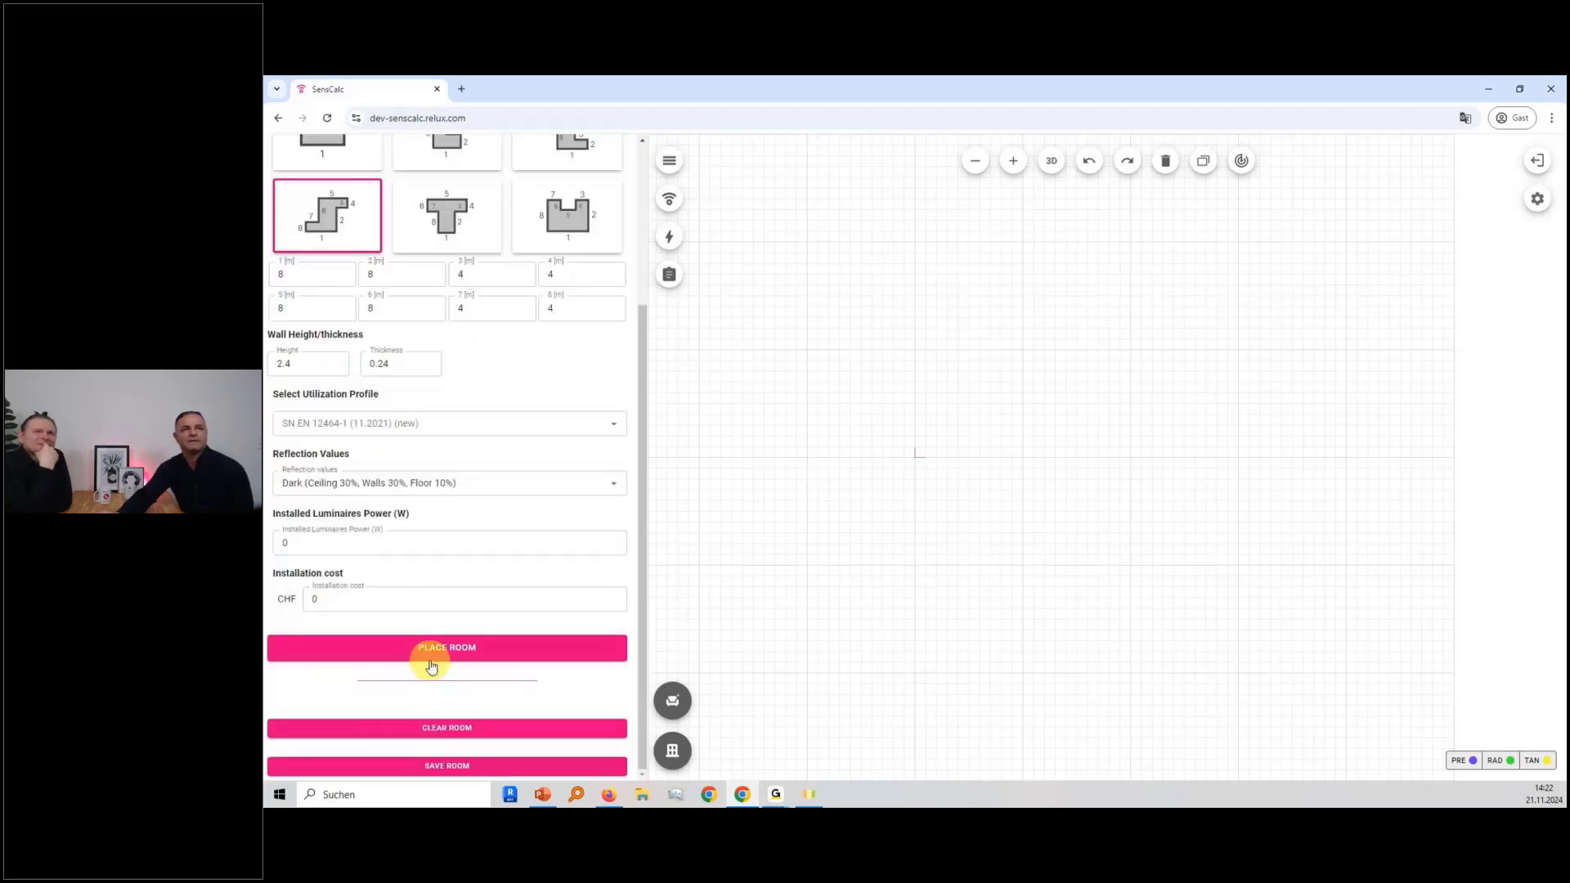
click(426, 653)
scroll(857, 425, down, 3)
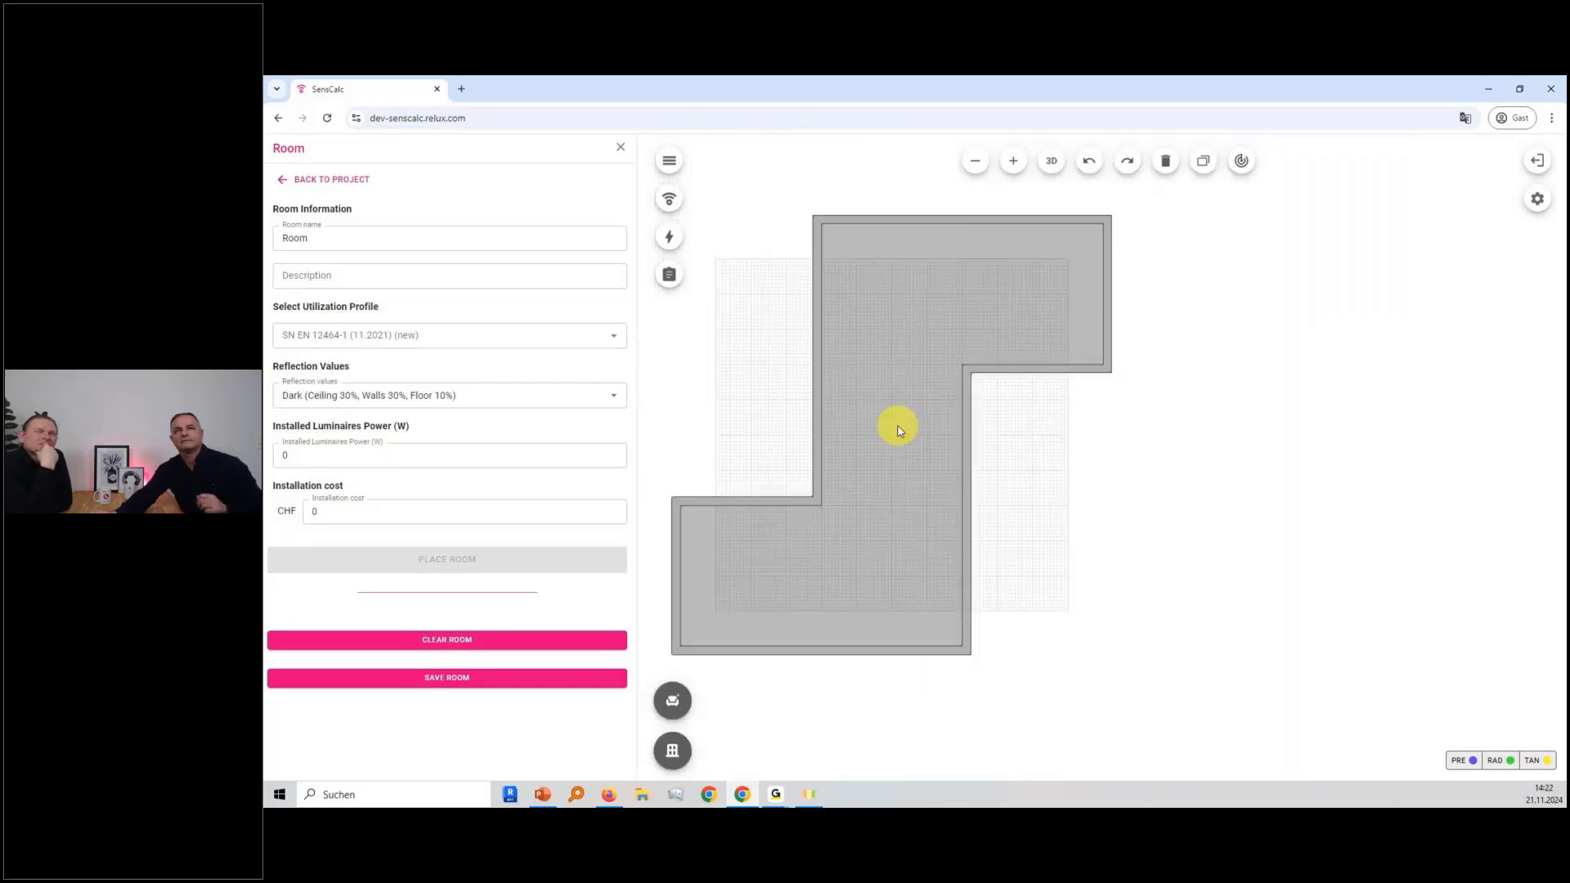
- Move both end walls outward, lengthening the lower wing's upper wall to about 6.12 m and the upper wing's outer wall to about 13.58 m
click(708, 547)
drag(685, 556, 650, 551)
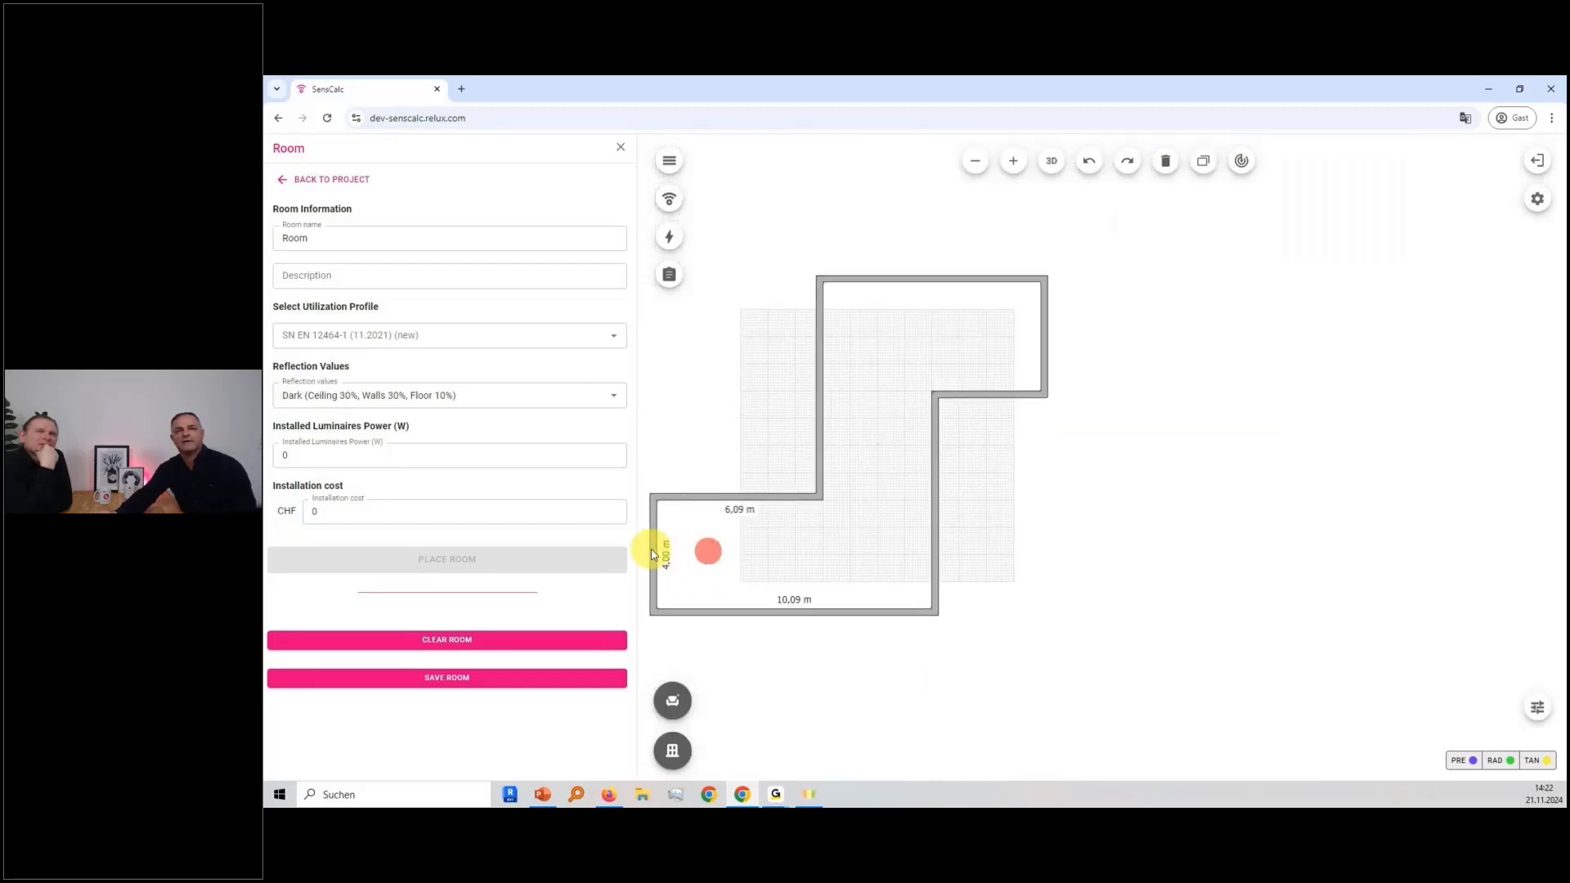
click(1047, 338)
drag(1046, 336, 1195, 337)
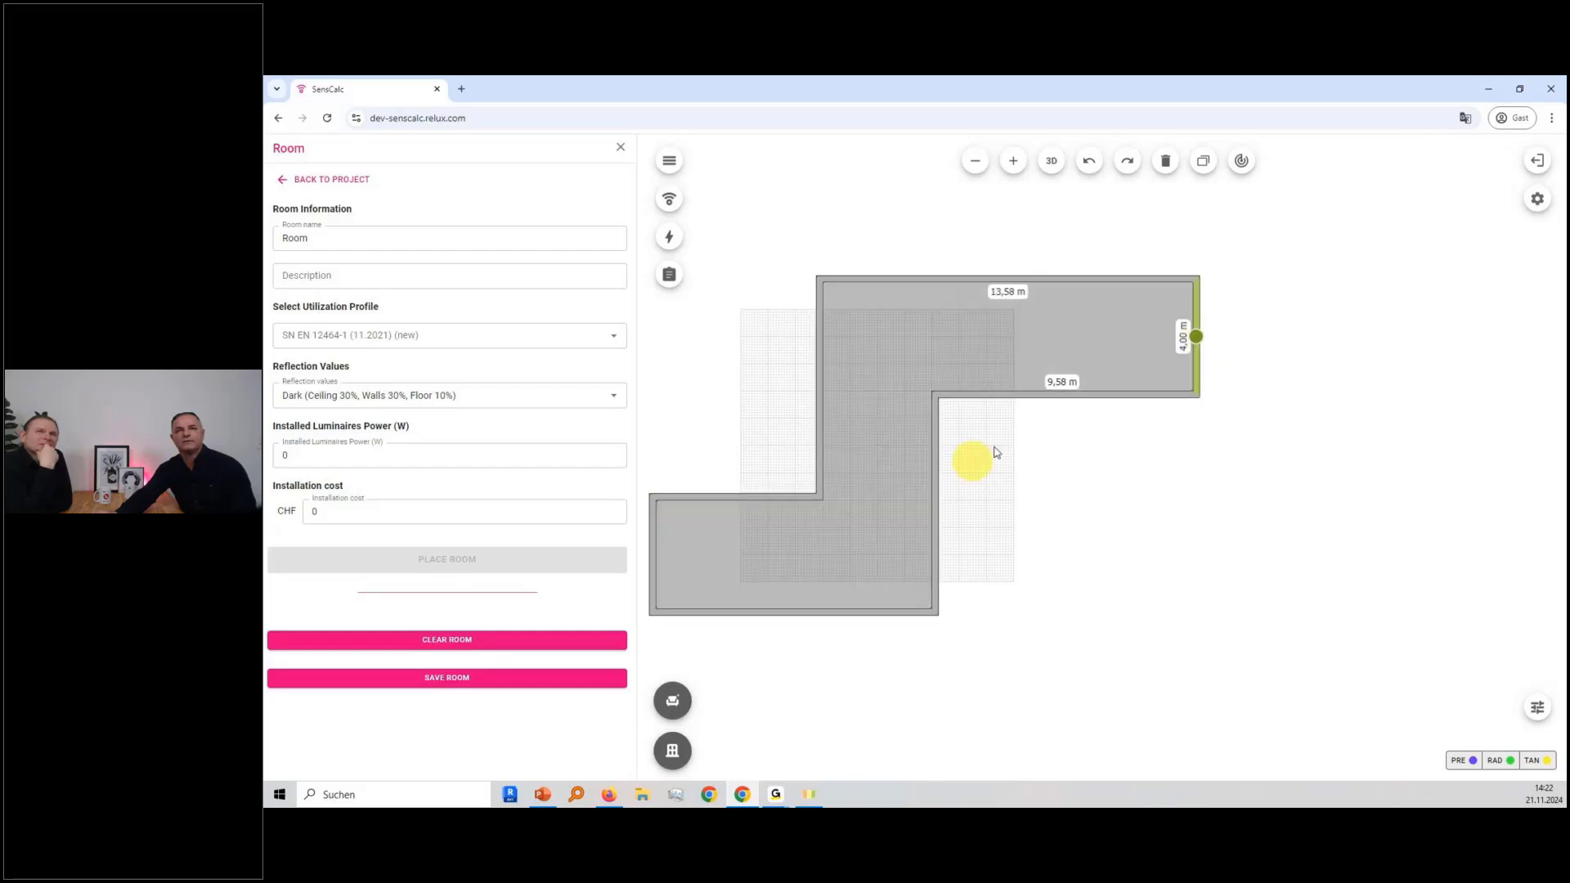
- Add a door at the middle of the lower wing's 6.12 m upper wall
click(719, 495)
click(673, 750)
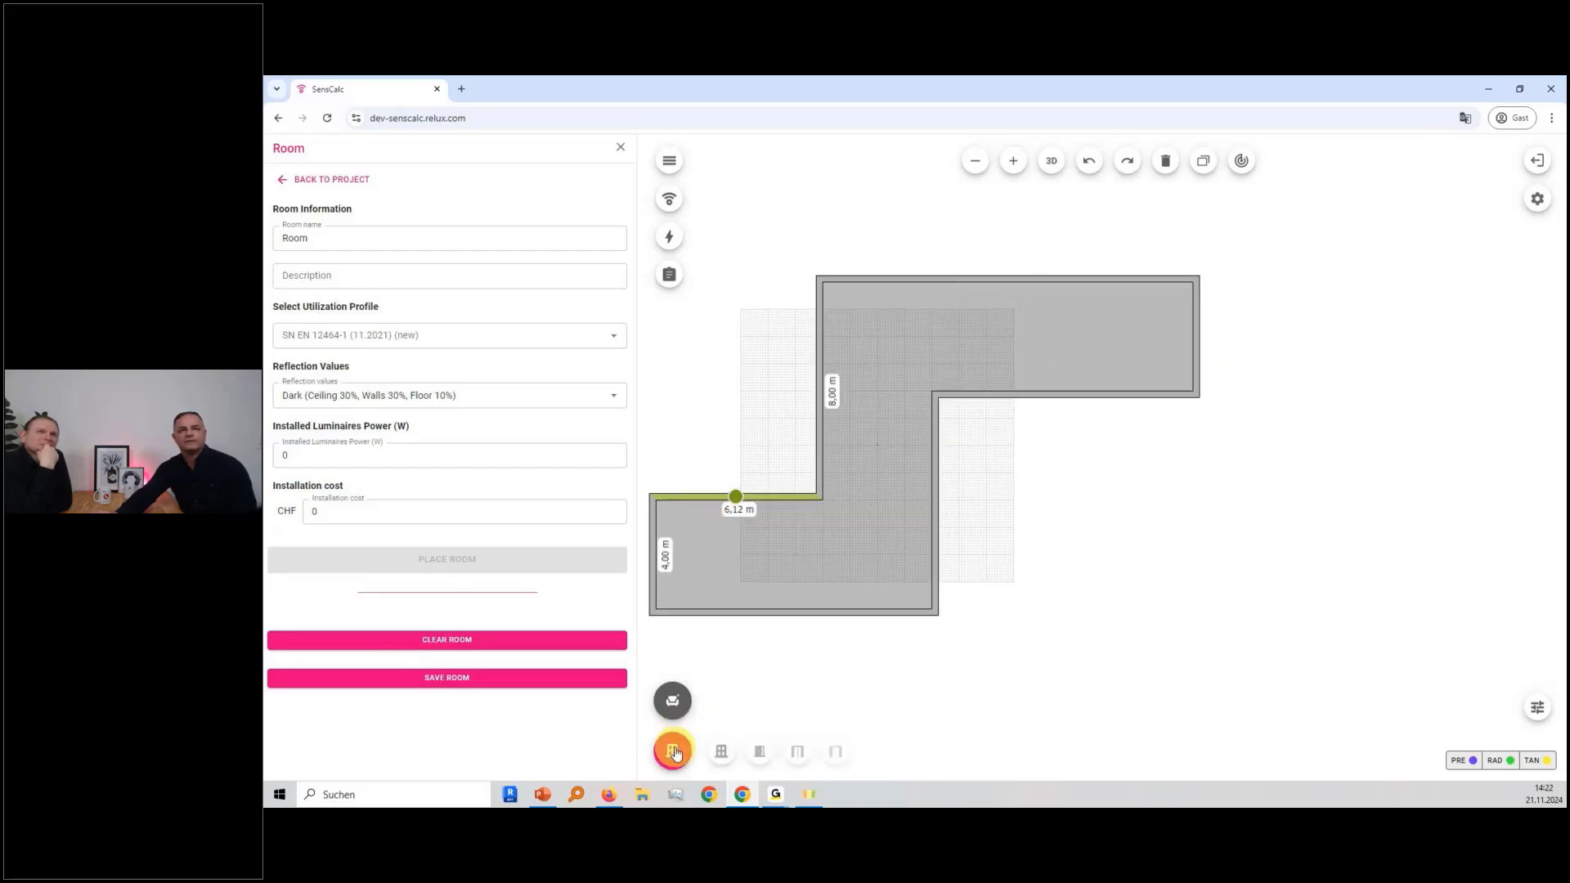
click(753, 750)
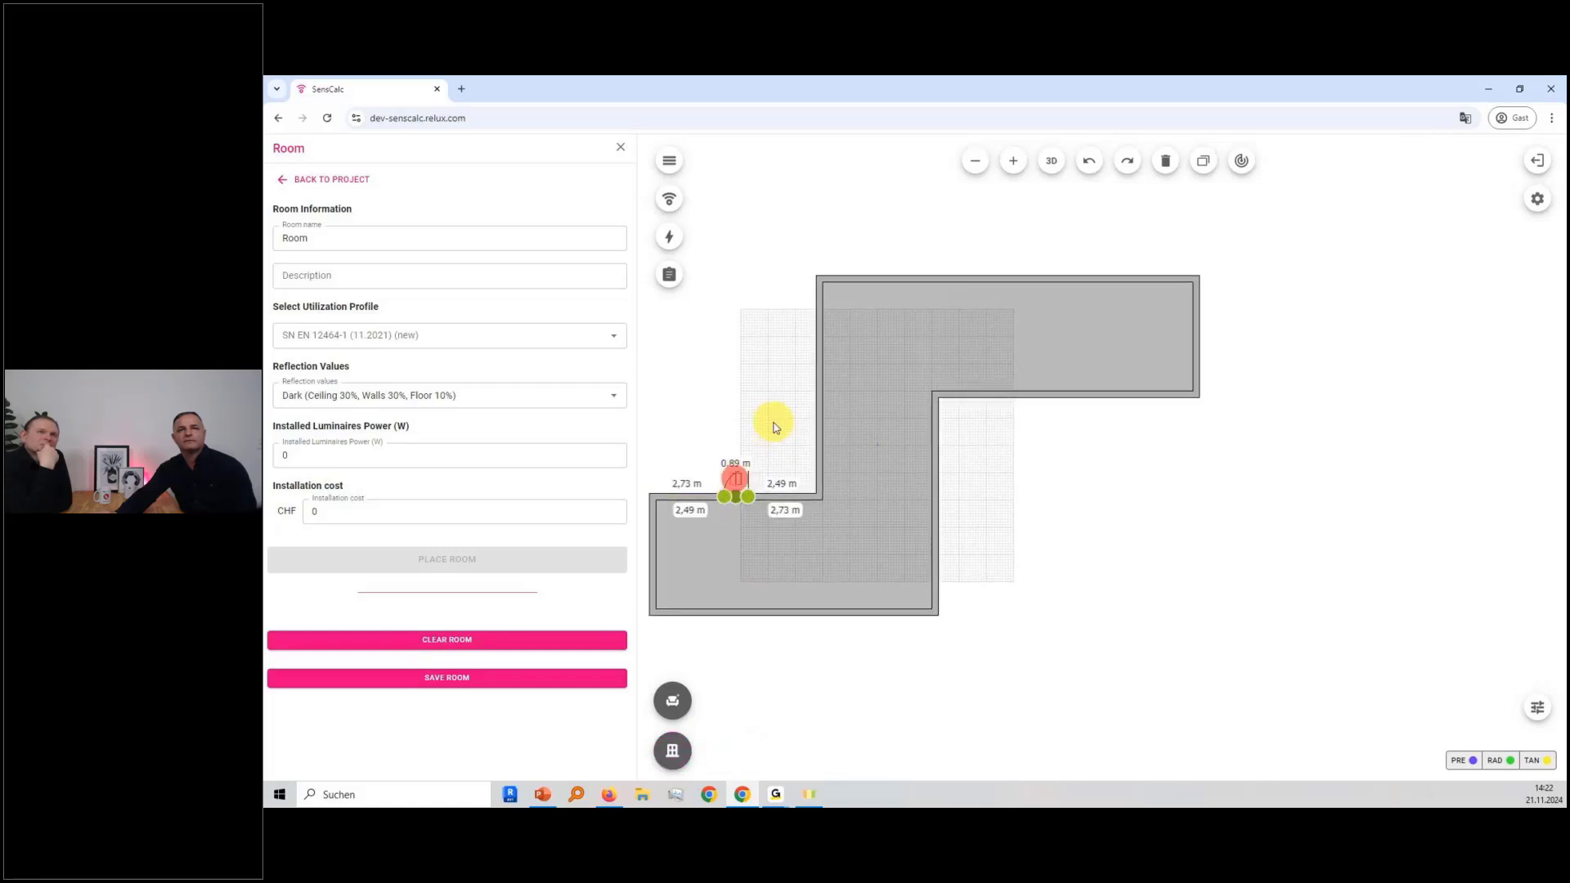
- Add a door to the 8 m vertical wall, move it to about 1.82 m from the upper inner corner, and flip it to open outward
click(817, 342)
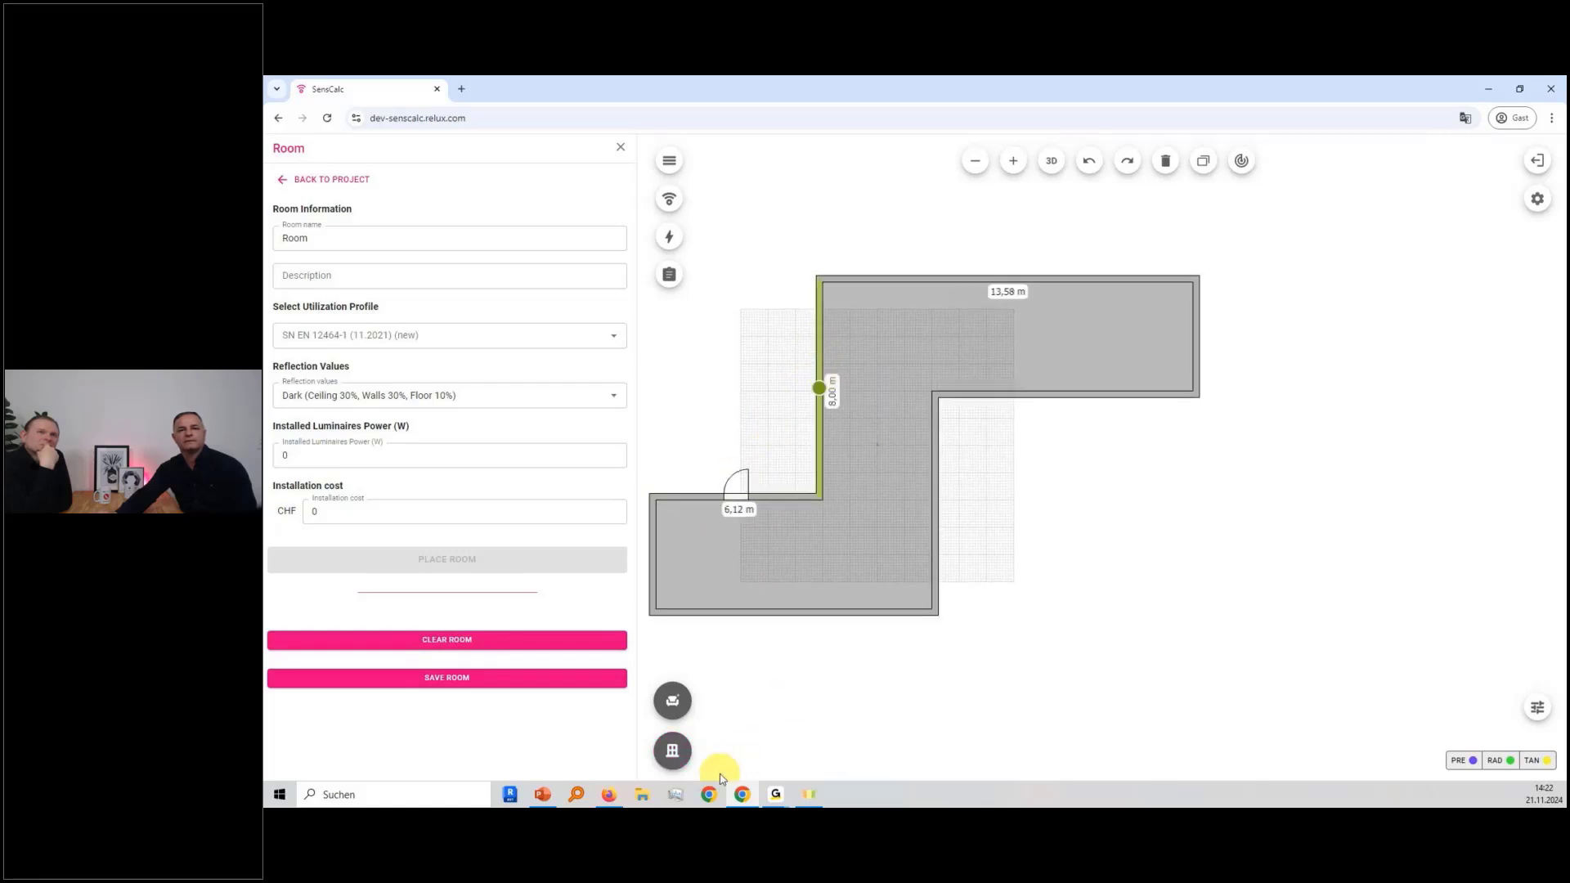
click(672, 750)
click(764, 753)
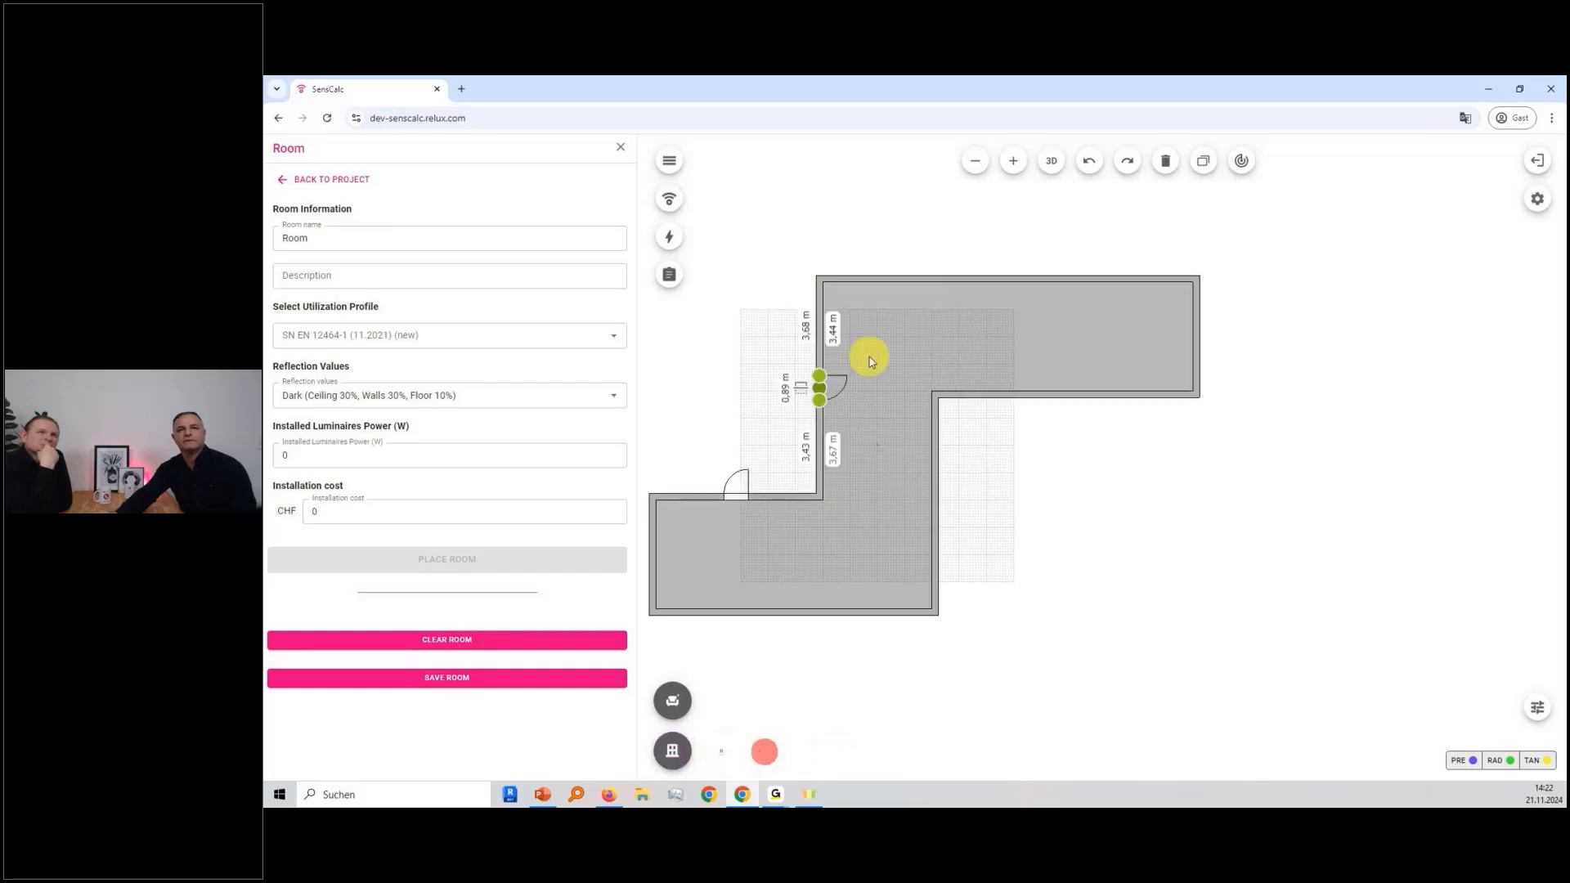
drag(814, 386, 821, 353)
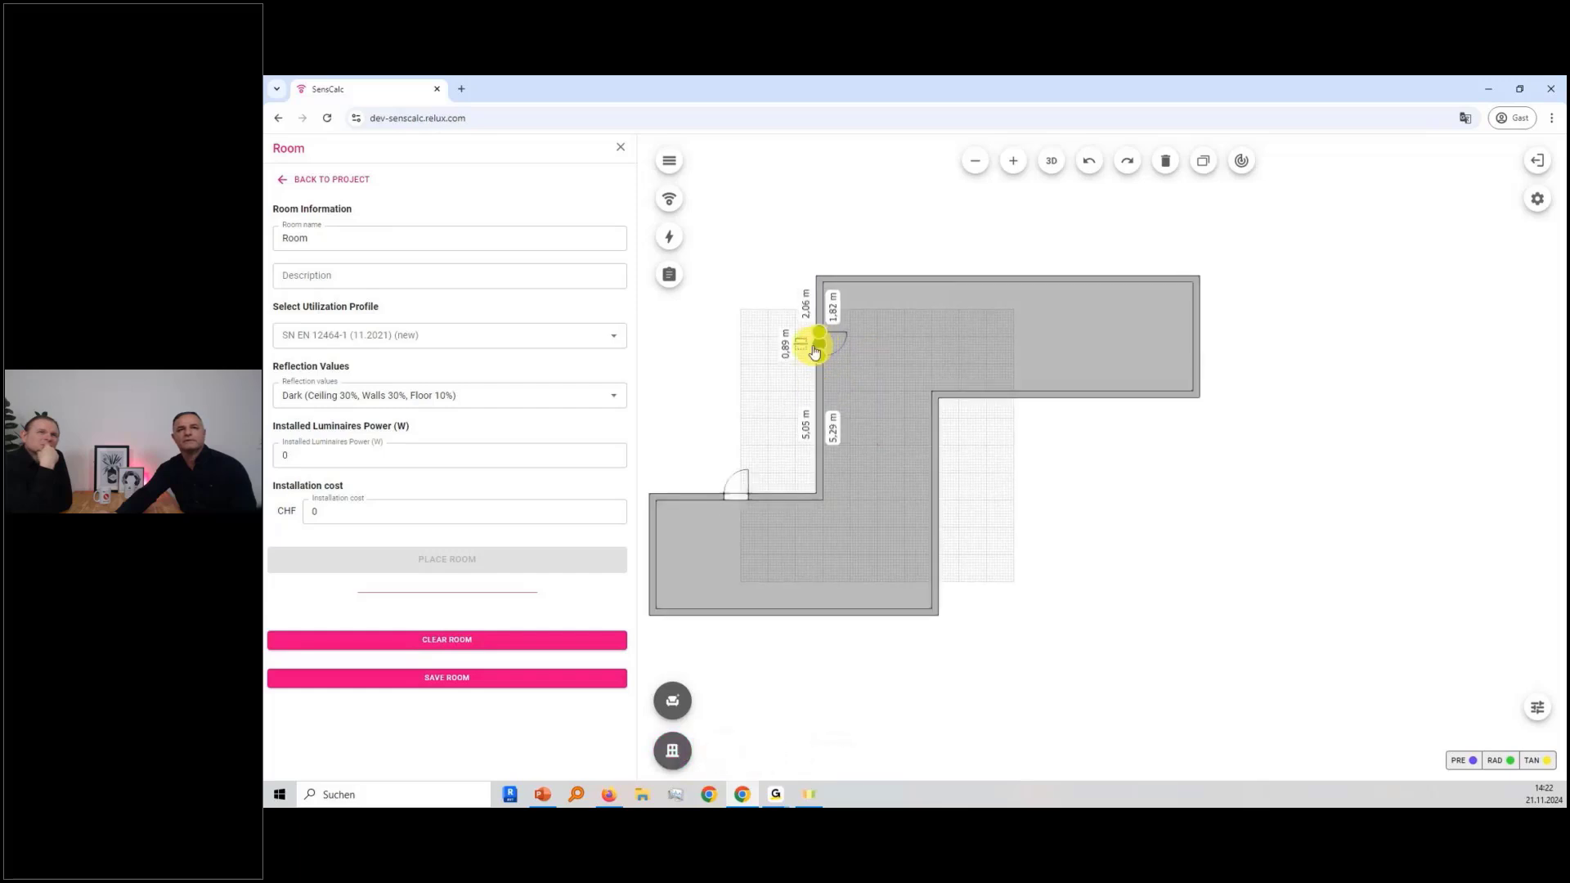
click(807, 344)
- Add an outward-opening door to the 13.58 m upper wall and move it to about 4.55 m from the right inner corner
click(1028, 282)
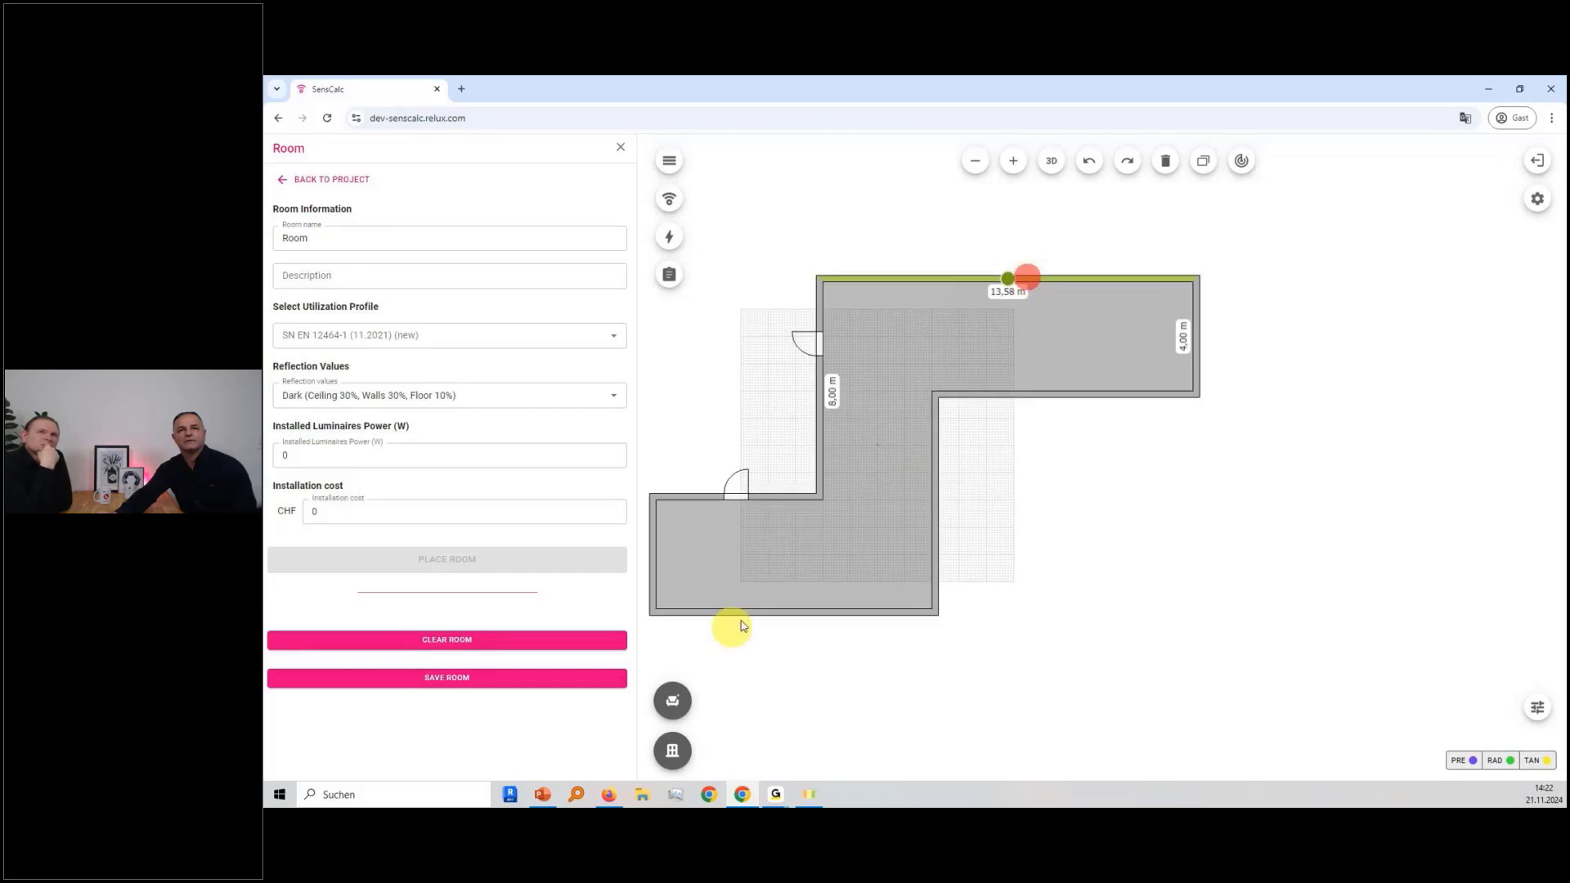
click(672, 750)
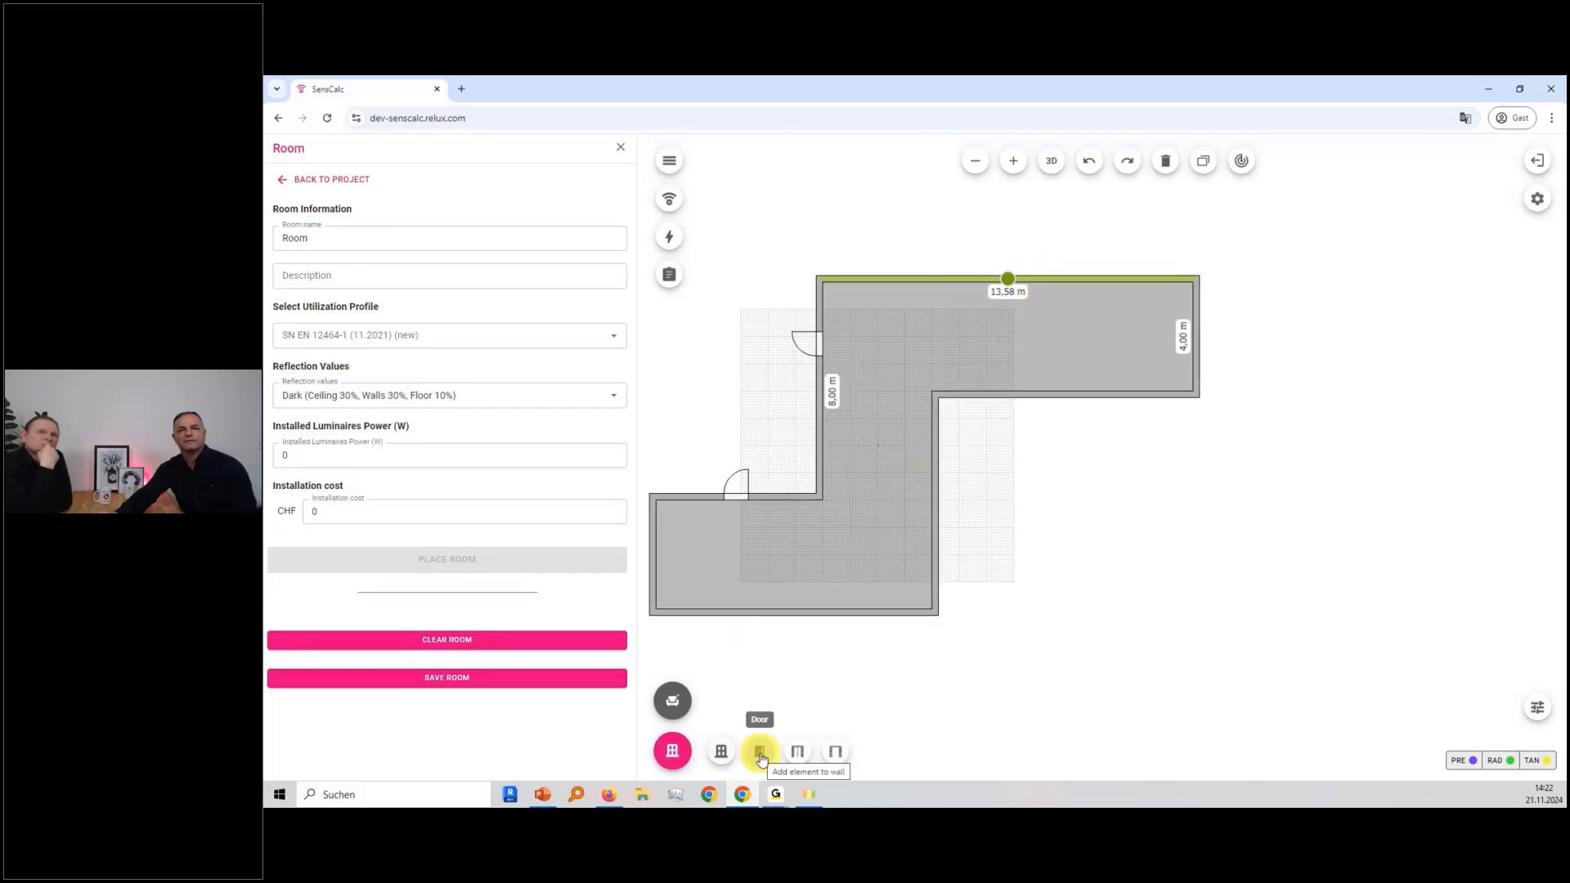
click(760, 752)
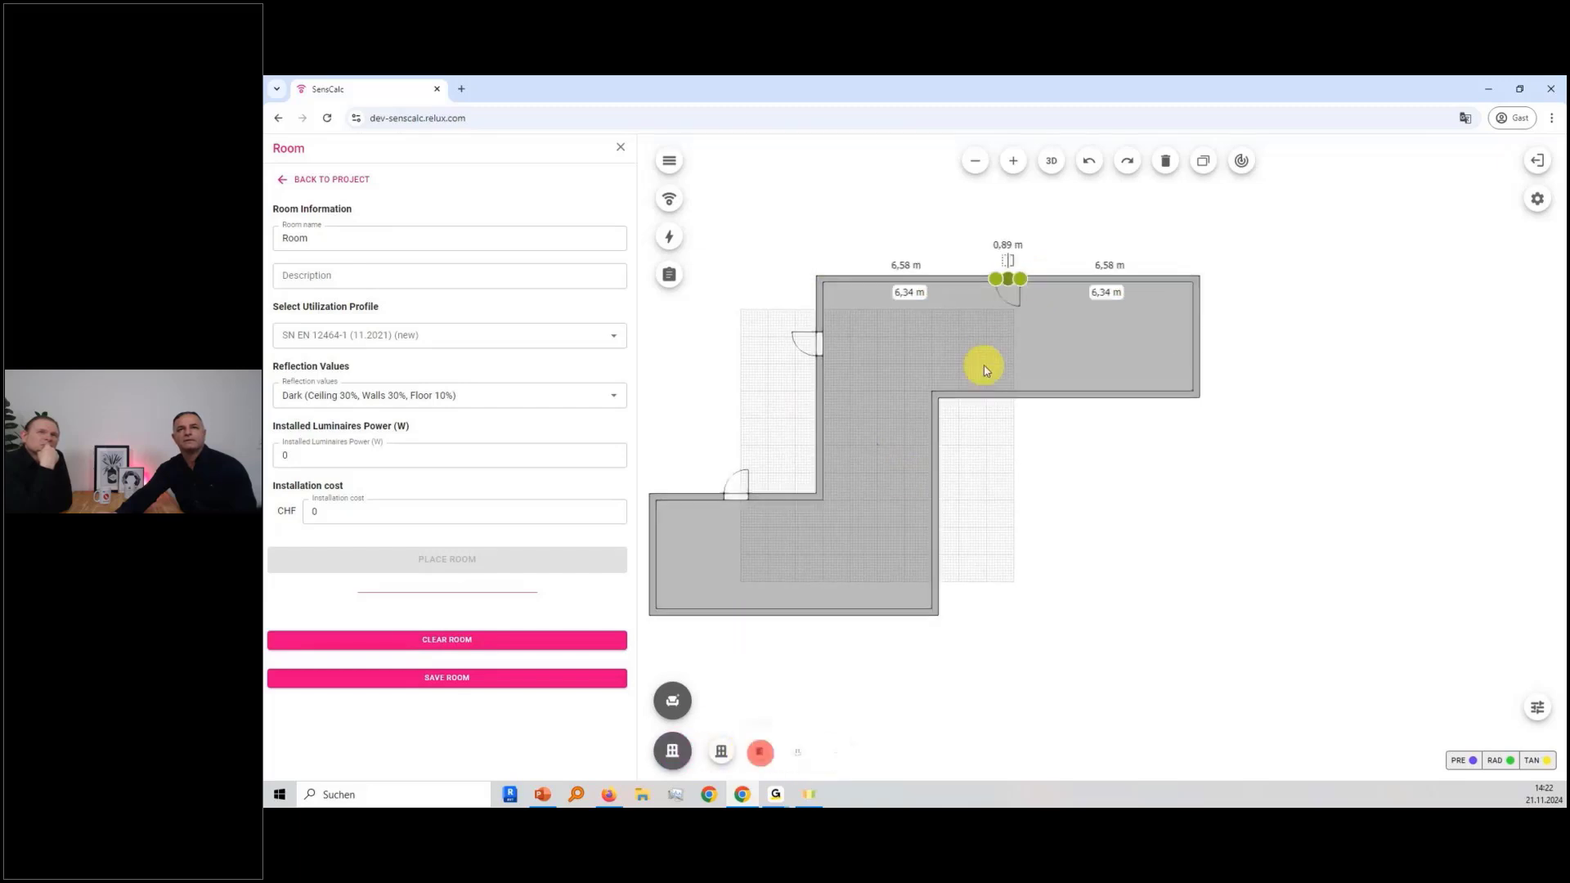
click(1011, 269)
drag(1011, 269, 1057, 270)
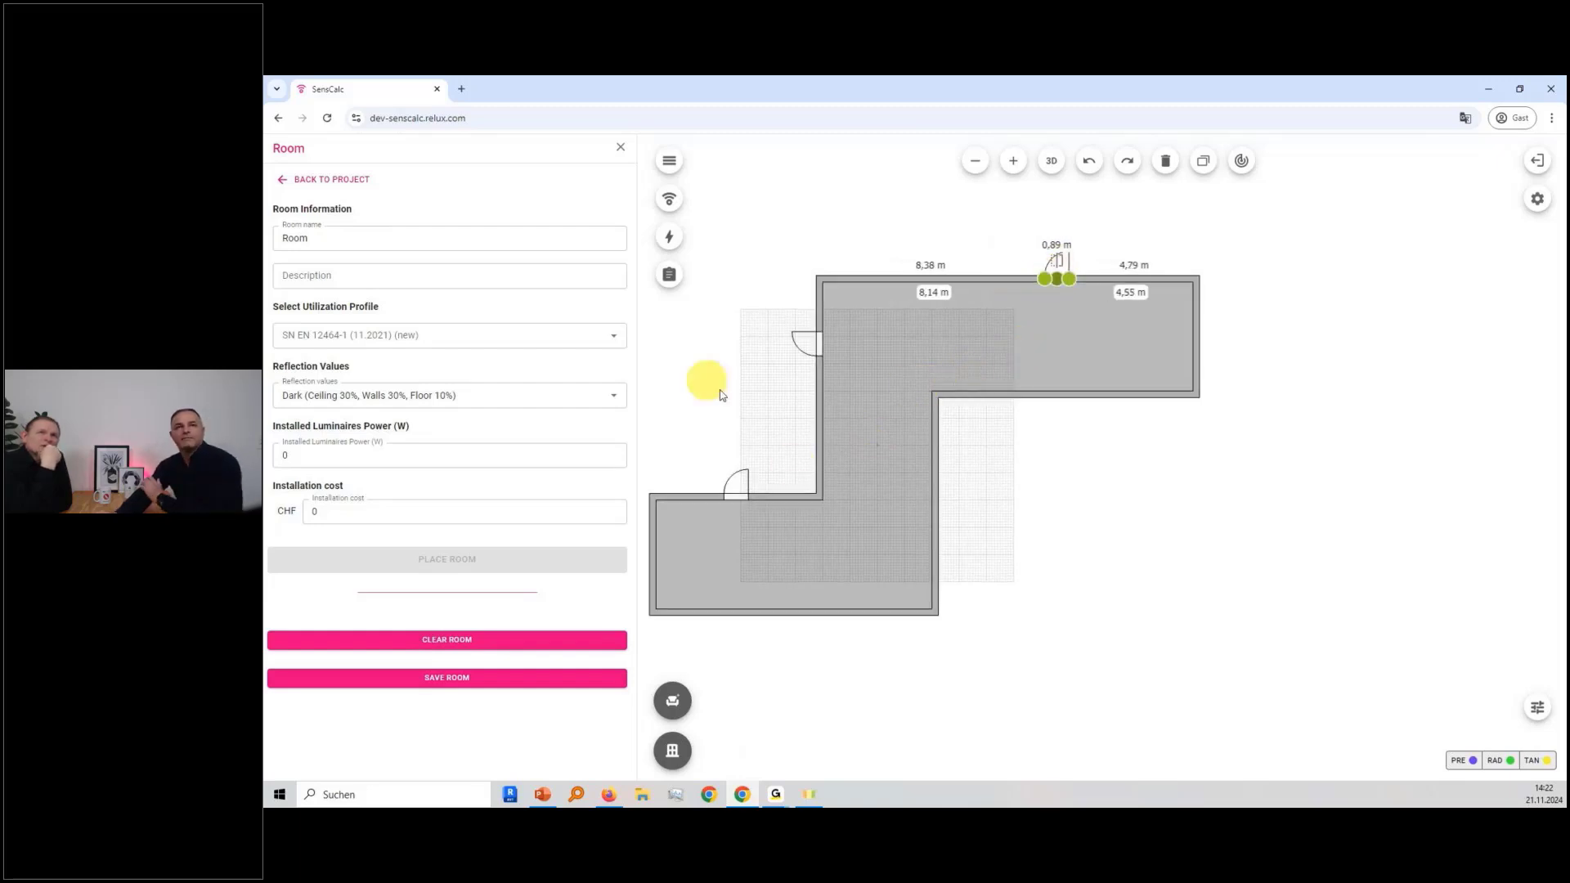
- Place Indoor_180-R sensors automatically in the new room
click(669, 199)
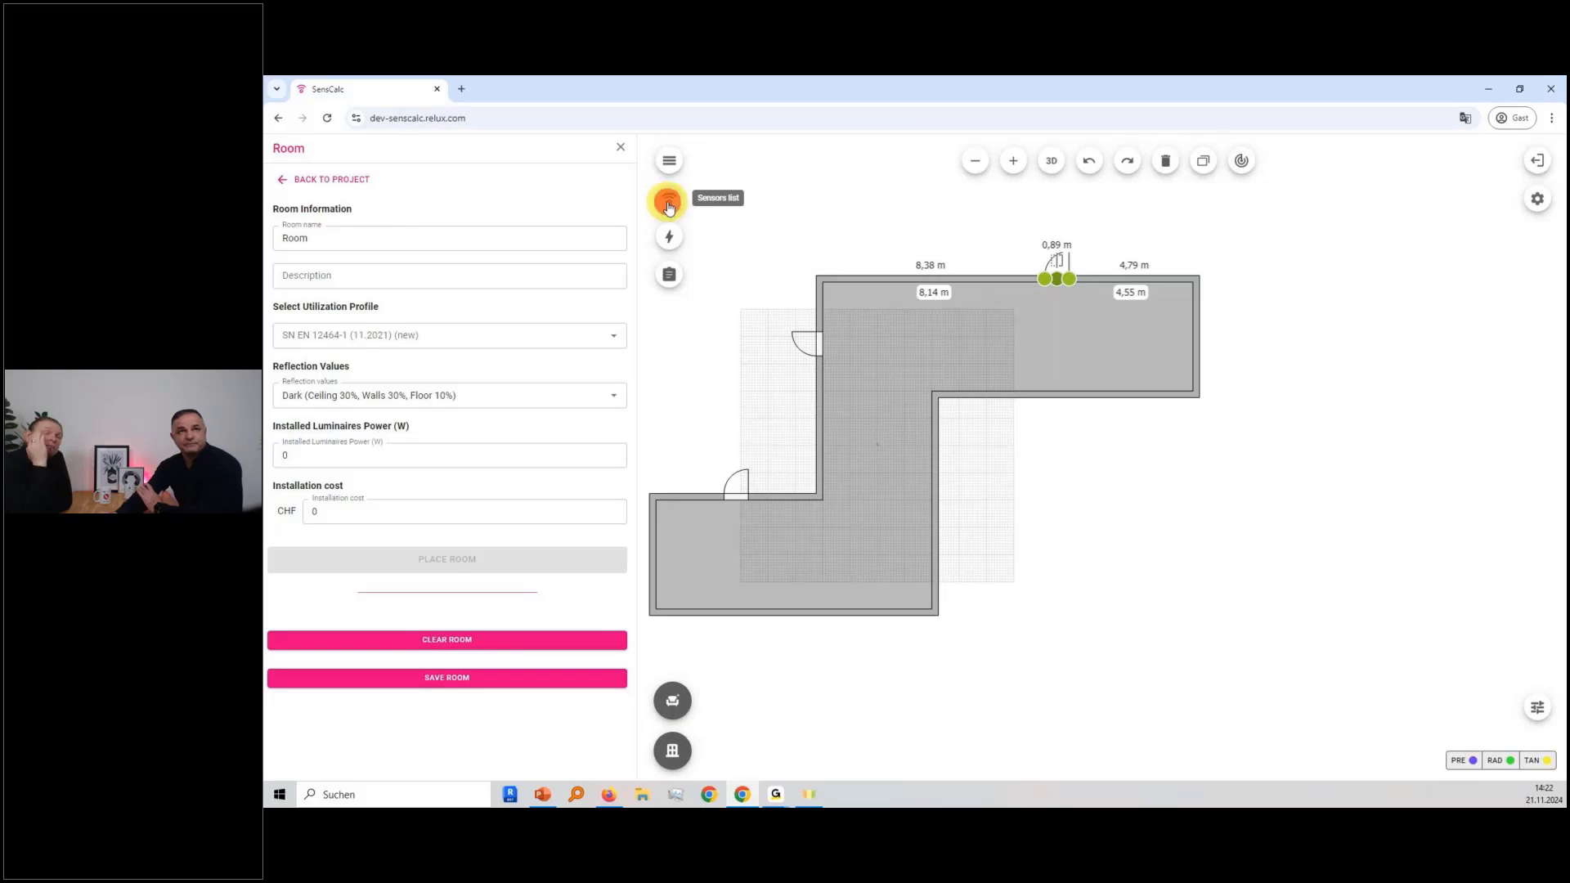
mouse_move(494, 594)
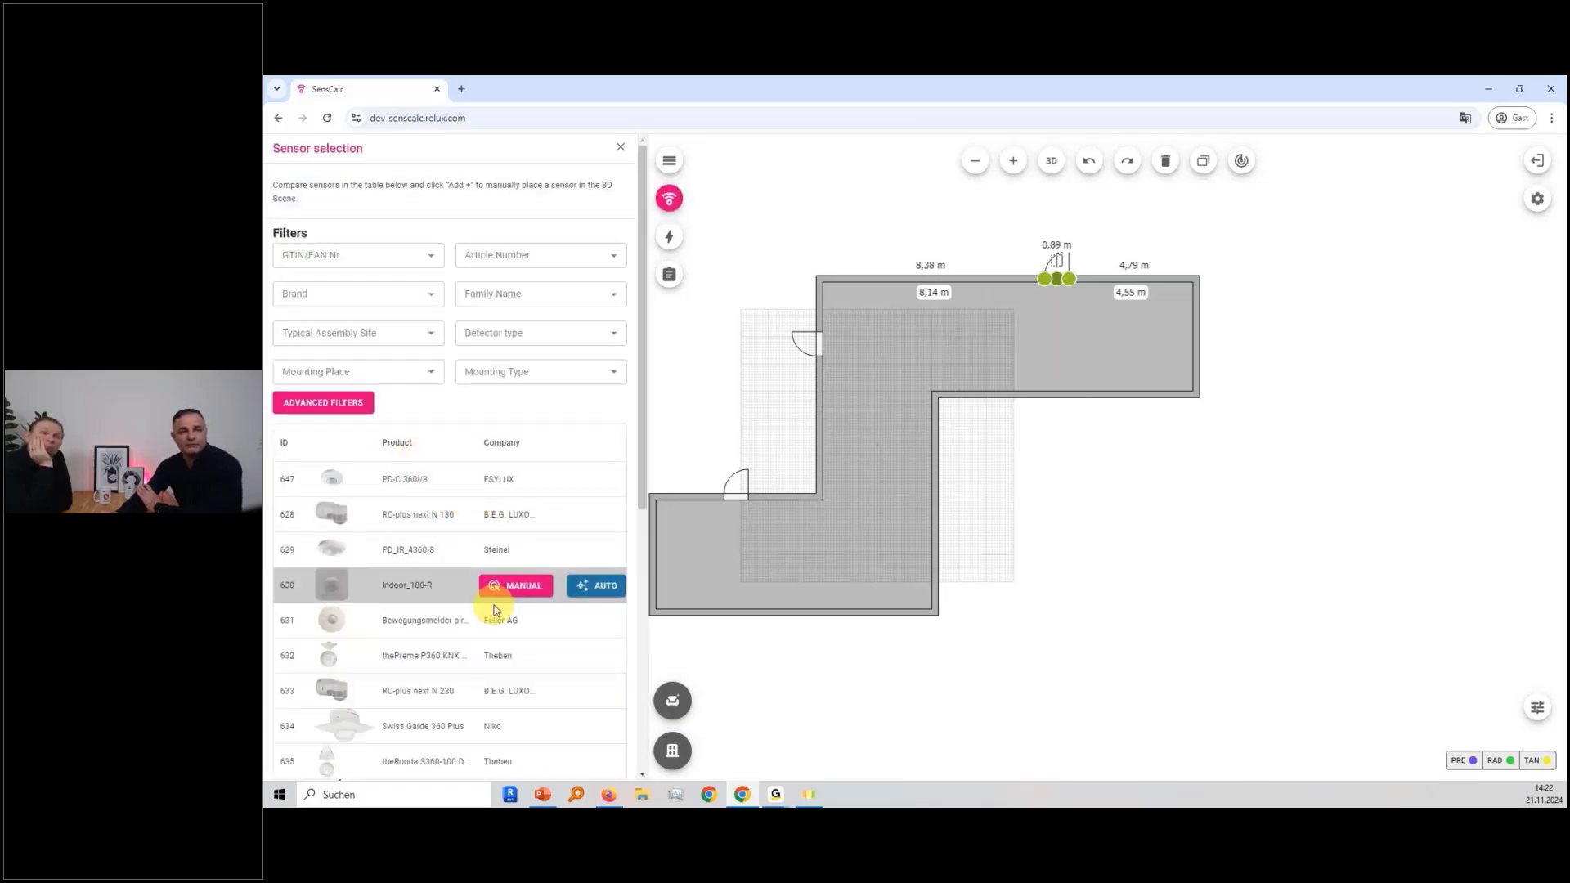
click(600, 586)
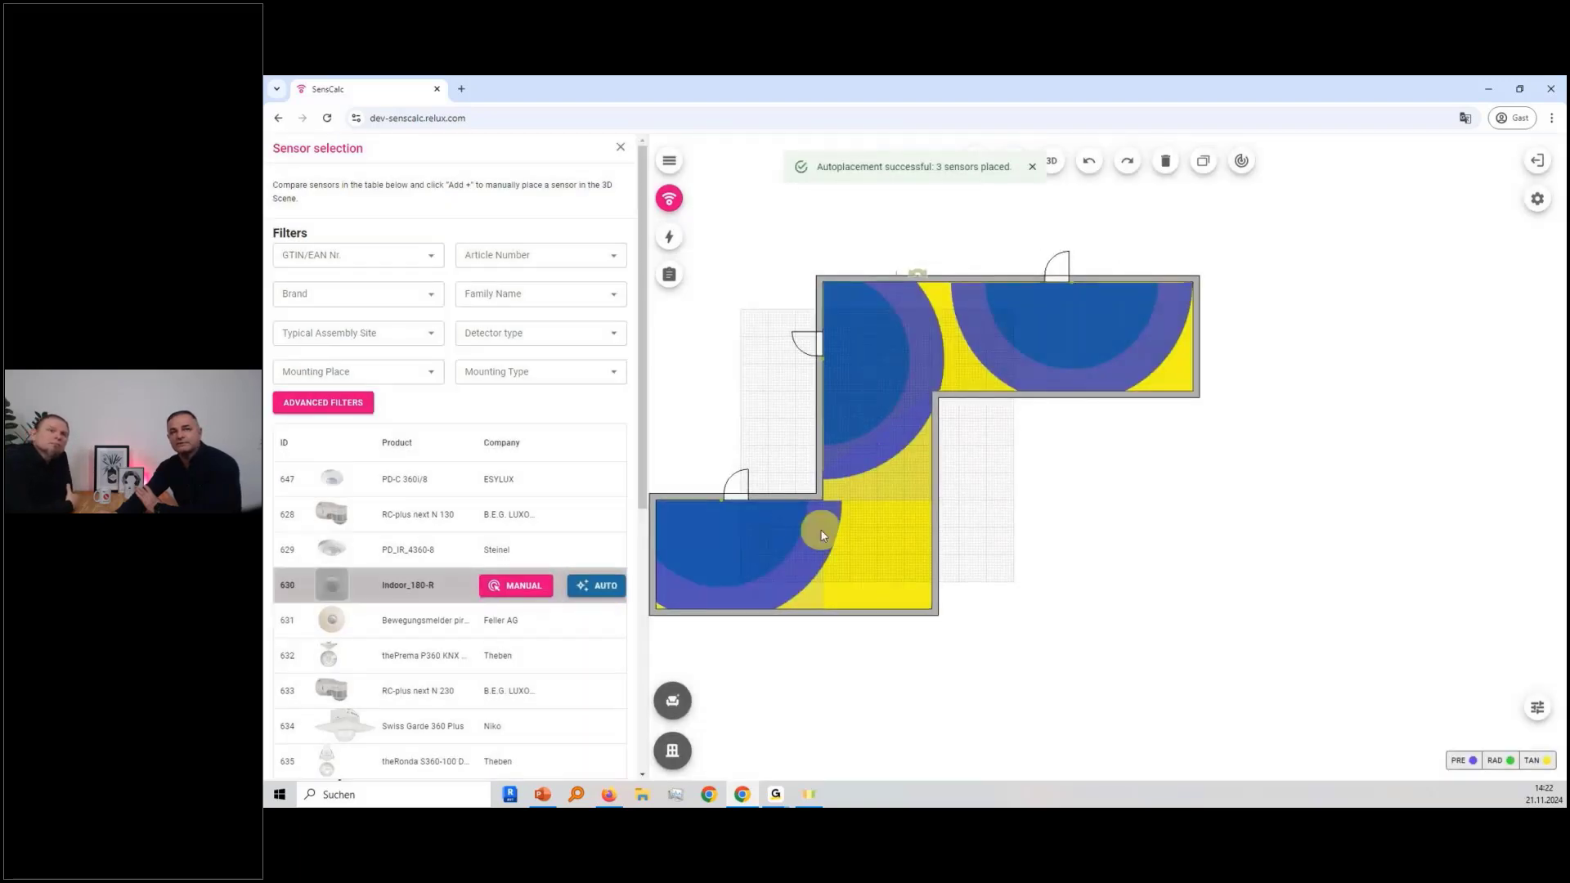
- Examine the Indoor_180-R sensors' detection areas and the doors in the new room in 3D
click(1052, 161)
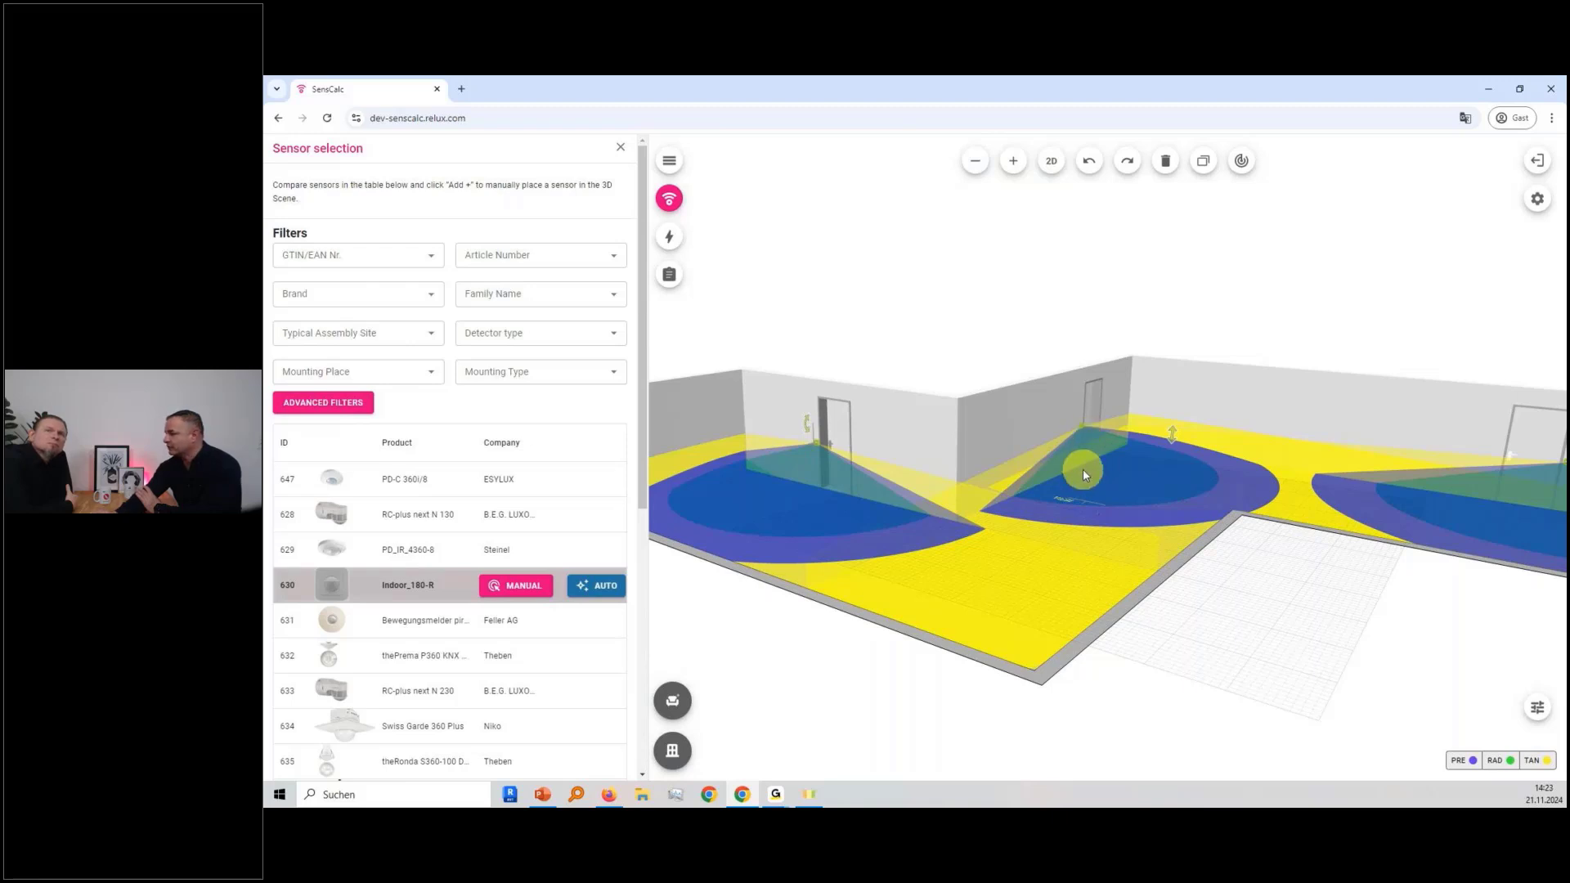
drag(1103, 536, 1203, 525)
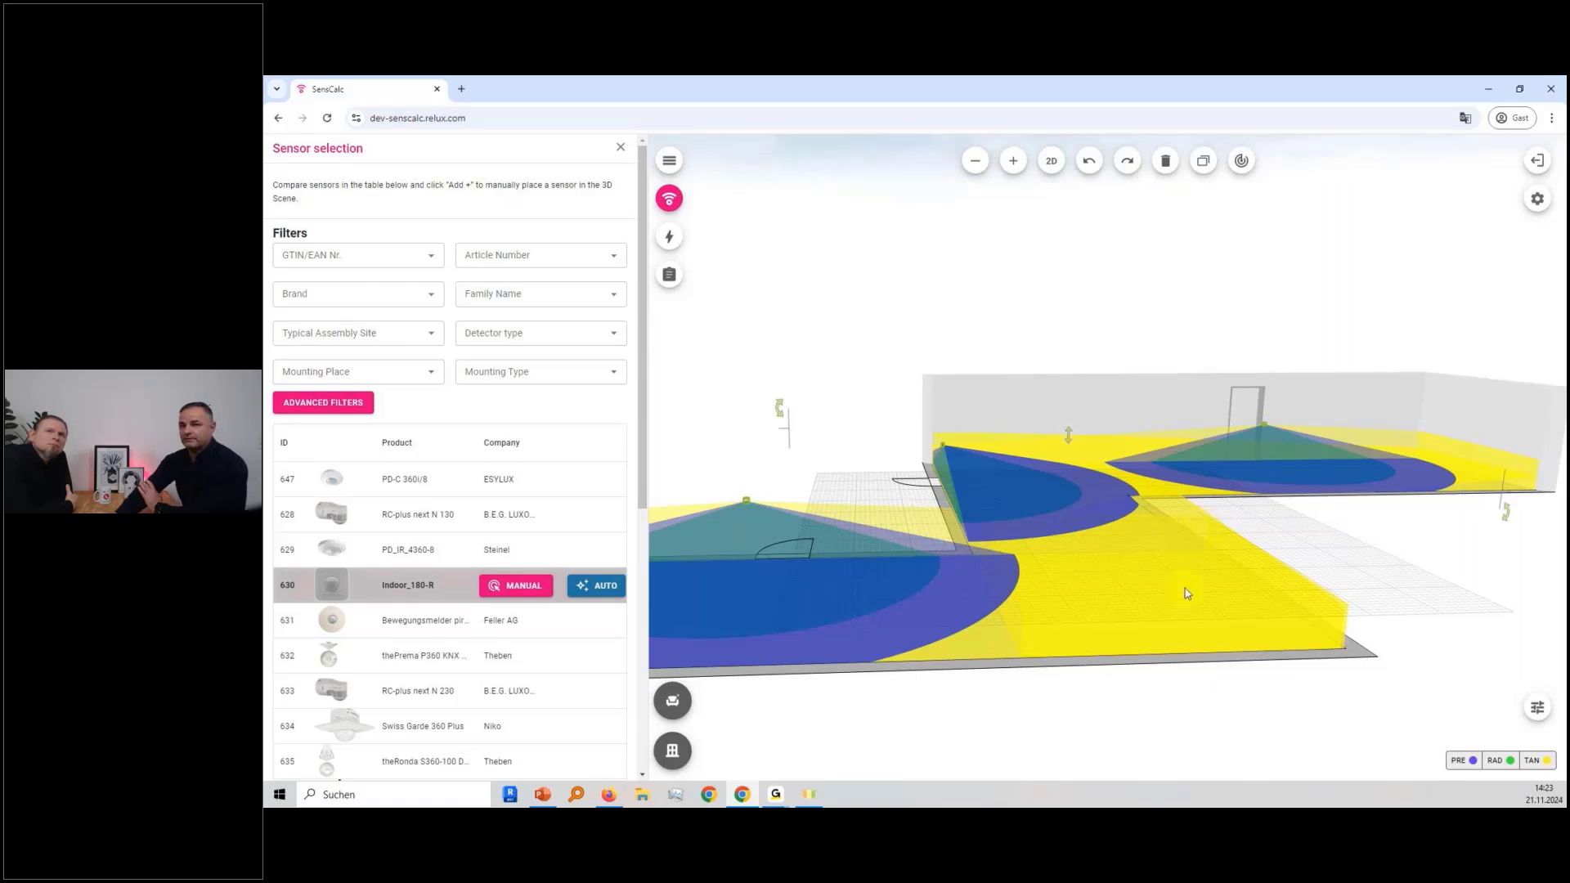
scroll(1163, 550, down, 3)
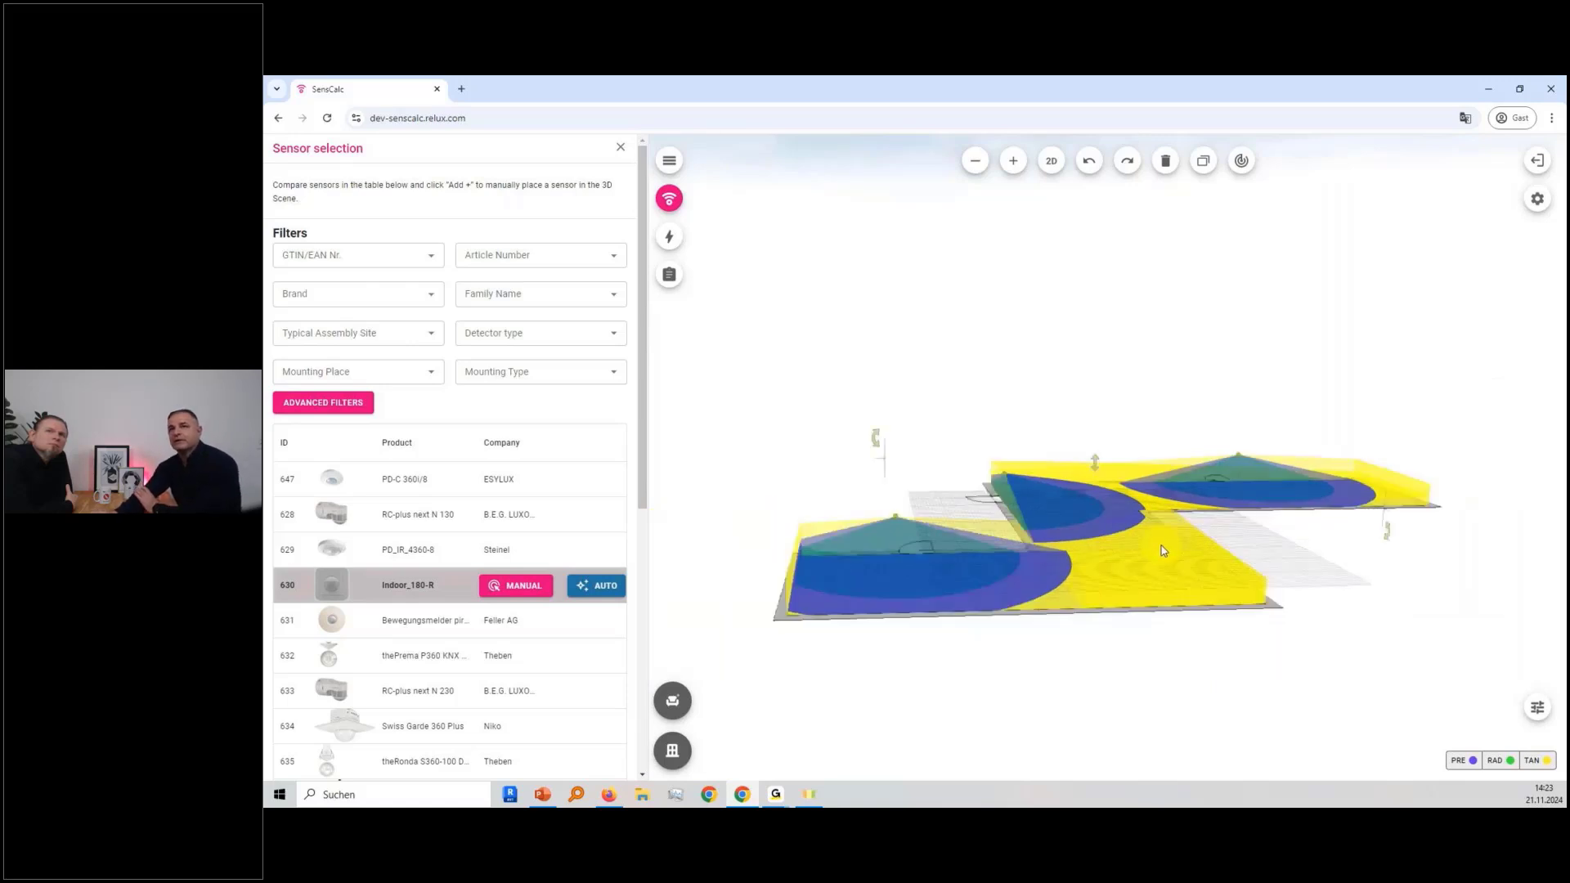
- Add a glass front to the 13.58 m upper wall, about 6.56 m wide and 0.98 m from the left inner corner, and show it in 3D
click(1054, 163)
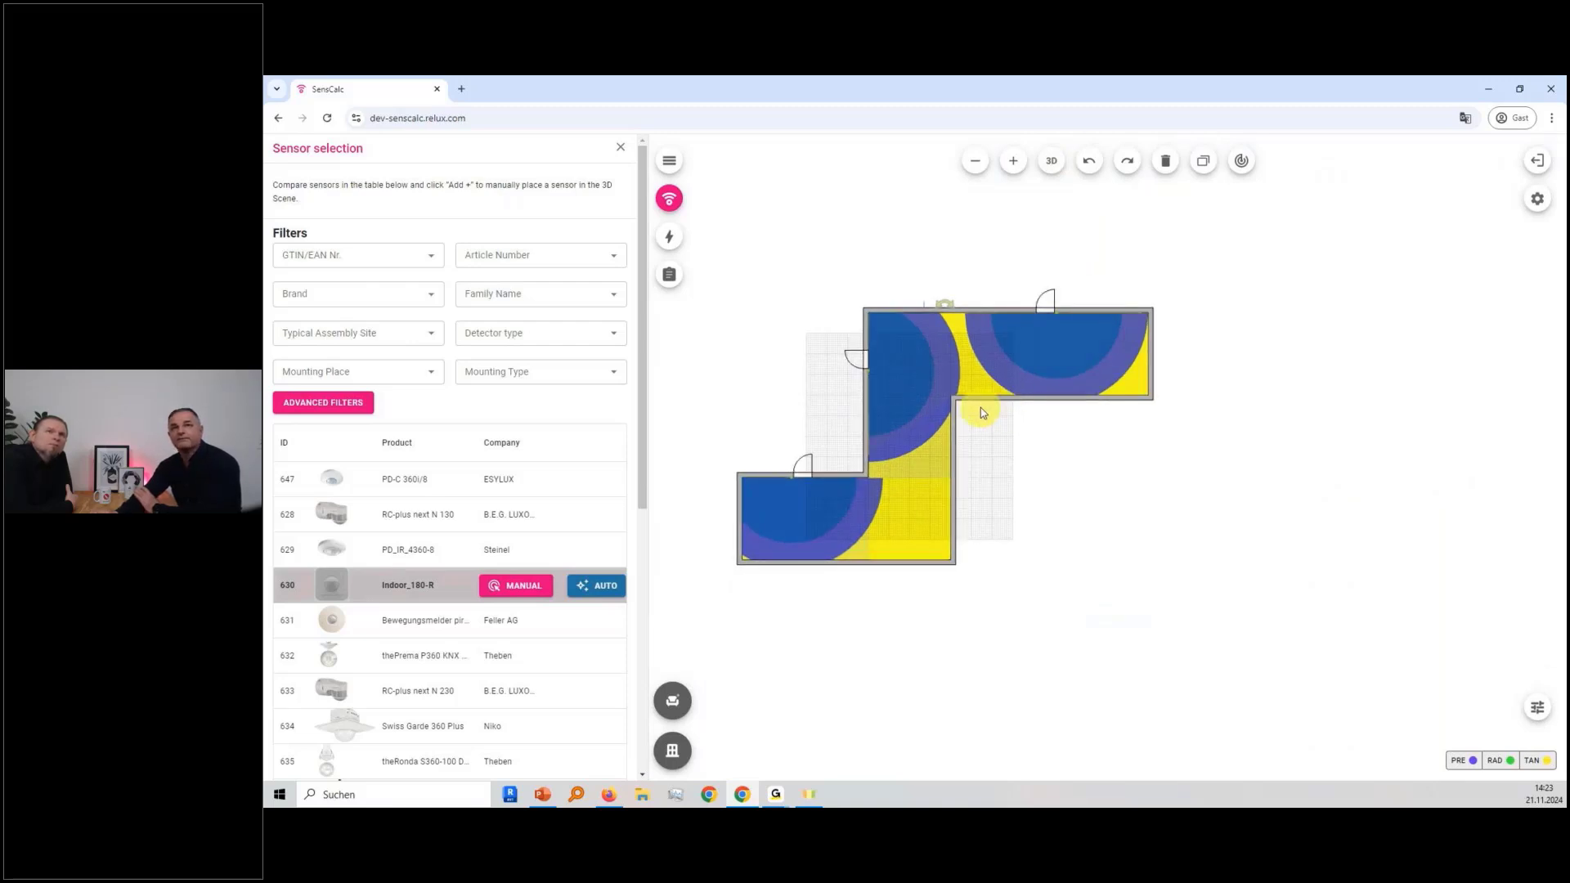
drag(1041, 480, 1167, 493)
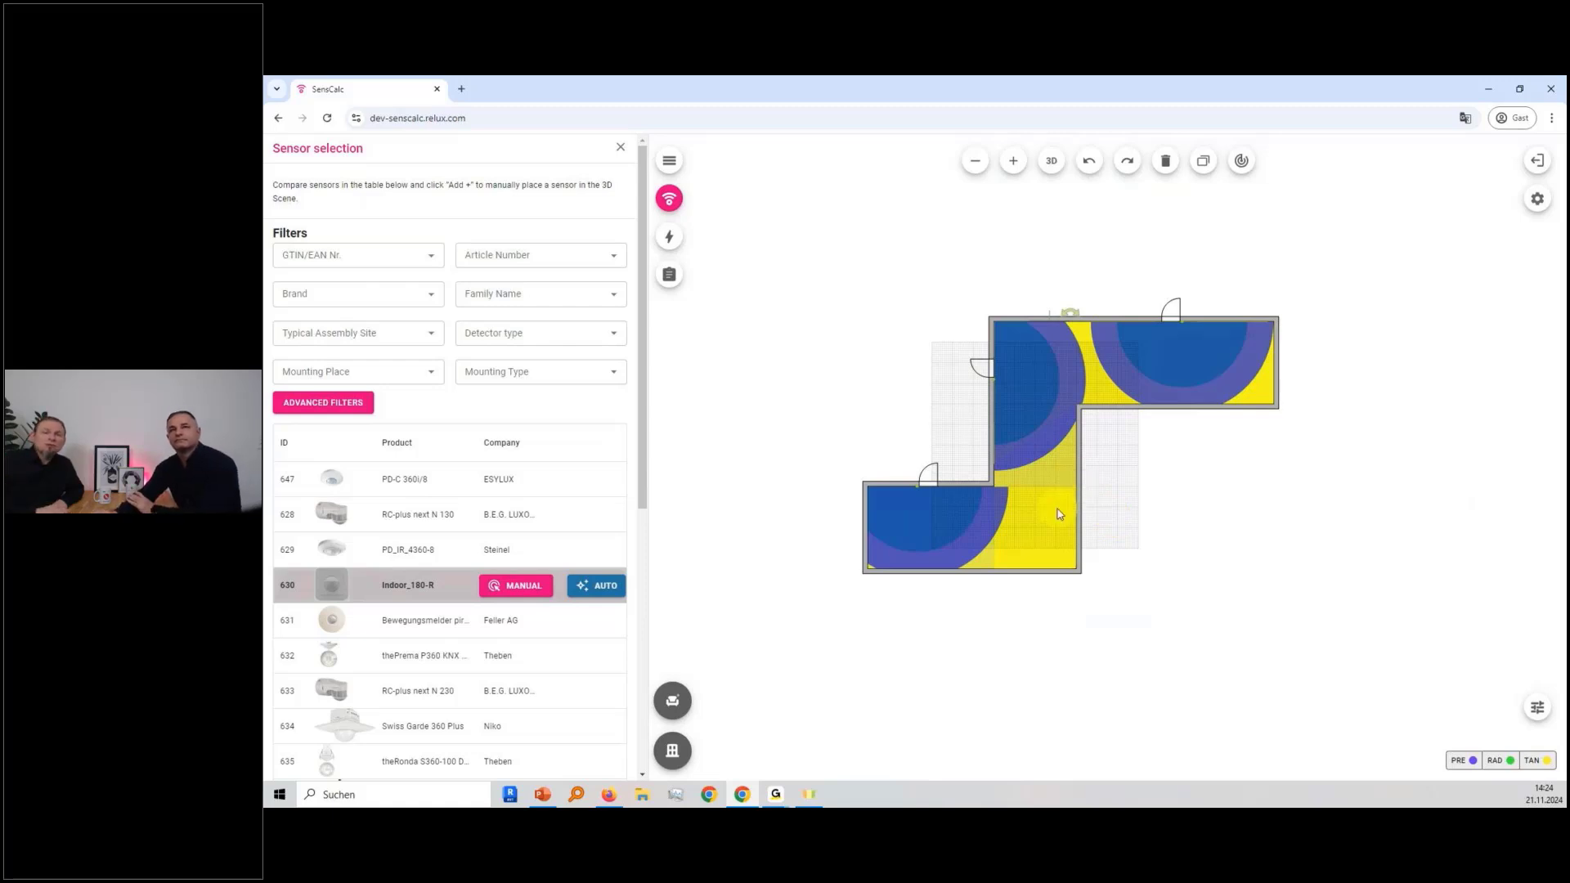
click(1032, 404)
click(685, 756)
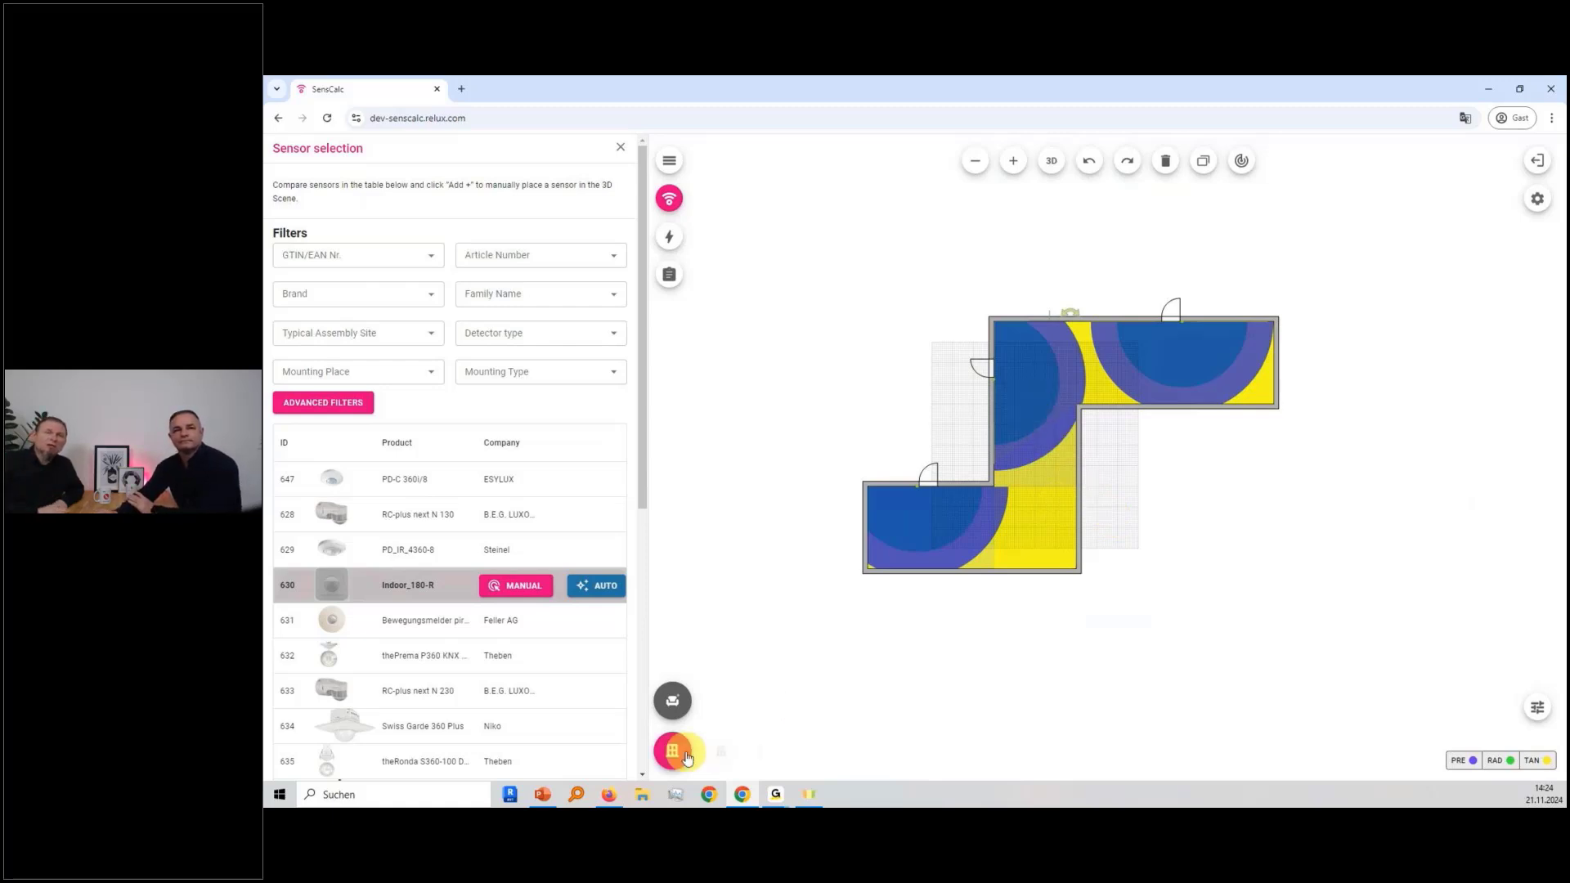
click(1022, 351)
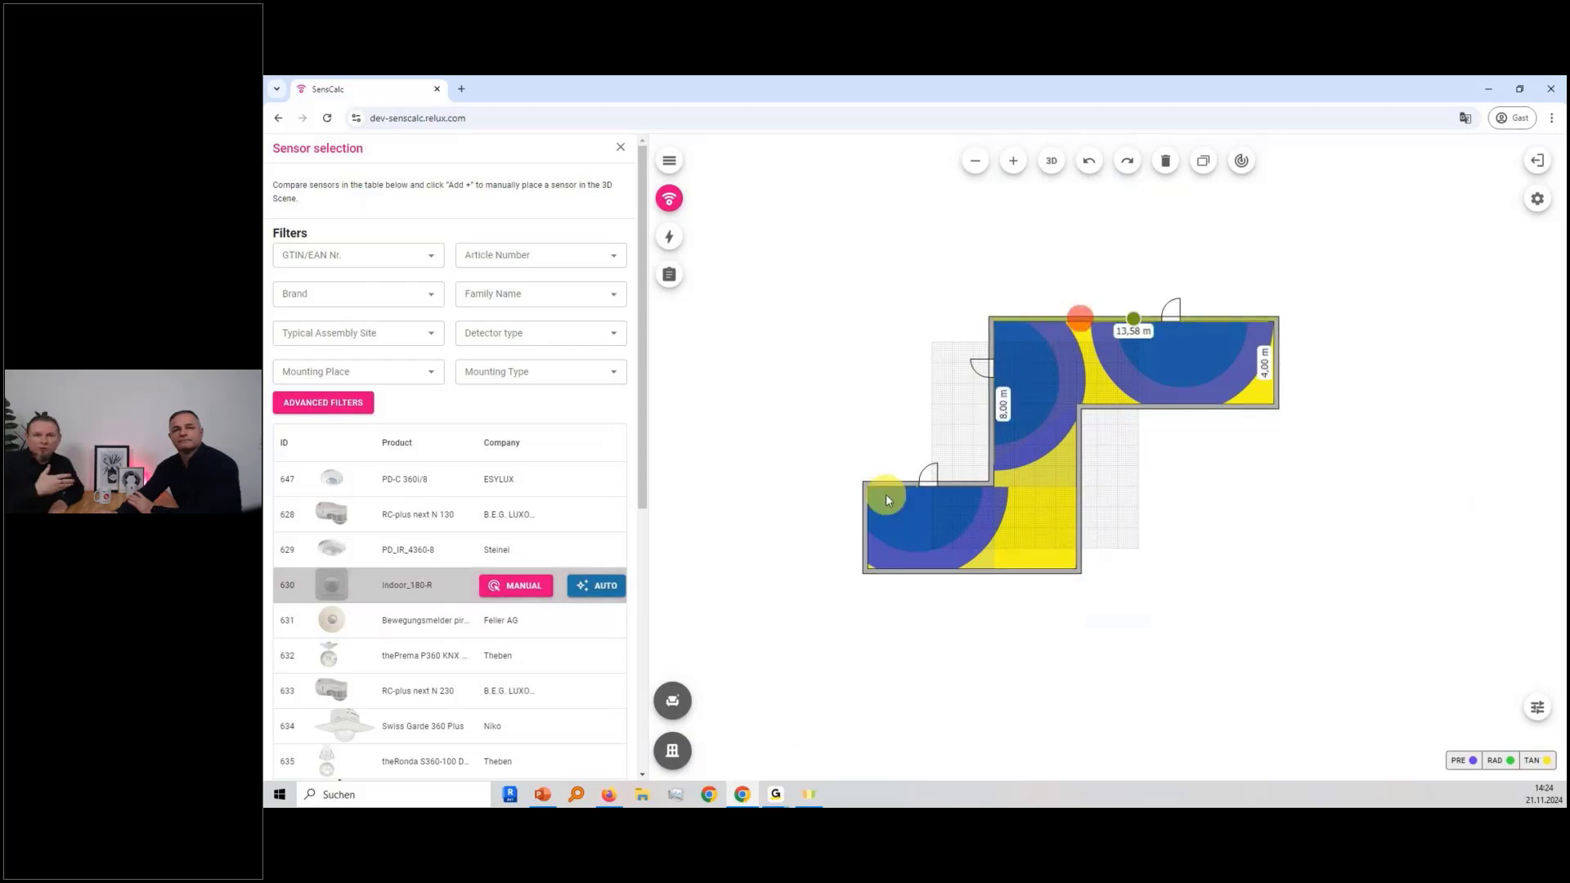
click(685, 752)
click(798, 750)
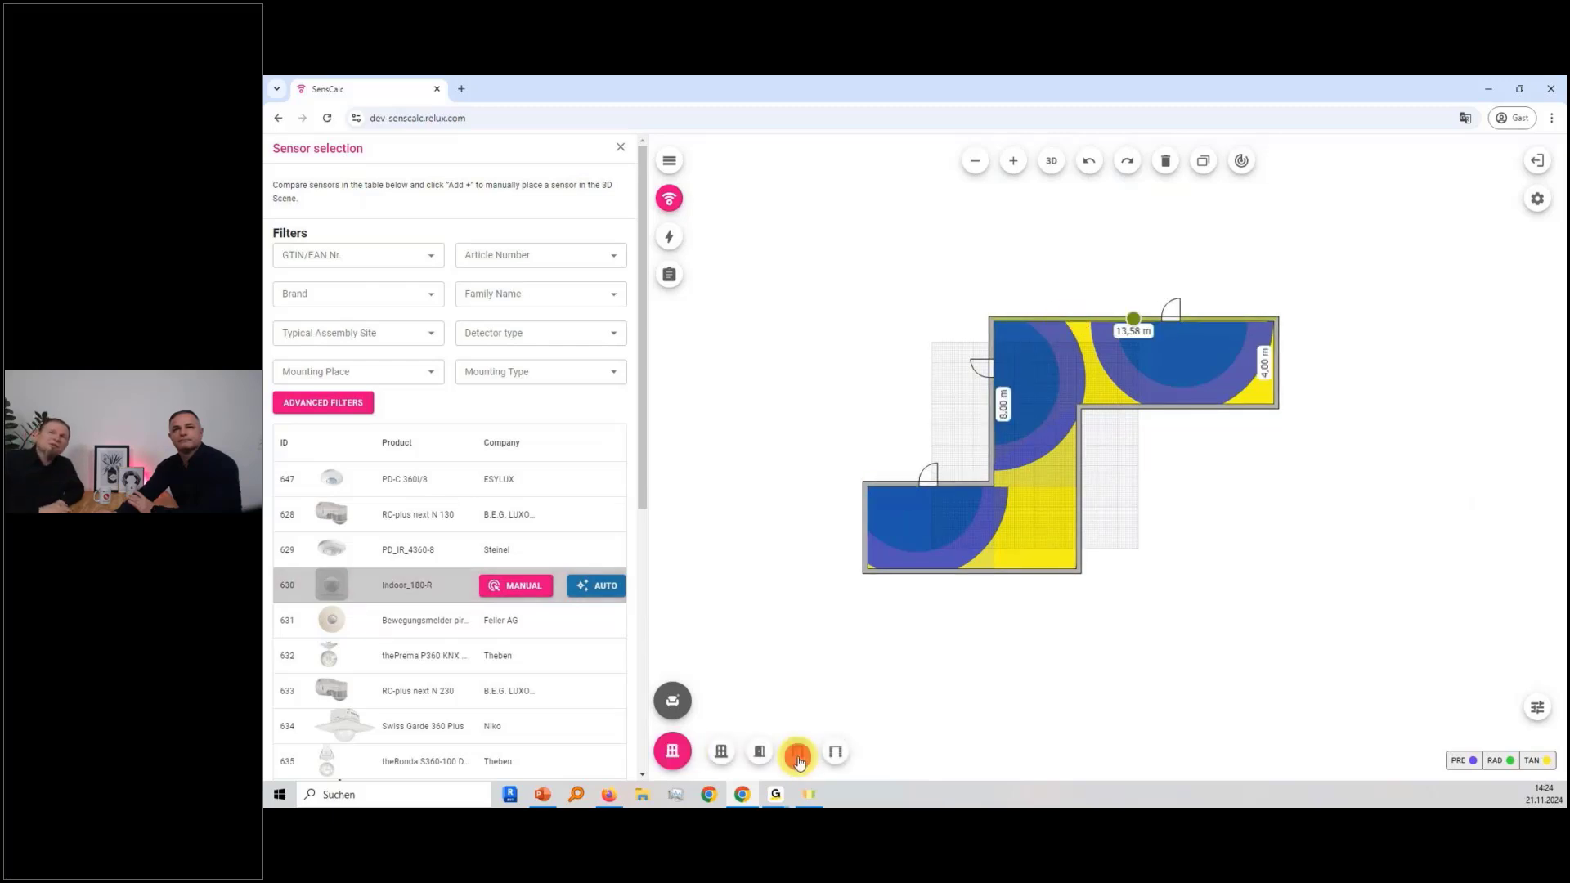
click(1116, 330)
drag(1120, 326, 1014, 319)
click(1052, 162)
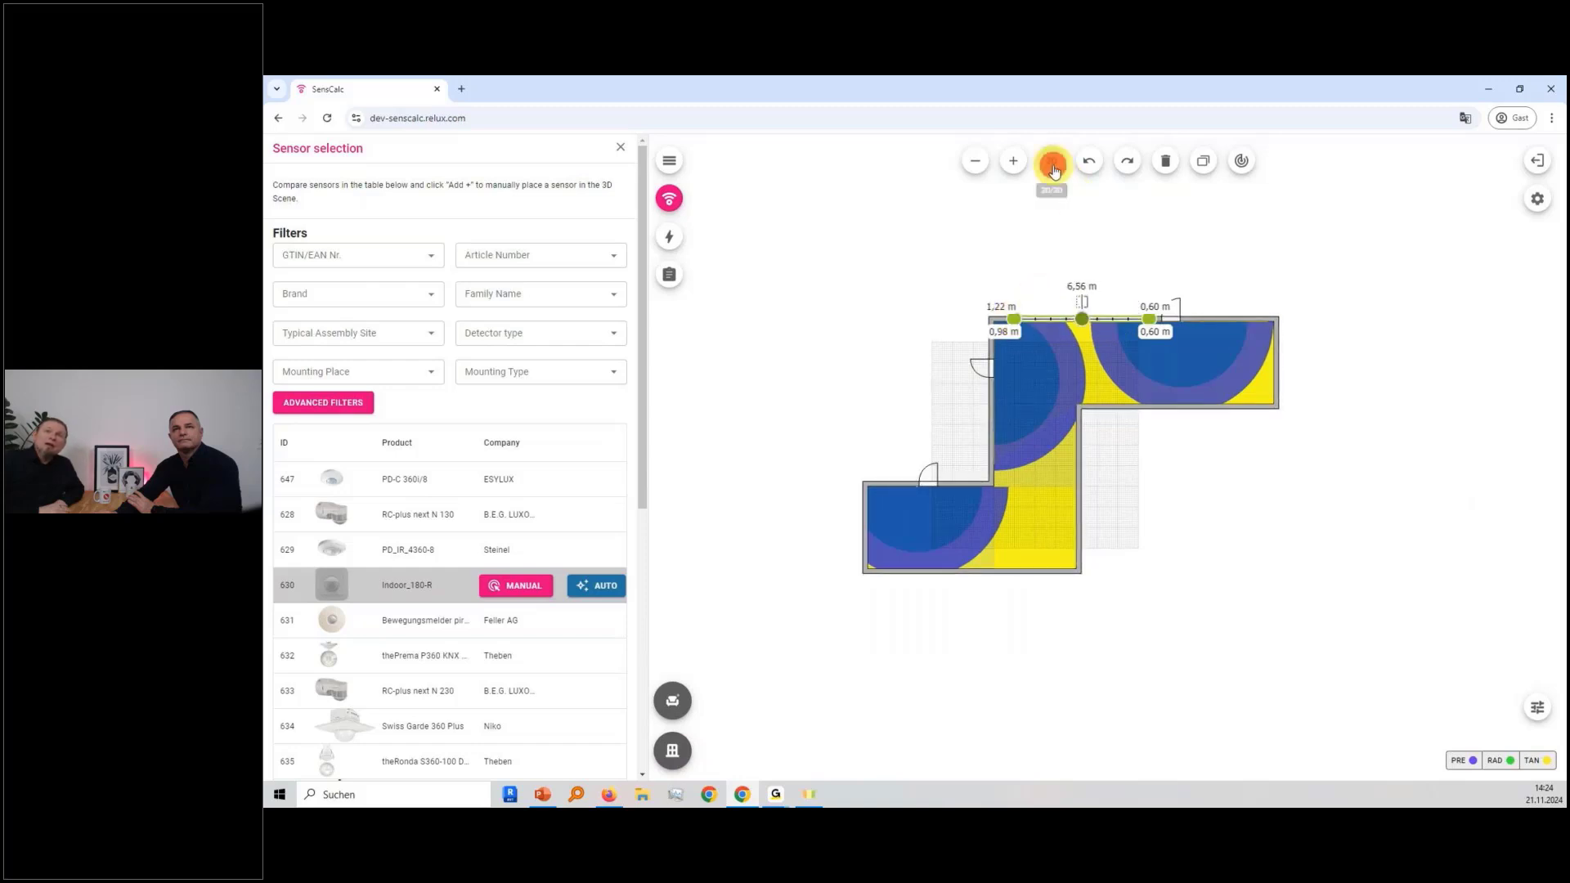
click(1203, 500)
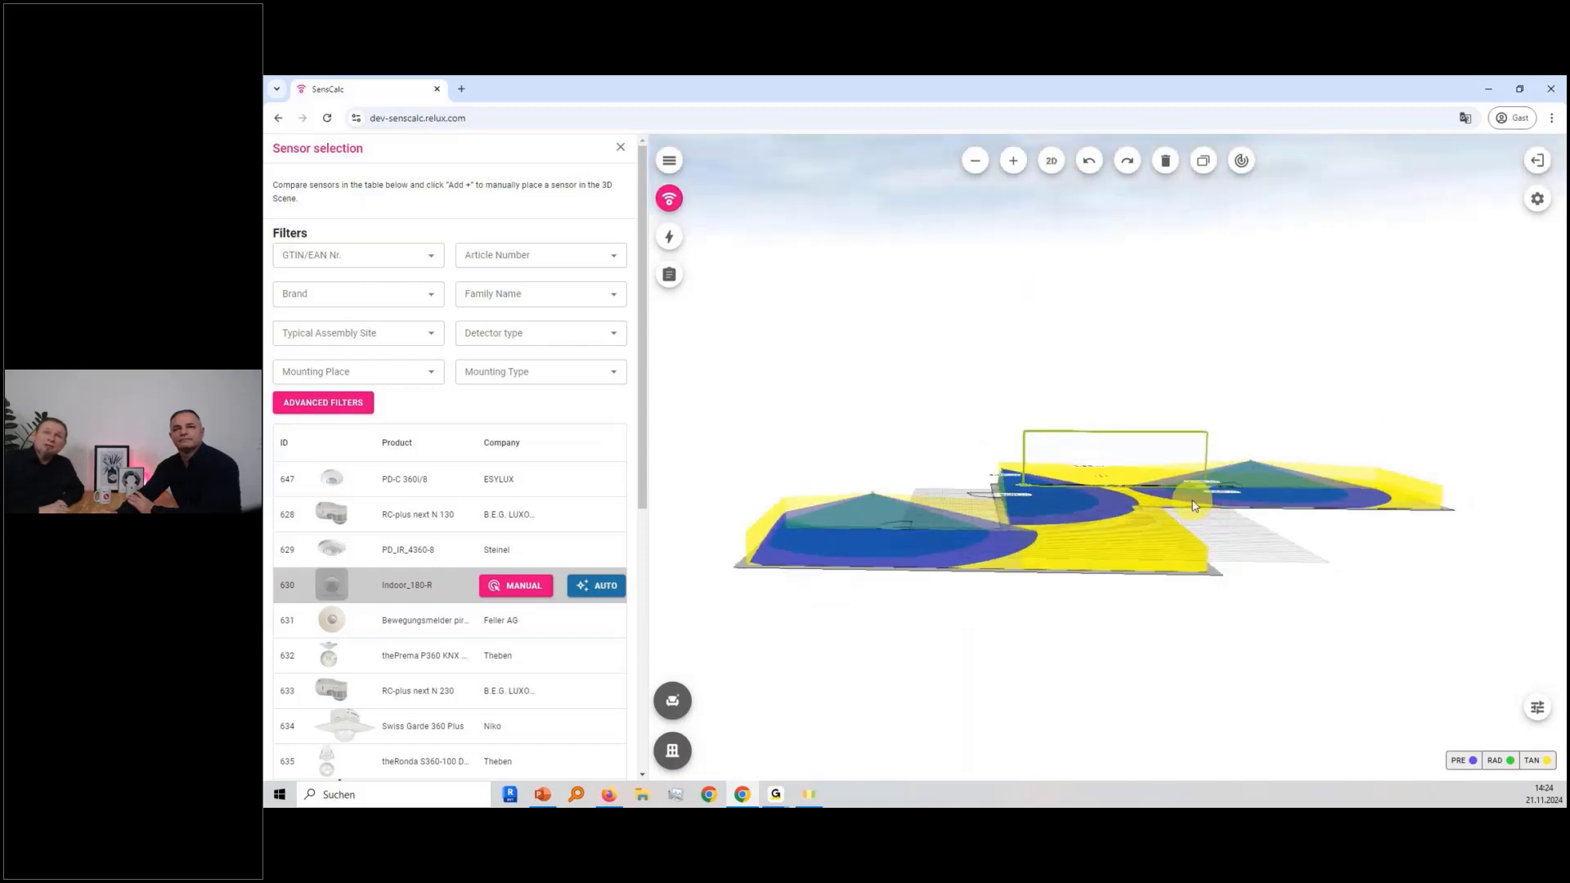
- In the results report, set the installation costs of the Z-shaped room with the three placed sensors to CHF 200 and close the report
click(674, 282)
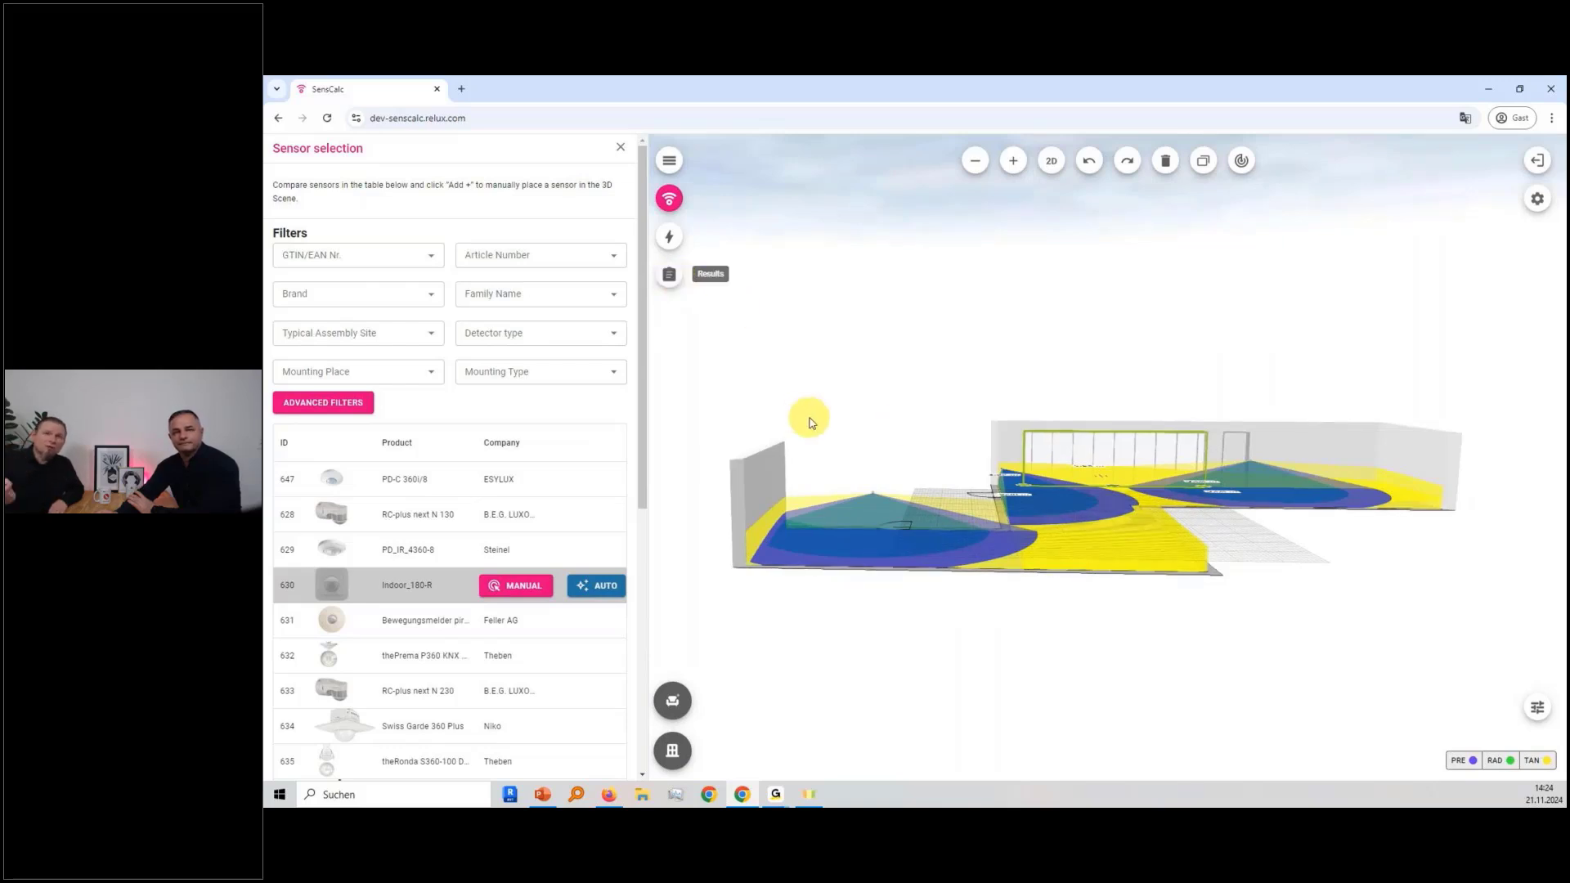
scroll(840, 433, down, 12)
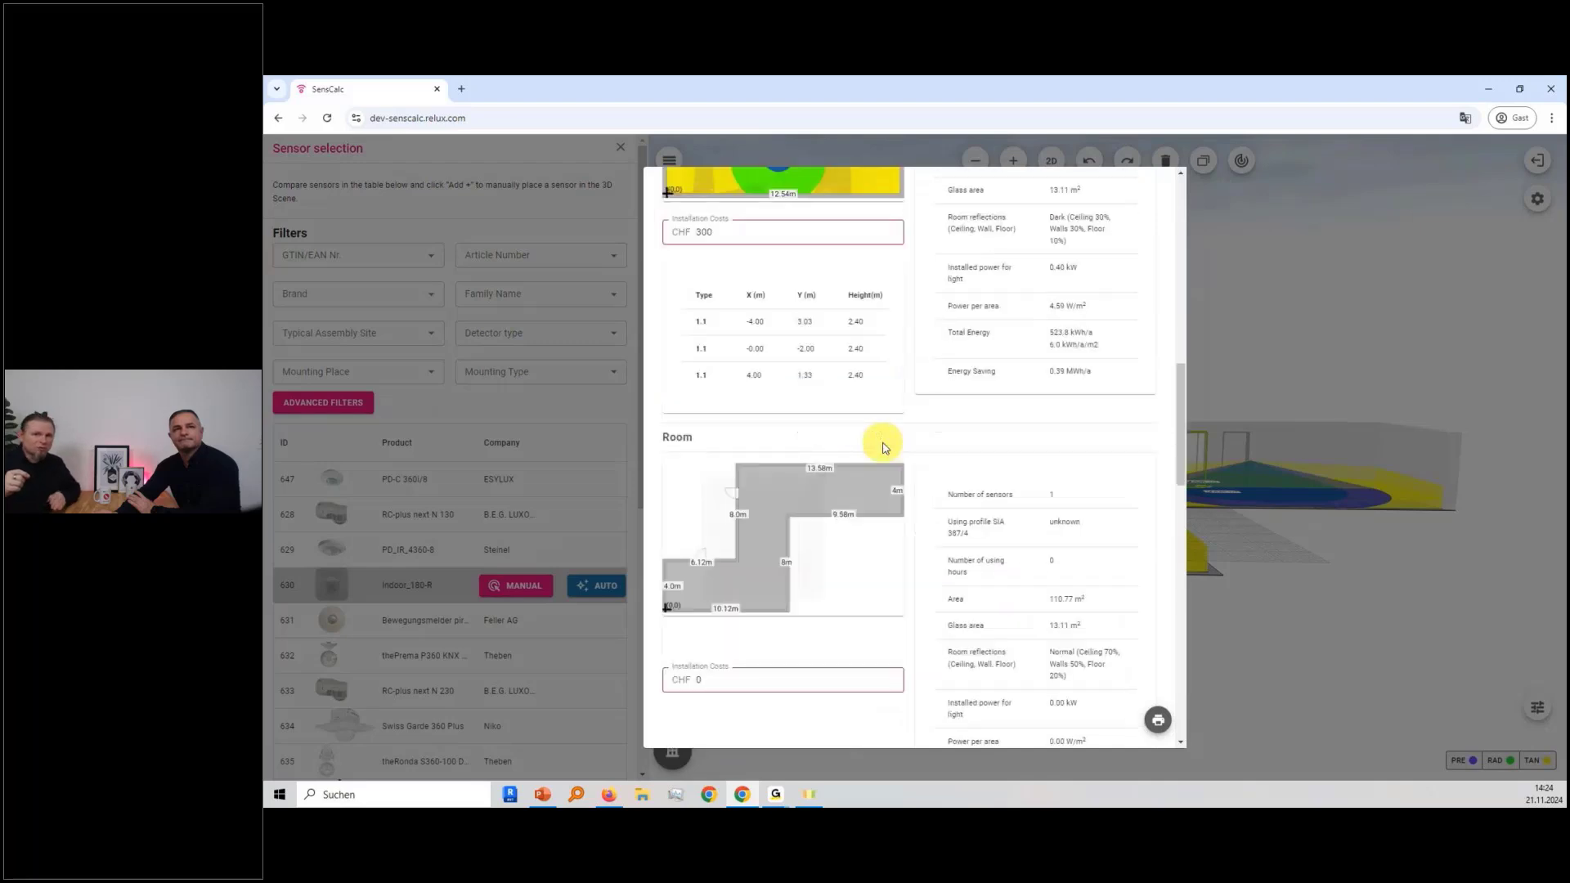
scroll(879, 446, down, 6)
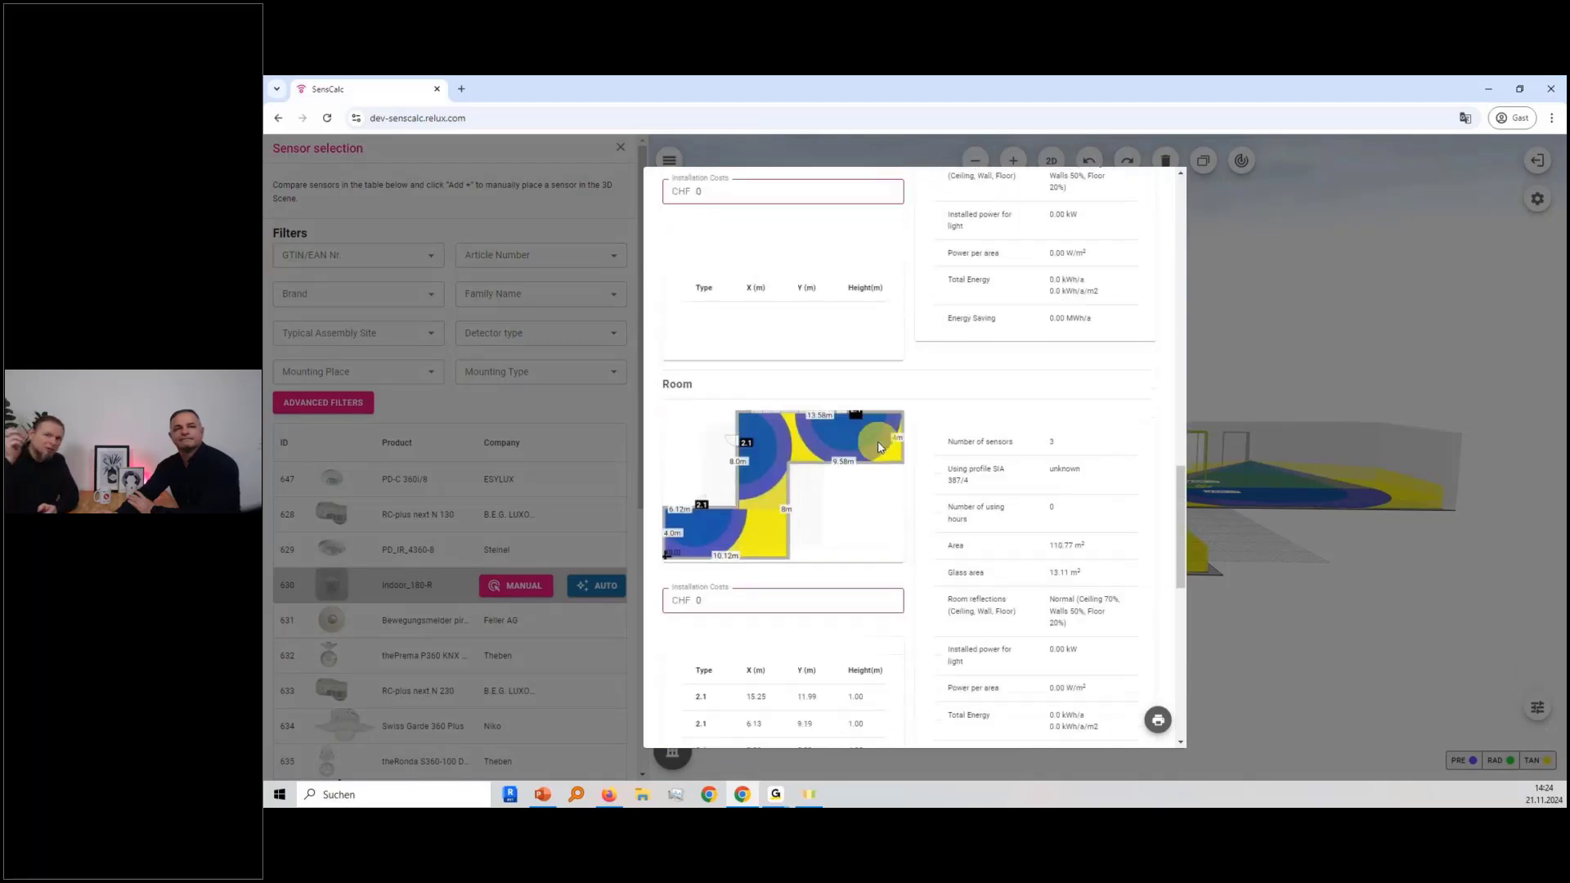
click(708, 483)
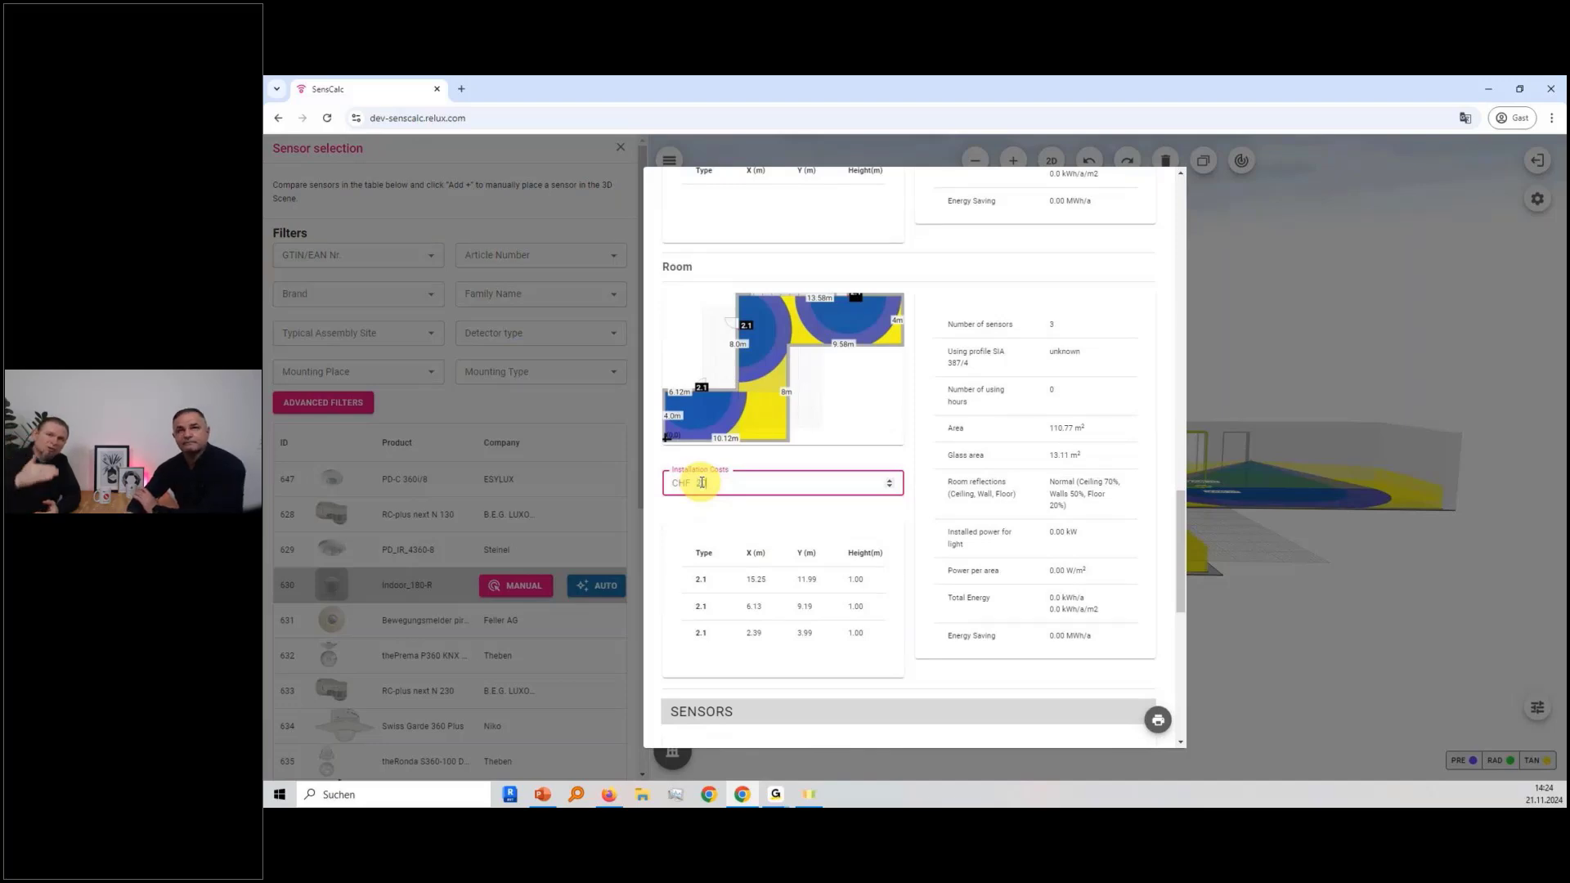
text(200)
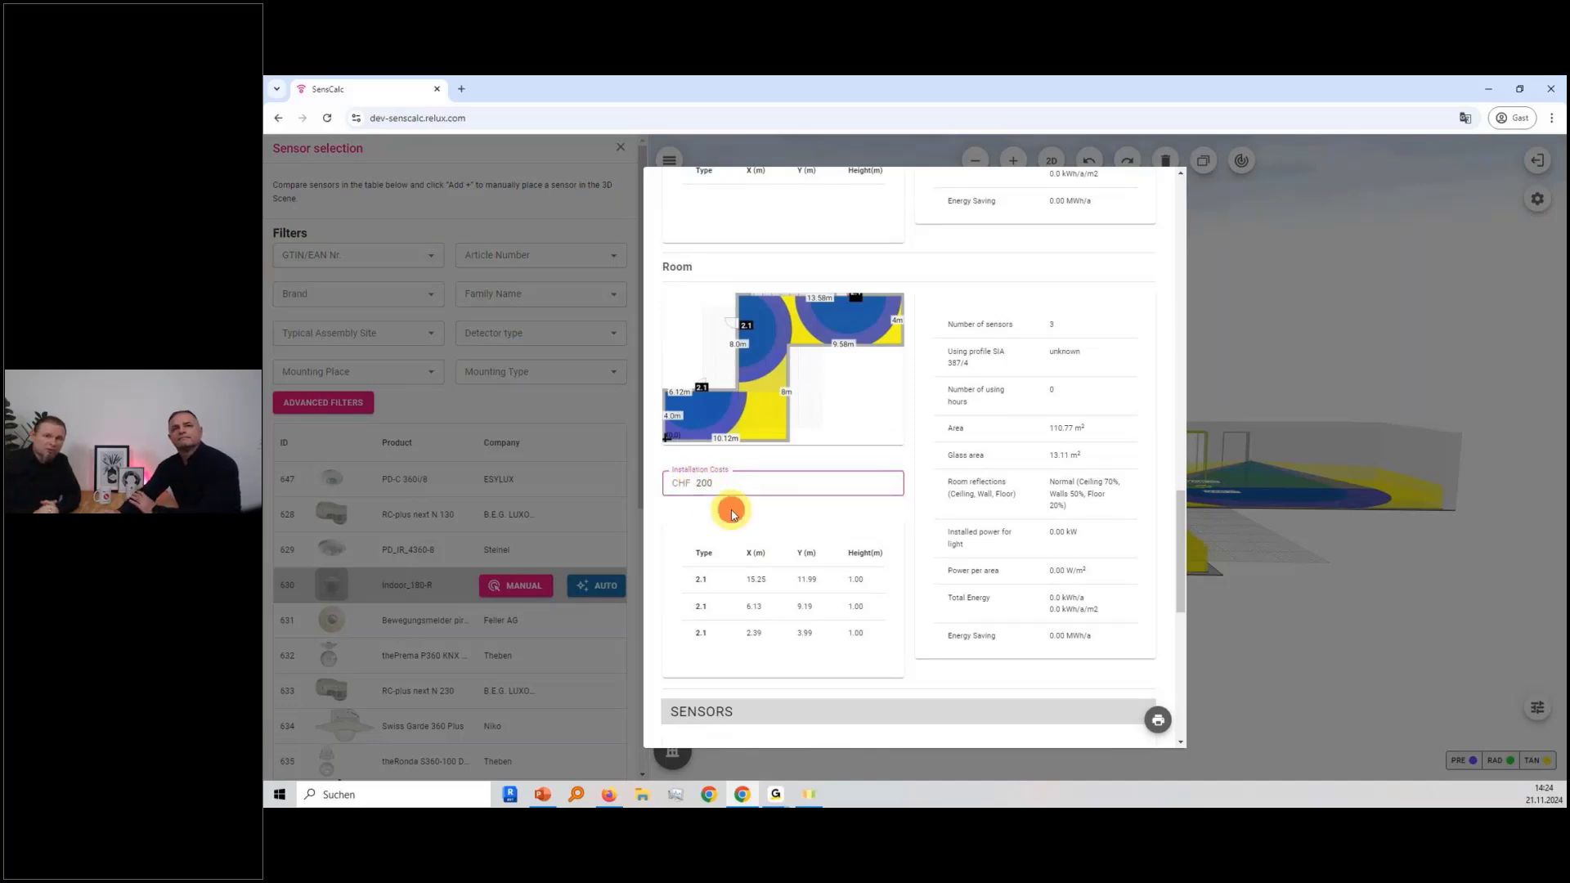
scroll(879, 517, down, 2)
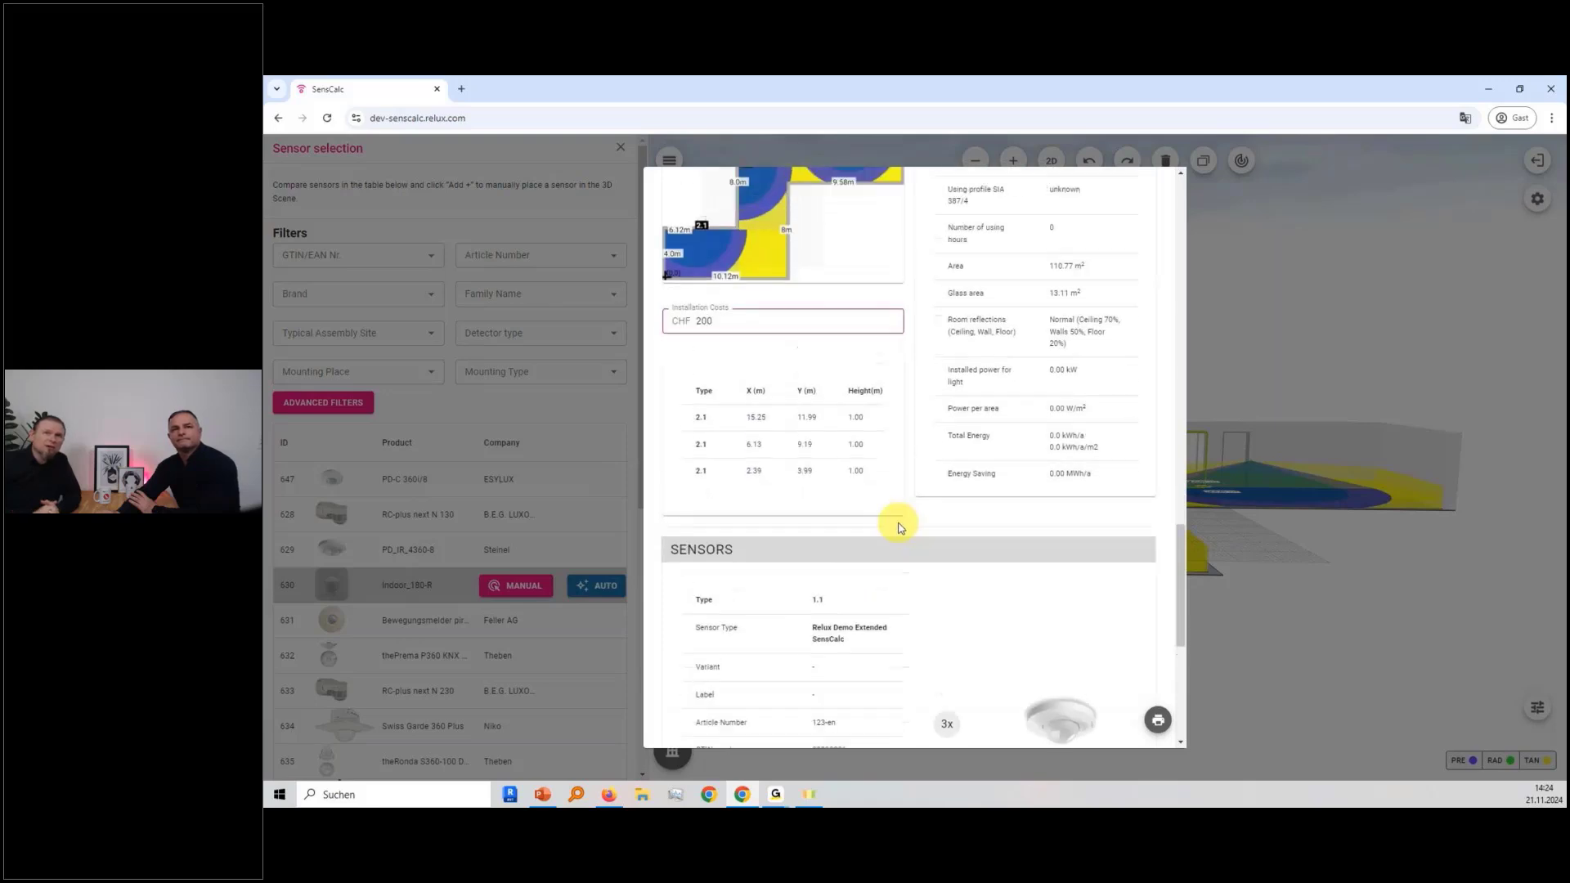
scroll(895, 520, up, 3)
click(1238, 400)
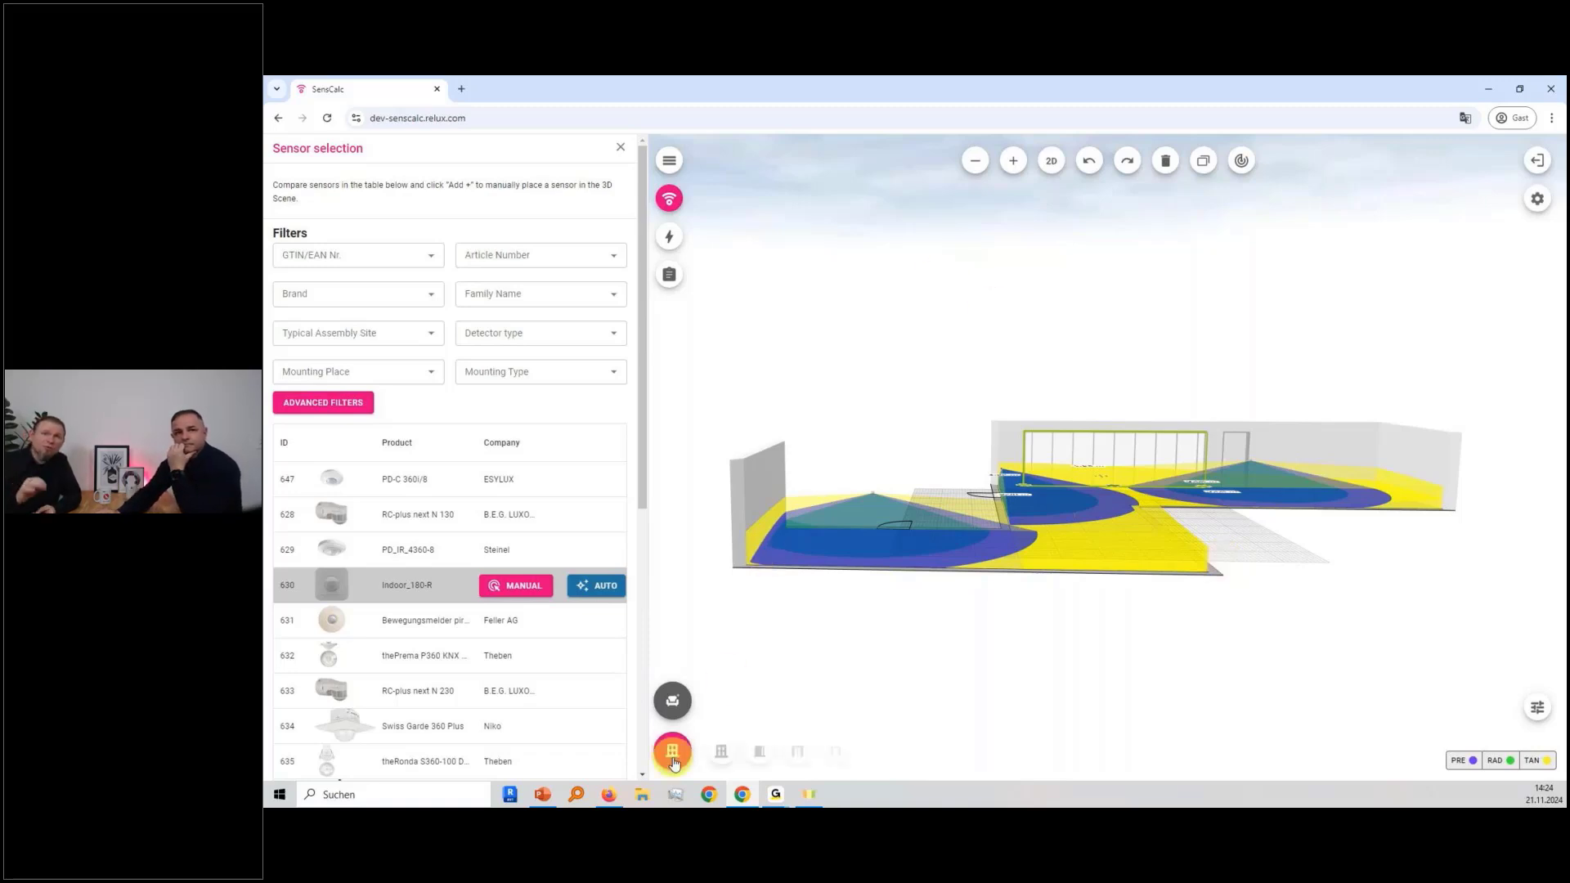
- Place PD_IR_4360-8 sensors automatically in the Z-shaped room in the 2D plan
click(1052, 160)
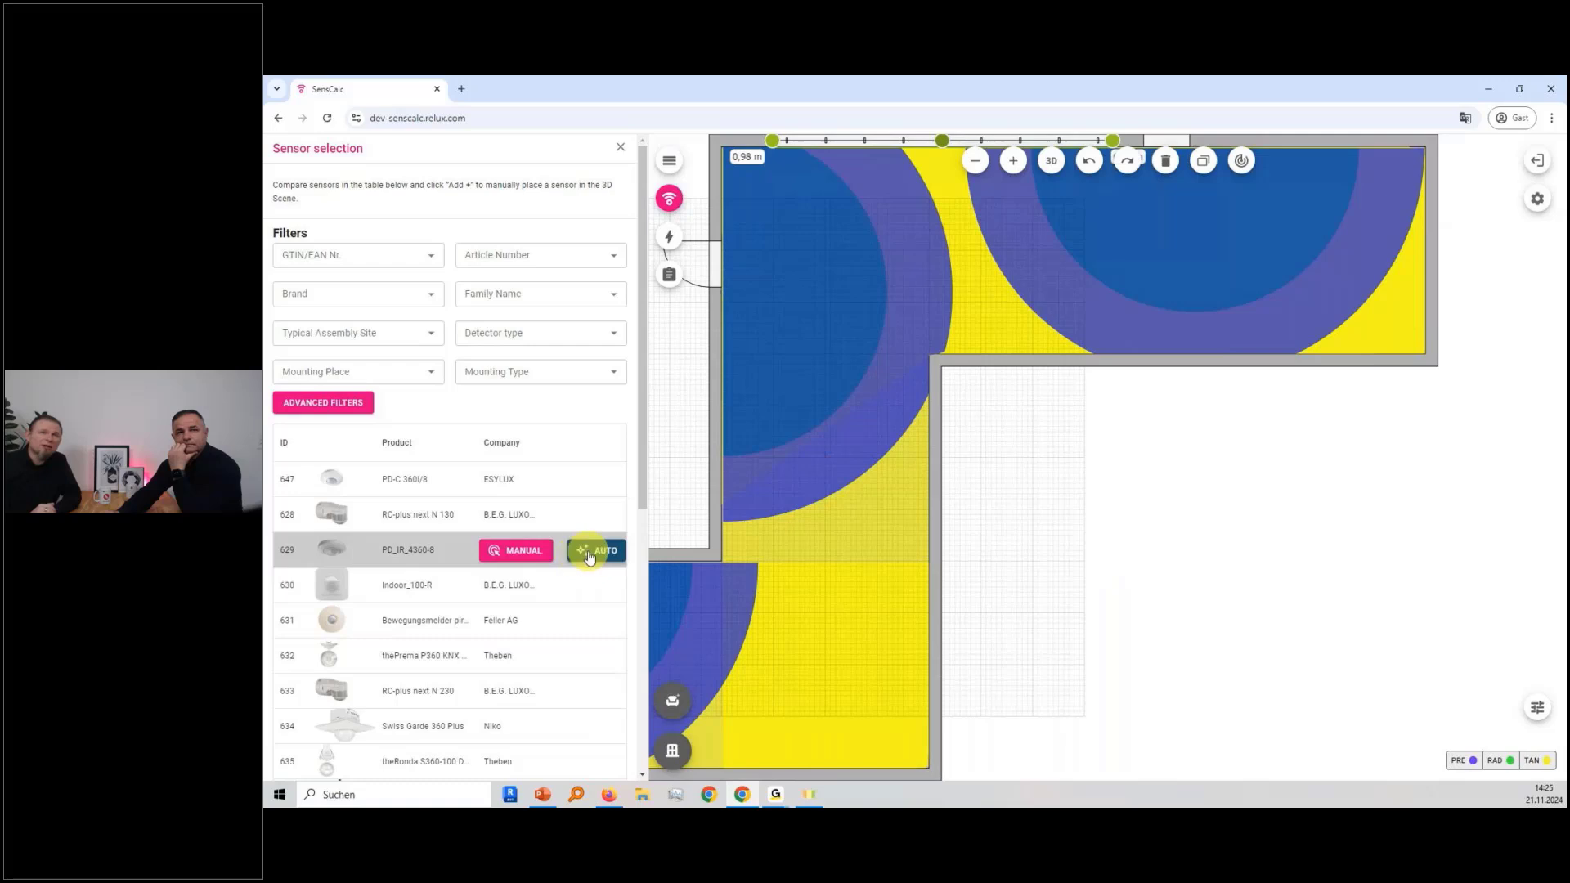
click(594, 550)
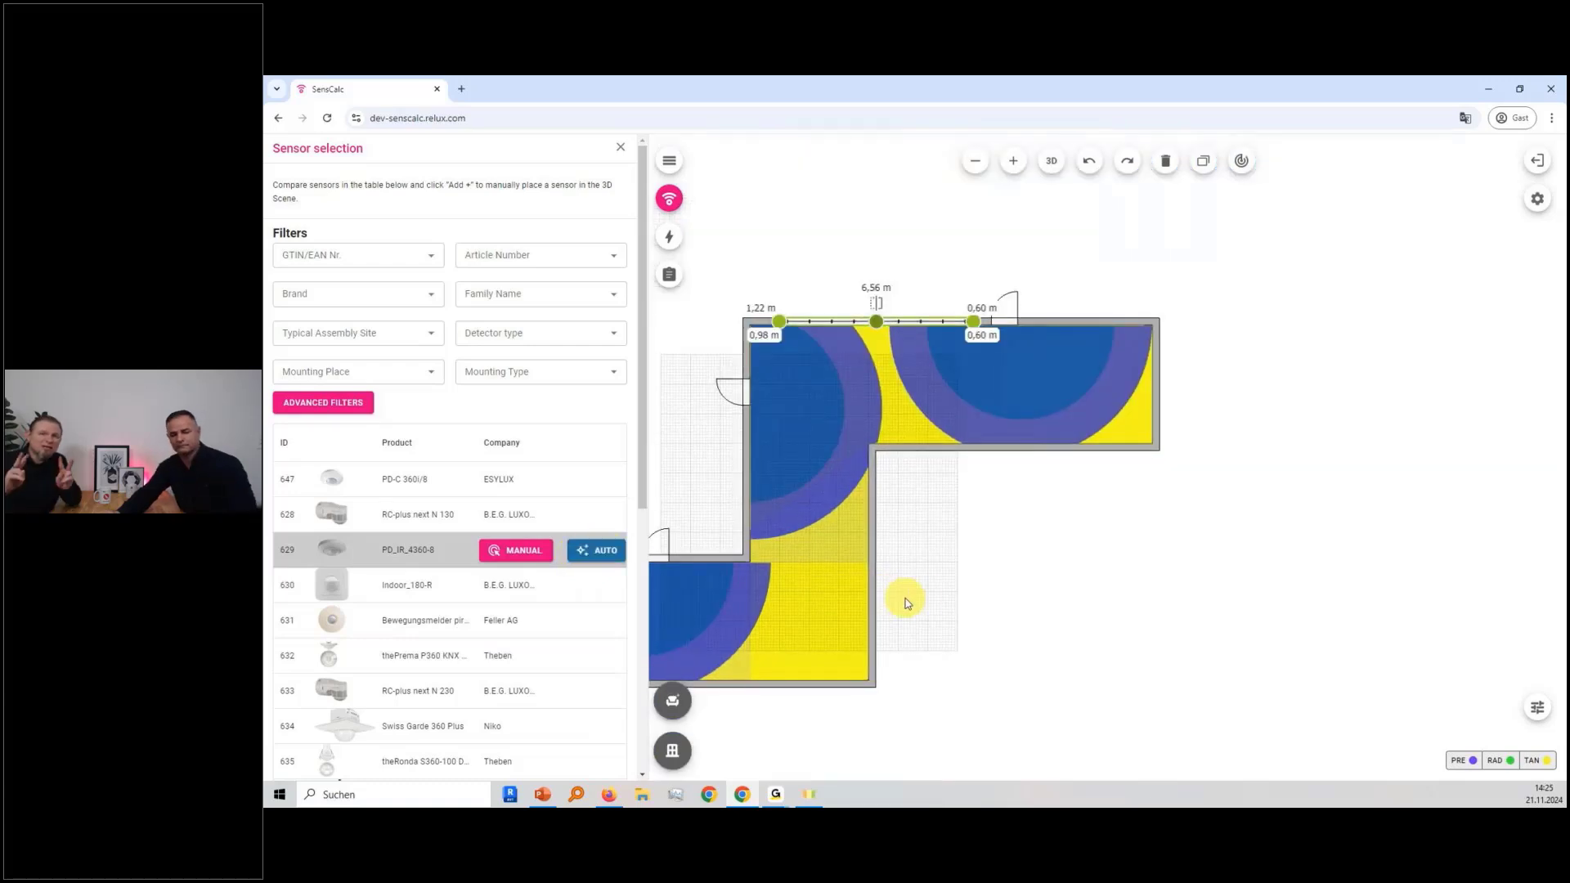
drag(906, 603, 1122, 589)
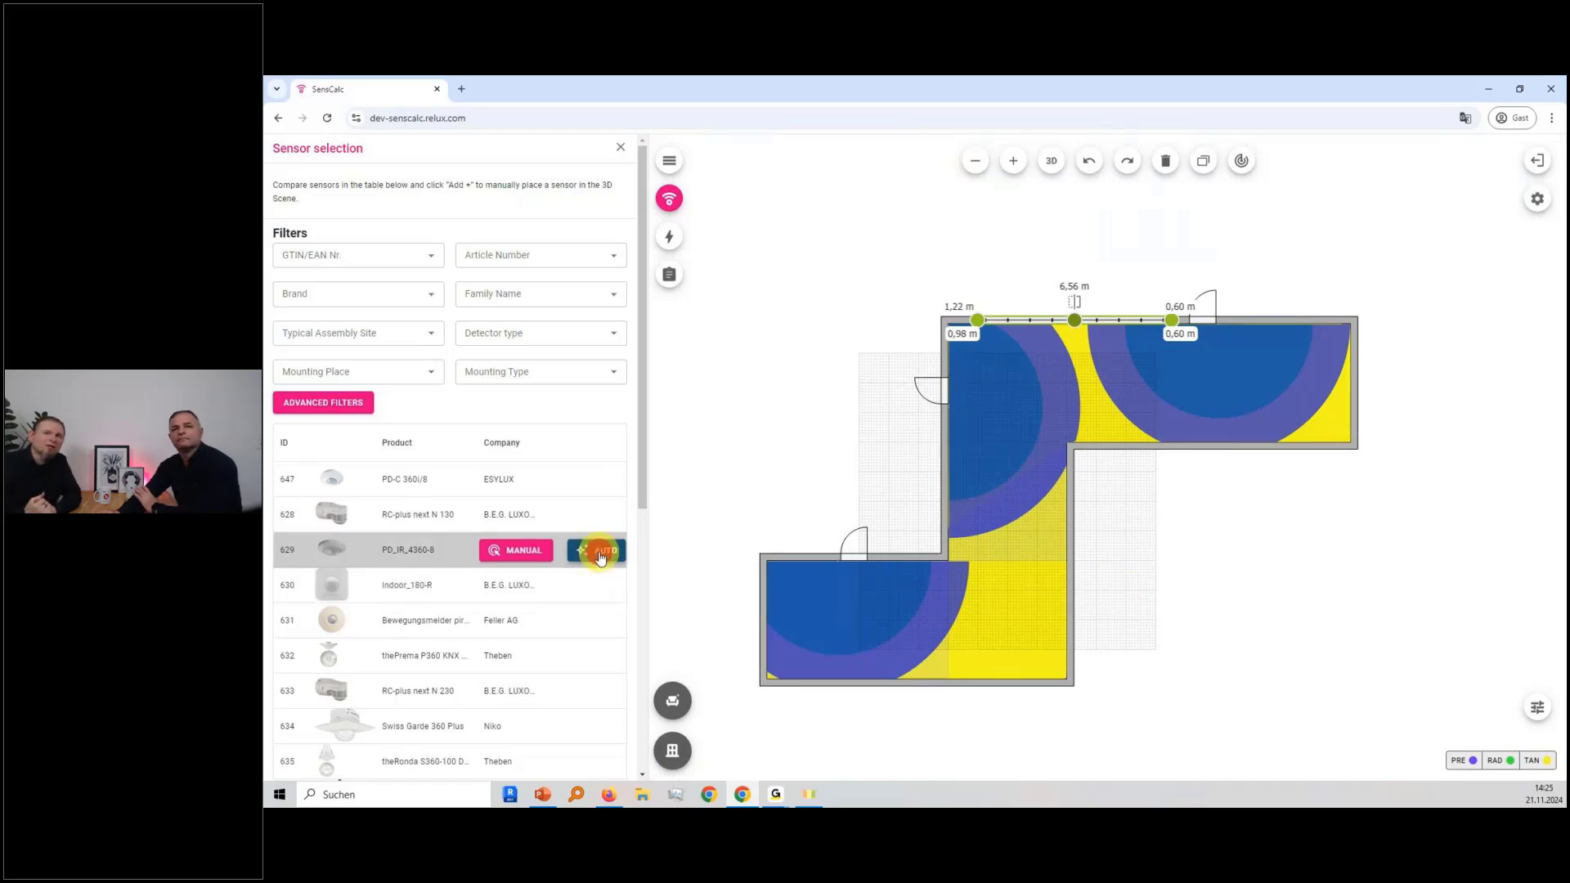
click(602, 554)
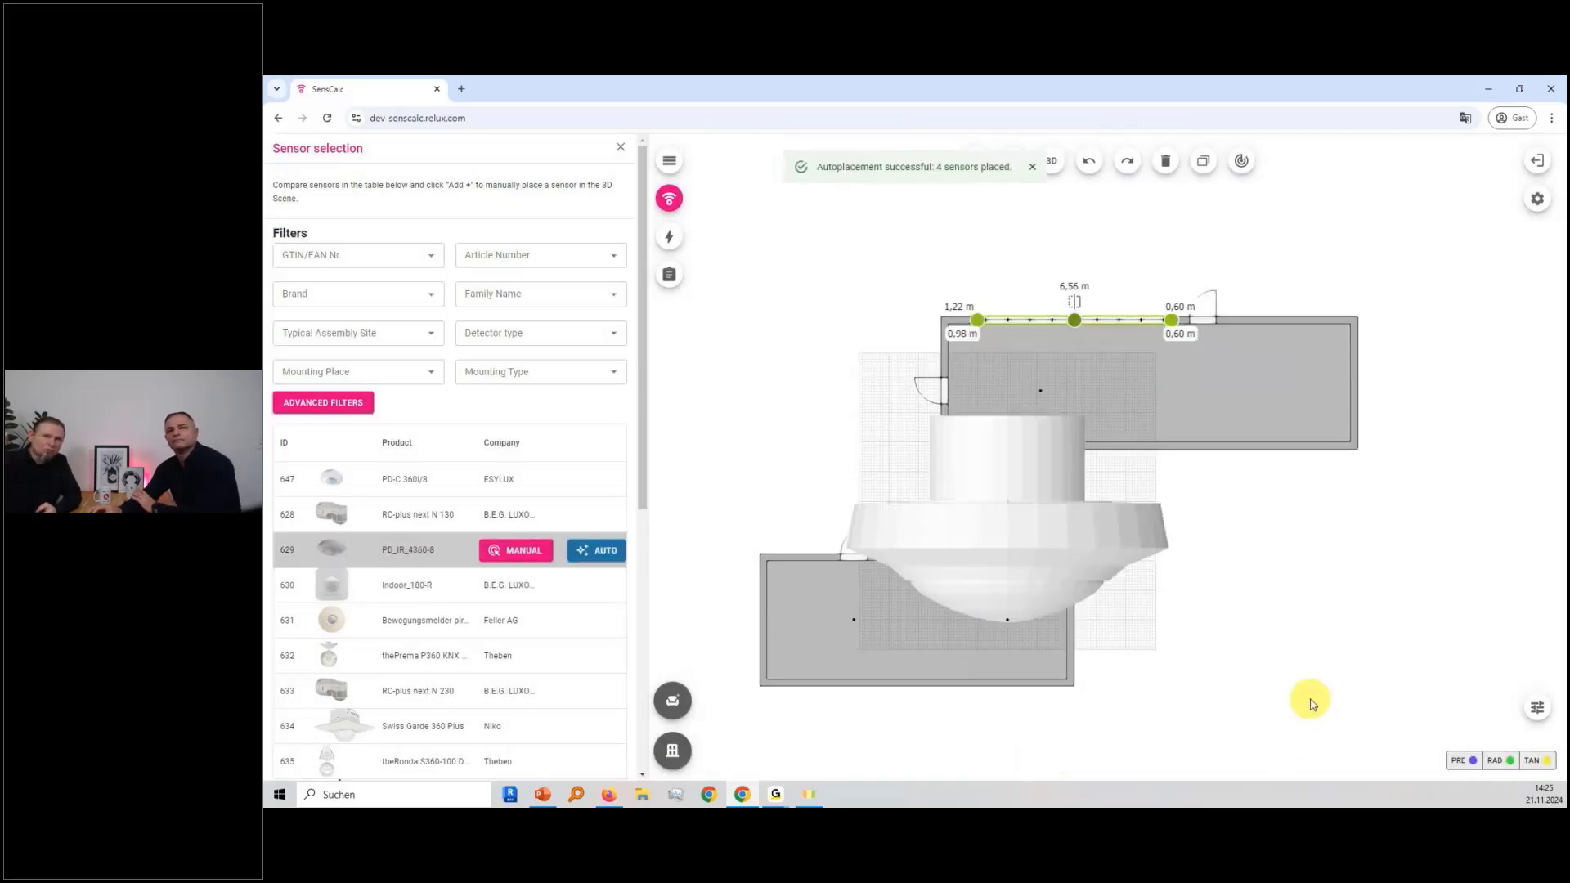